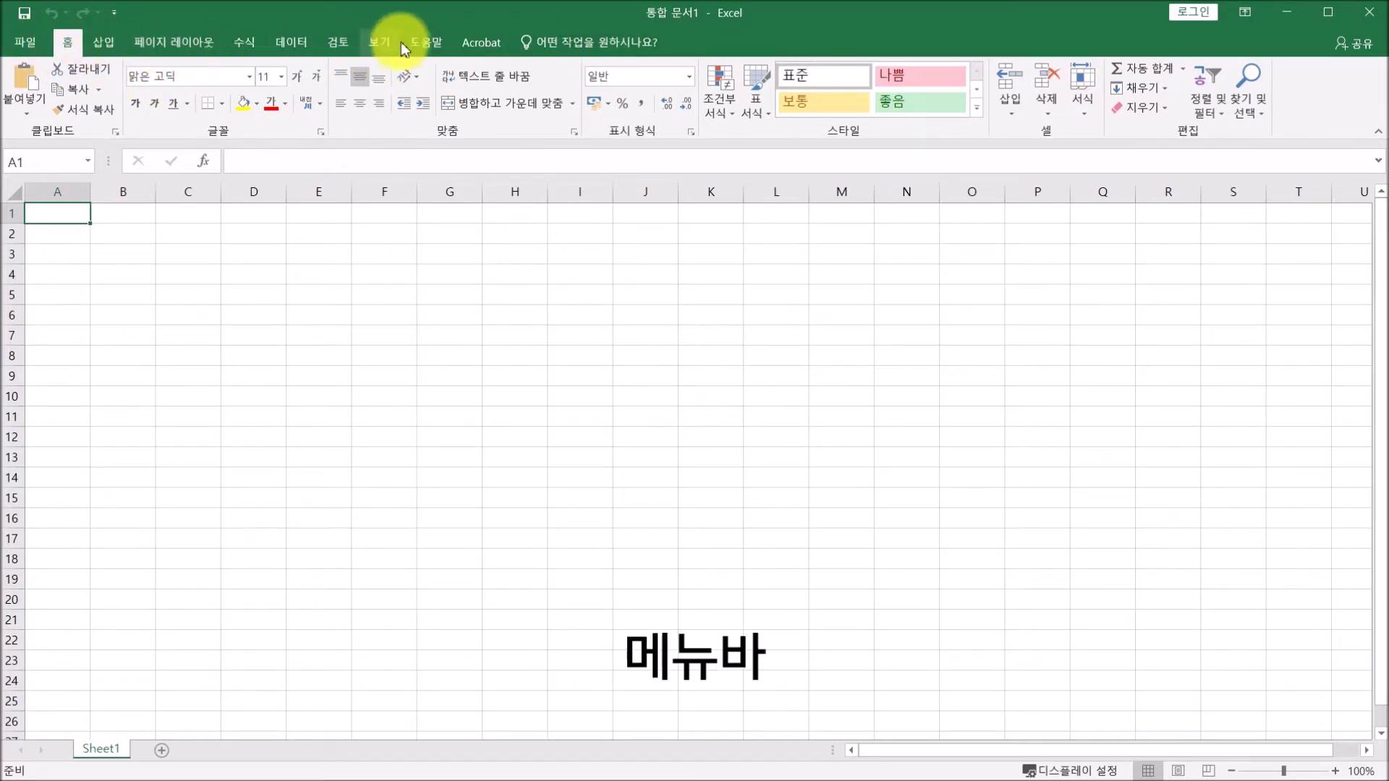
Browse the Insert, Page Layout and Formulas ribbon tabs, then return to Home.
{"action": "left_click", "coordinate": [103, 43]}
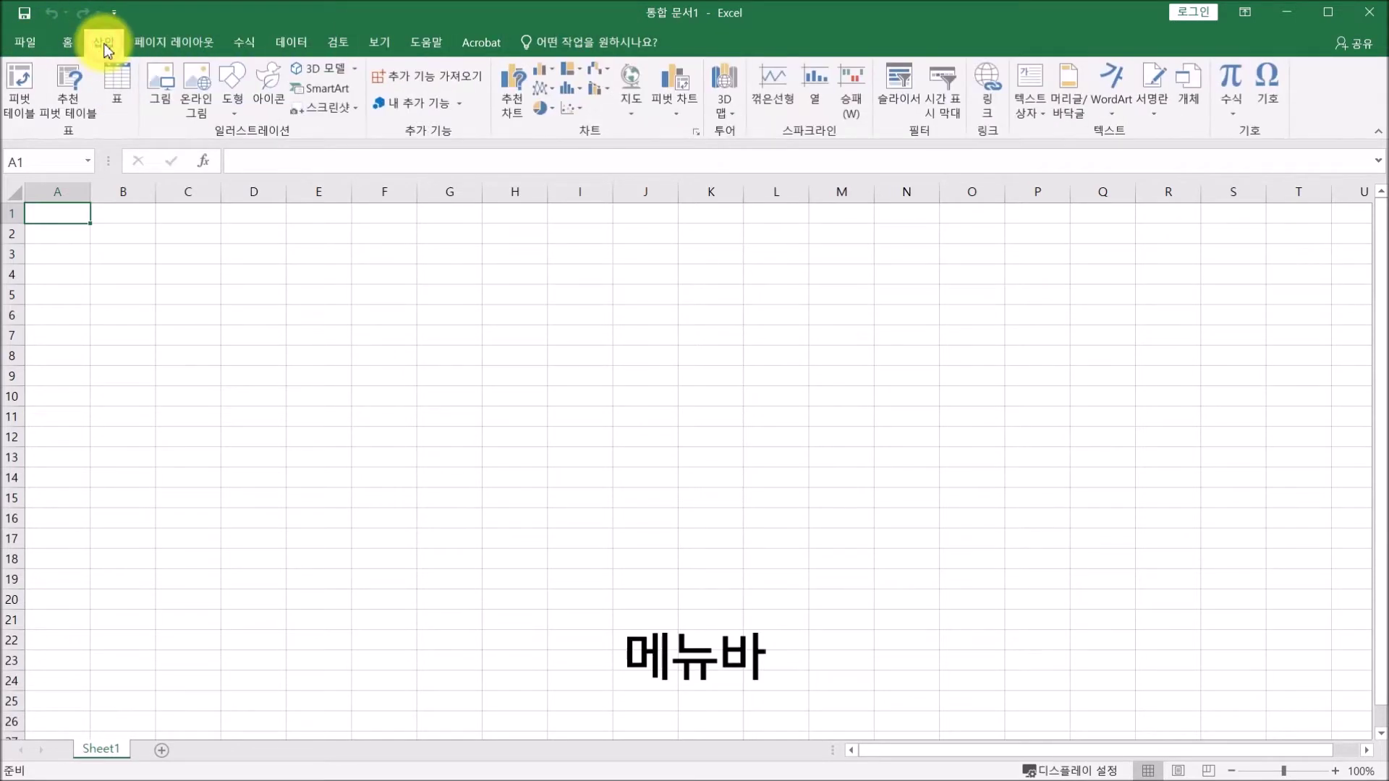
{"action": "left_click", "coordinate": [164, 50]}
{"action": "left_click", "coordinate": [243, 43]}
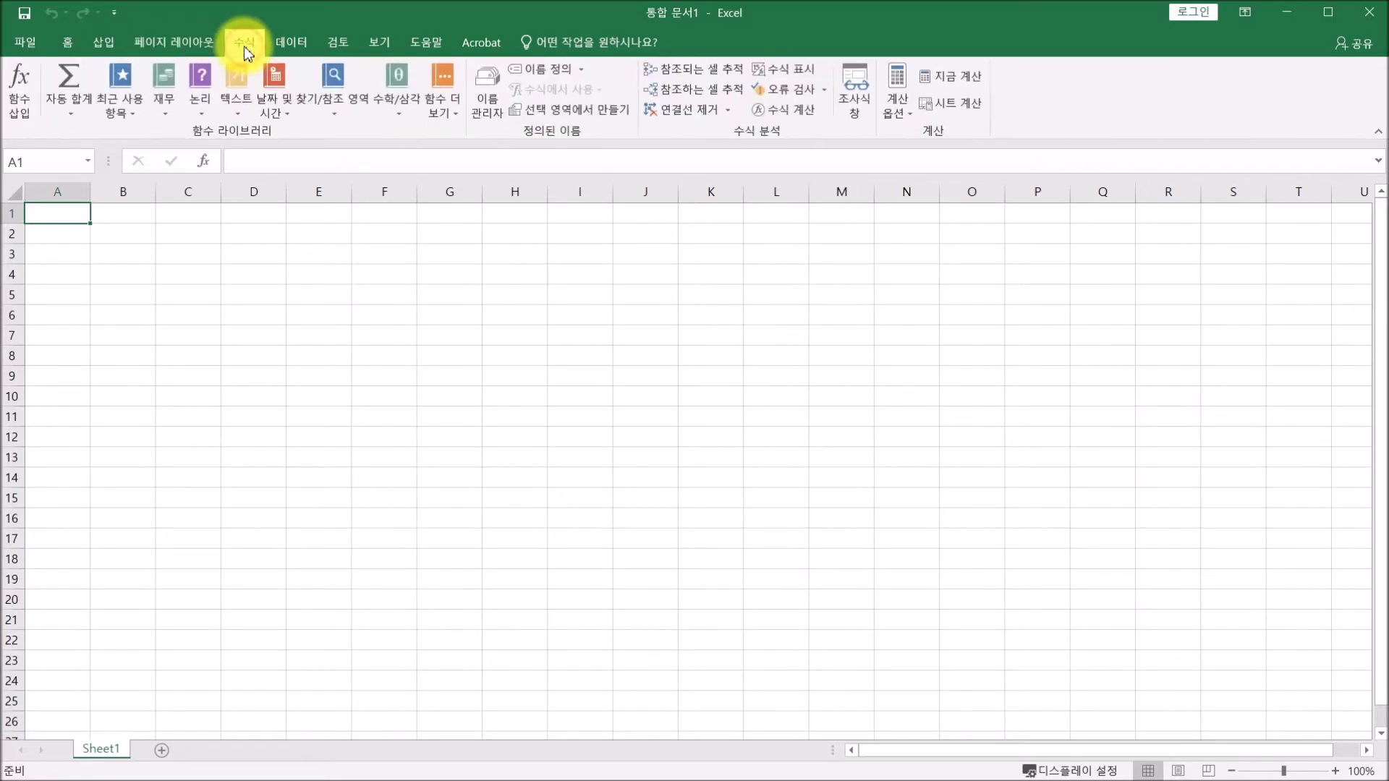
{"action": "left_click", "coordinate": [68, 48]}
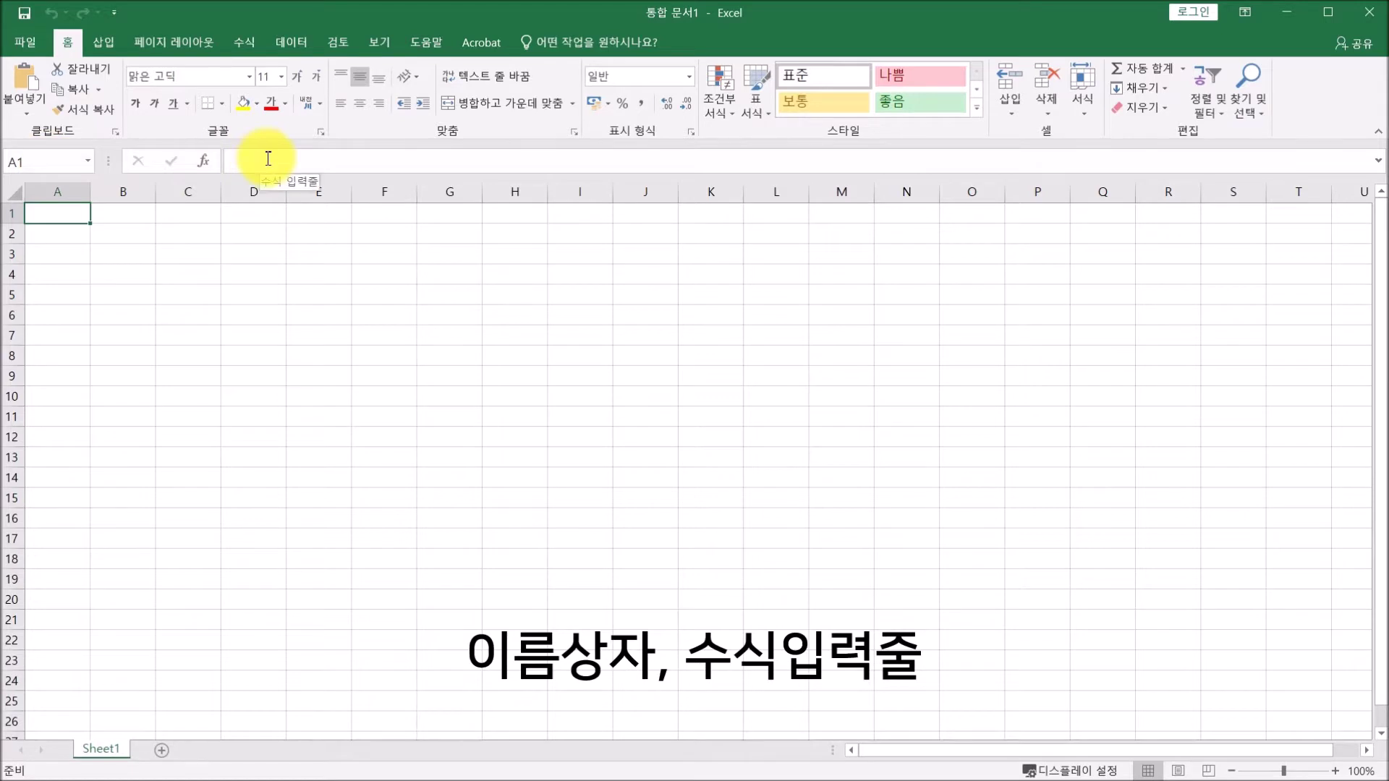
Select cells across columns C and D to D3, then add worksheets Sheet2 and Sheet3.
{"action": "left_click", "coordinate": [114, 230]}
{"action": "left_click", "coordinate": [191, 235]}
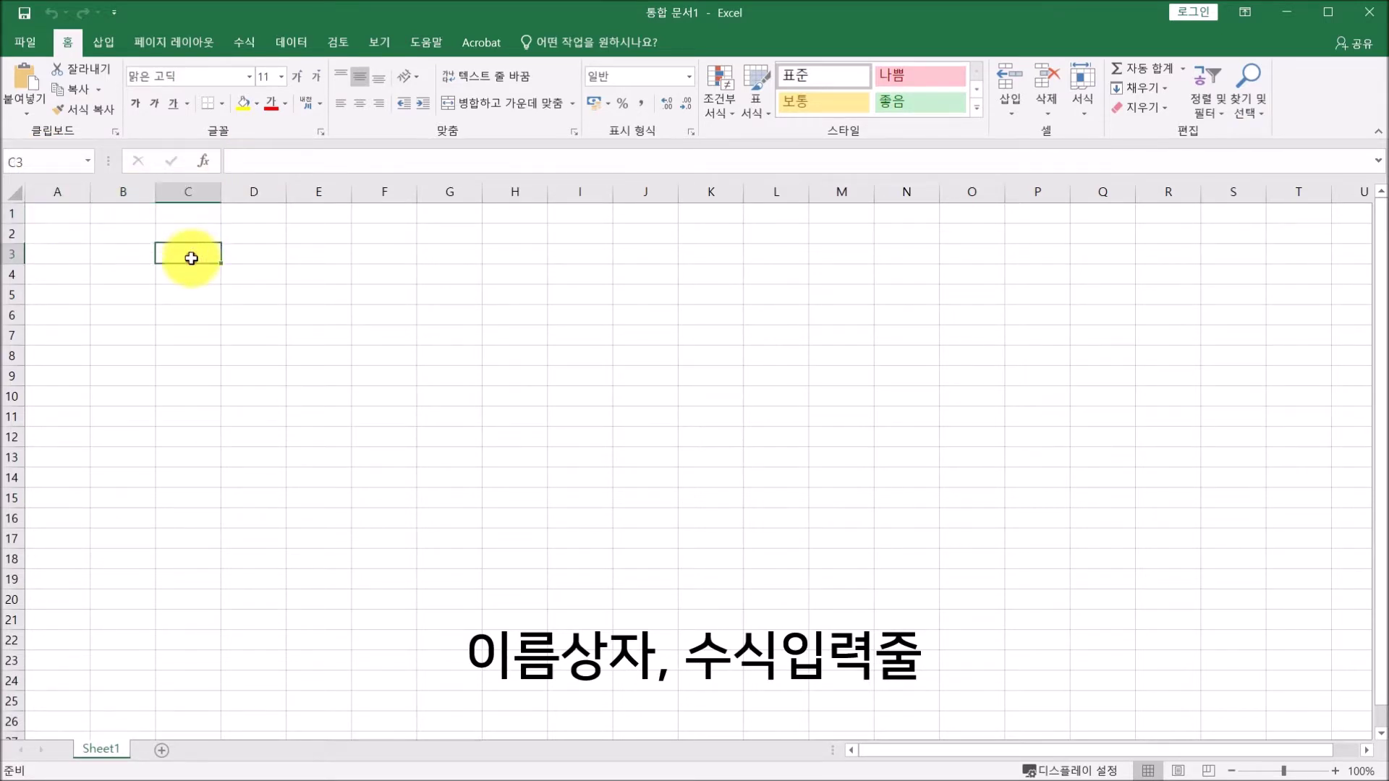
{"action": "left_click", "coordinate": [238, 232]}
{"action": "left_click", "coordinate": [249, 258]}
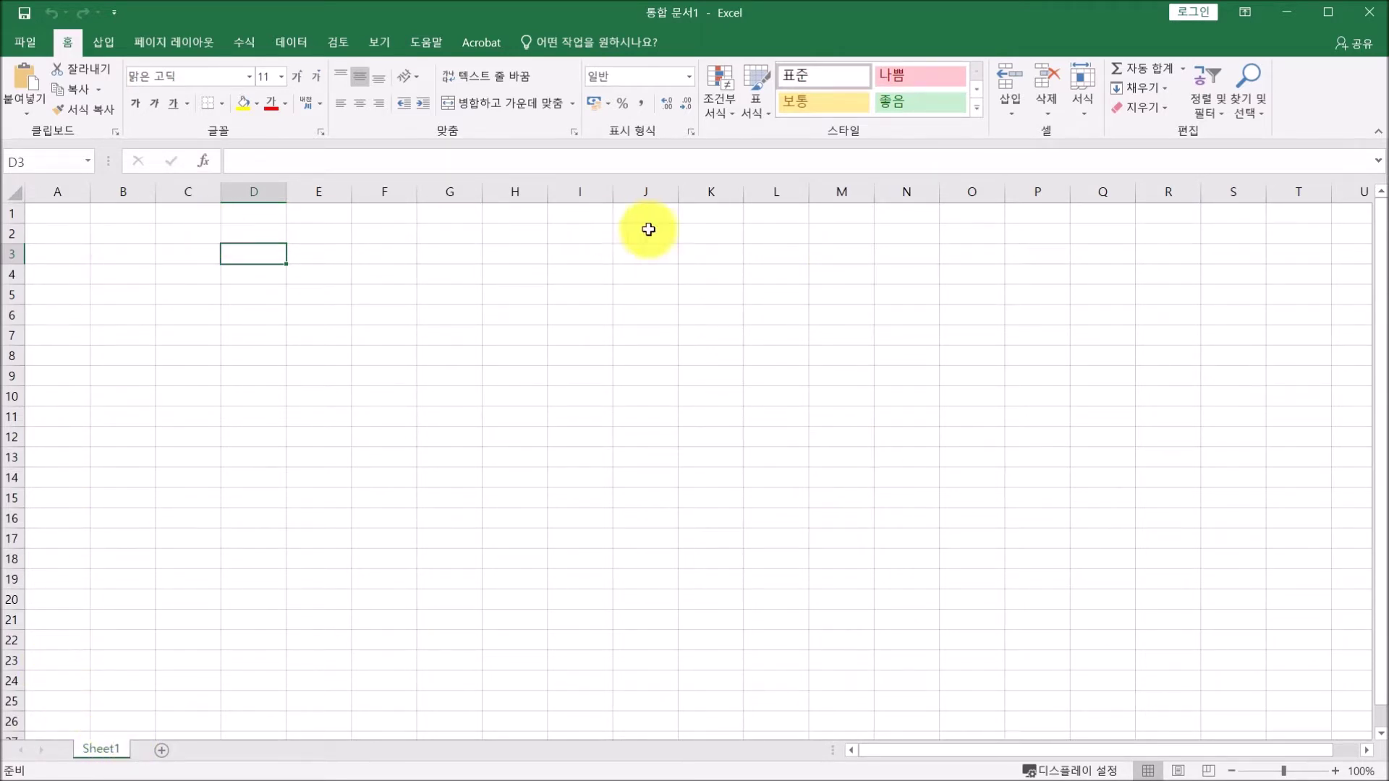
{"action": "left_click", "coordinate": [166, 751]}
{"action": "left_click", "coordinate": [218, 751]}
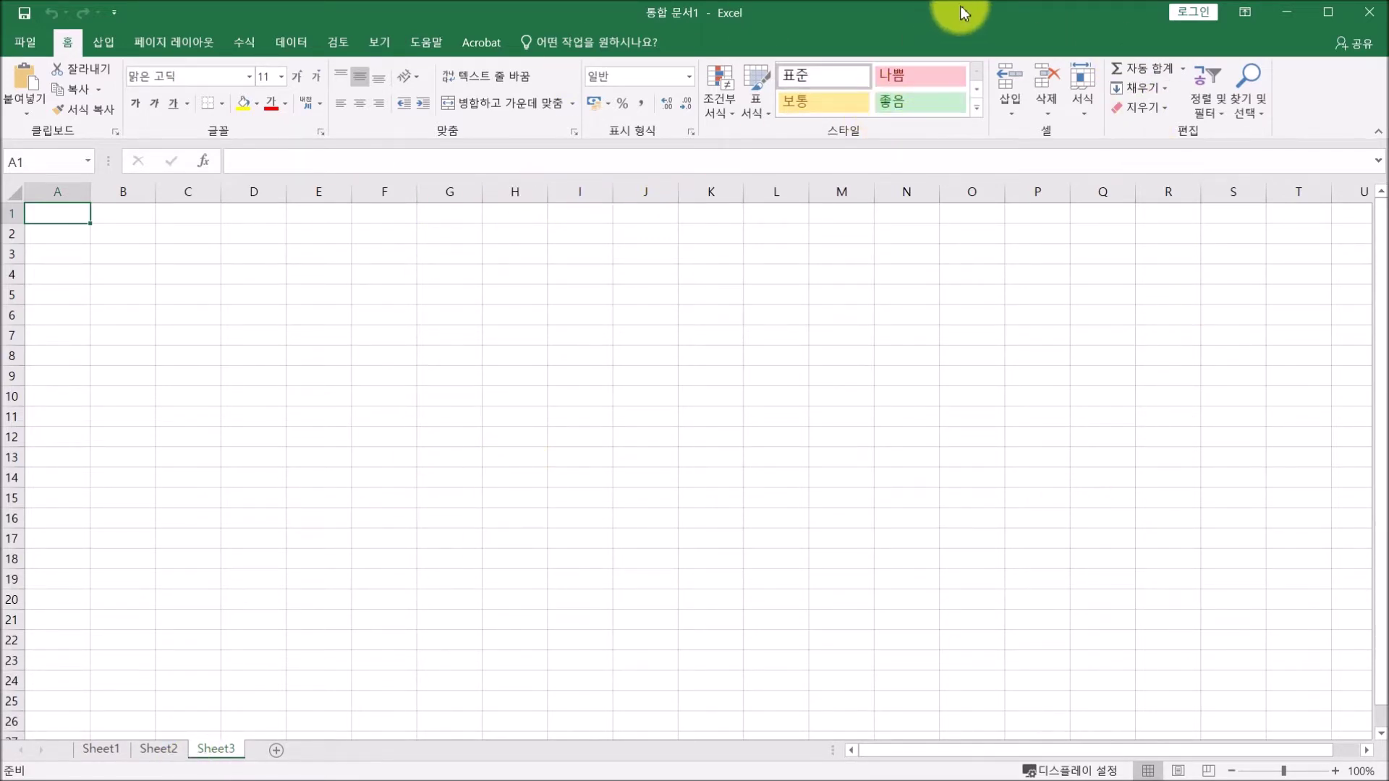
Switch the ribbon to Show Tabs, back to Show Tabs and Commands, then select A1 on Sheet1.
{"action": "left_click", "coordinate": [1246, 13]}
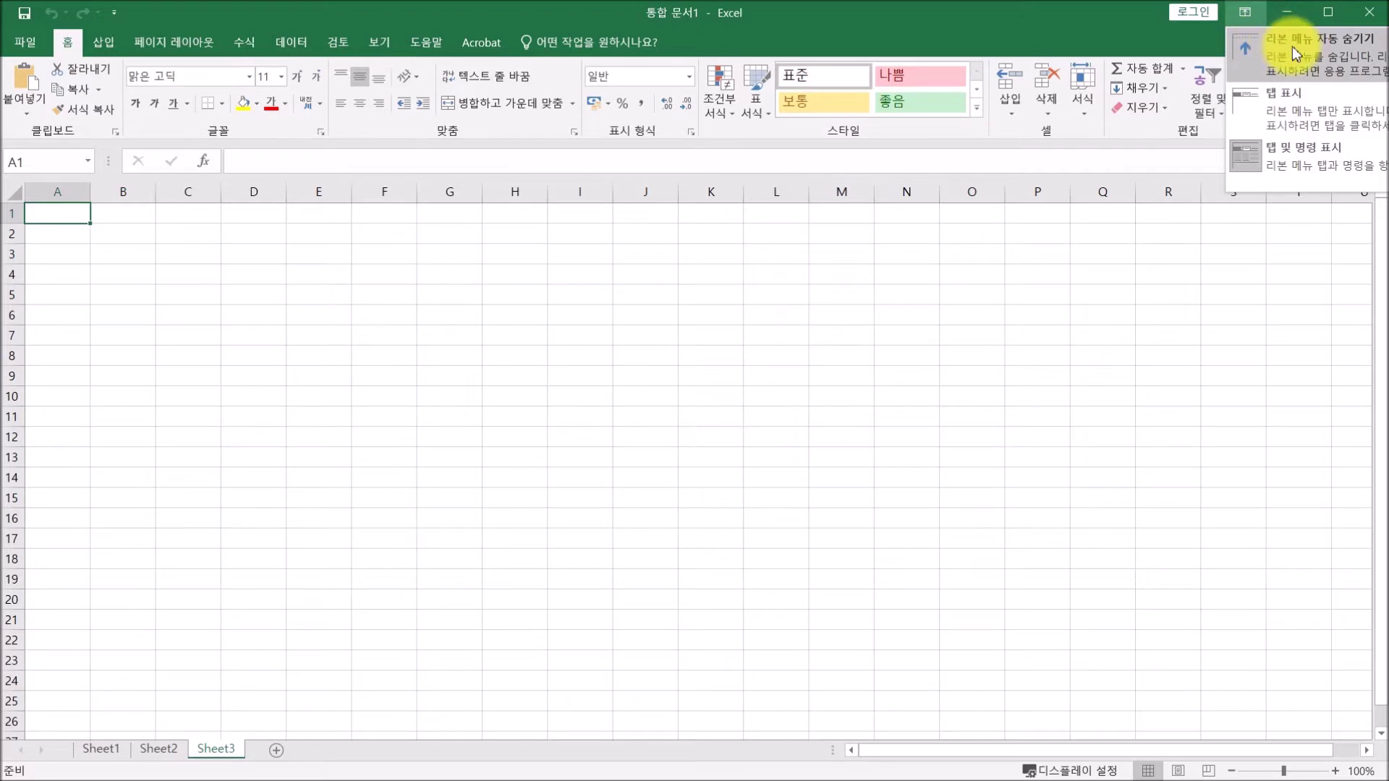
{"action": "left_click", "coordinate": [1305, 102]}
{"action": "left_click", "coordinate": [1246, 13]}
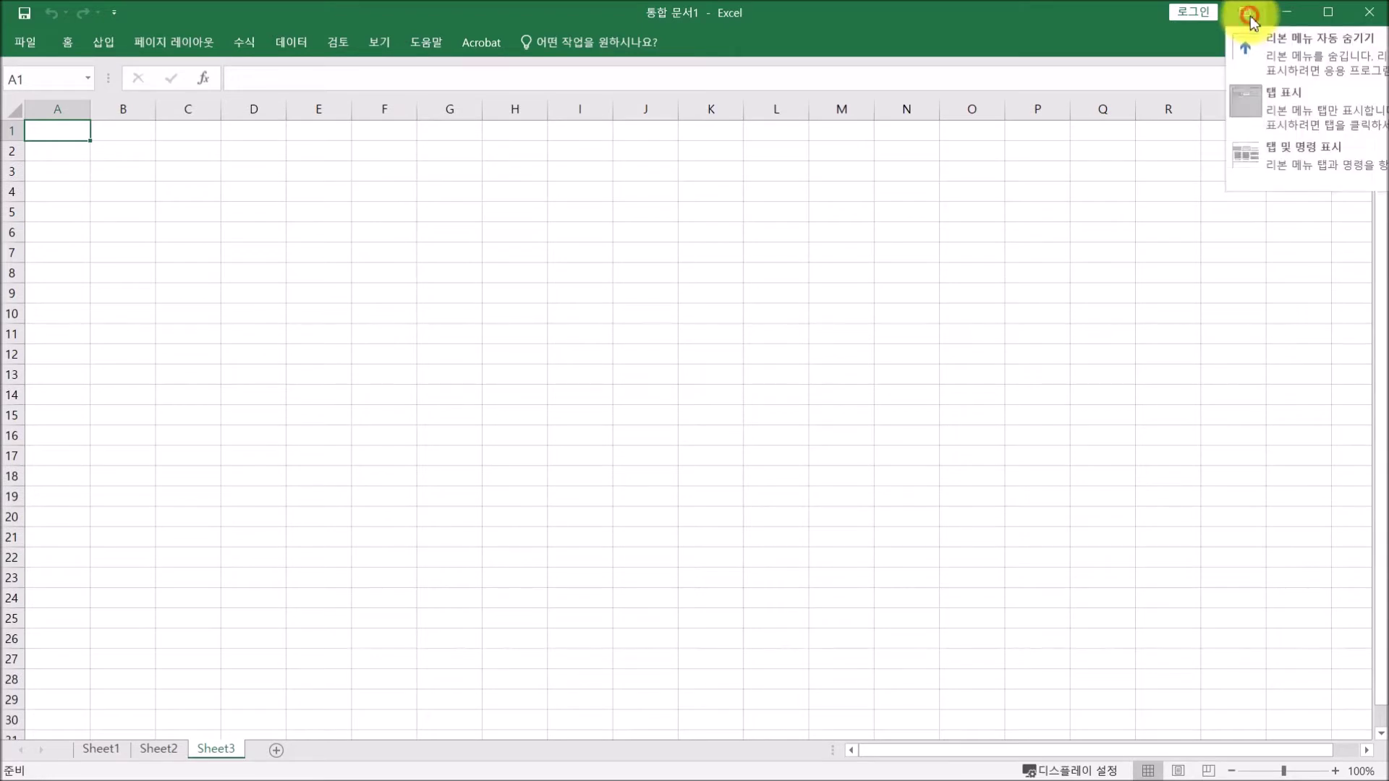
{"action": "left_click", "coordinate": [1309, 158]}
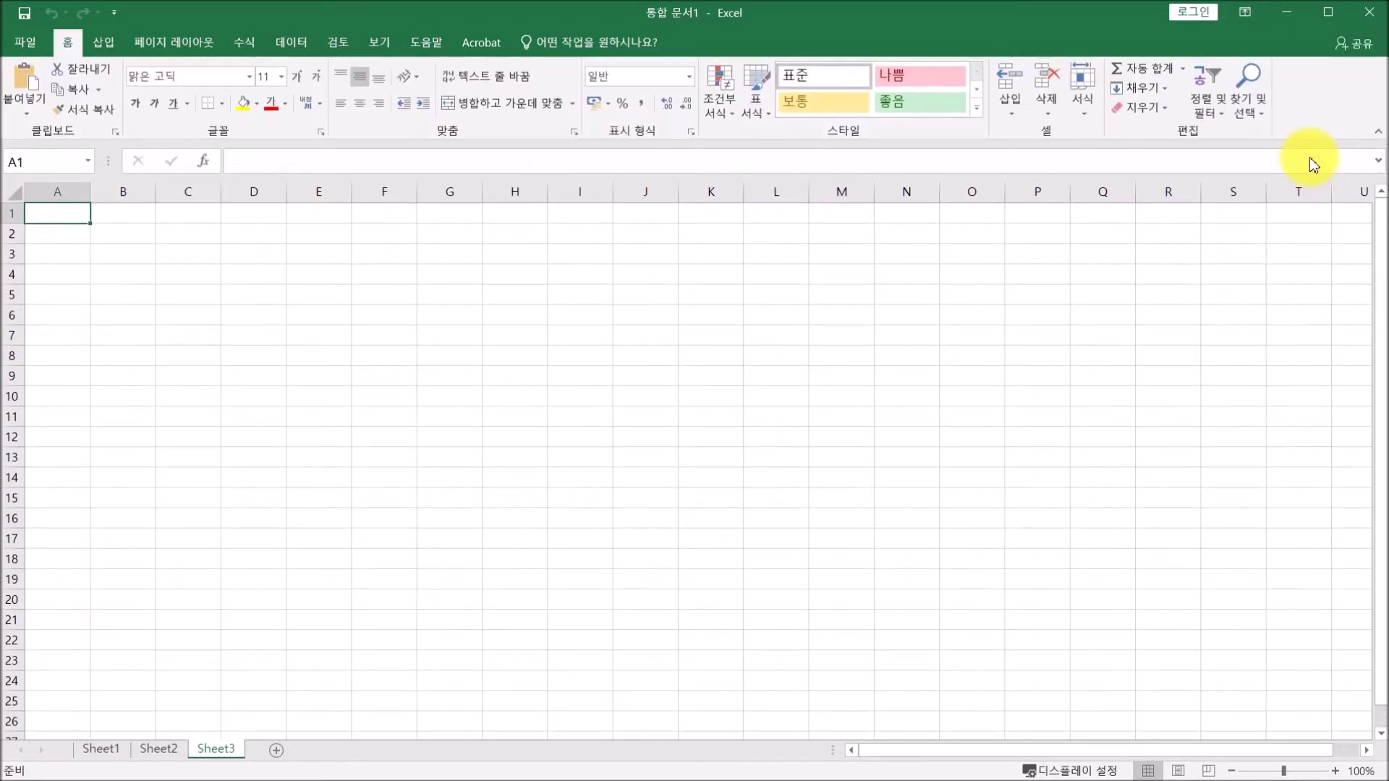
{"action": "left_click", "coordinate": [1243, 20]}
{"action": "left_click", "coordinate": [1309, 153]}
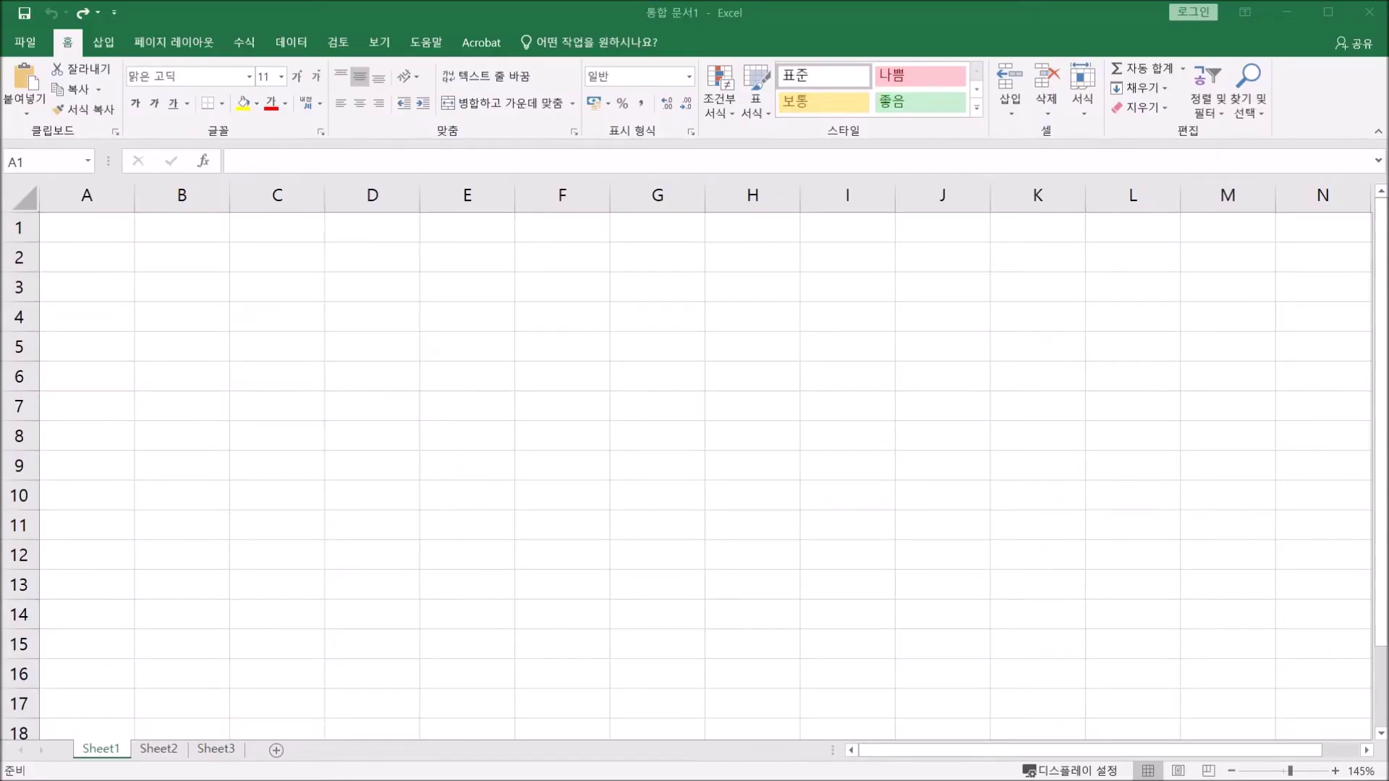
{"action": "left_click", "coordinate": [91, 226]}
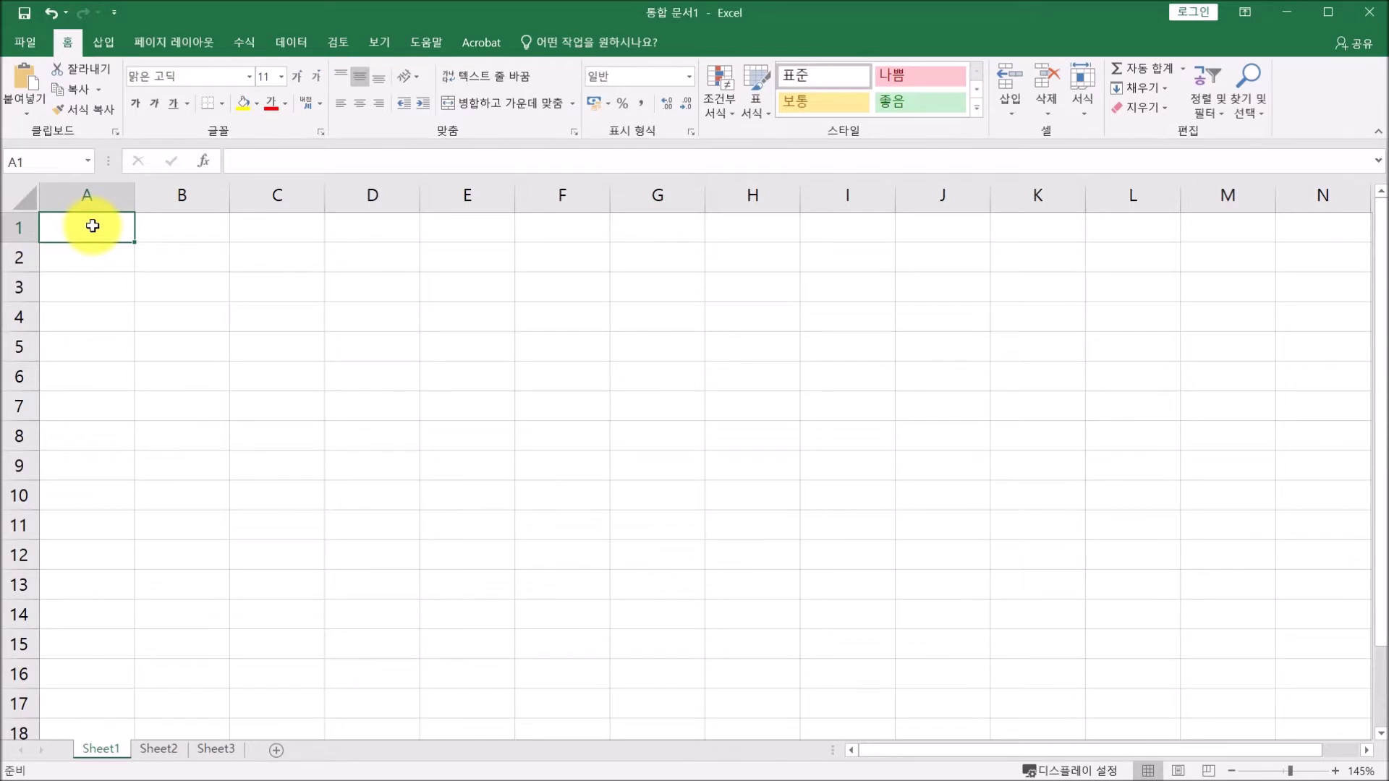
Enter 1, 12, 123, 1234 and 12345 in cells A1 through A5.
{"action": "type", "text": "1"}
{"action": "key", "text": "Return"}
{"action": "type", "text": "1"}
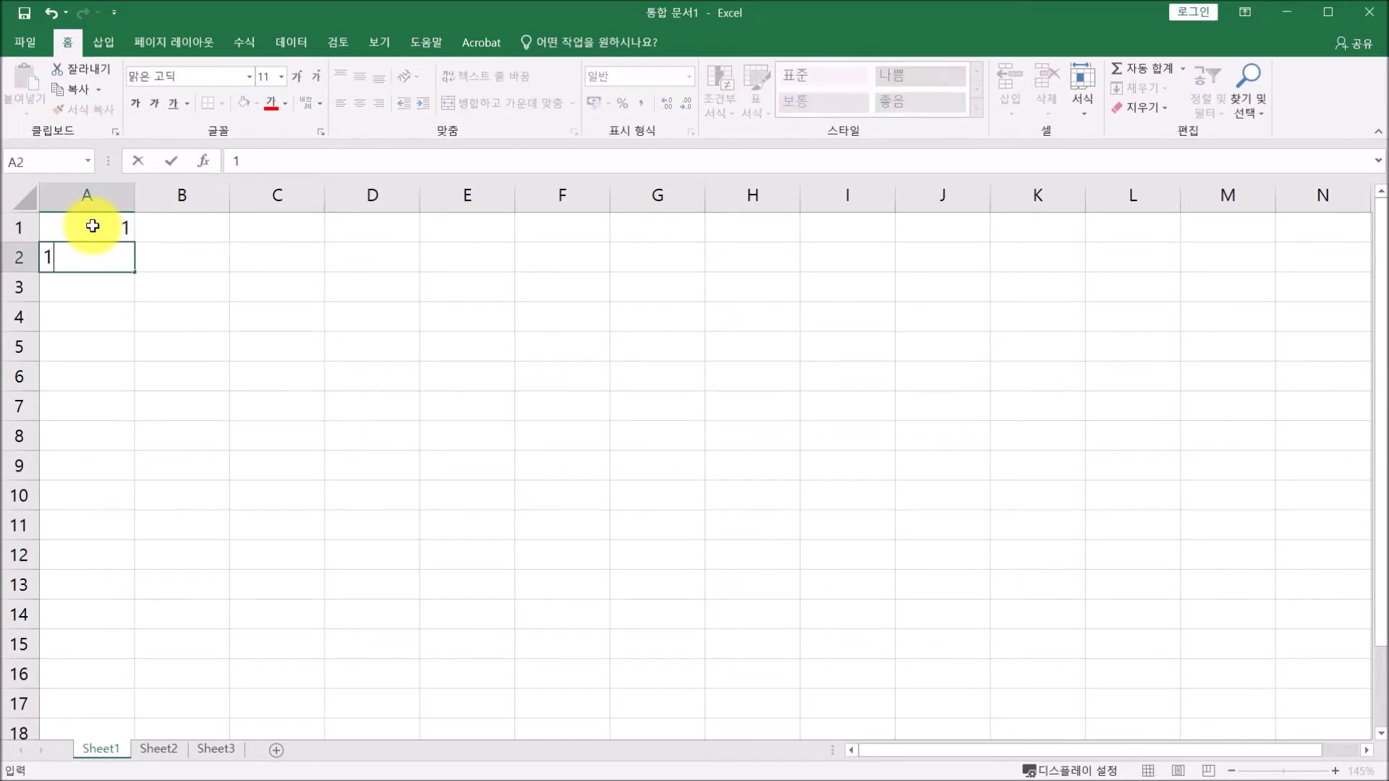
{"action": "type", "text": "2"}
{"action": "key", "text": "Return"}
{"action": "type", "text": "1"}
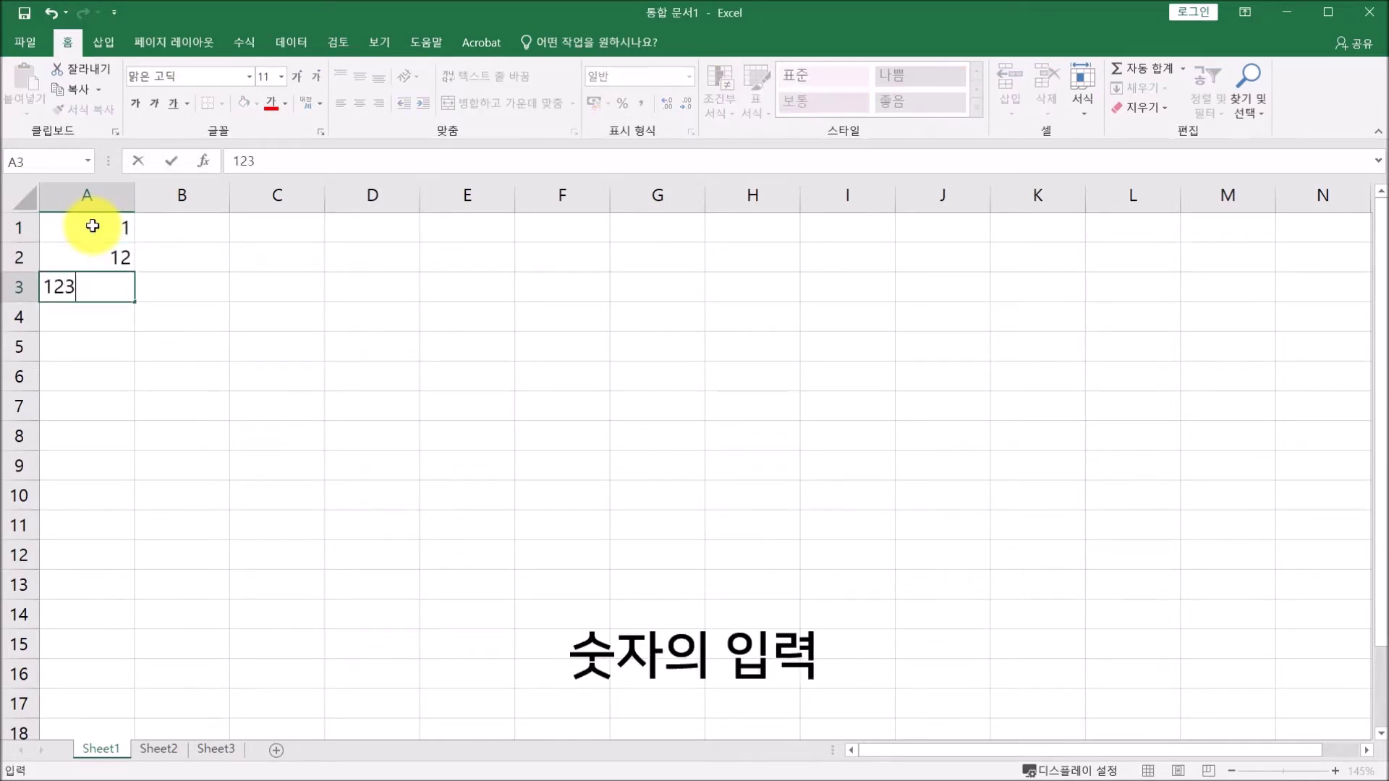
{"action": "key", "text": "Return"}
{"action": "type", "text": "1234"}
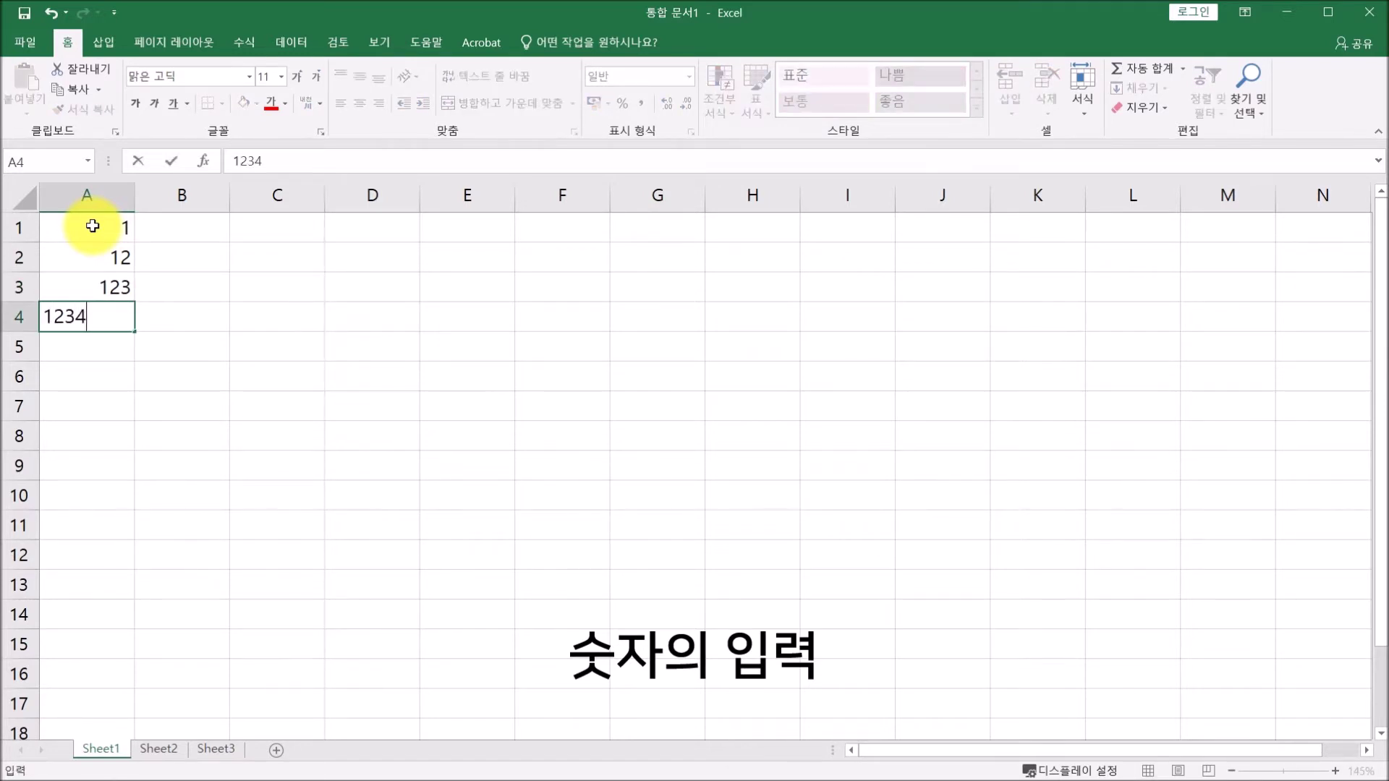
{"action": "key", "text": "Return"}
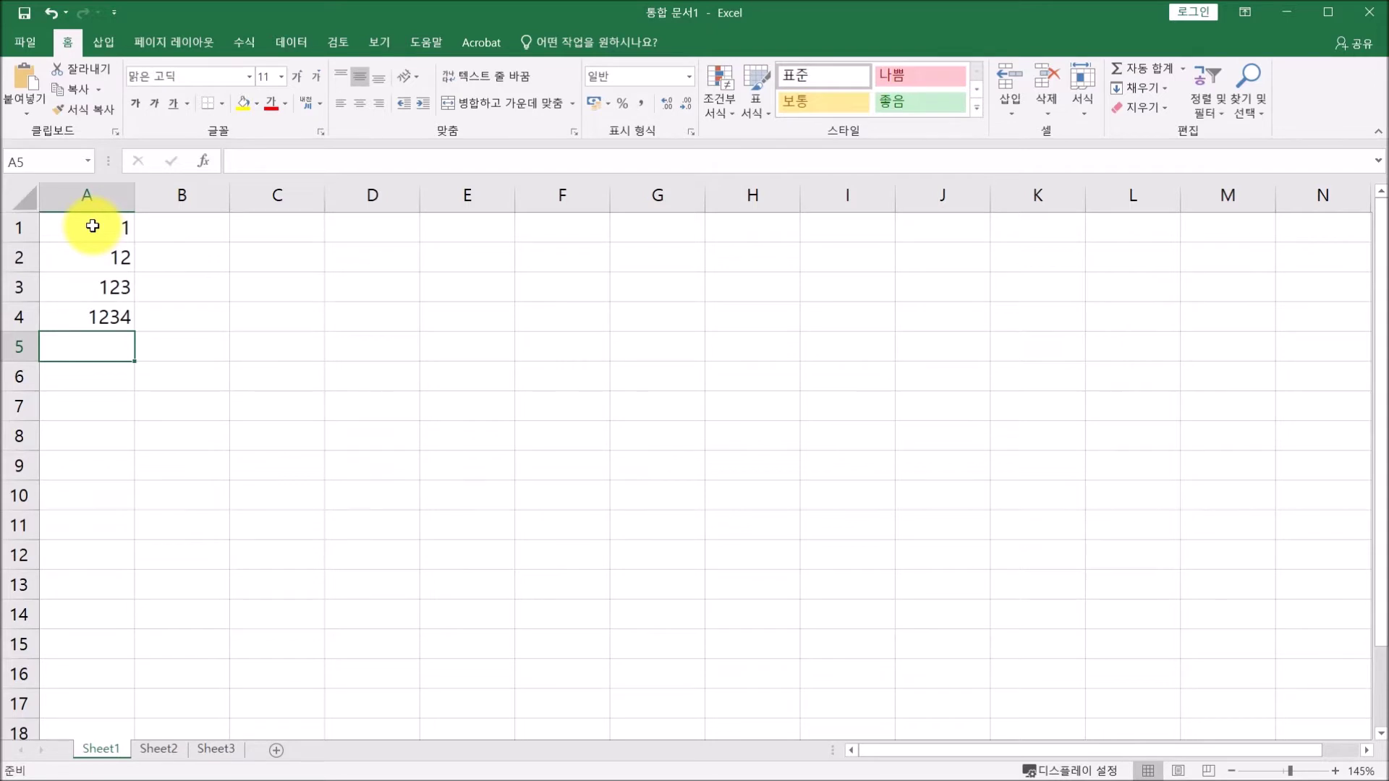
{"action": "type", "text": "12345"}
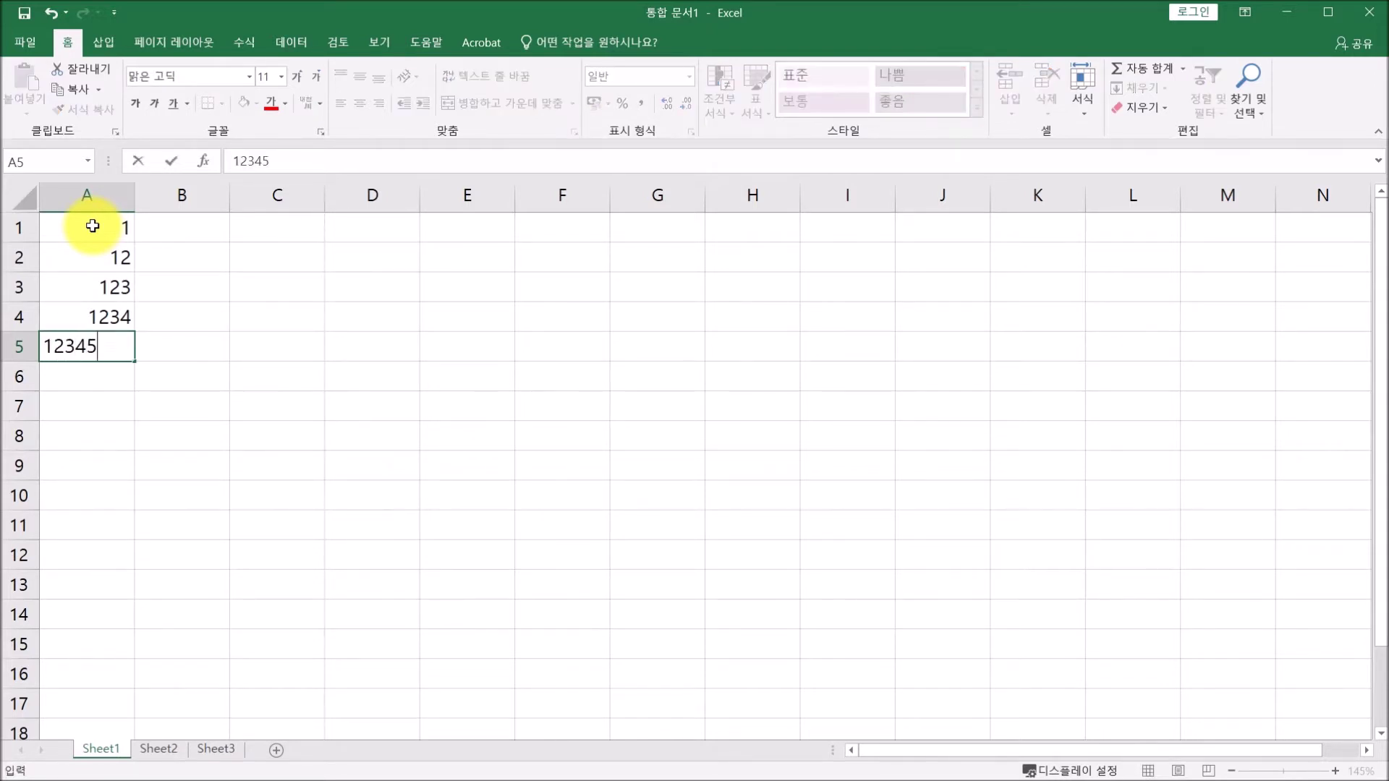
{"action": "key", "text": "Return"}
{"action": "type", "text": "12345"}
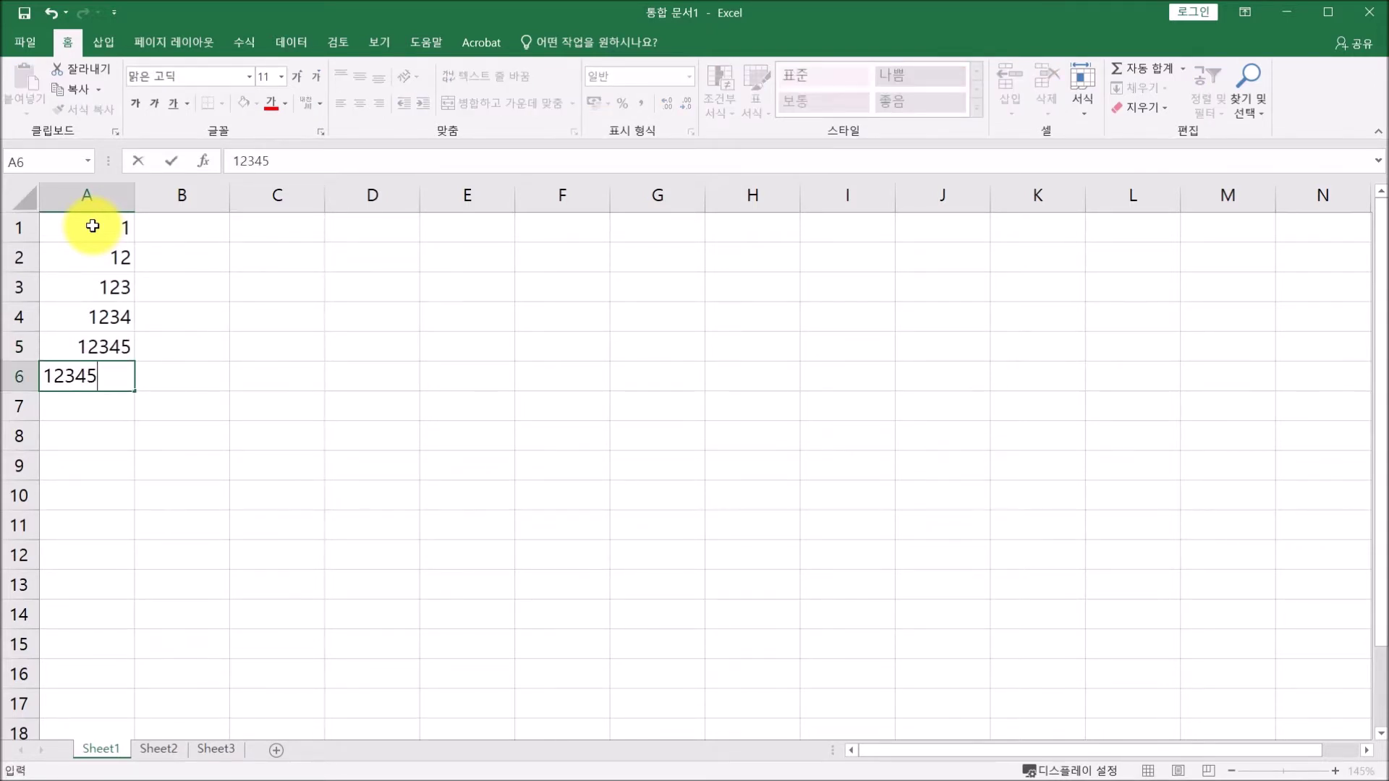
{"action": "type", "text": "6"}
{"action": "key", "text": "Return"}
{"action": "type", "text": "1234"}
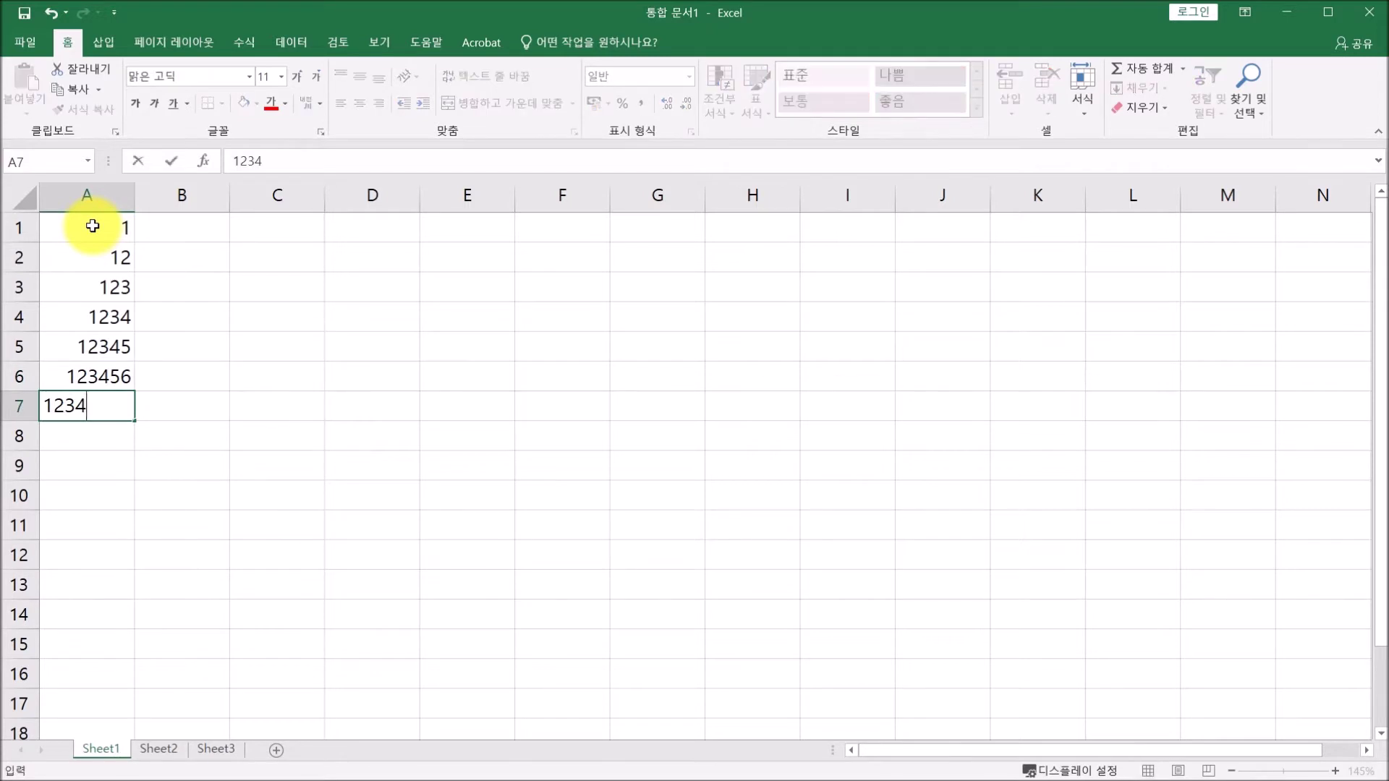
{"action": "type", "text": "5678"}
{"action": "key", "text": "Return"}
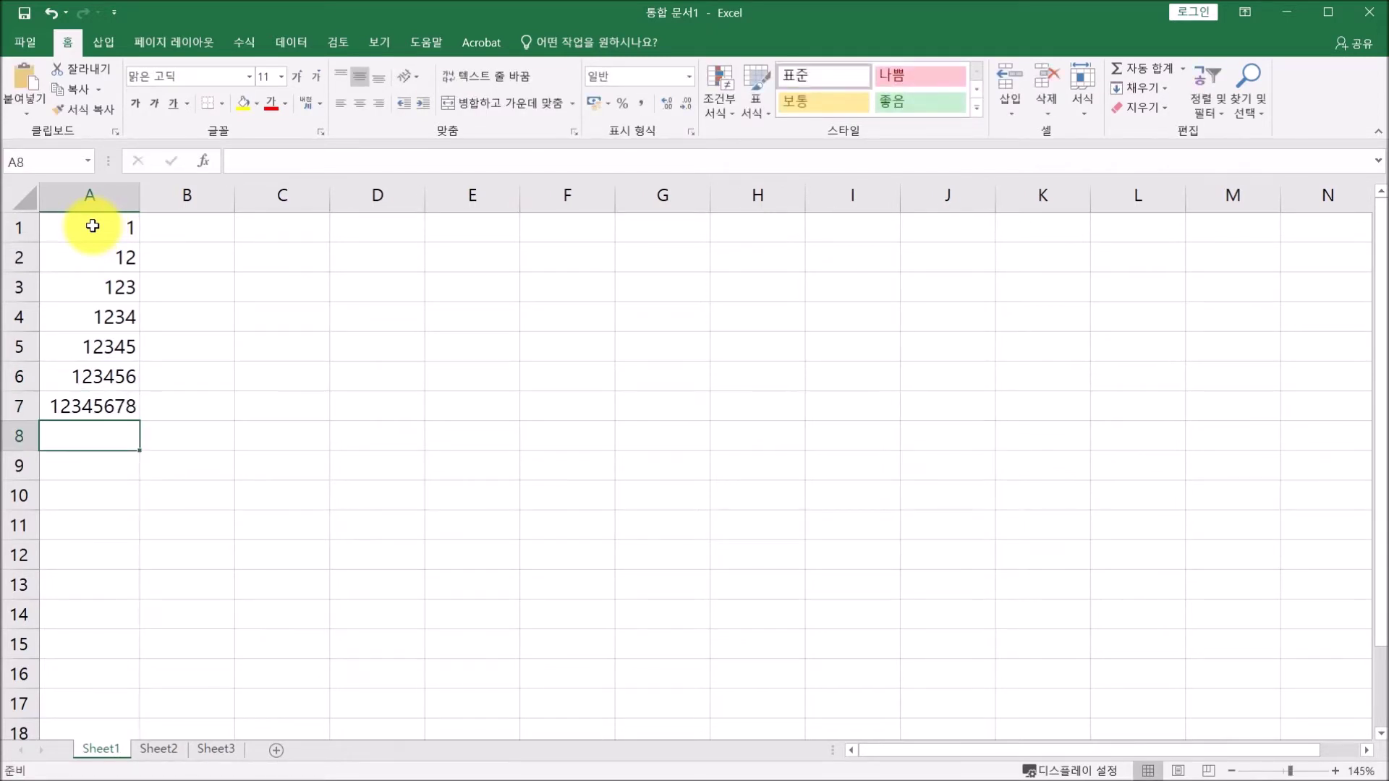
{"action": "type", "text": "1234567890"}
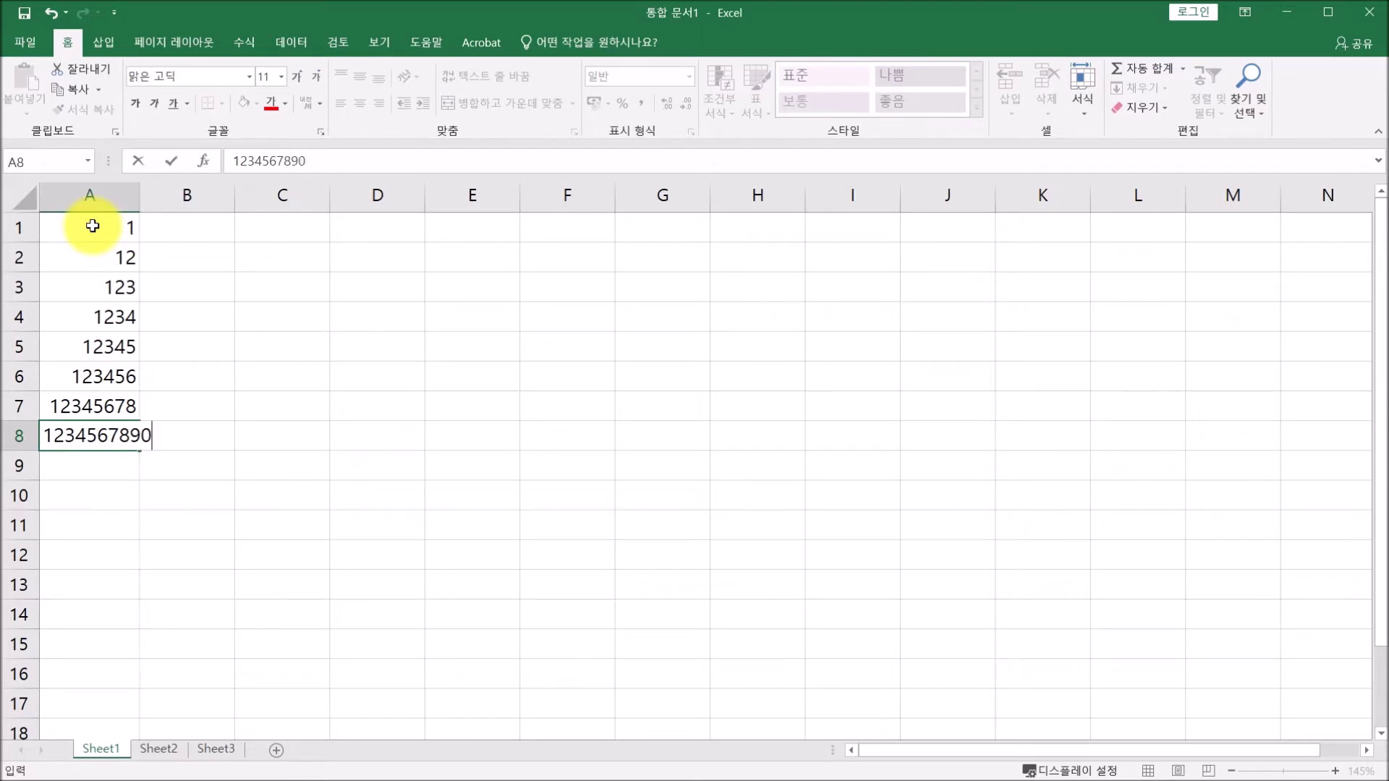
{"action": "key", "text": "Return"}
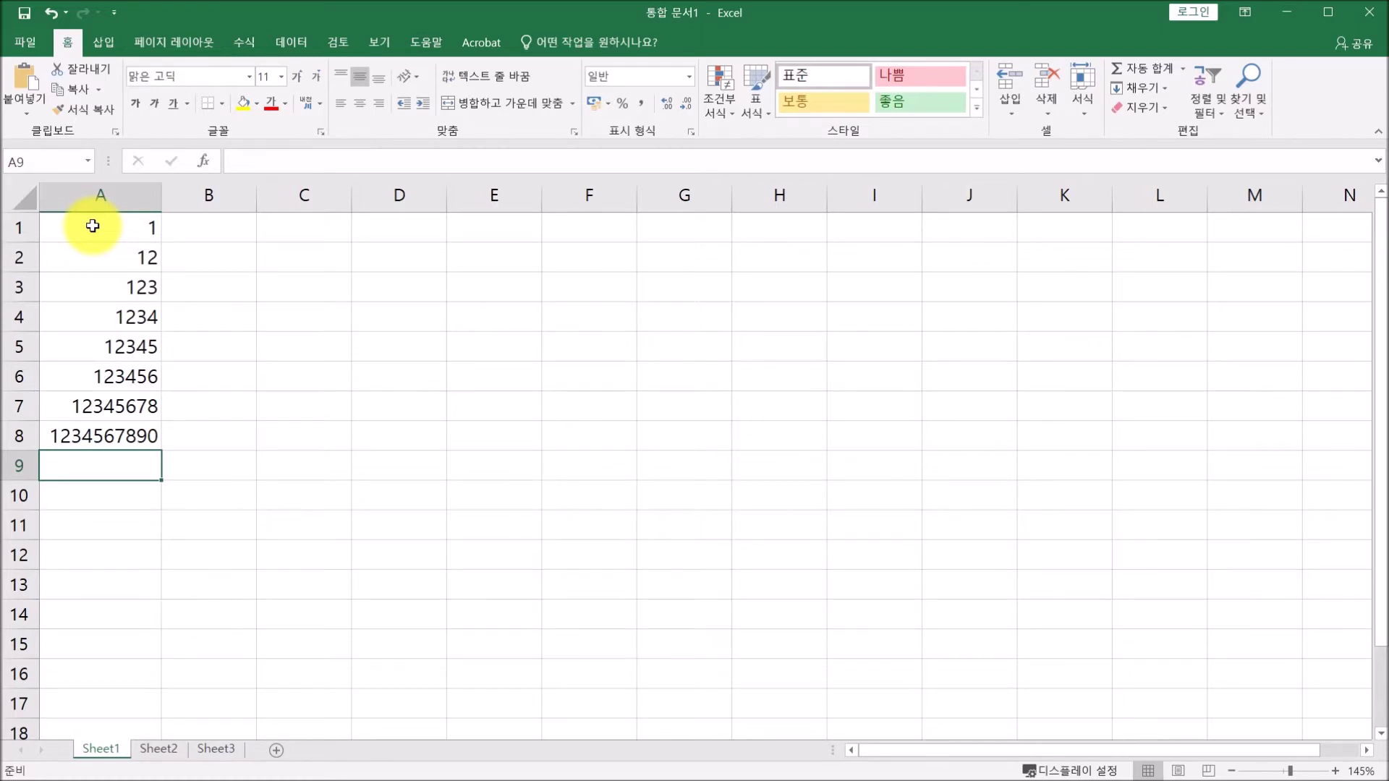
{"action": "type", "text": "12345678901"}
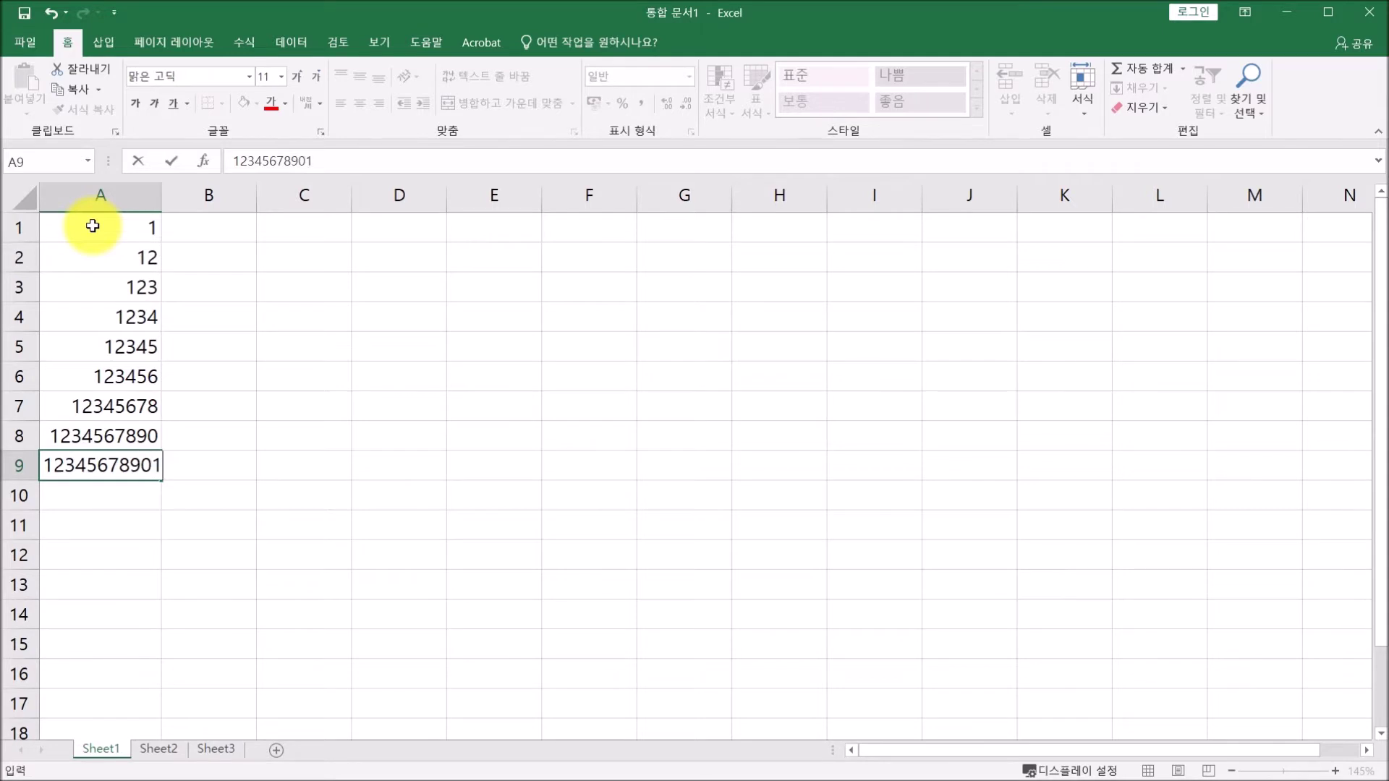
{"action": "key", "text": "Return"}
{"action": "type", "text": "123456789012"}
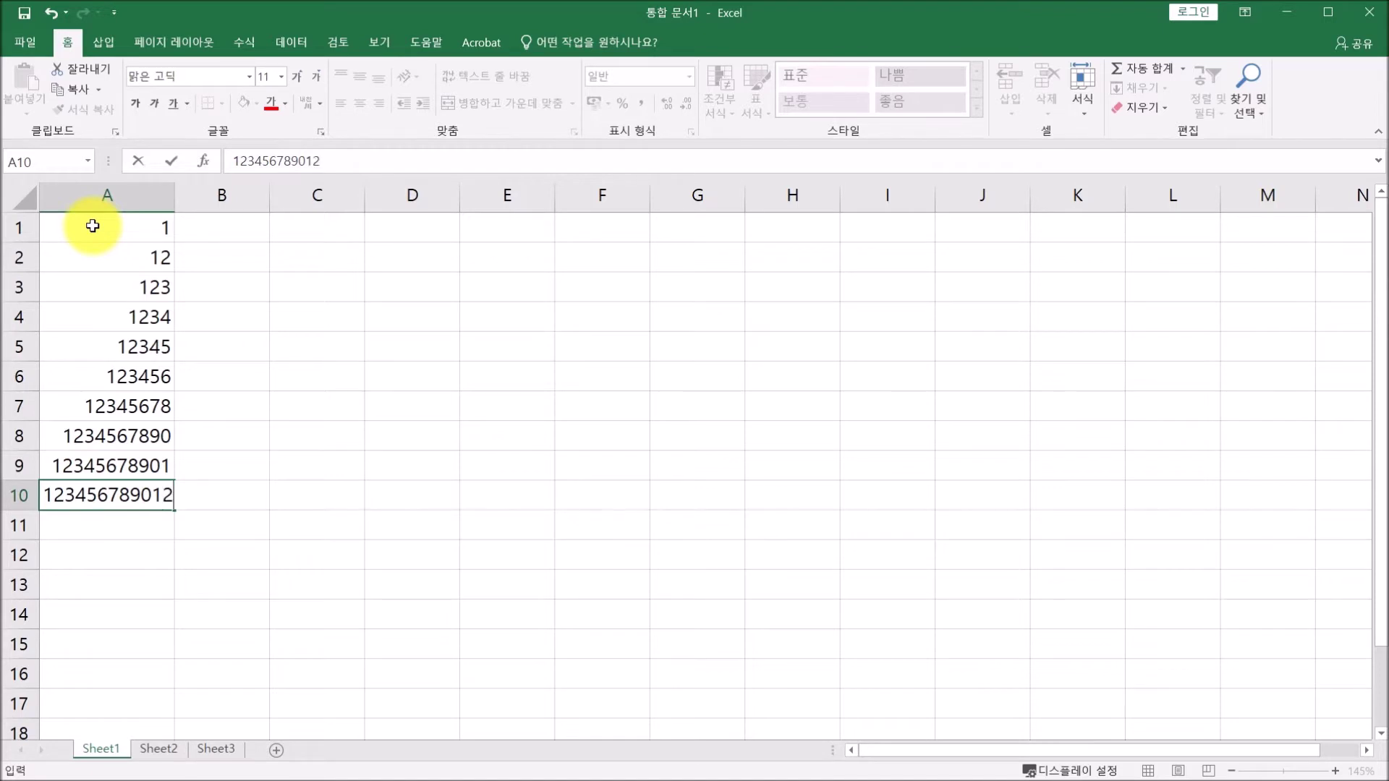
{"action": "key", "text": "Return"}
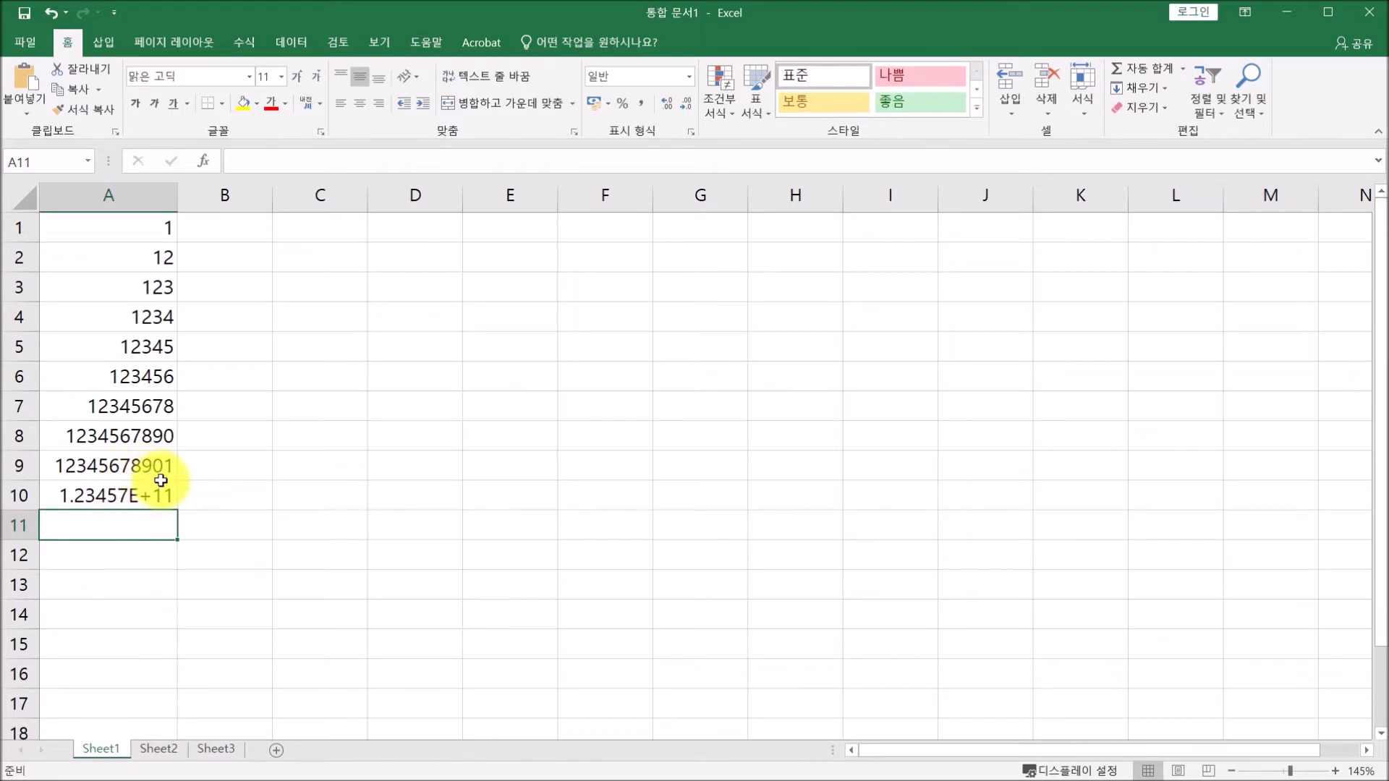
{"action": "left_click", "coordinate": [140, 504]}
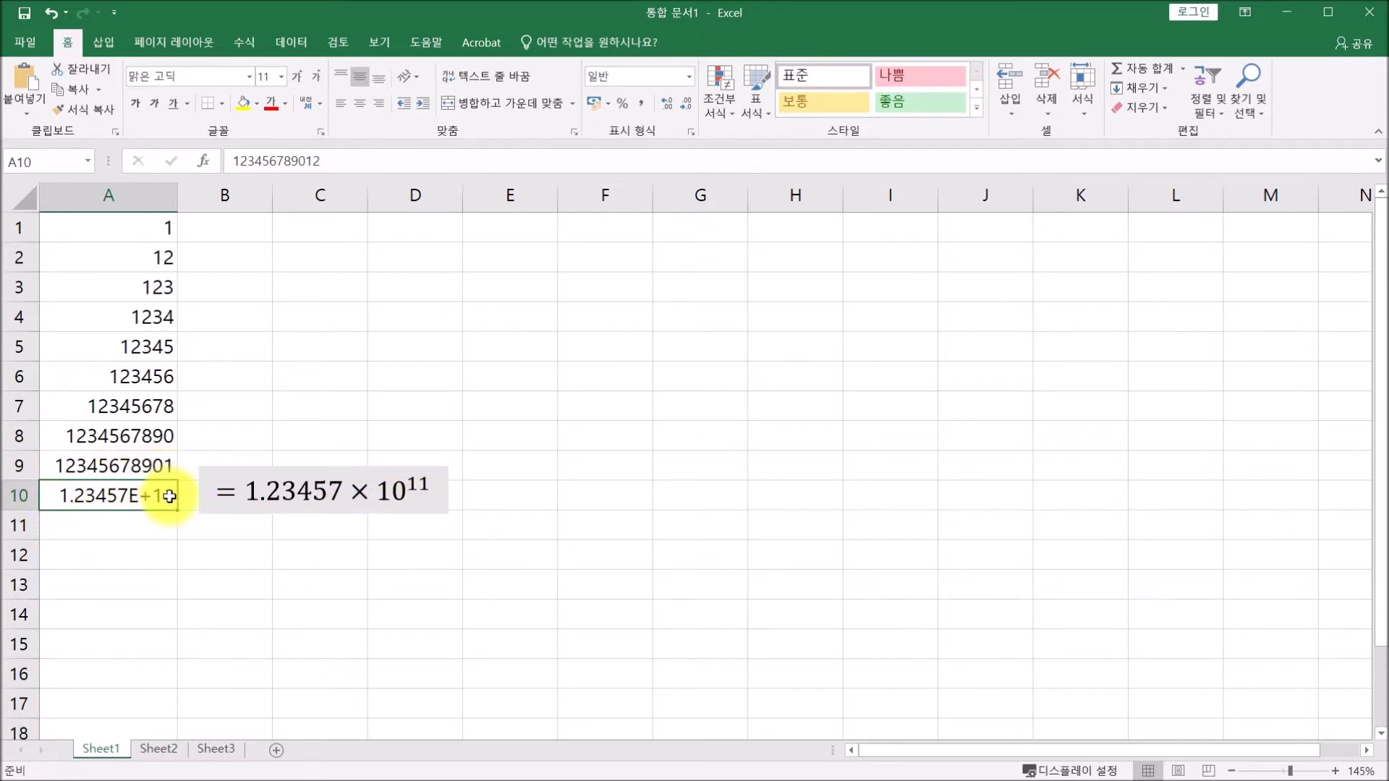
{"action": "left_click", "coordinate": [334, 157]}
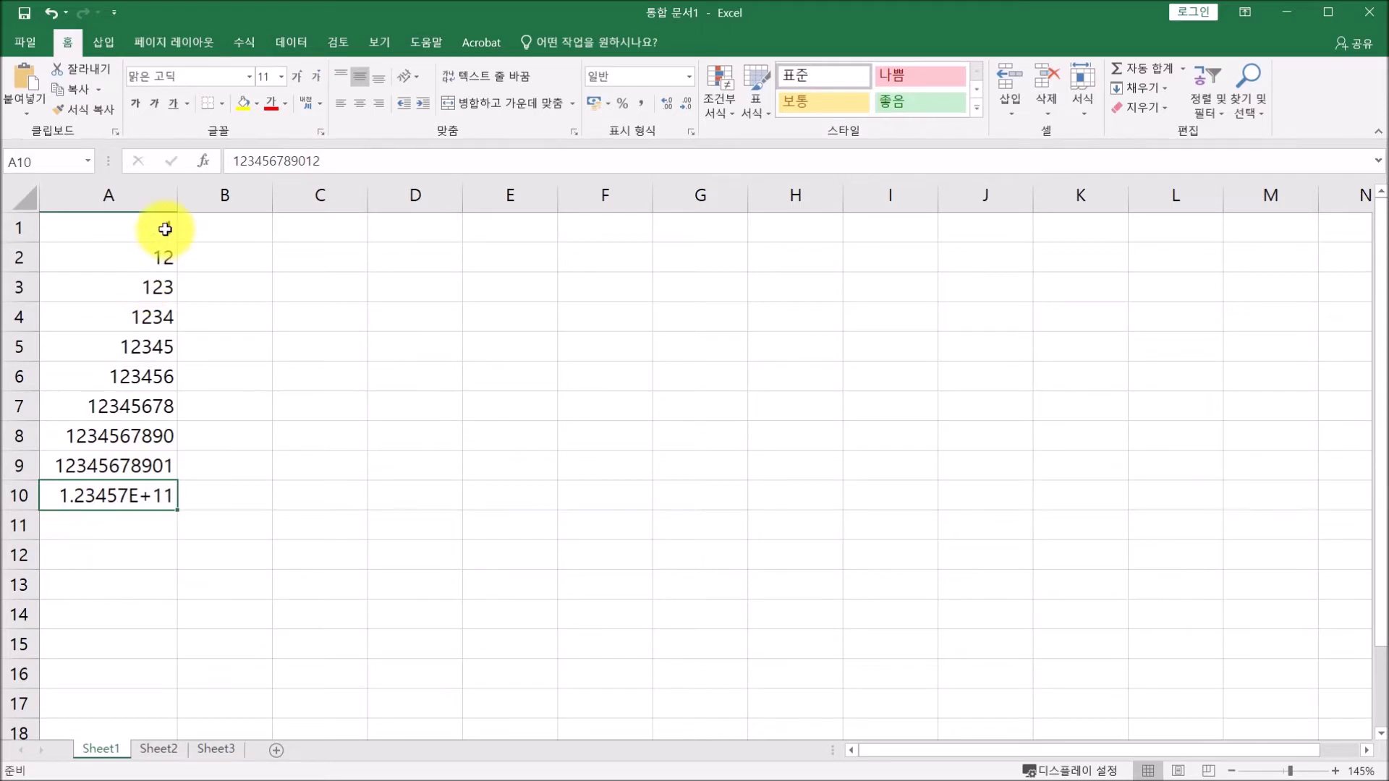
Apply Comma Style to A1:A10 so A10 reads 123,456,789,012 in full.
{"action": "left_click_drag", "start_coordinate": [165, 229], "coordinate": [154, 491]}
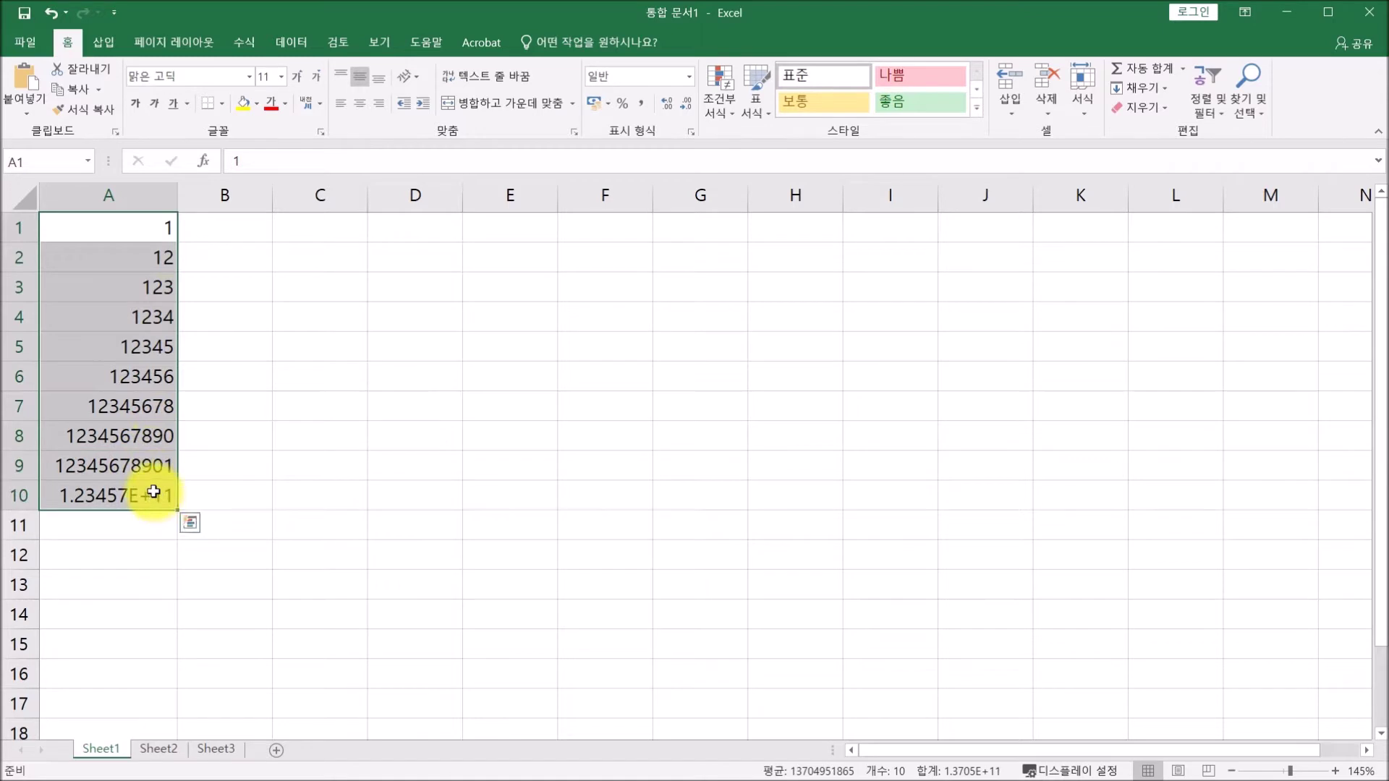
{"action": "left_click", "coordinate": [642, 110]}
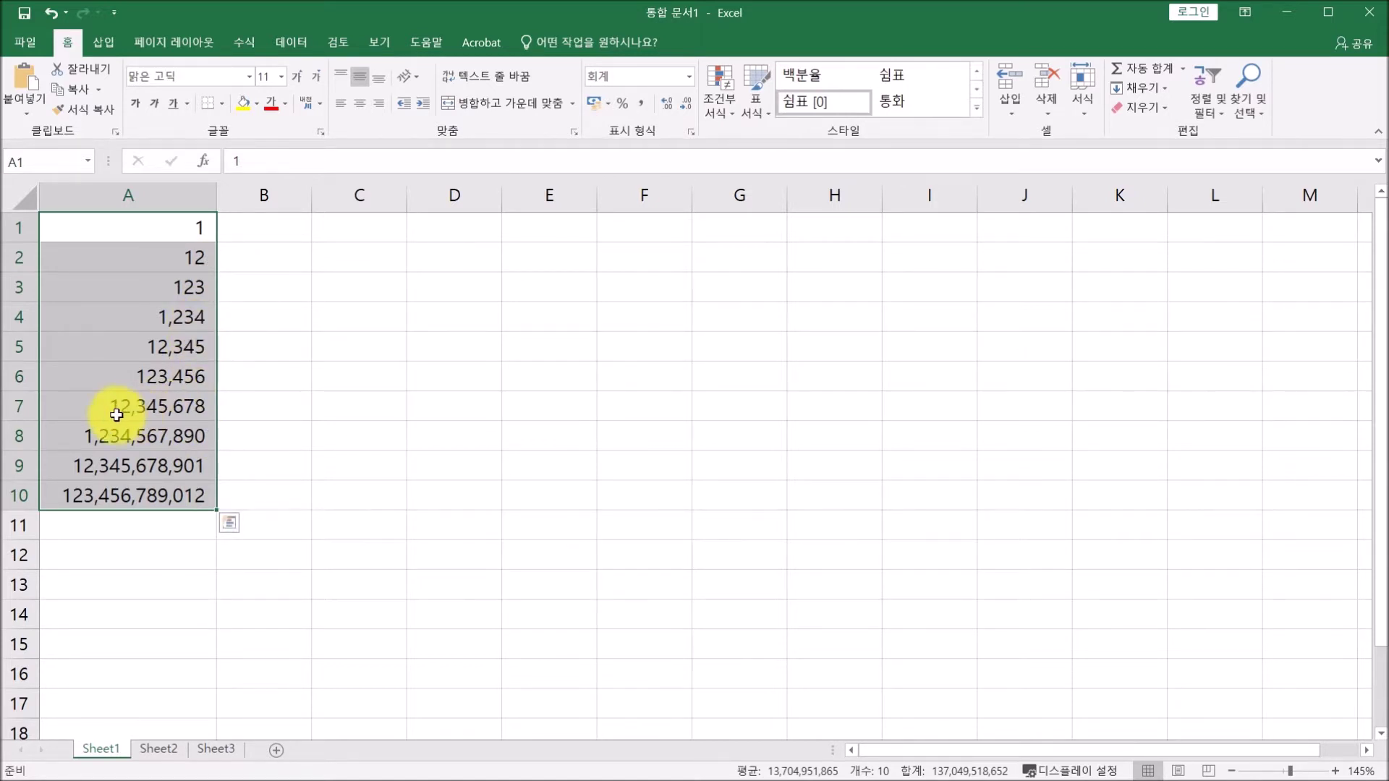
{"action": "left_click", "coordinate": [185, 436]}
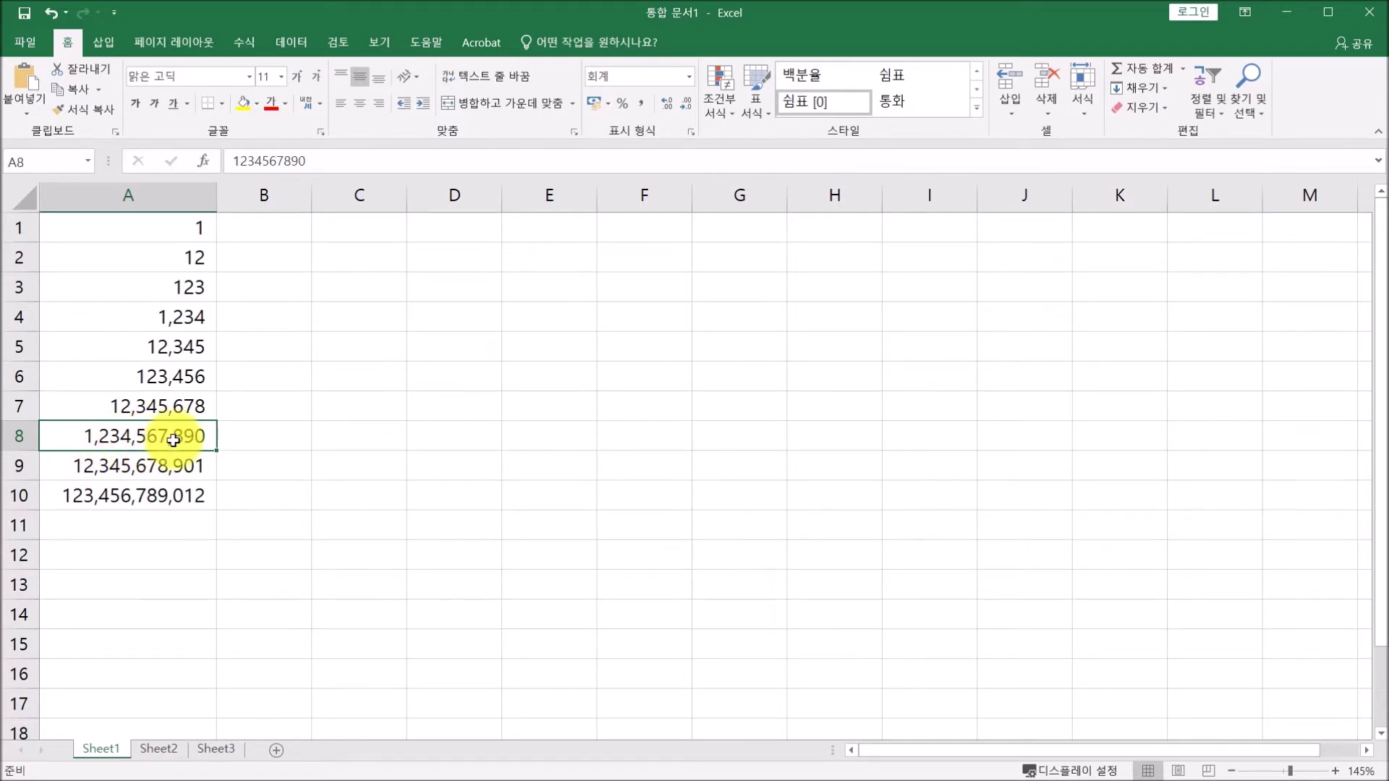
{"action": "left_click", "coordinate": [272, 226]}
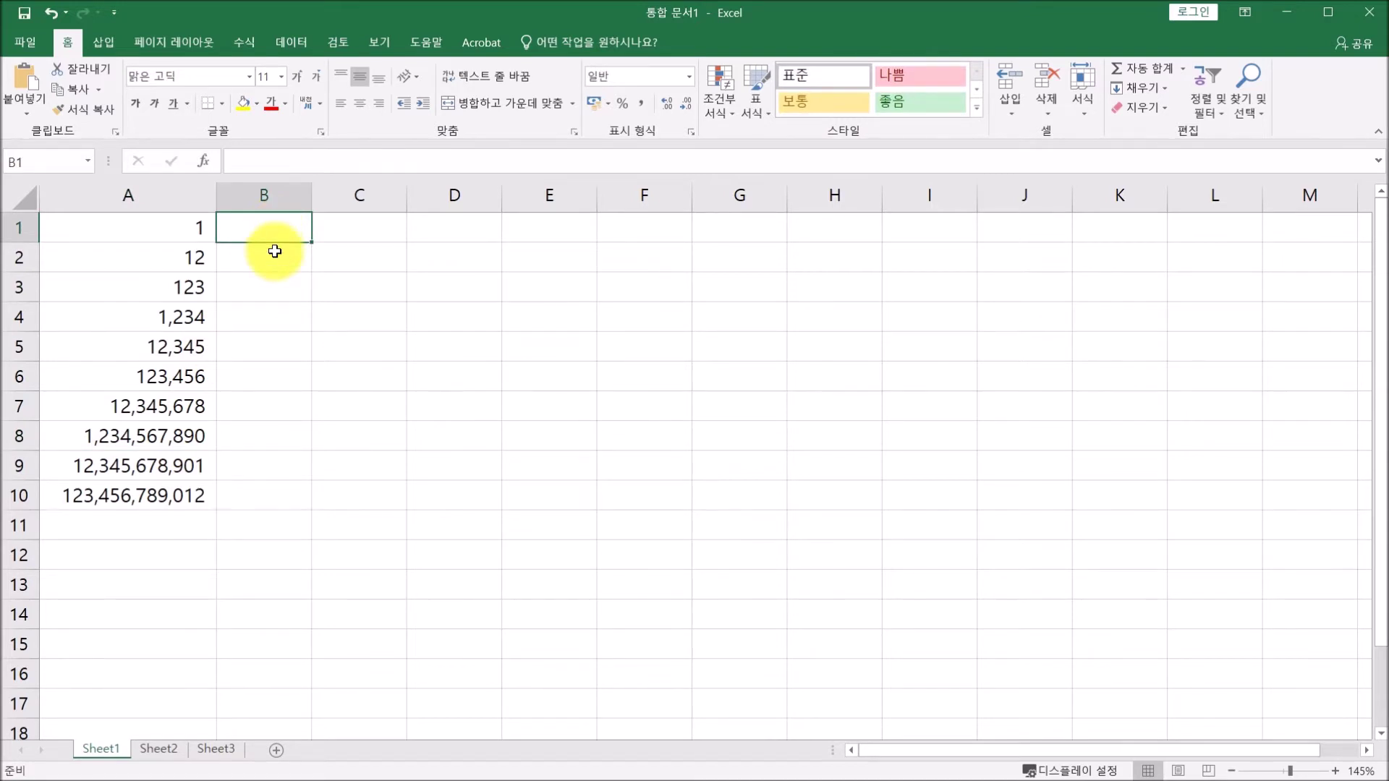
Enter a person's name in B1, 경영 in B2 and 1학년 in B3.
{"action": "key", "text": "Return"}
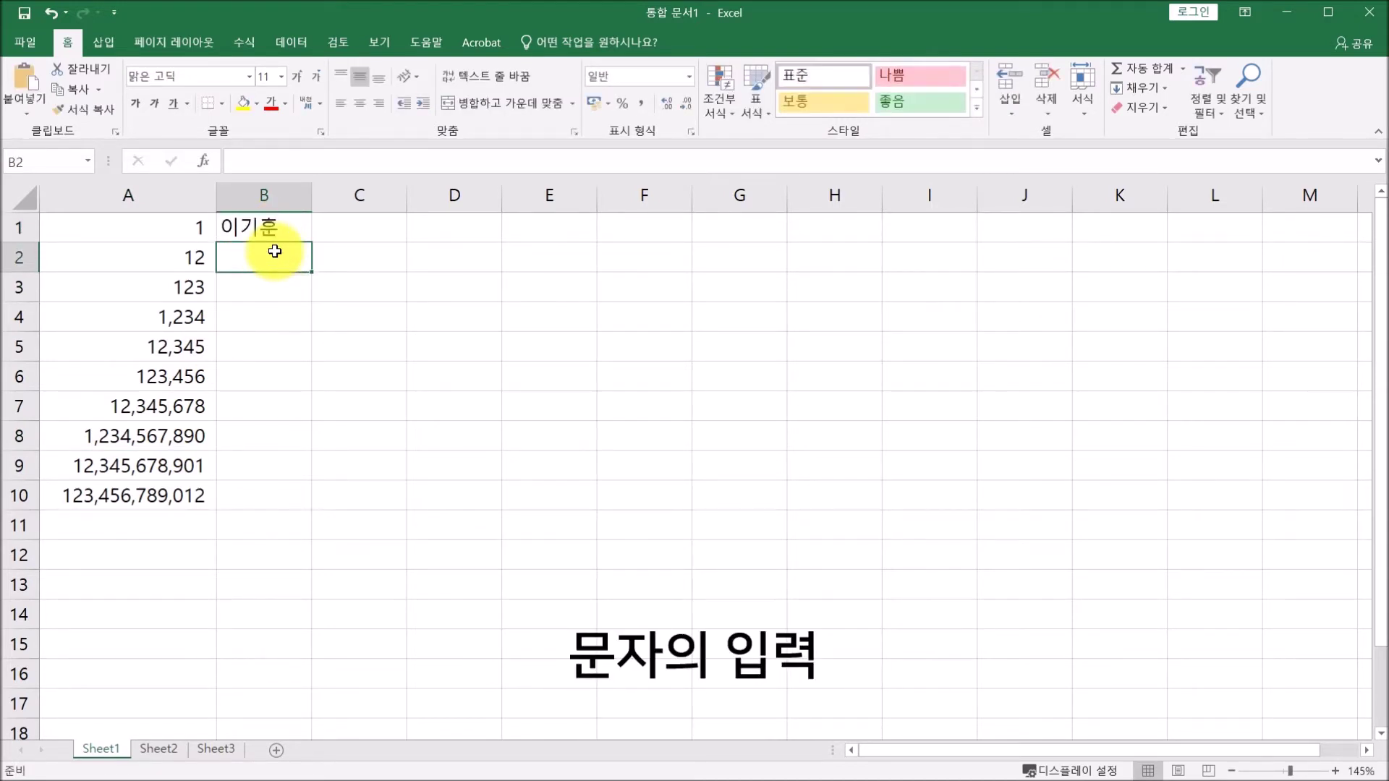
{"action": "type", "text": "경여"}
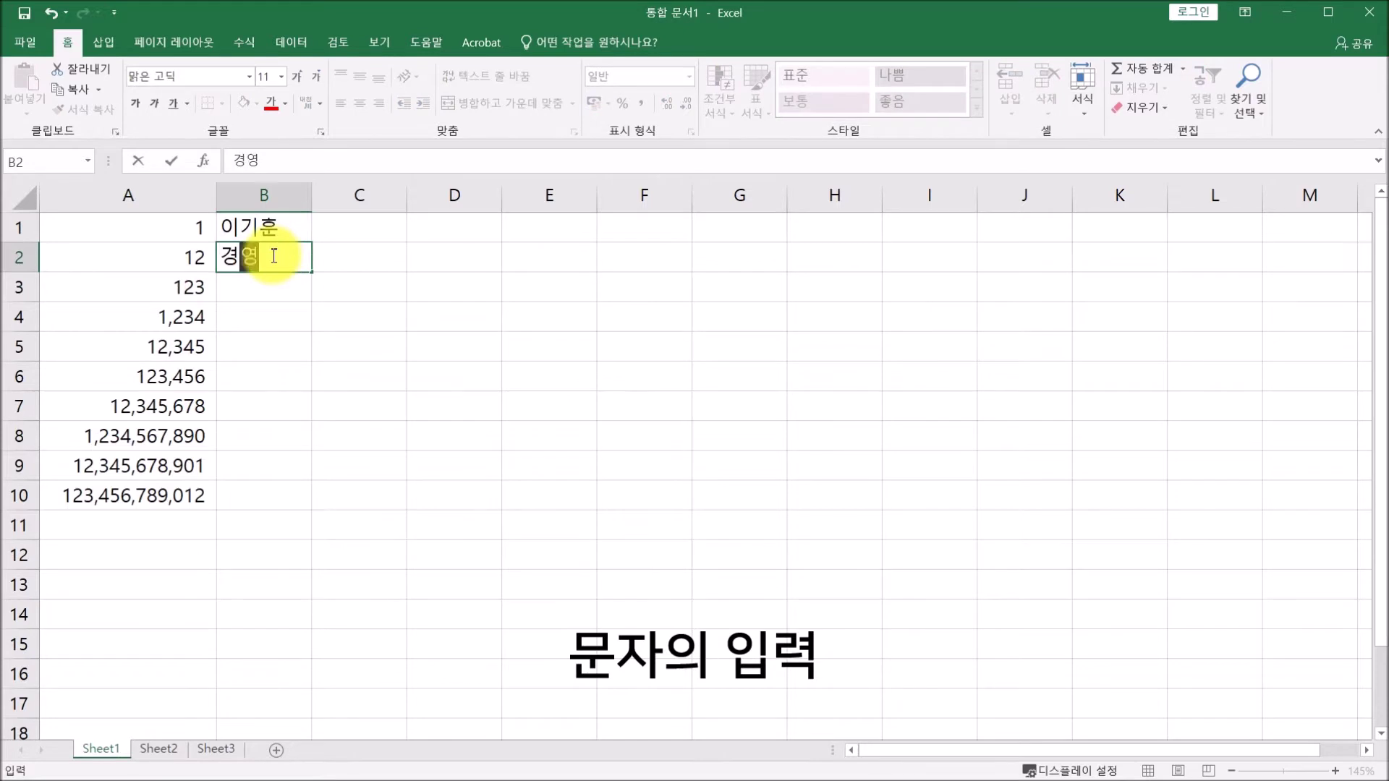
{"action": "key", "text": "Return"}
{"action": "type", "text": "1학녀"}
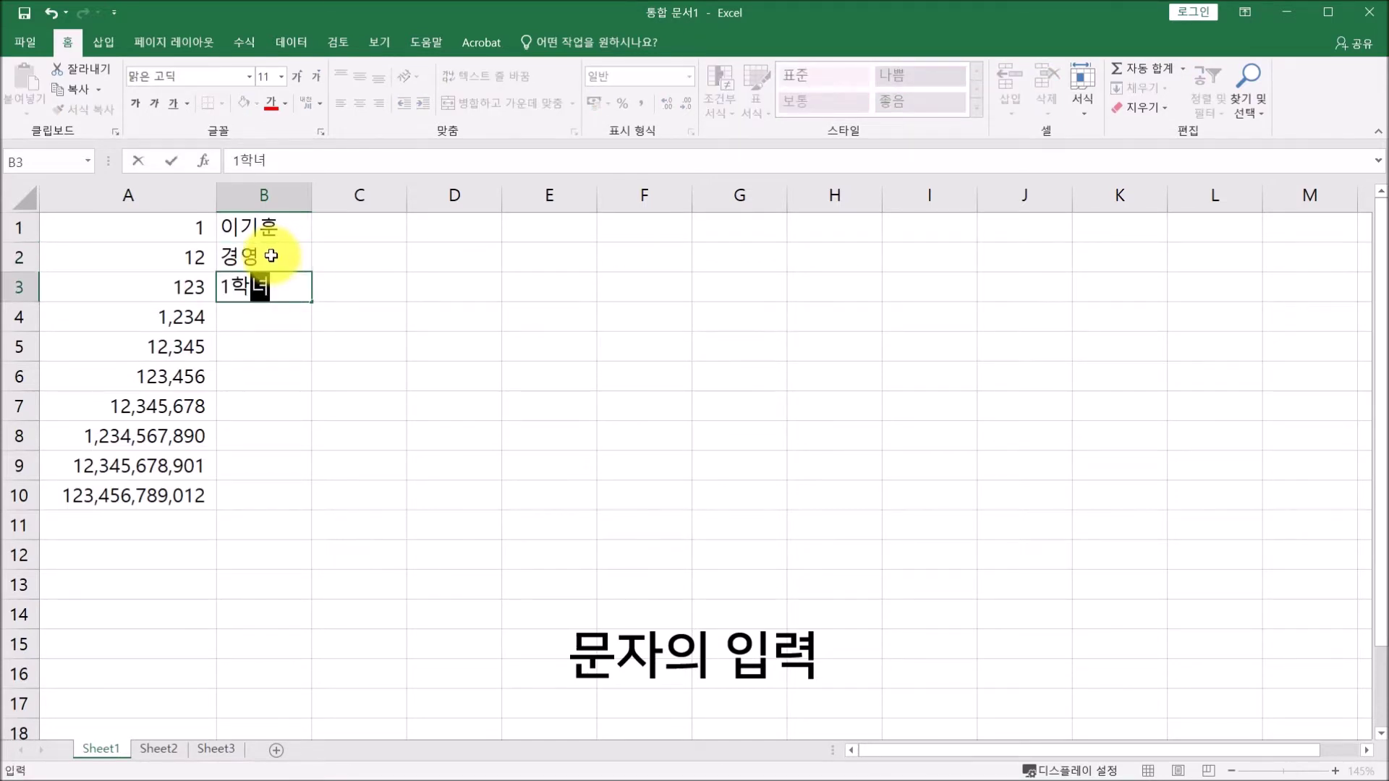
{"action": "type", "text": "ㄴ"}
{"action": "key", "text": "Return"}
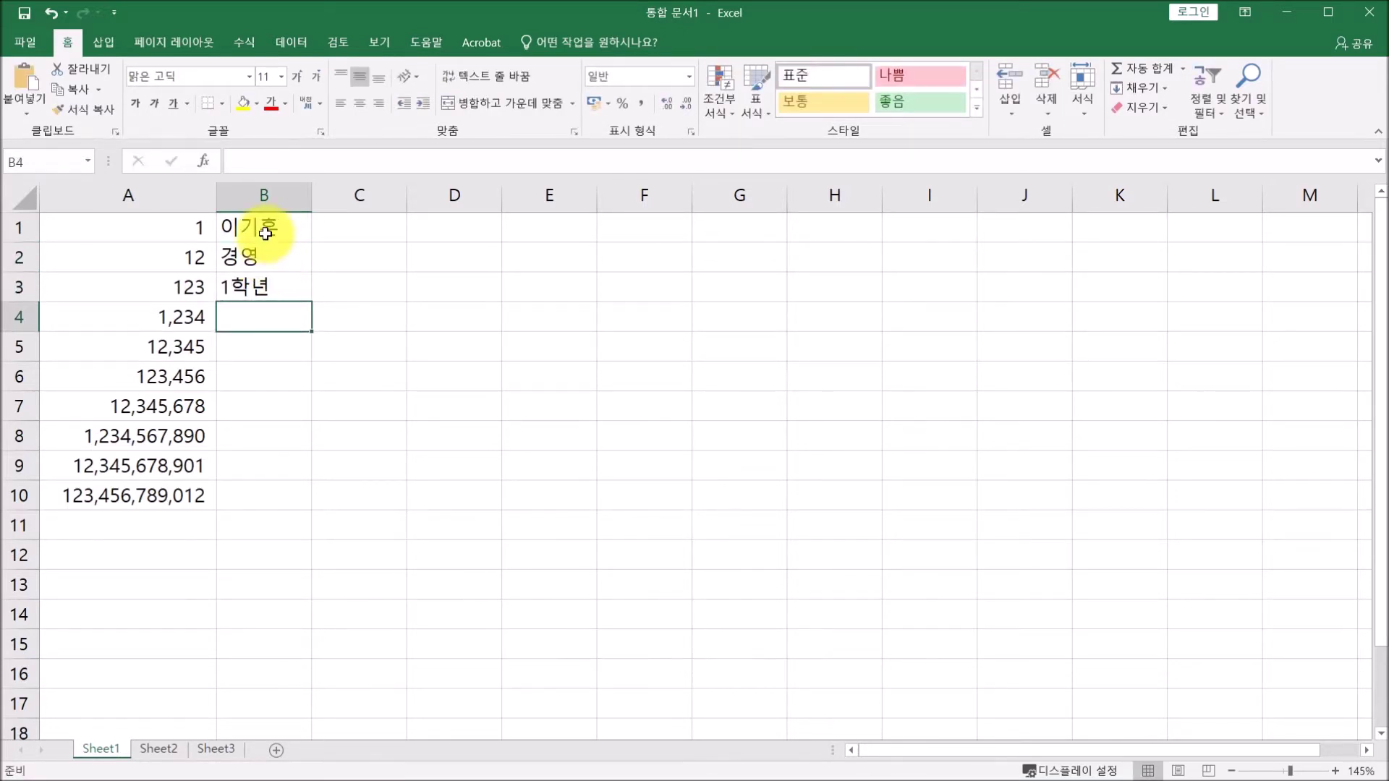
Select cells and ranges in columns A and B to compare right-aligned numbers with left-aligned text.
{"action": "left_click", "coordinate": [195, 227]}
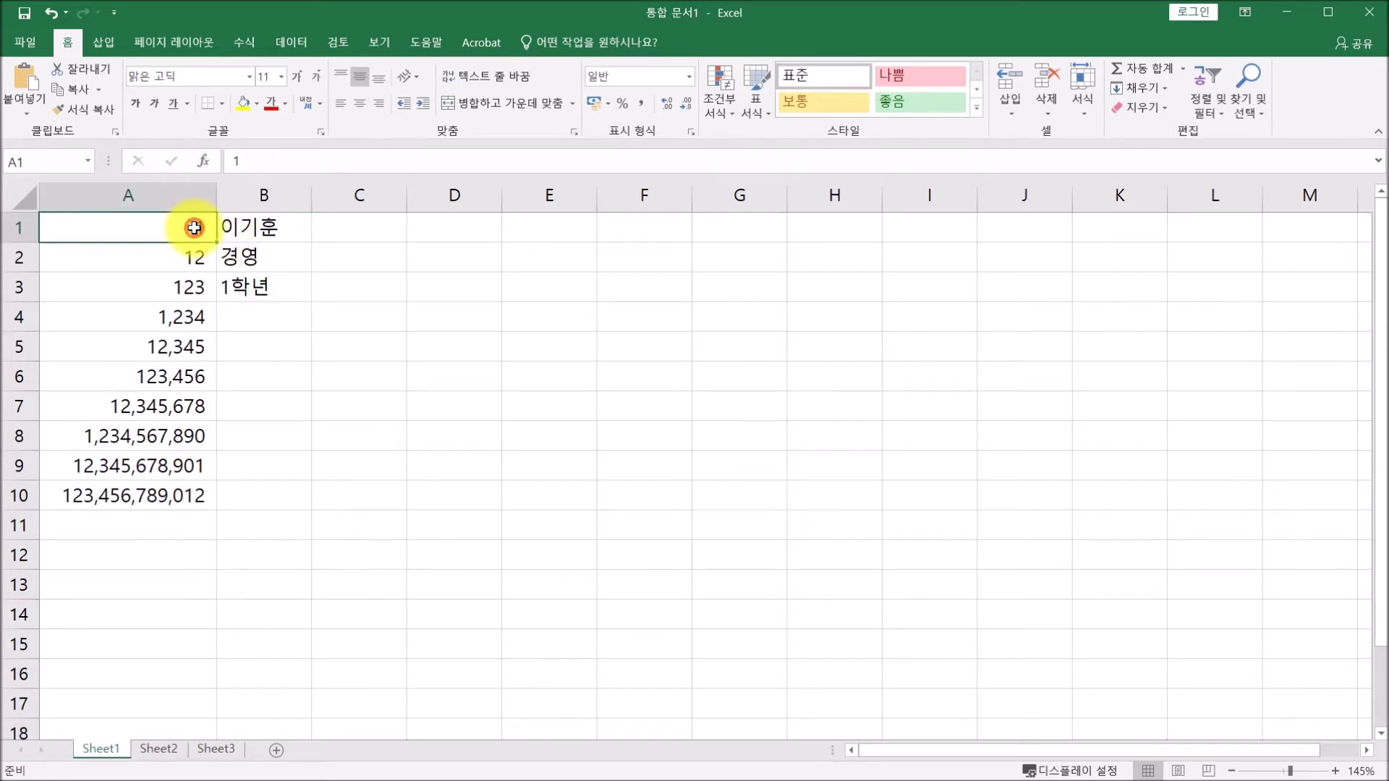
{"action": "left_click", "coordinate": [195, 258]}
{"action": "left_click", "coordinate": [196, 287]}
{"action": "left_click", "coordinate": [263, 227]}
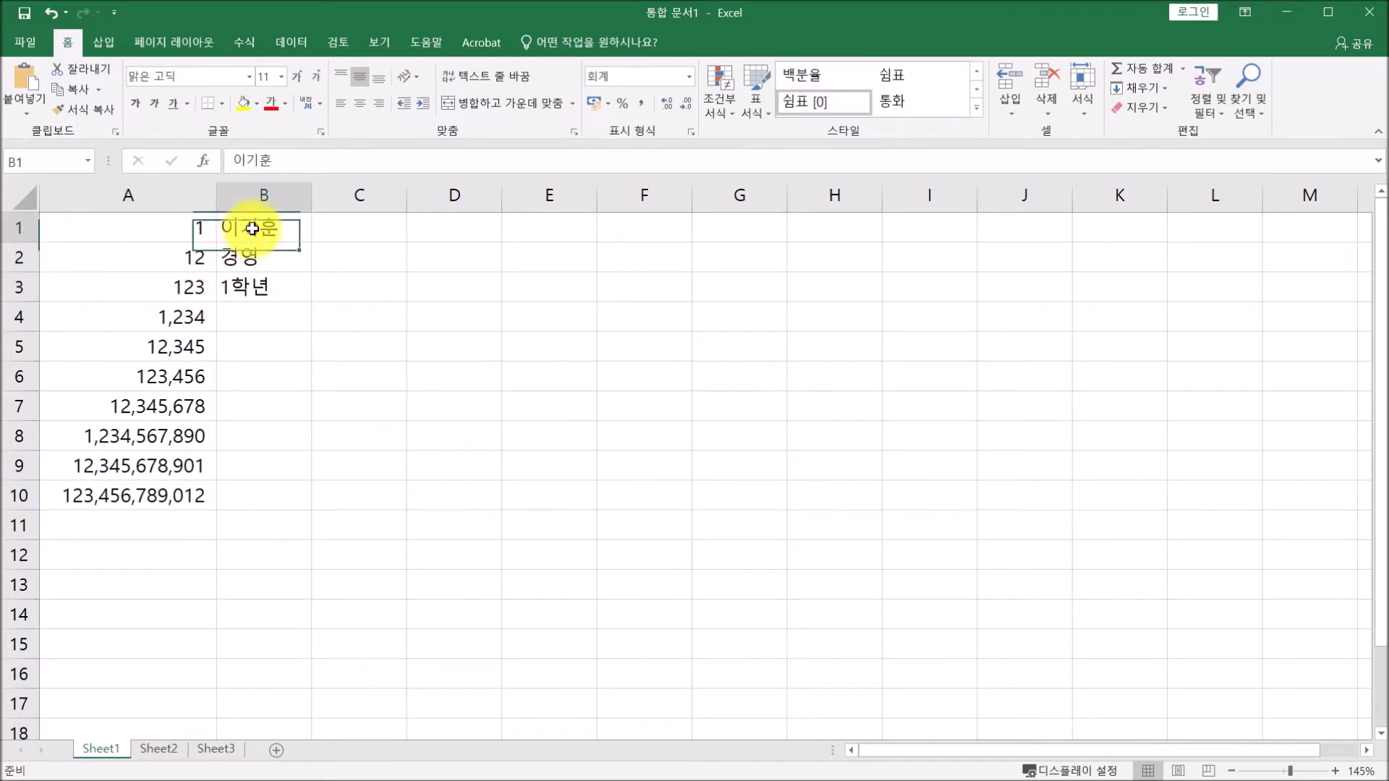
{"action": "left_click", "coordinate": [261, 260]}
{"action": "left_click", "coordinate": [260, 292]}
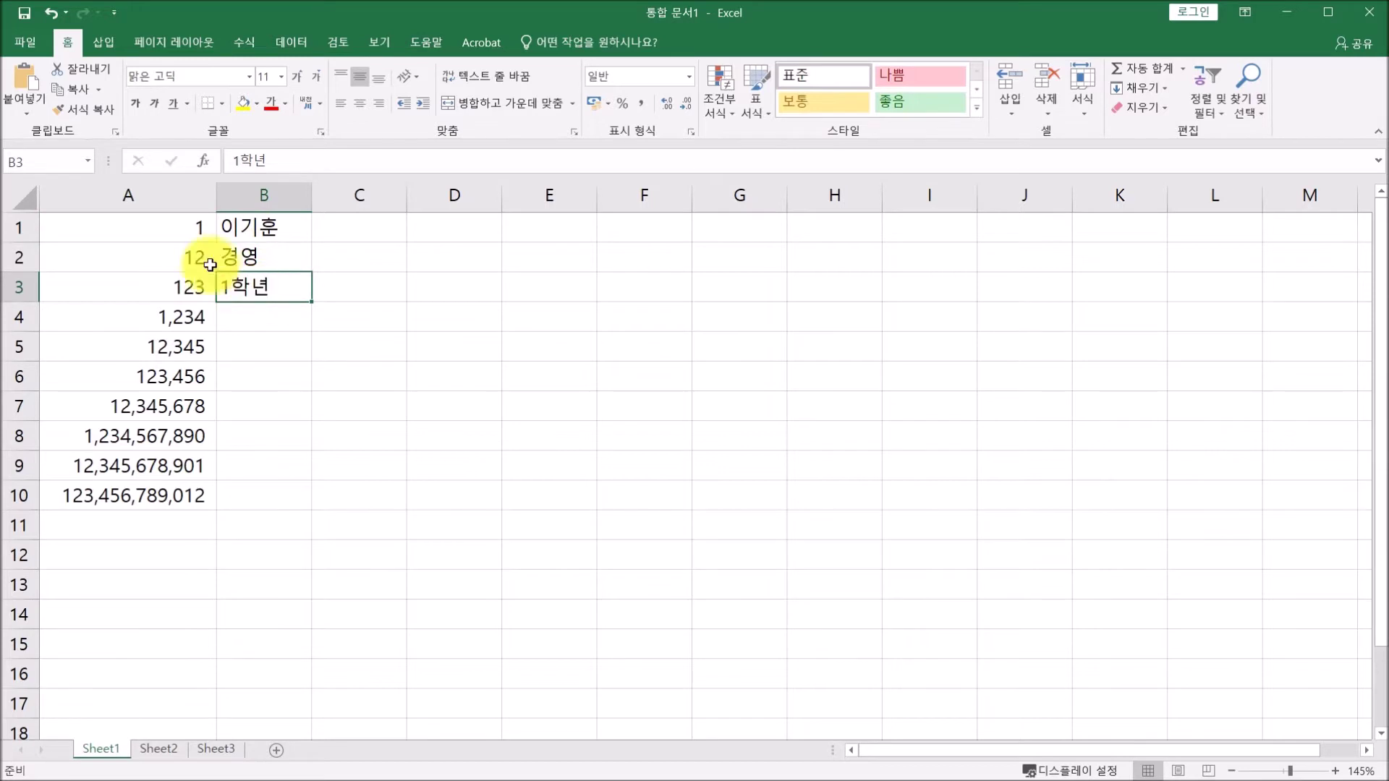
{"action": "left_click_drag", "start_coordinate": [192, 226], "coordinate": [174, 497]}
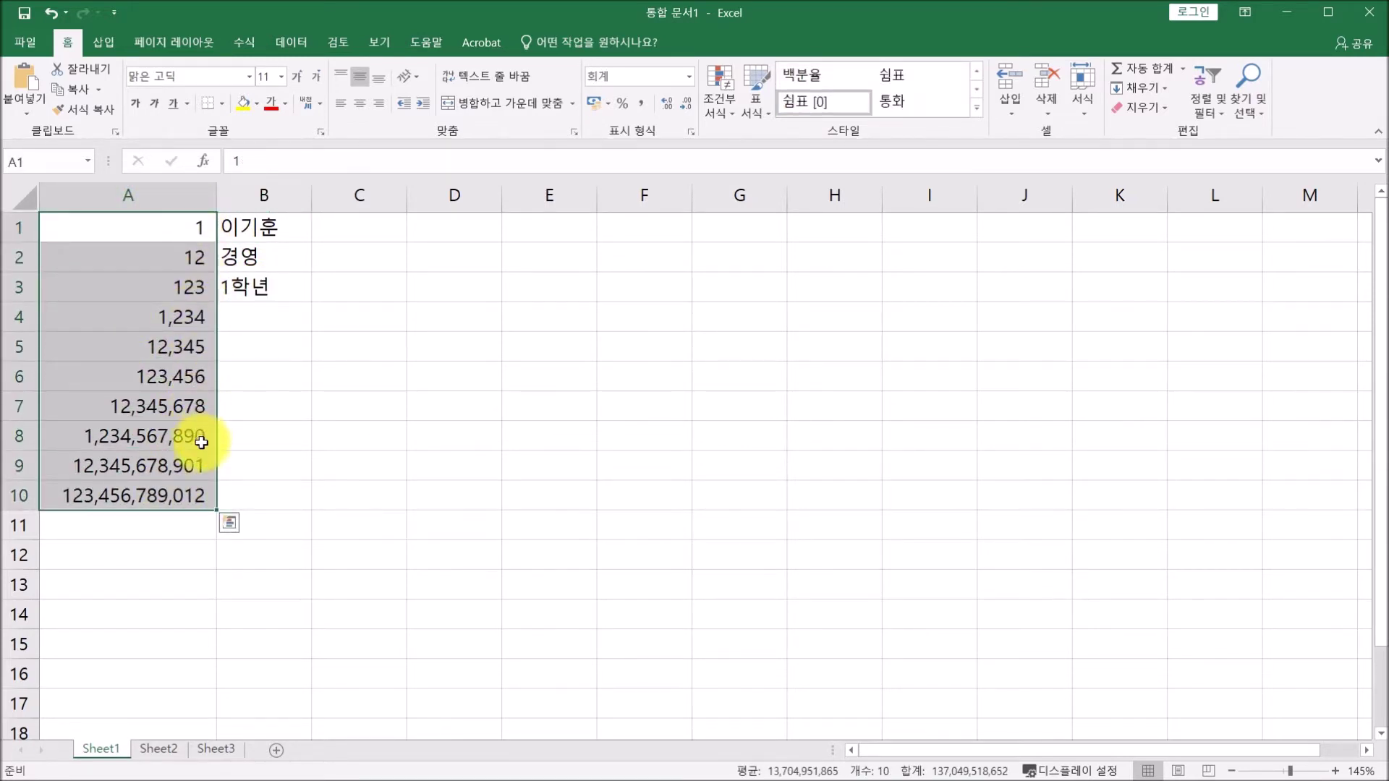
{"action": "left_click_drag", "start_coordinate": [250, 232], "coordinate": [254, 279]}
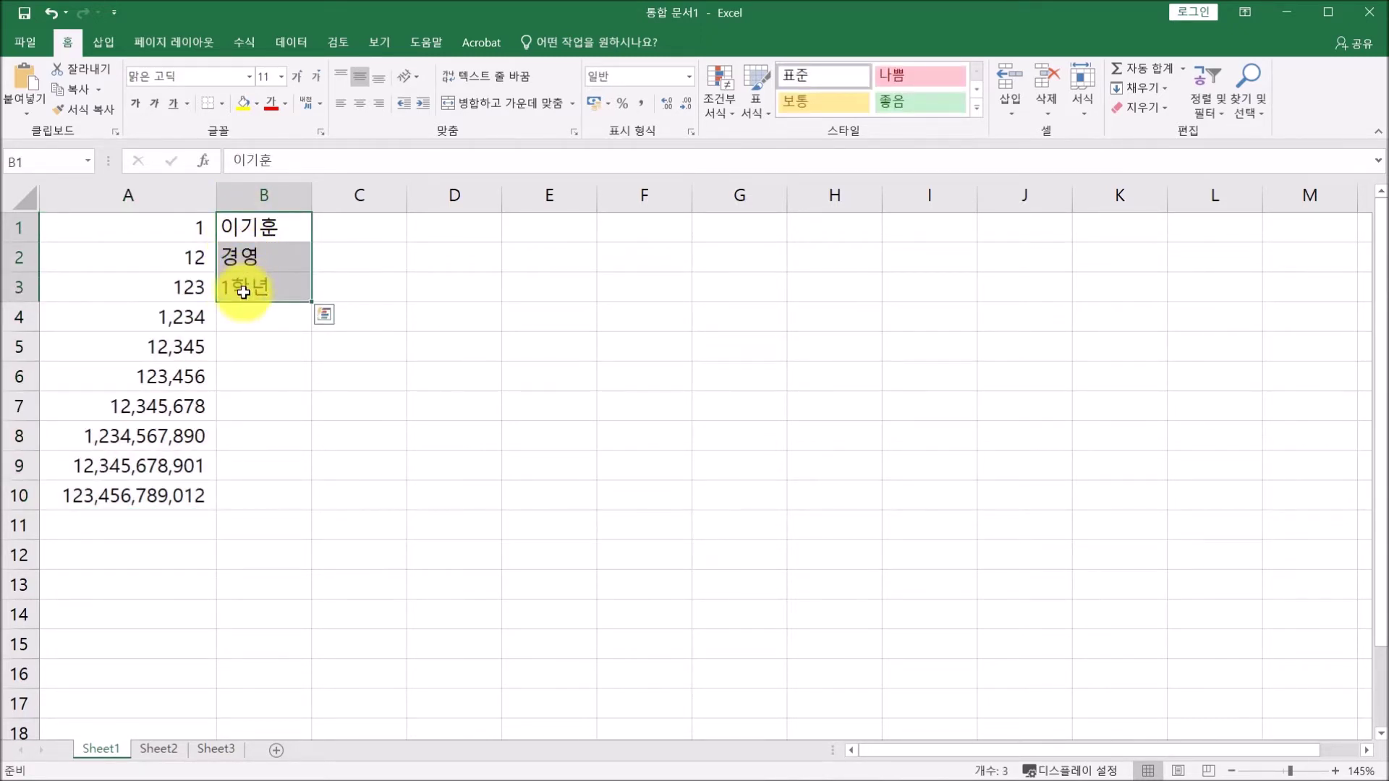
{"action": "left_click", "coordinate": [356, 229]}
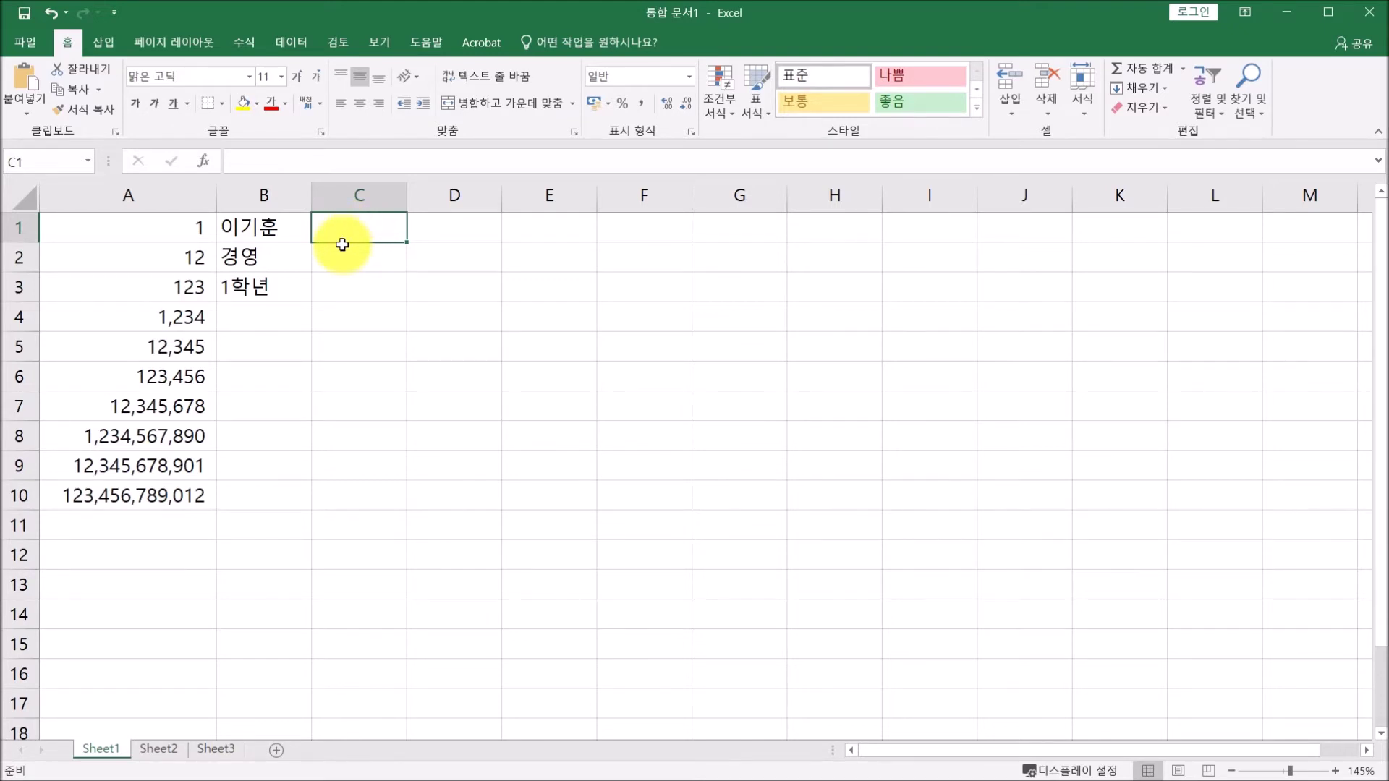
Enter 0.5 in C1 and 1/2 in C2, and confirm C2 became the date 2020-01-02.
{"action": "type", "text": "0"}
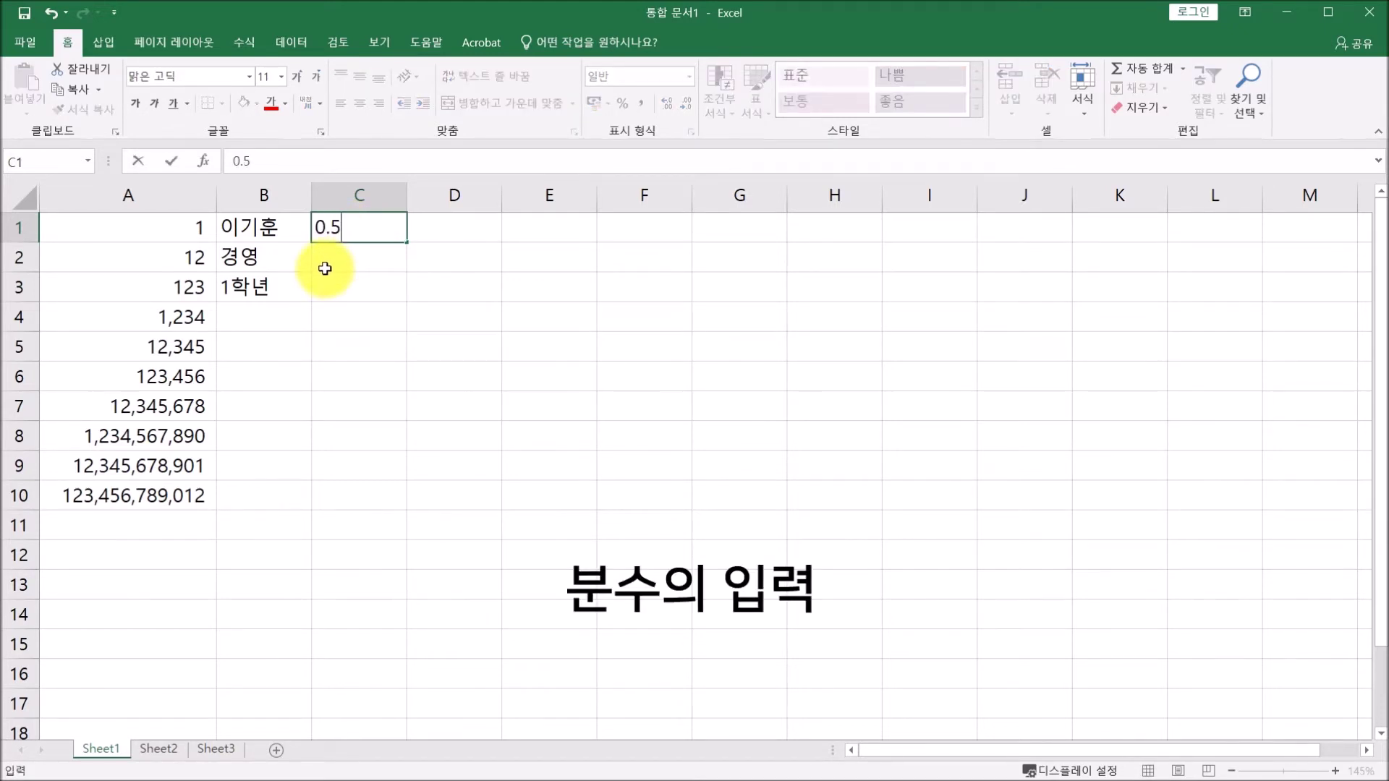
{"action": "type", "text": ".5"}
{"action": "key", "text": "Return"}
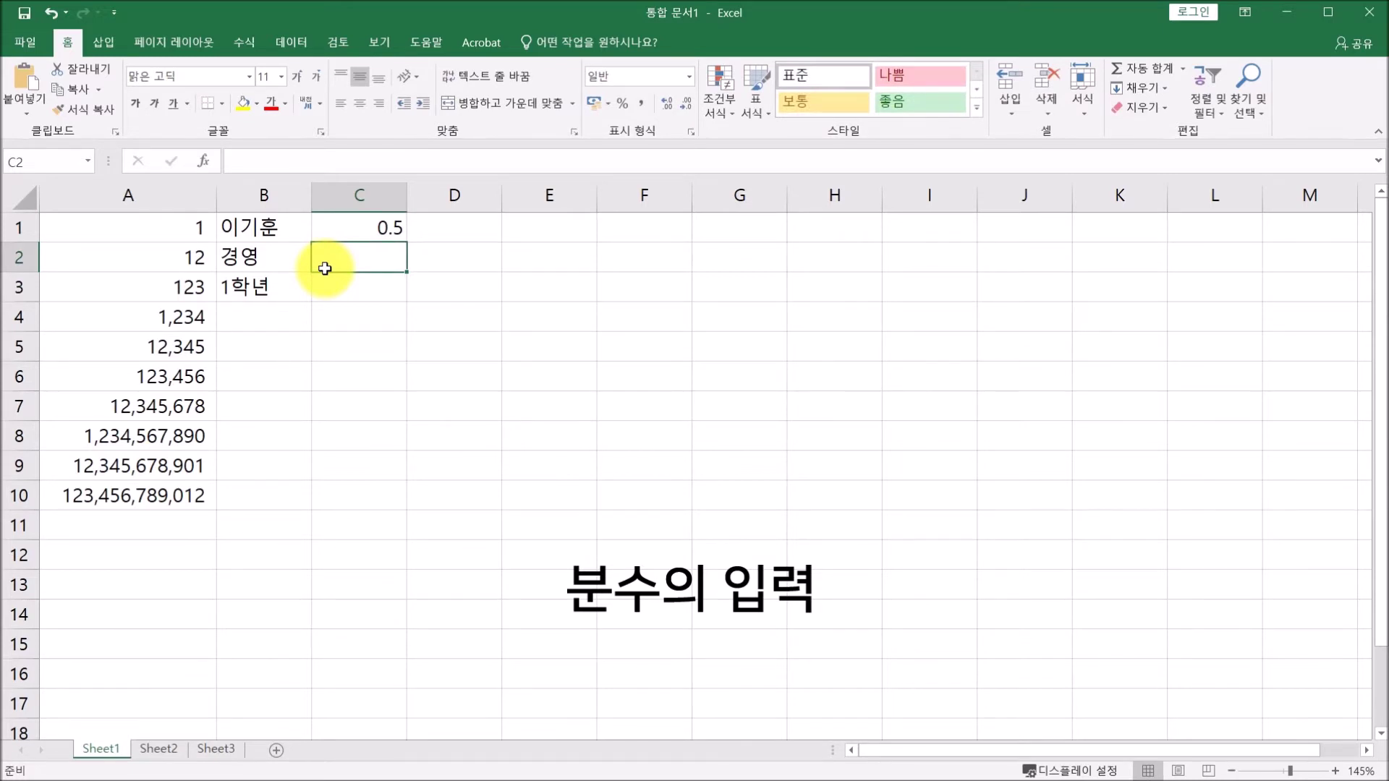
{"action": "type", "text": "1/2"}
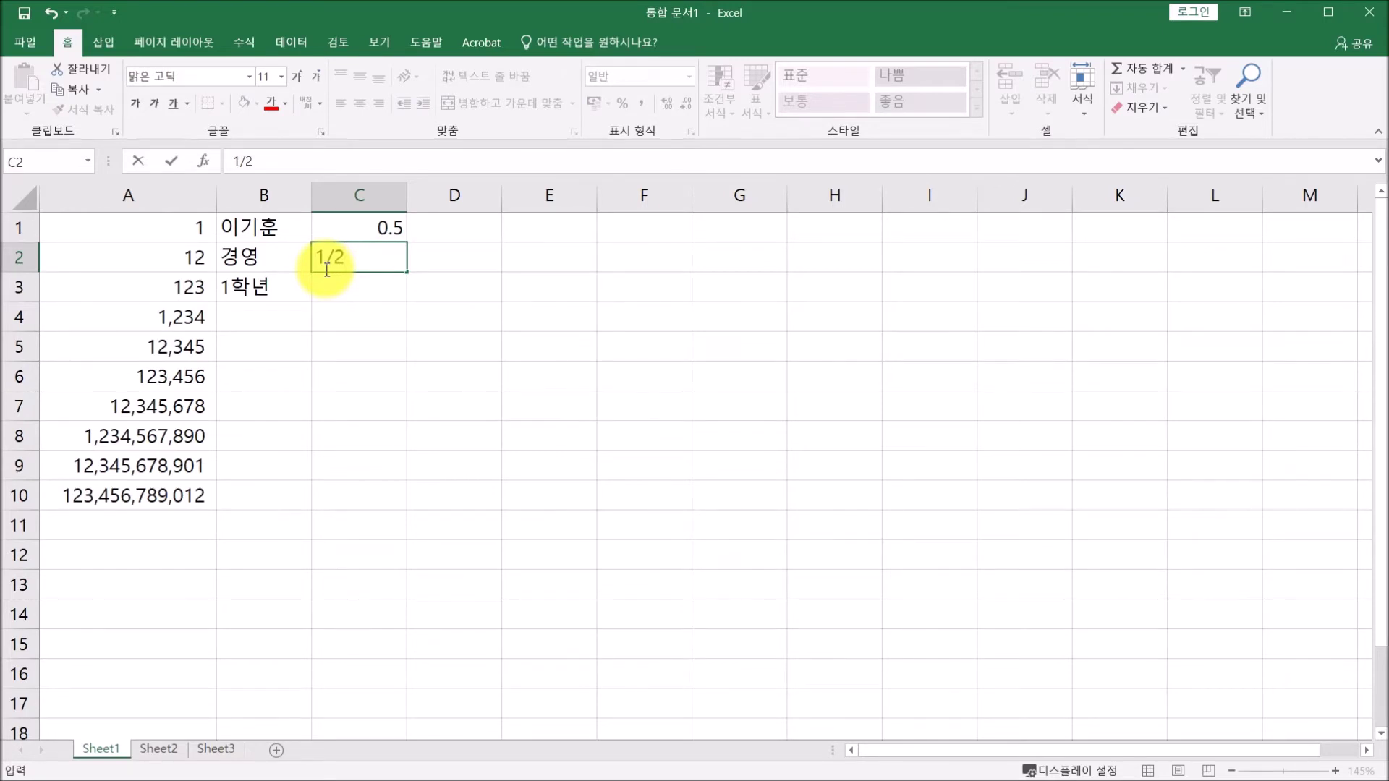
{"action": "key", "text": "Return"}
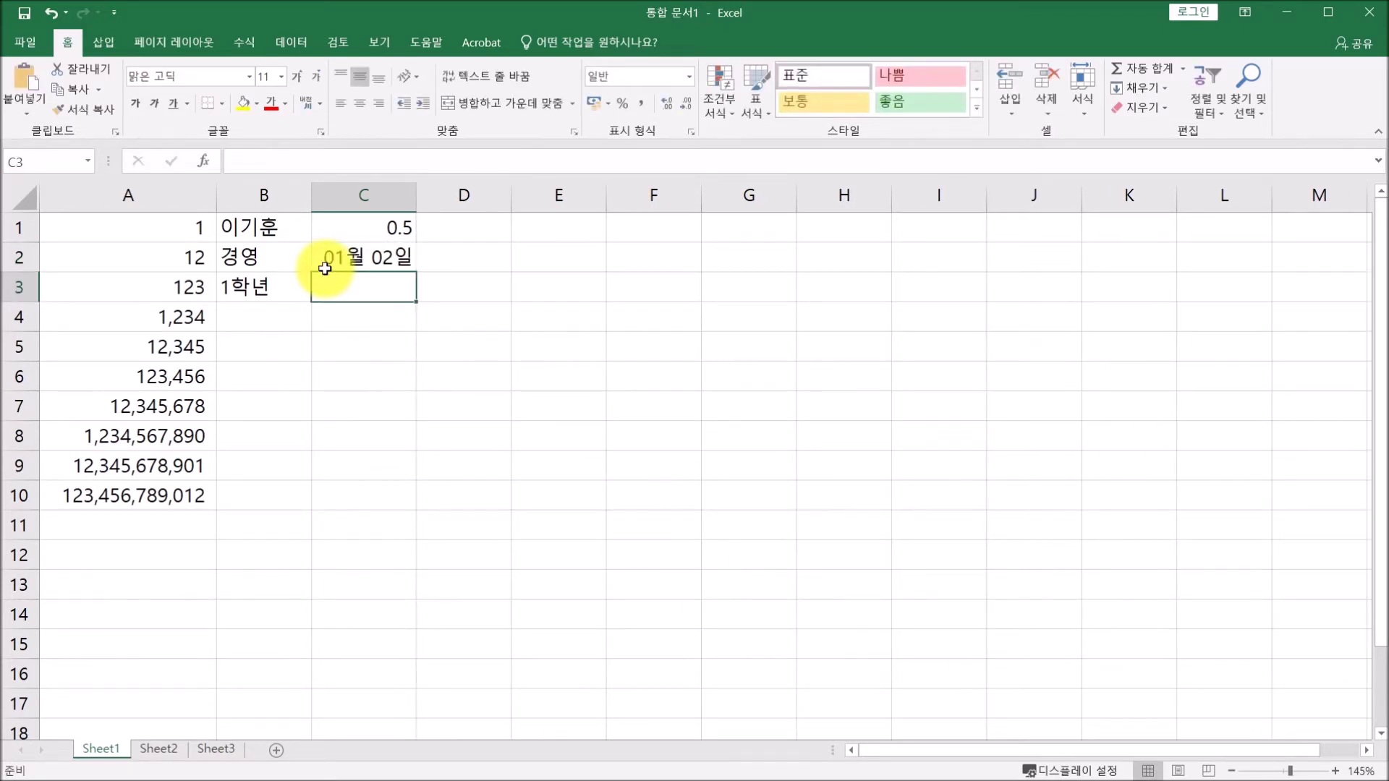
{"action": "left_click", "coordinate": [350, 255]}
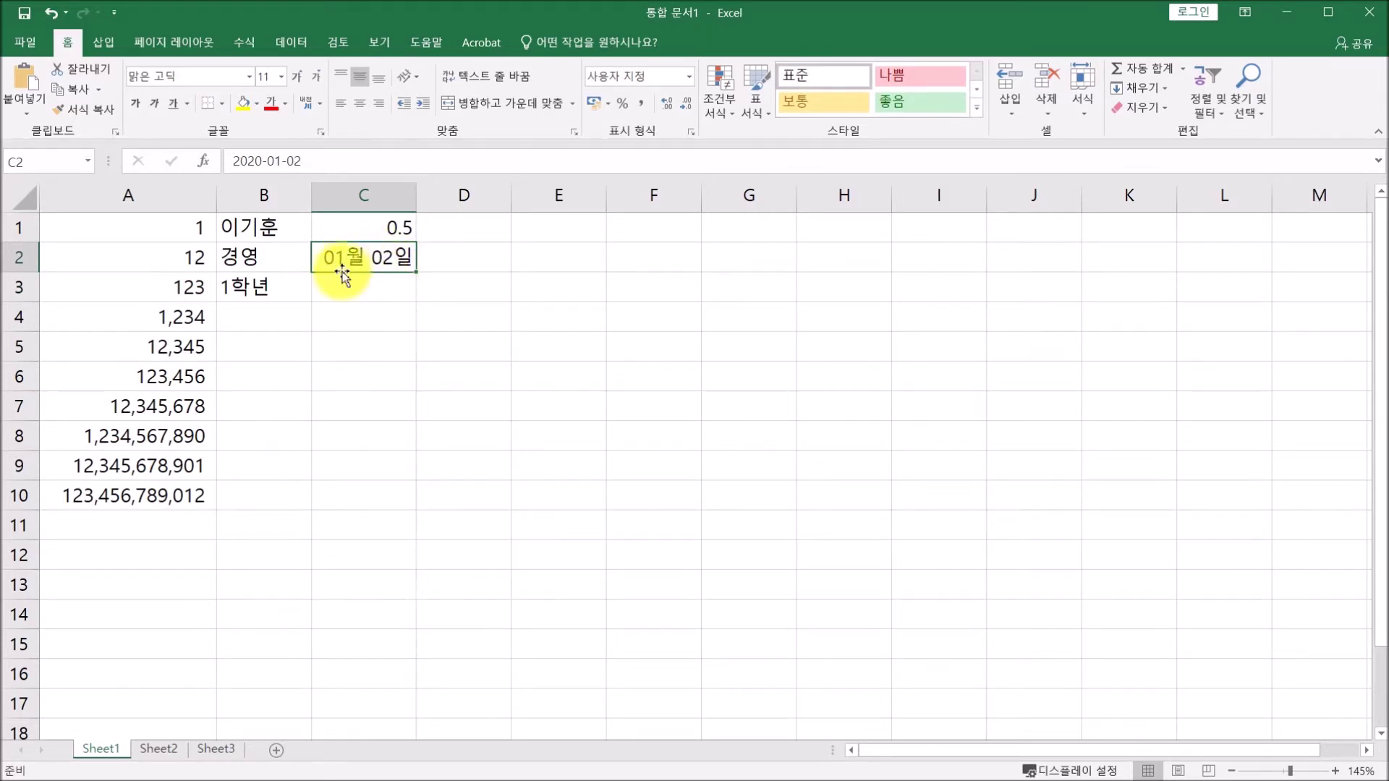
{"action": "left_click", "coordinate": [384, 287]}
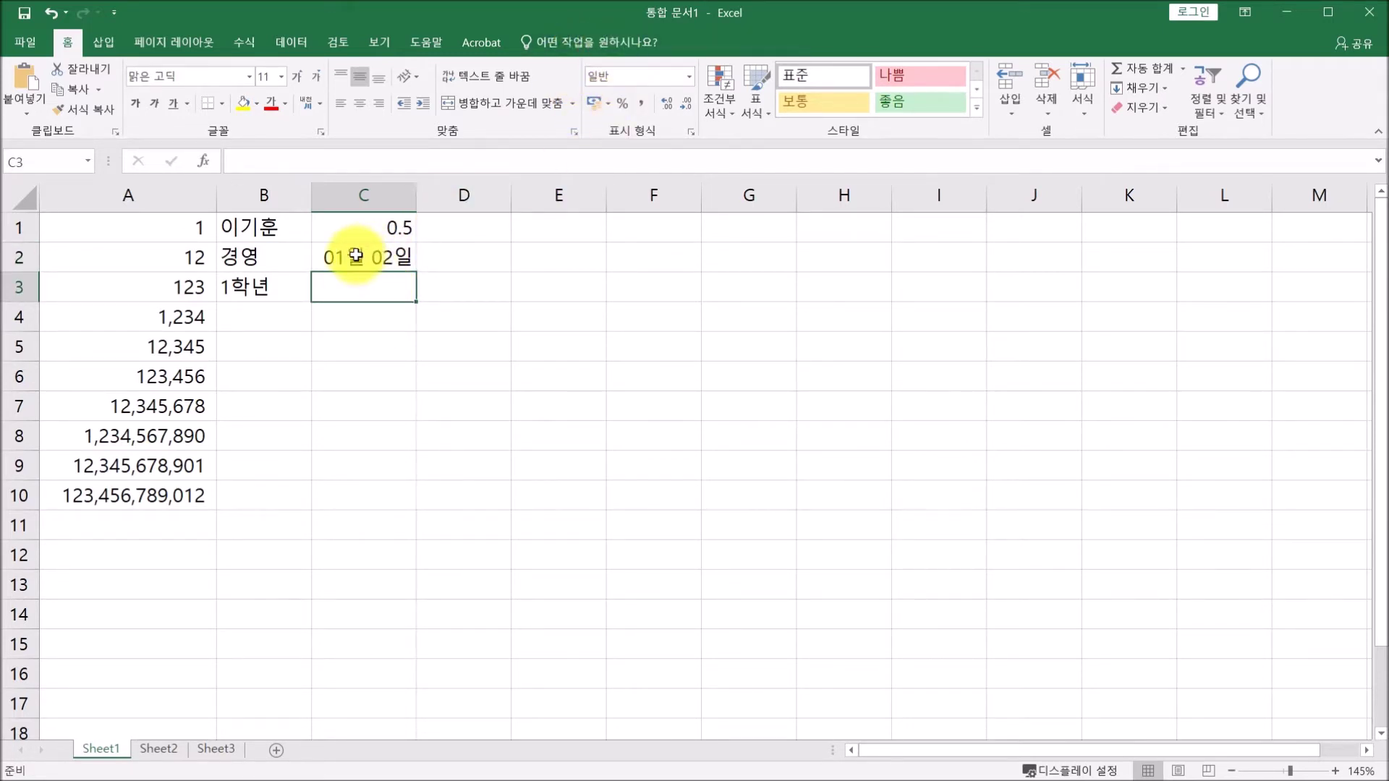
{"action": "left_click", "coordinate": [355, 255]}
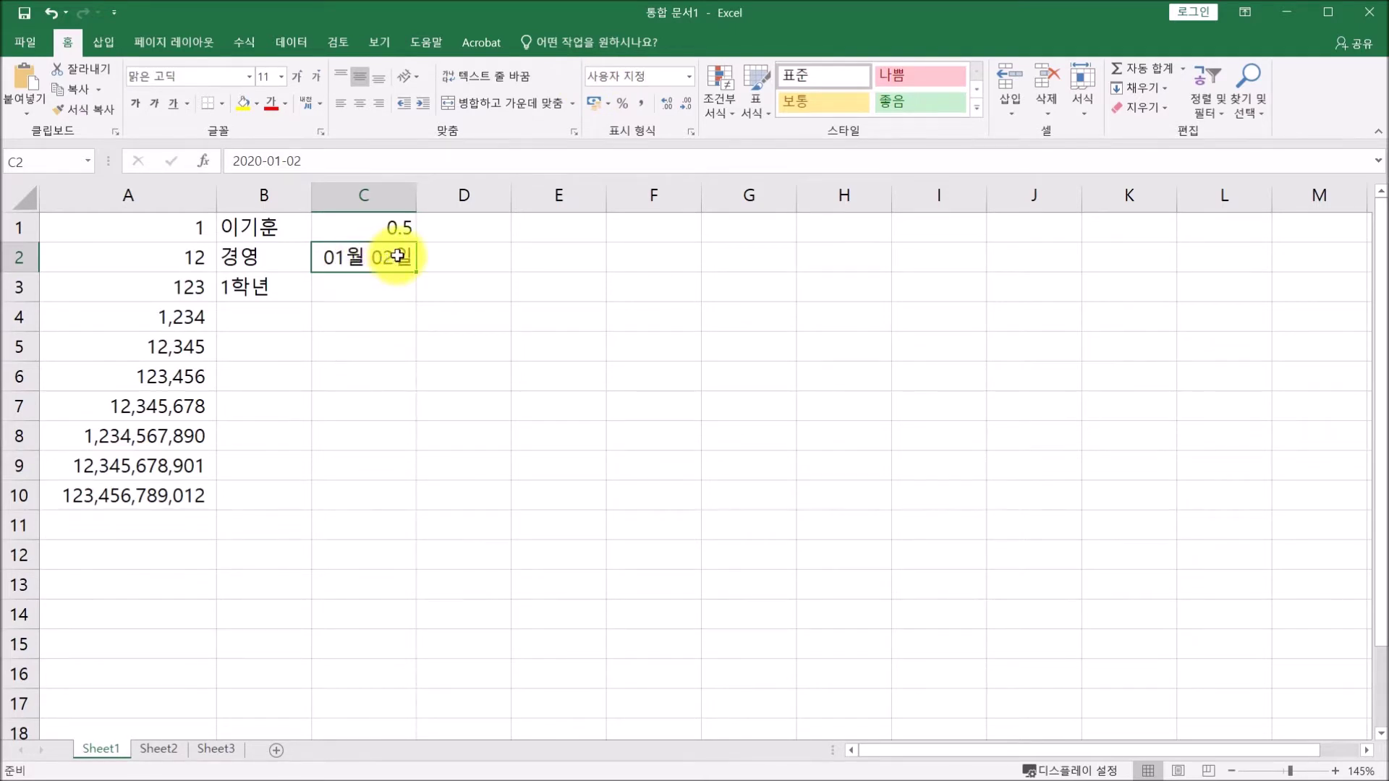
{"action": "right_click", "coordinate": [398, 257]}
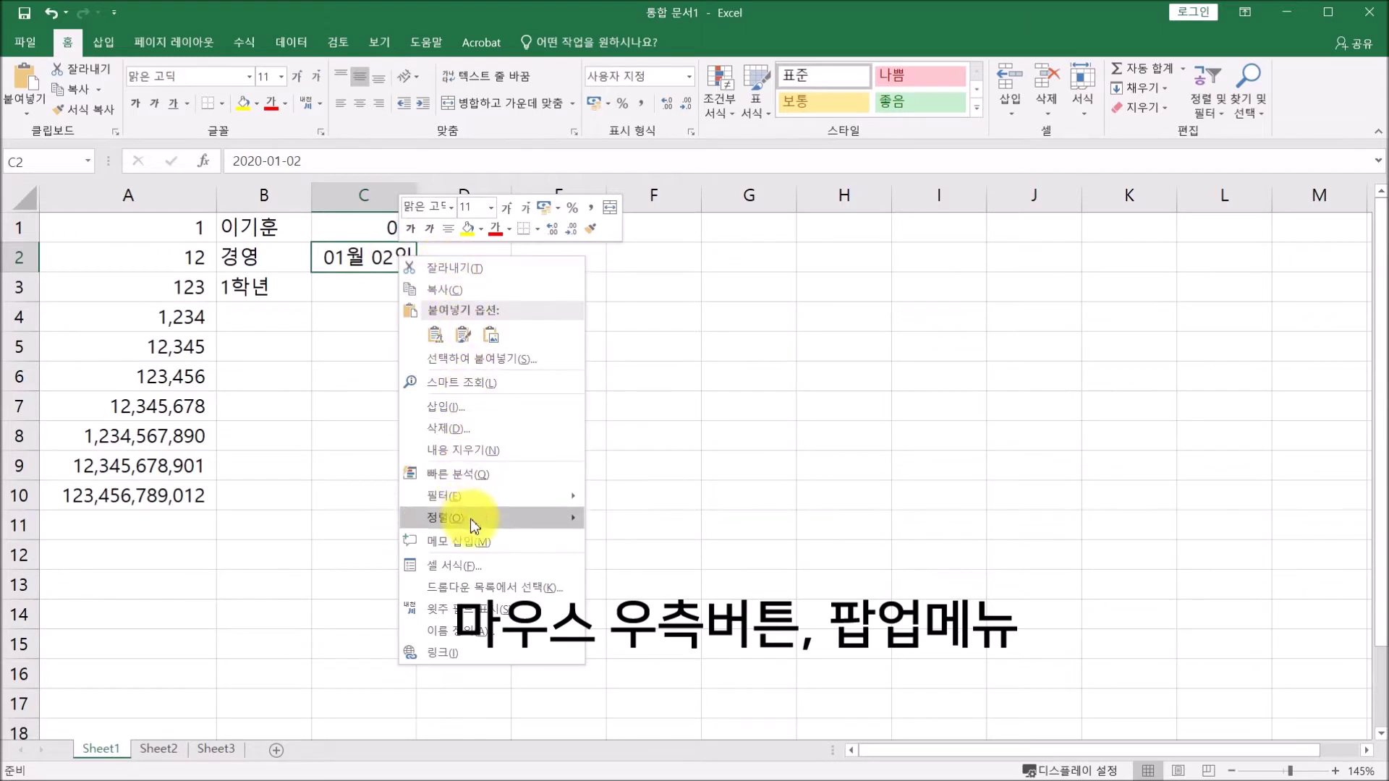
{"action": "left_click", "coordinate": [477, 567]}
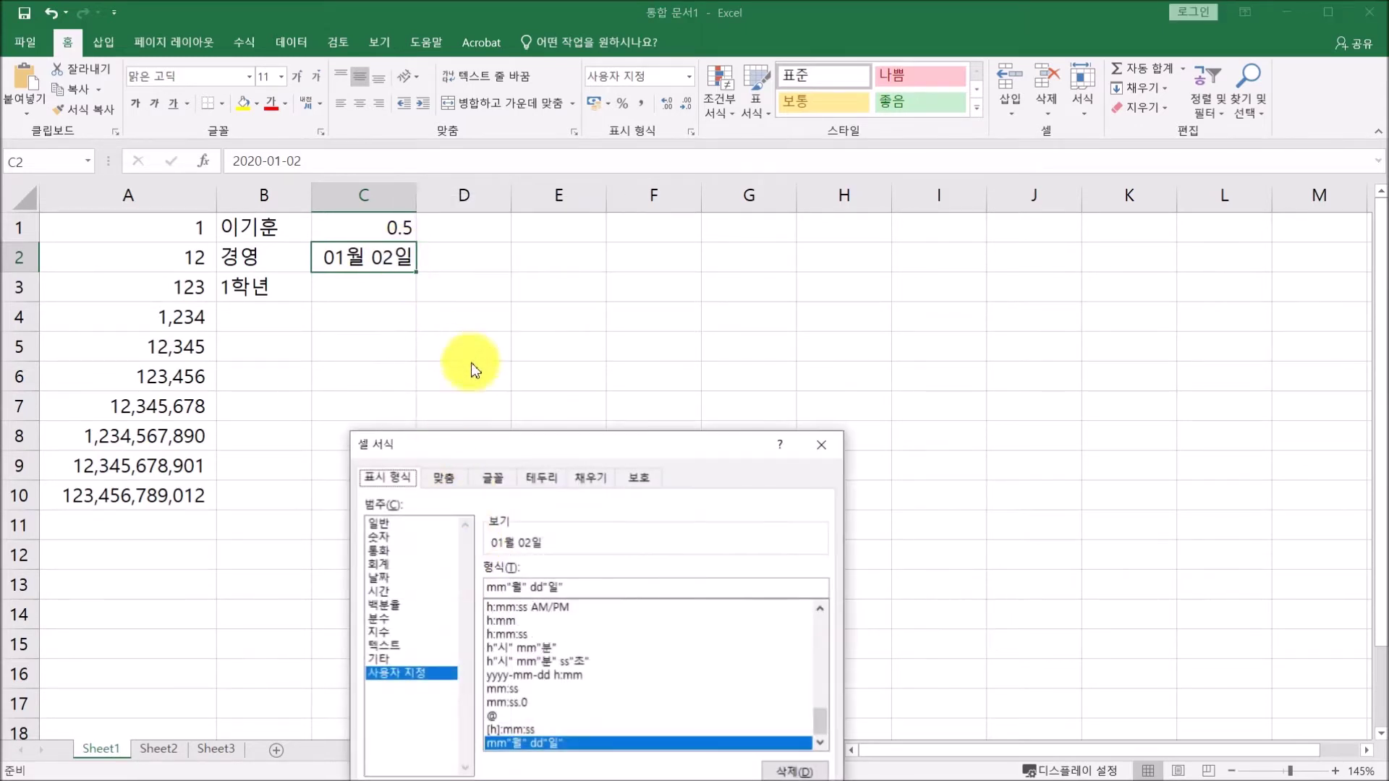
{"action": "left_click_drag", "start_coordinate": [528, 452], "coordinate": [621, 177]}
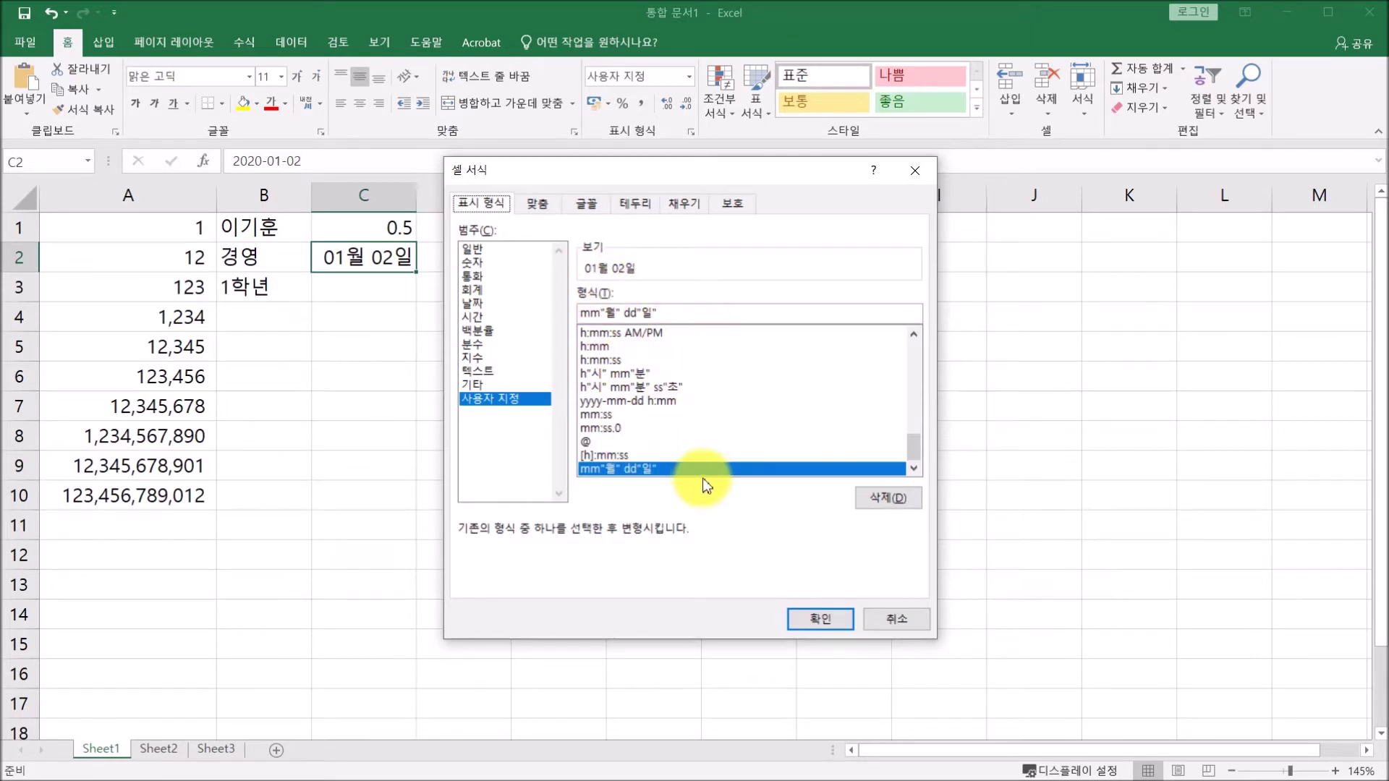
{"action": "left_click", "coordinate": [821, 634]}
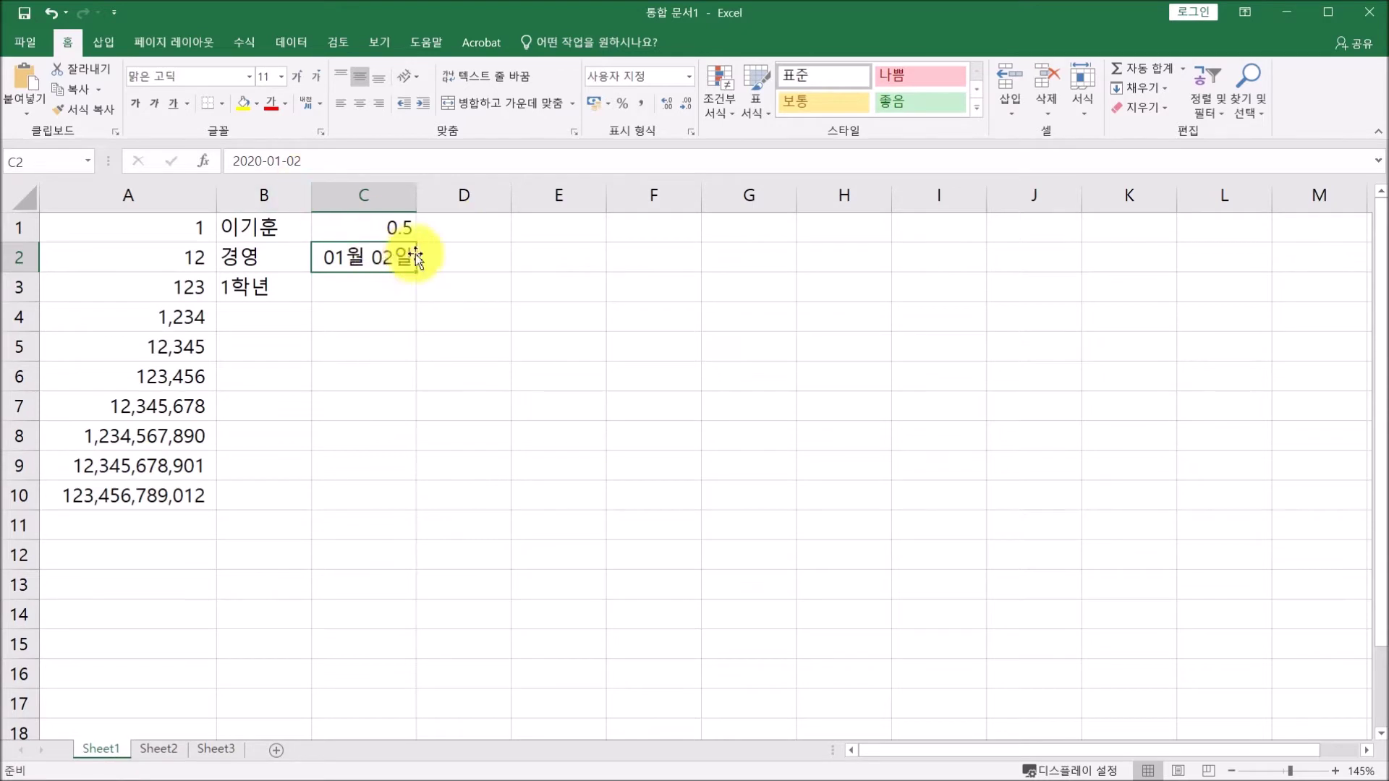
{"action": "left_click", "coordinate": [472, 229]}
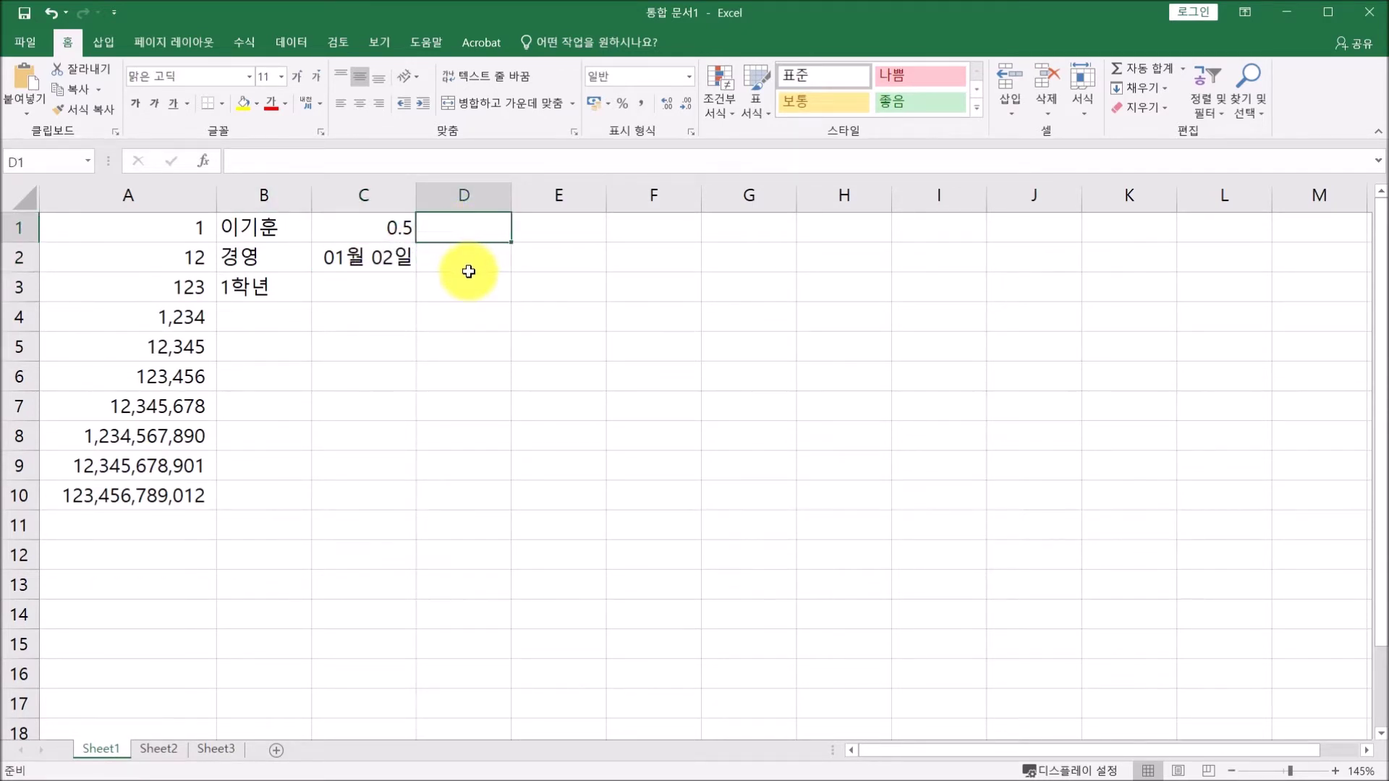
Enter =1/2 in D1, then give D2 the Fraction format and type 1/2 into it.
{"action": "type", "text": "="}
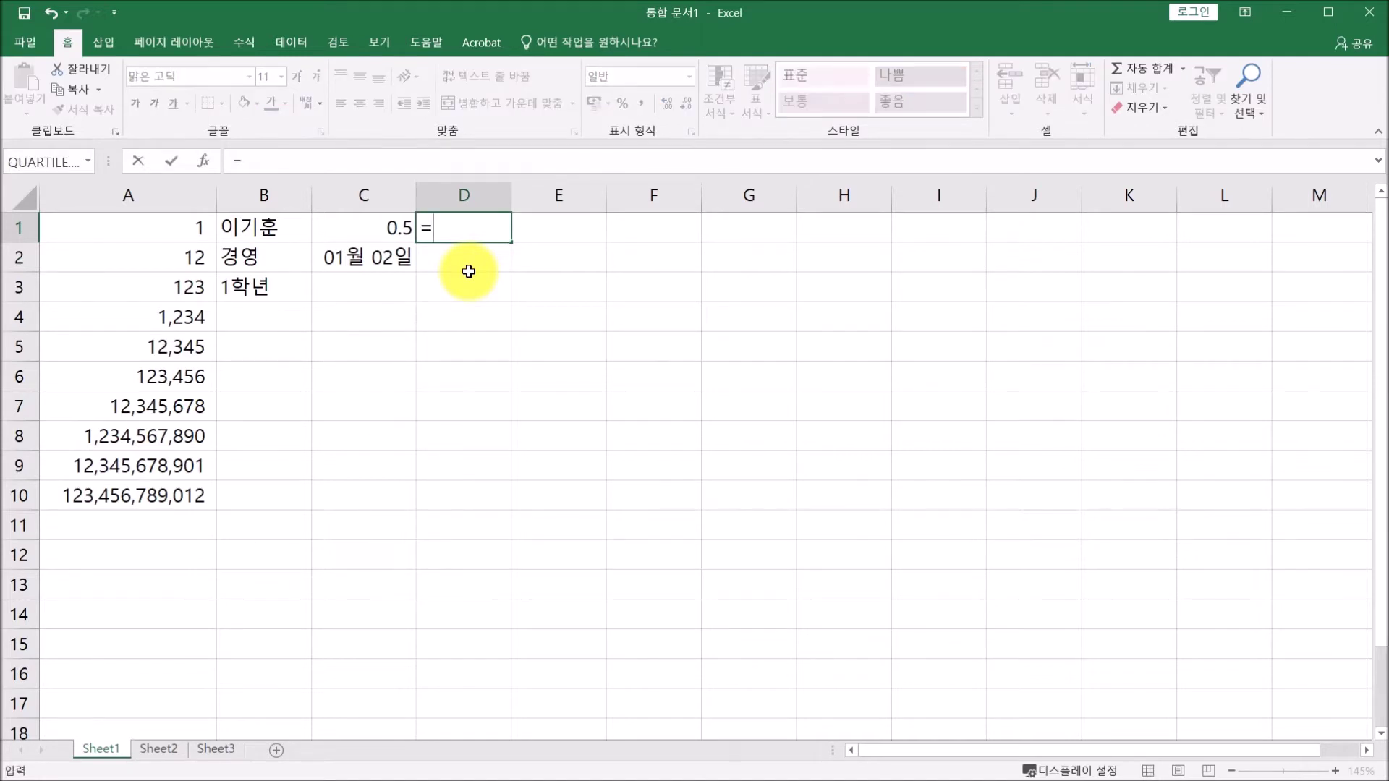
{"action": "type", "text": "1/2"}
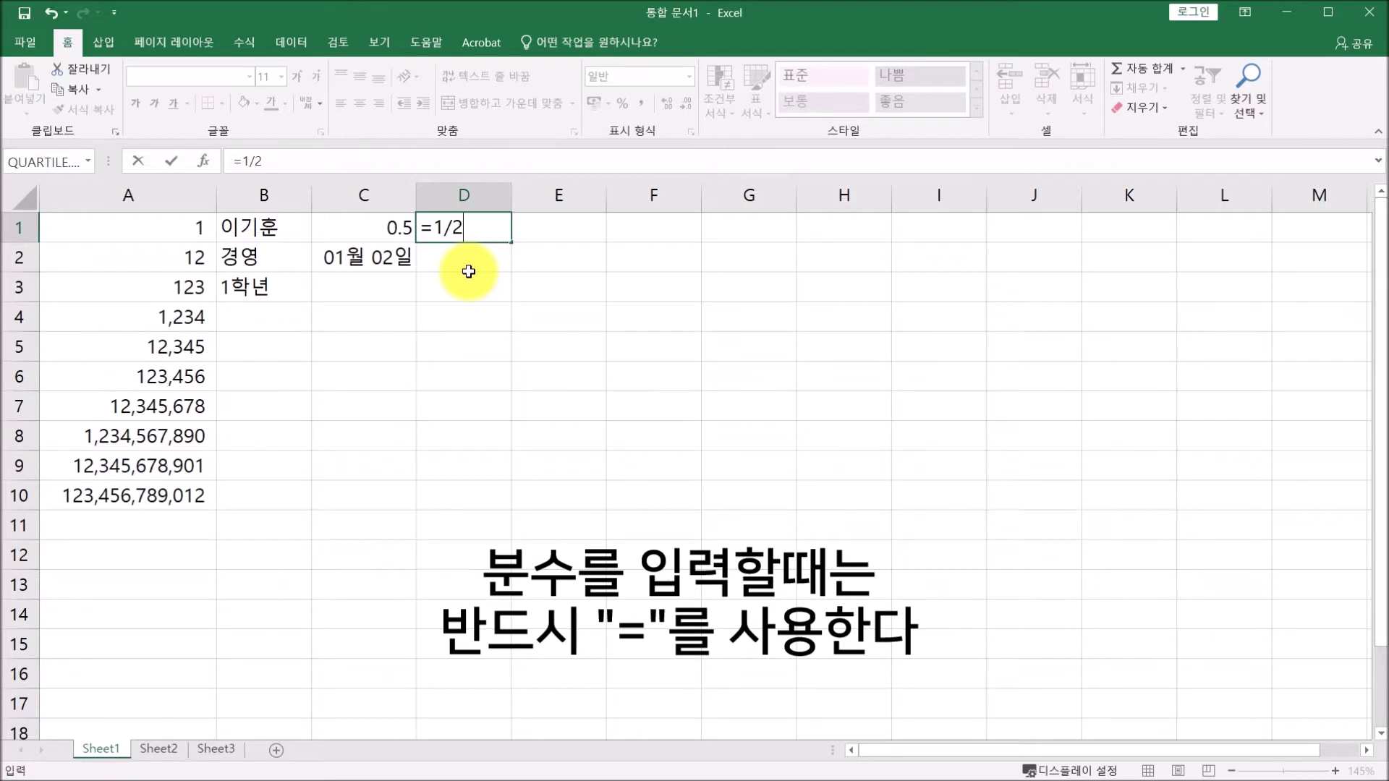
{"action": "key", "text": "Return"}
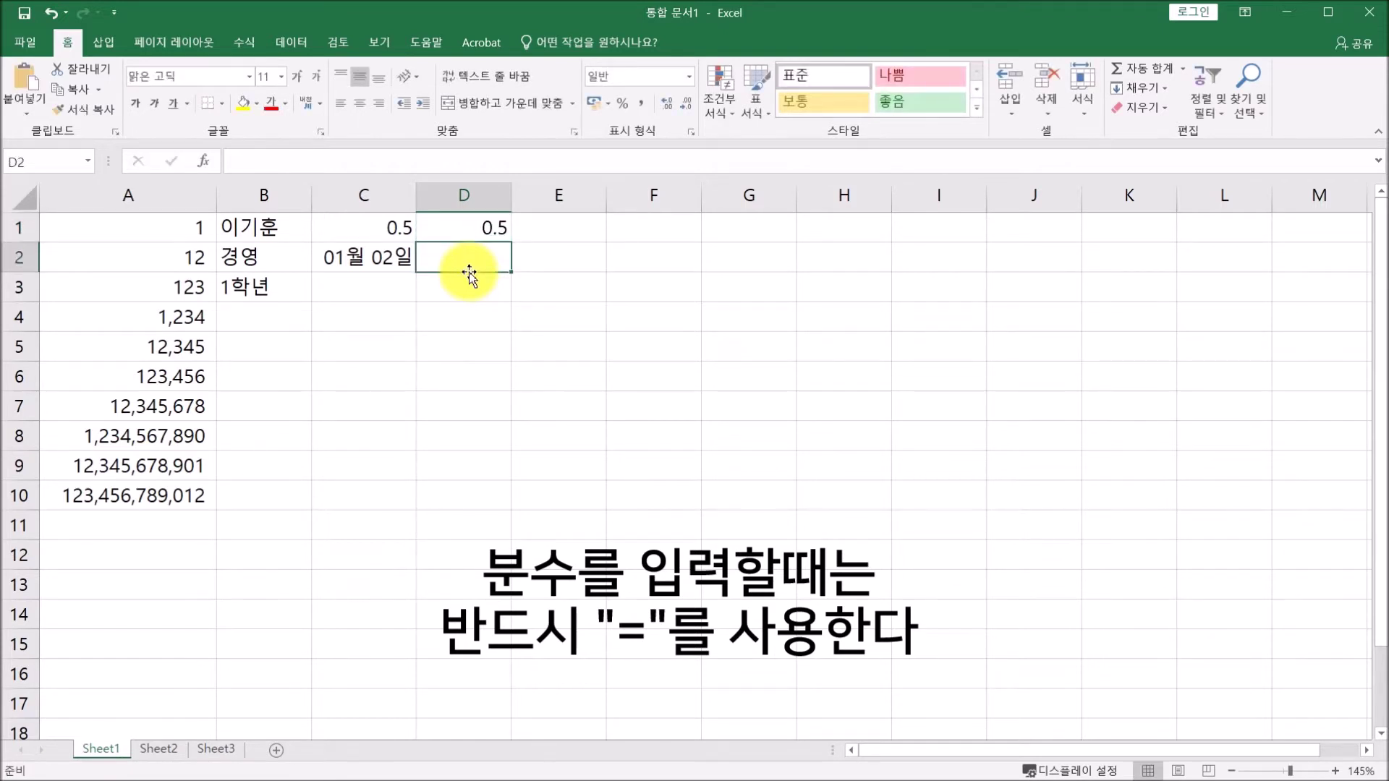
{"action": "right_click", "coordinate": [476, 262]}
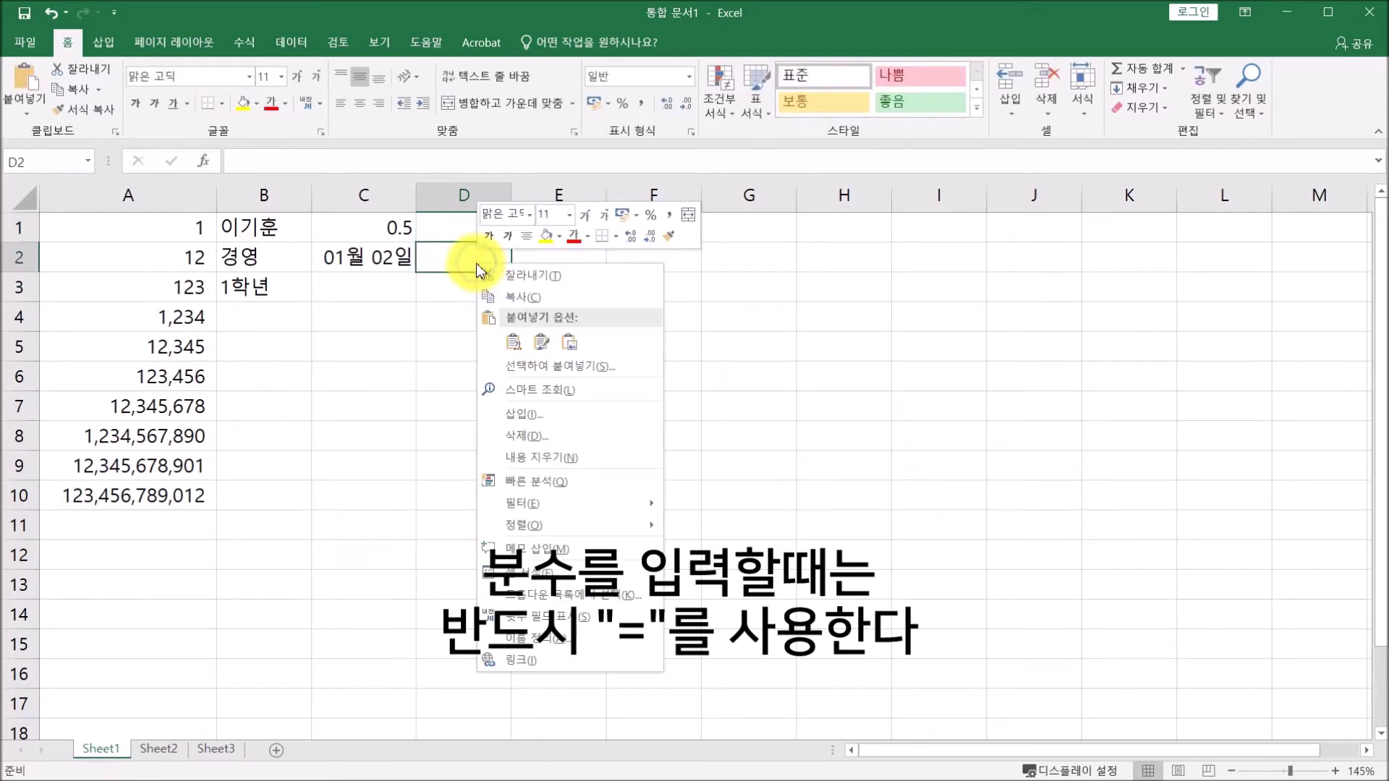
{"action": "left_click", "coordinate": [524, 573]}
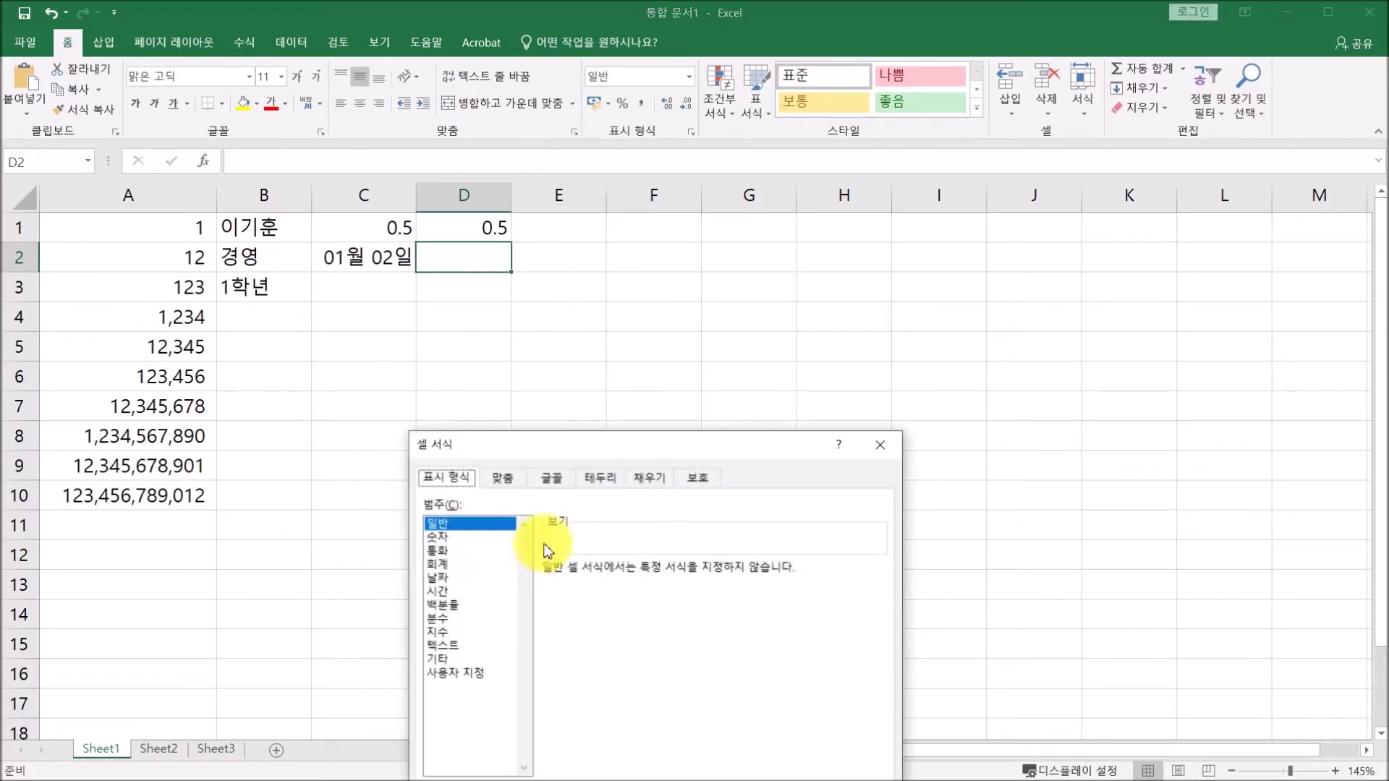
{"action": "left_click_drag", "start_coordinate": [574, 365], "coordinate": [696, 132]}
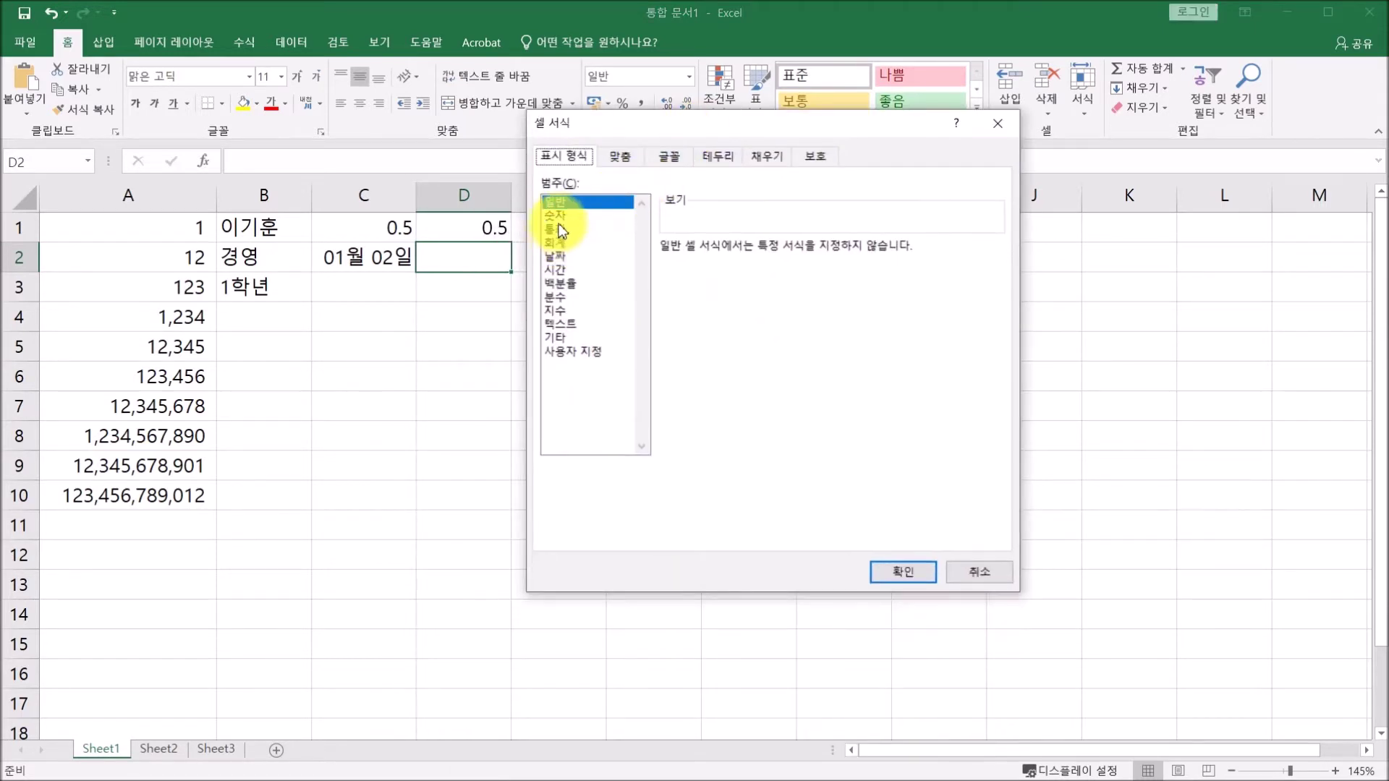
{"action": "left_click", "coordinate": [564, 297]}
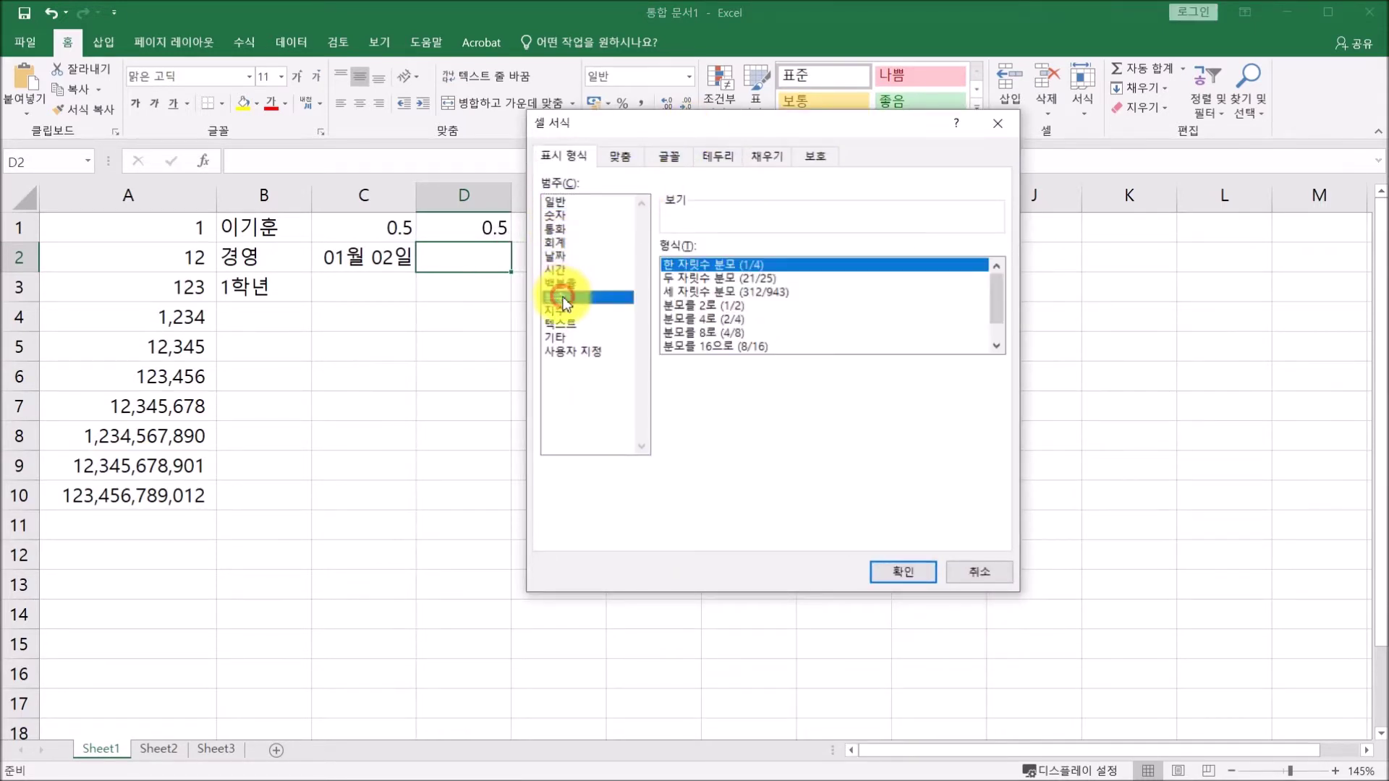
{"action": "left_click", "coordinate": [891, 570]}
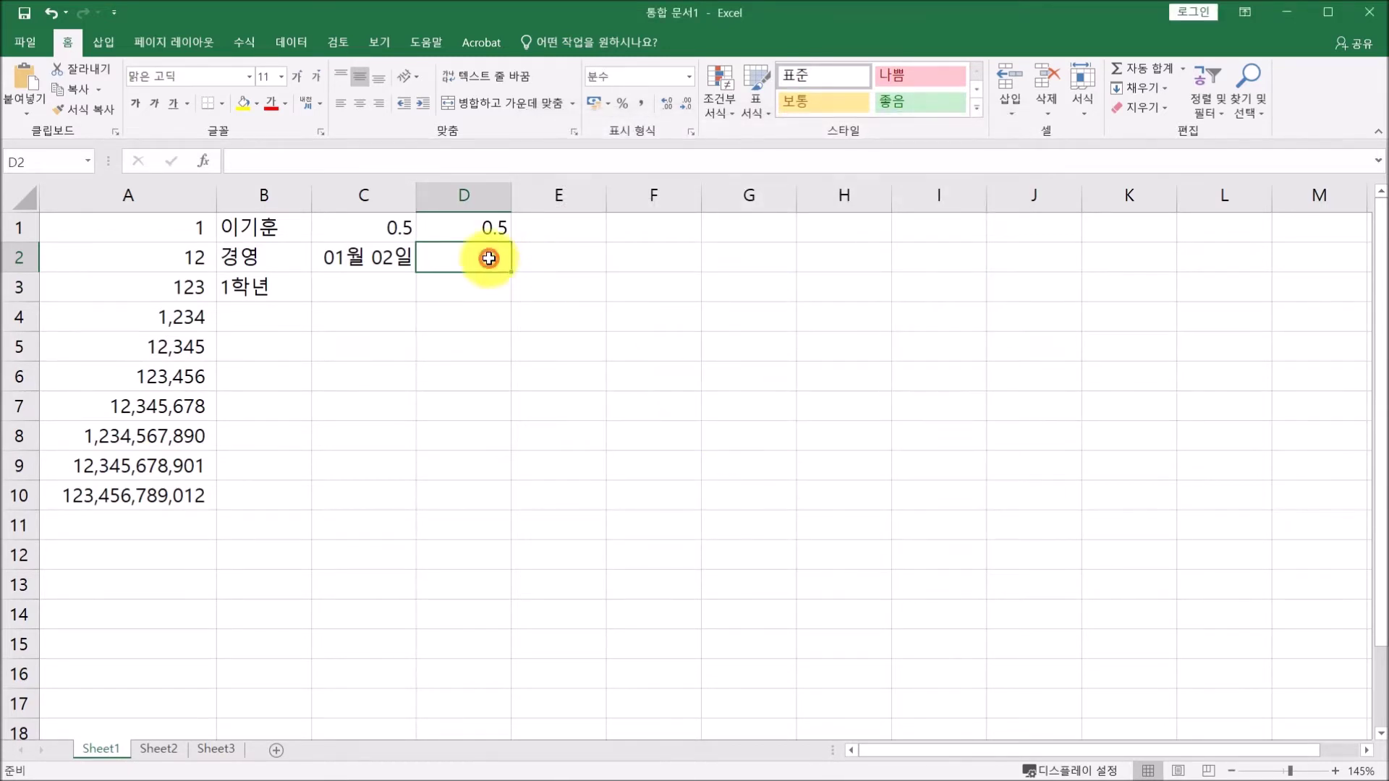
{"action": "type", "text": "1/2"}
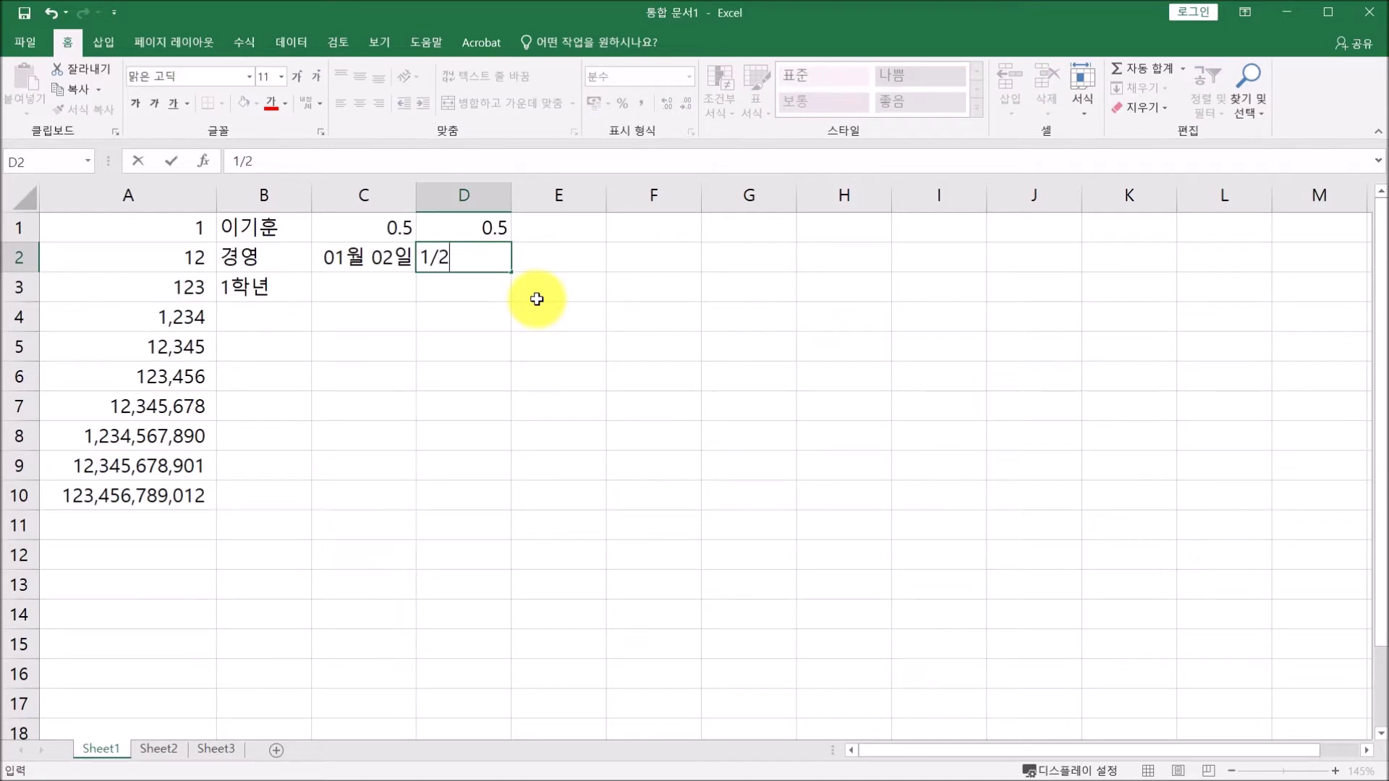
{"action": "key", "text": "Return"}
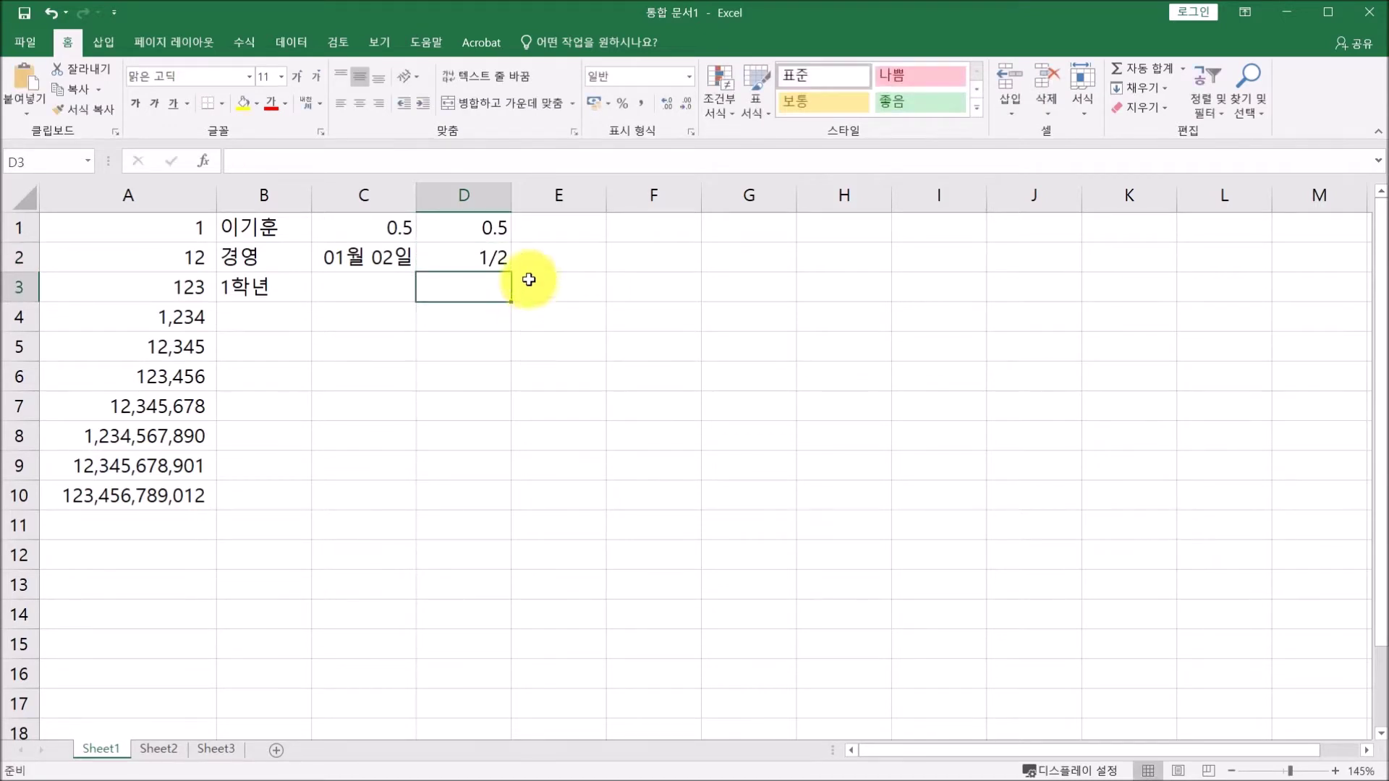
Compare the stored values of D1 and D2 in the formula bar.
{"action": "left_click", "coordinate": [500, 259]}
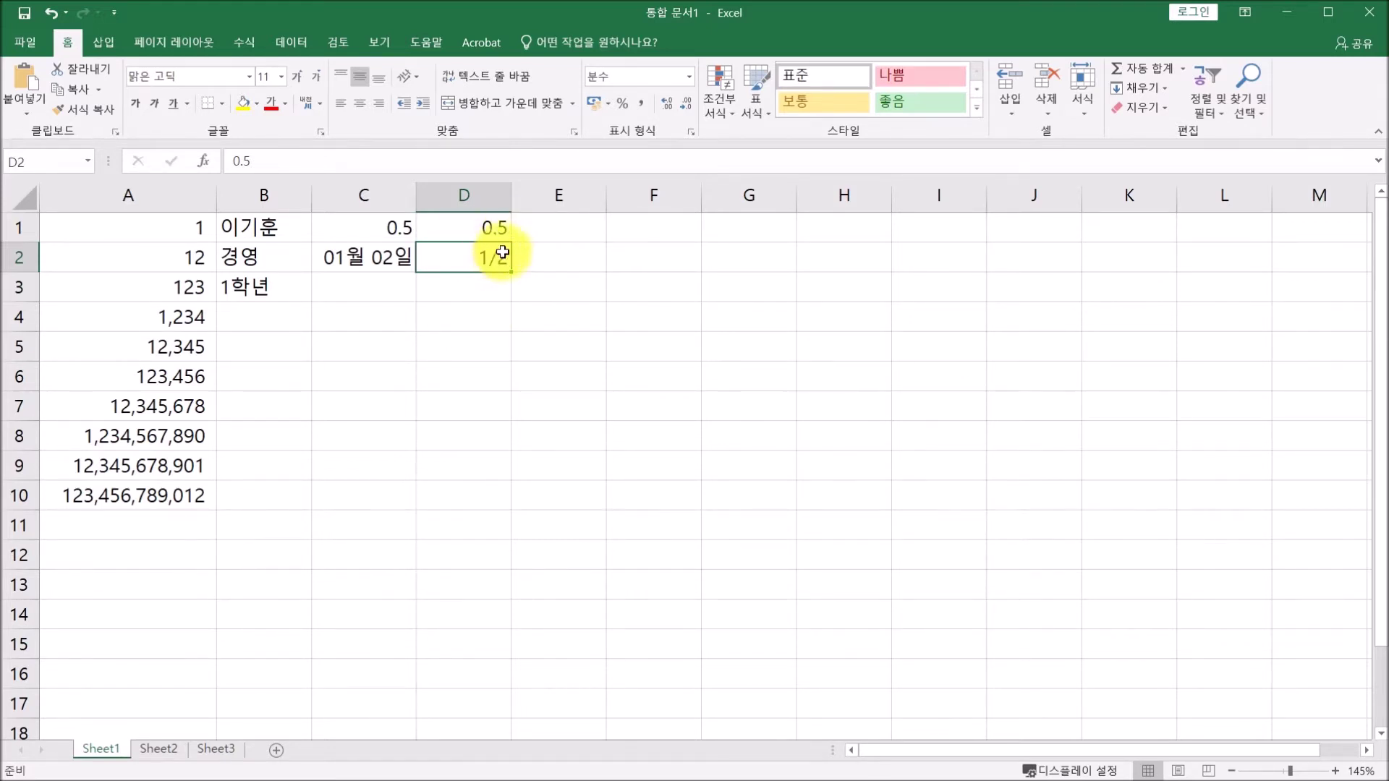
{"action": "left_click", "coordinate": [496, 227]}
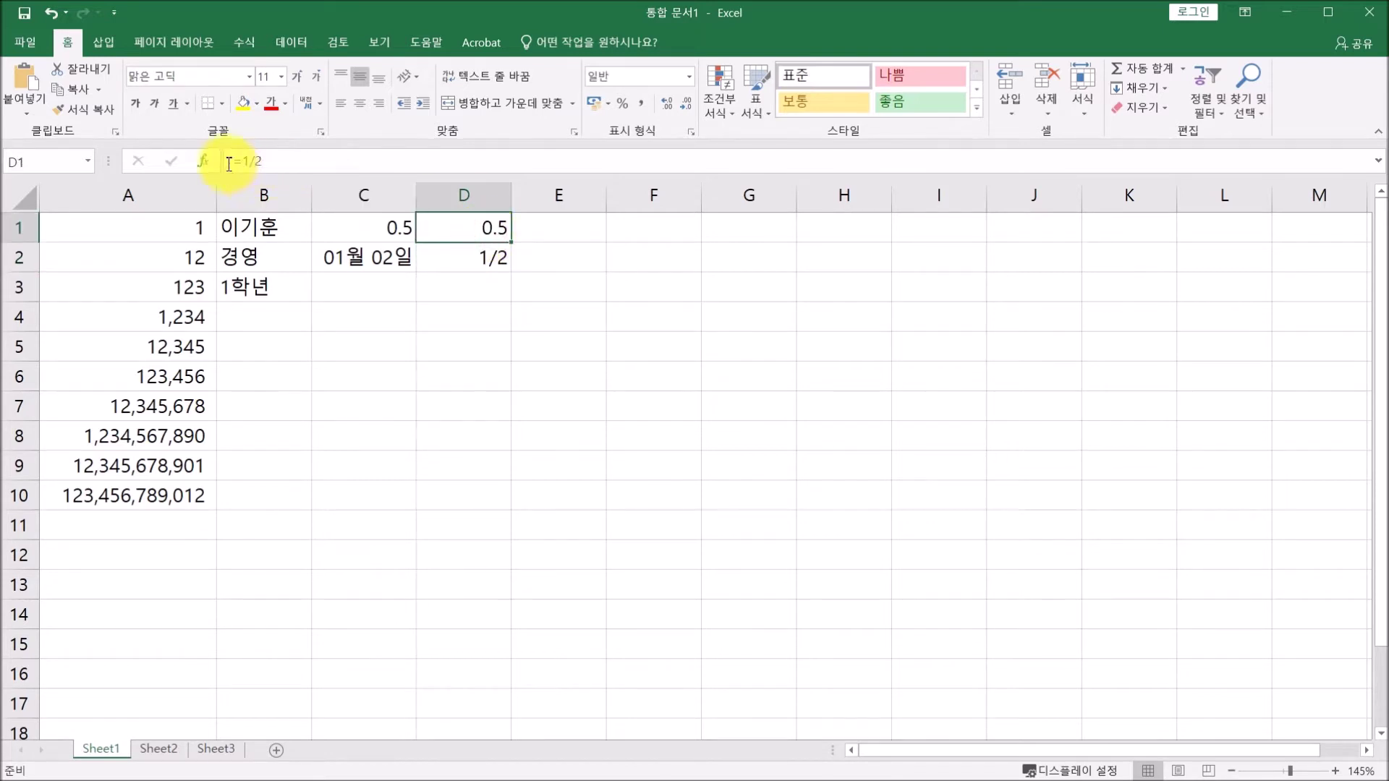
{"action": "left_click", "coordinate": [477, 258]}
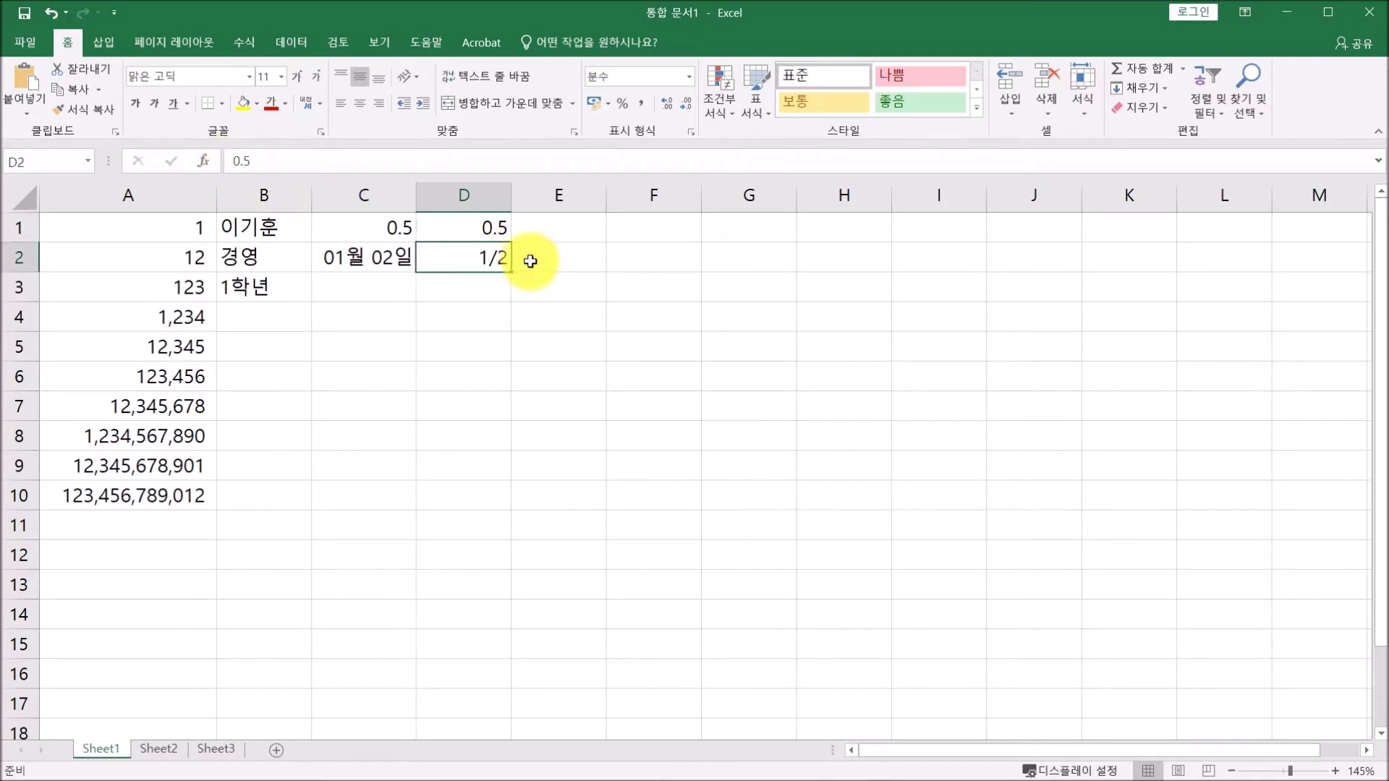
{"action": "left_click", "coordinate": [568, 231]}
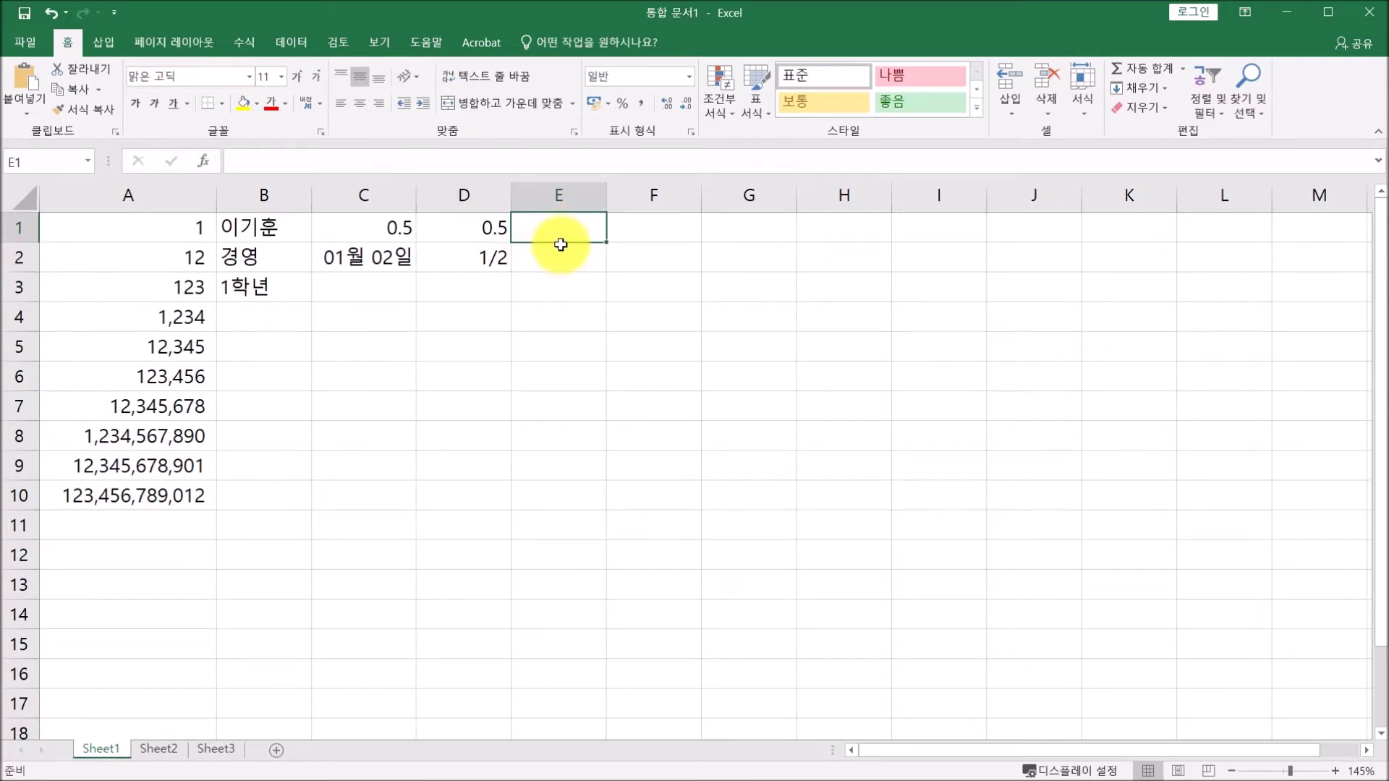
Enter 1/300 as text in E1 and the formula =1/300 in E2.
{"action": "type", "text": "1/300"}
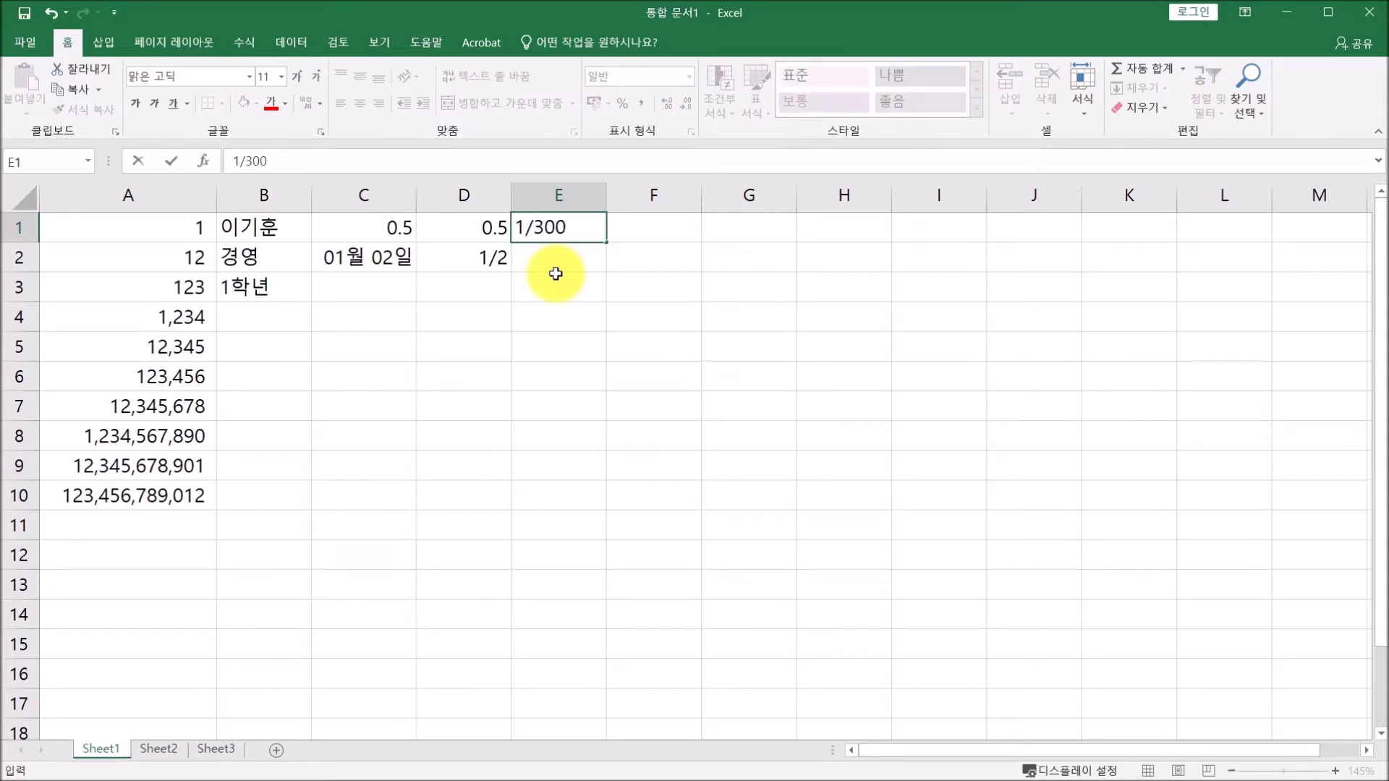
{"action": "key", "text": "Return"}
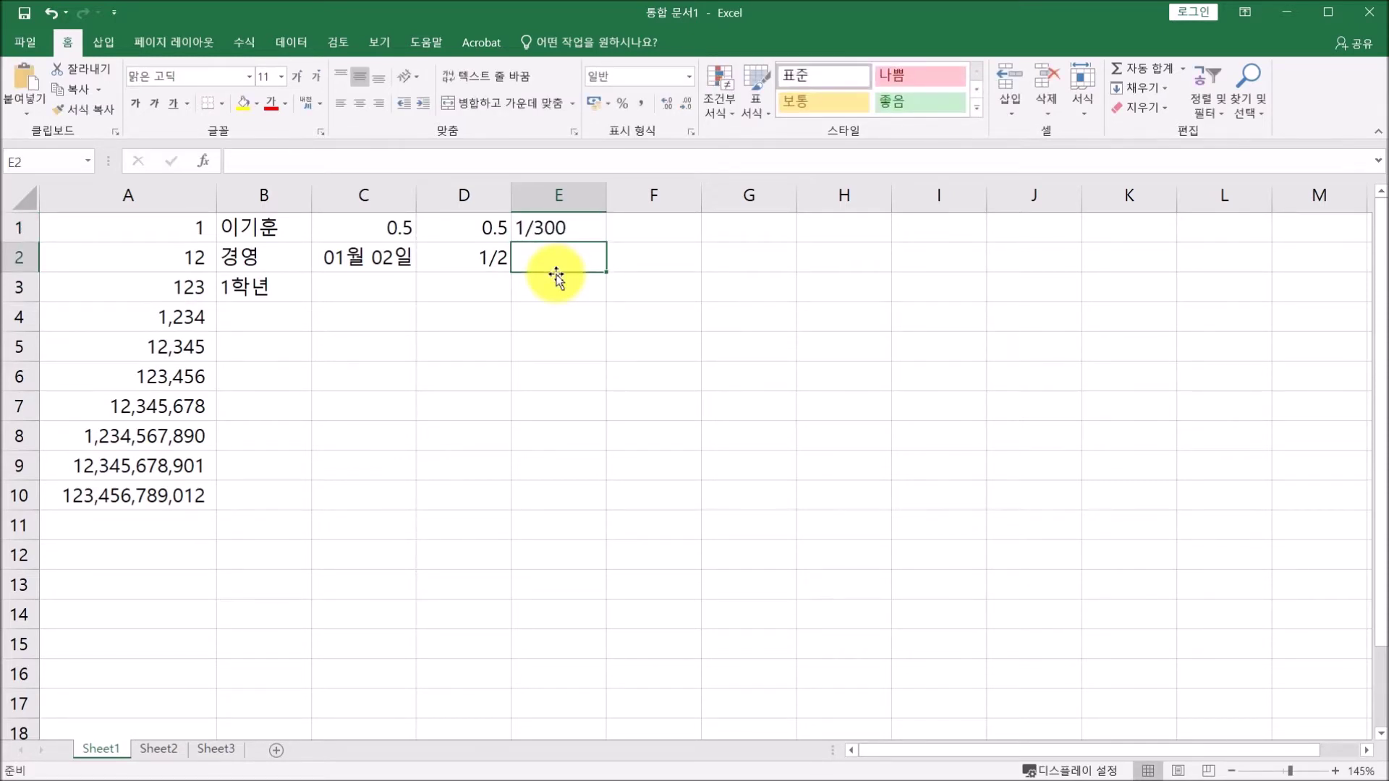
{"action": "left_click", "coordinate": [559, 229]}
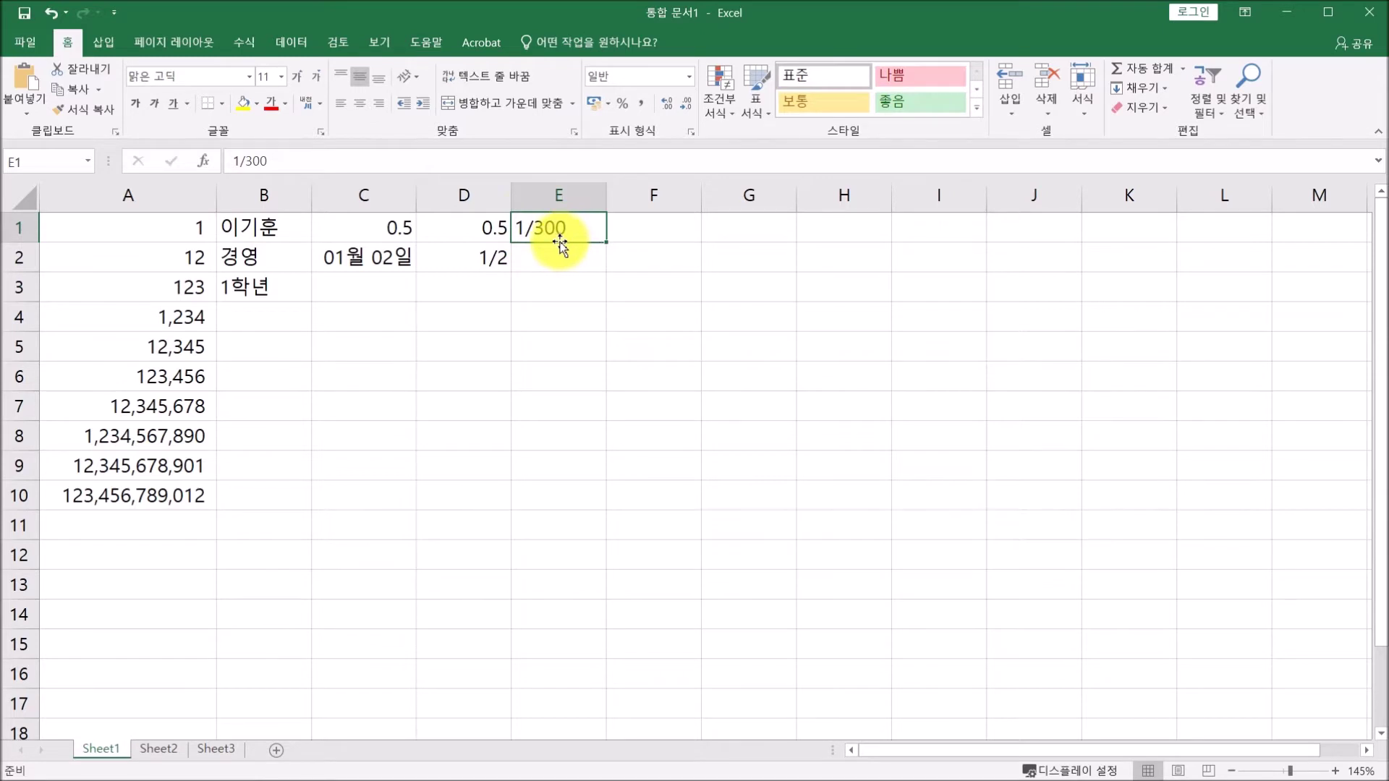
{"action": "left_click", "coordinate": [555, 253]}
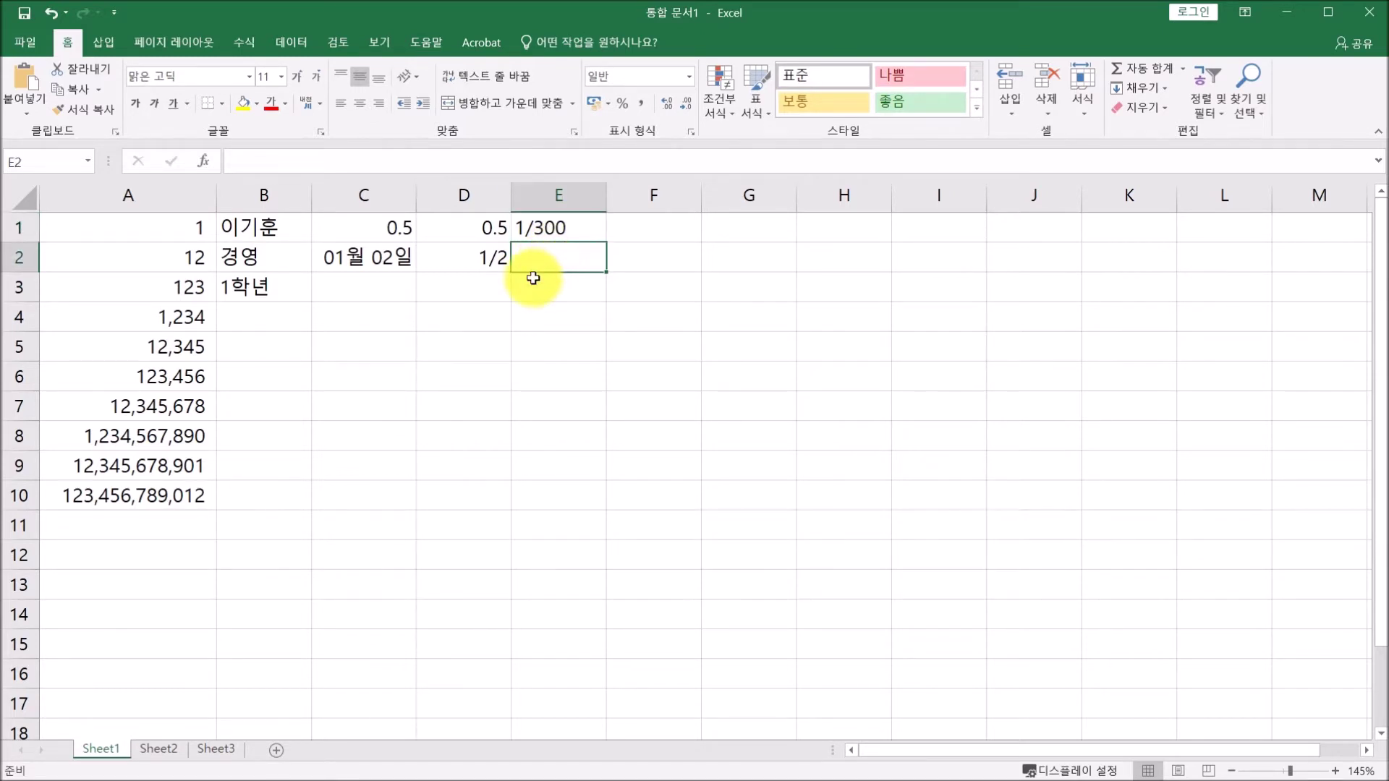
{"action": "type", "text": "="}
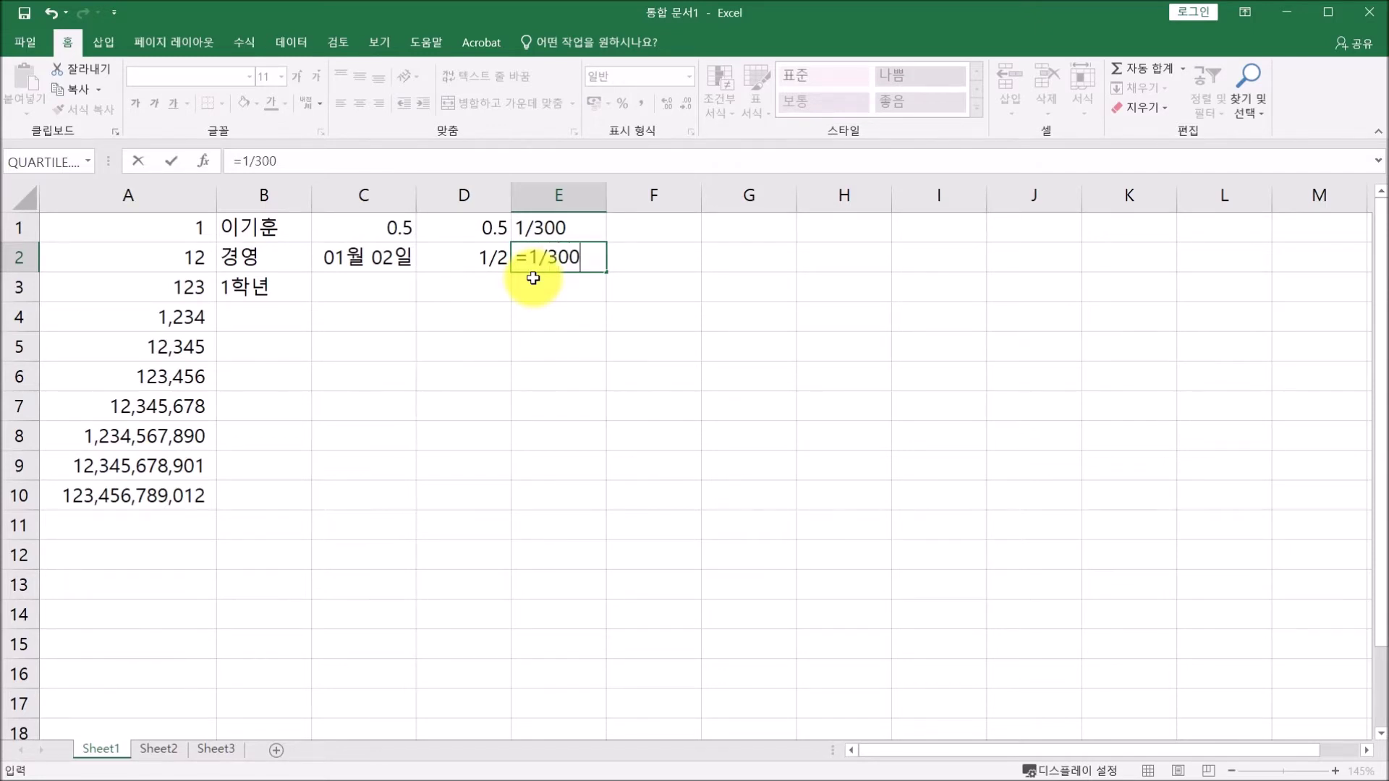
{"action": "type", "text": "1/300"}
{"action": "key", "text": "Return"}
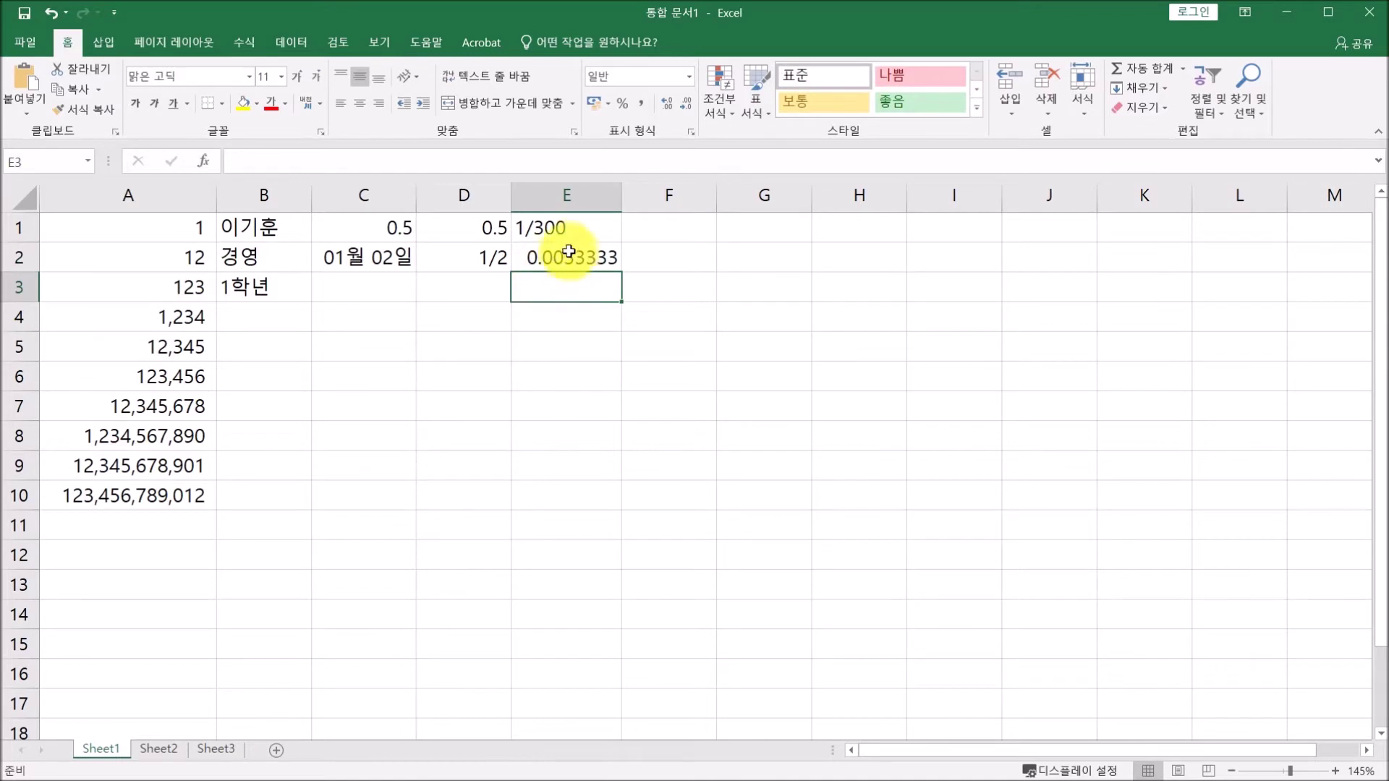
{"action": "left_click", "coordinate": [580, 266]}
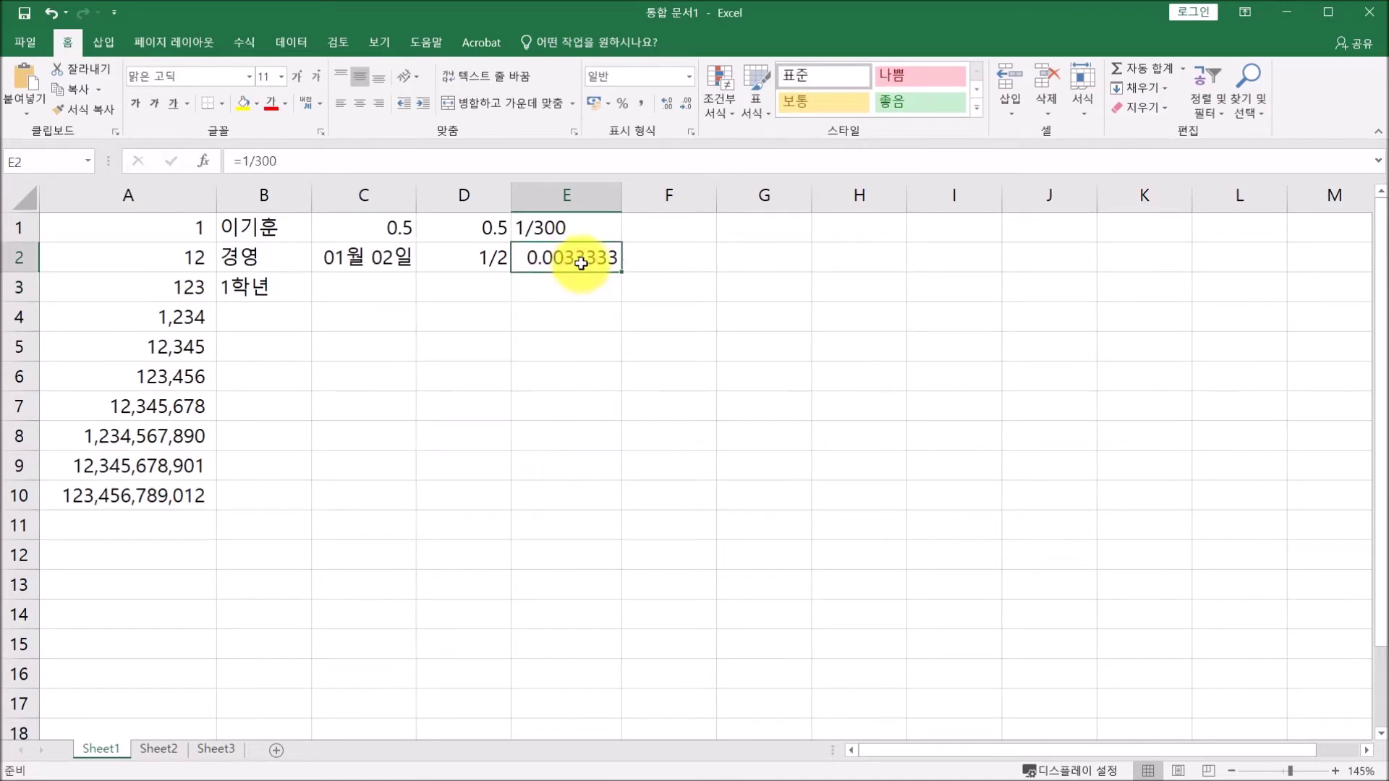
Review E2's Fraction format types, including three-digit denominators, in Format Cells, then close the dialog.
{"action": "right_click", "coordinate": [580, 264]}
{"action": "left_click", "coordinate": [645, 579]}
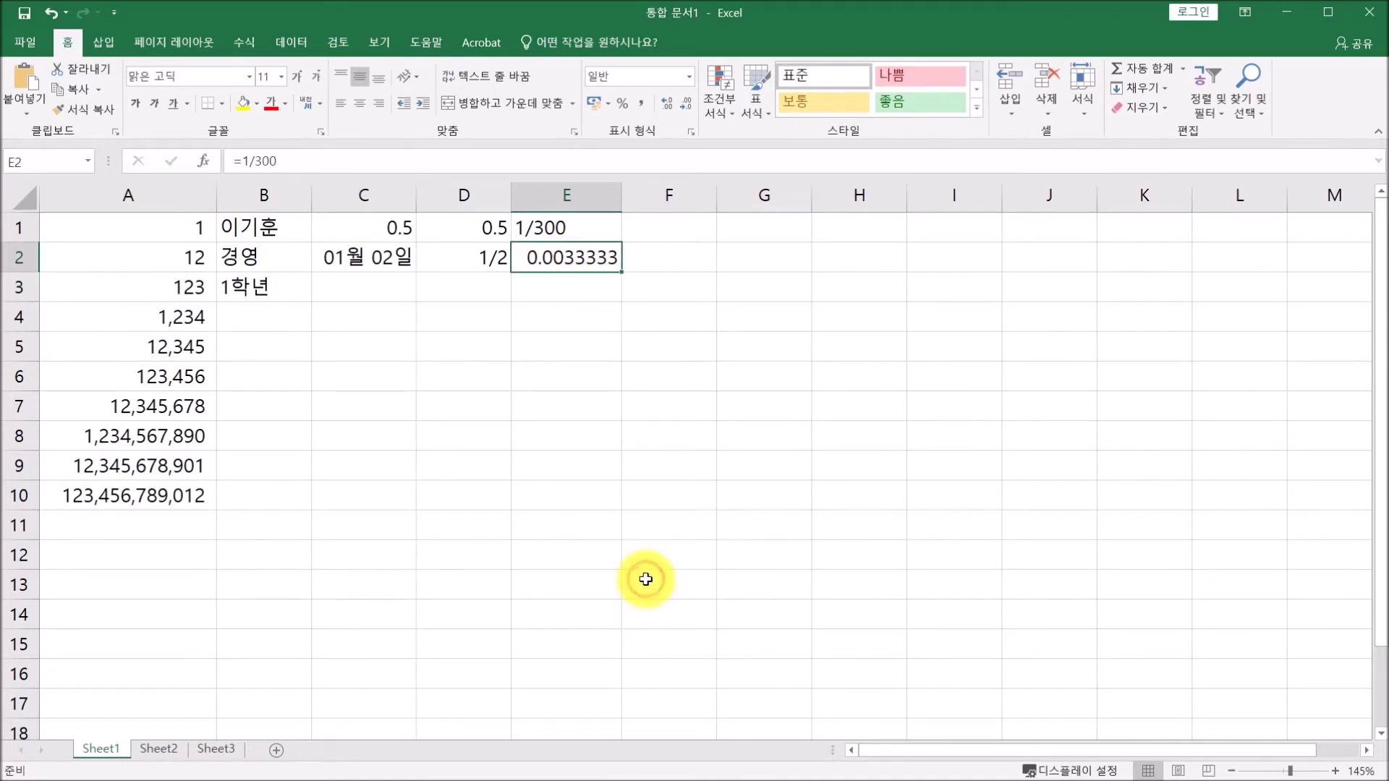
{"action": "left_click_drag", "start_coordinate": [722, 448], "coordinate": [811, 195]}
{"action": "left_click", "coordinate": [678, 359]}
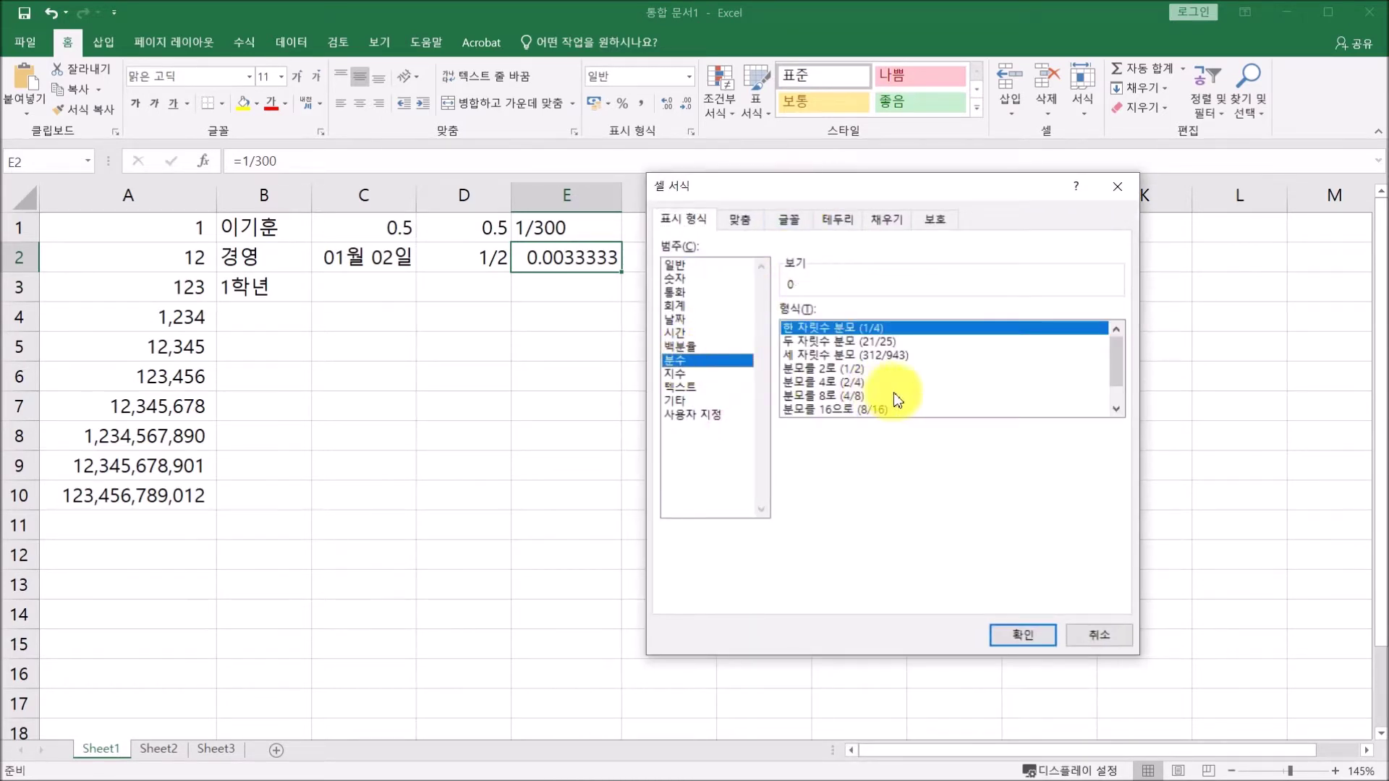
{"action": "left_click", "coordinate": [867, 355]}
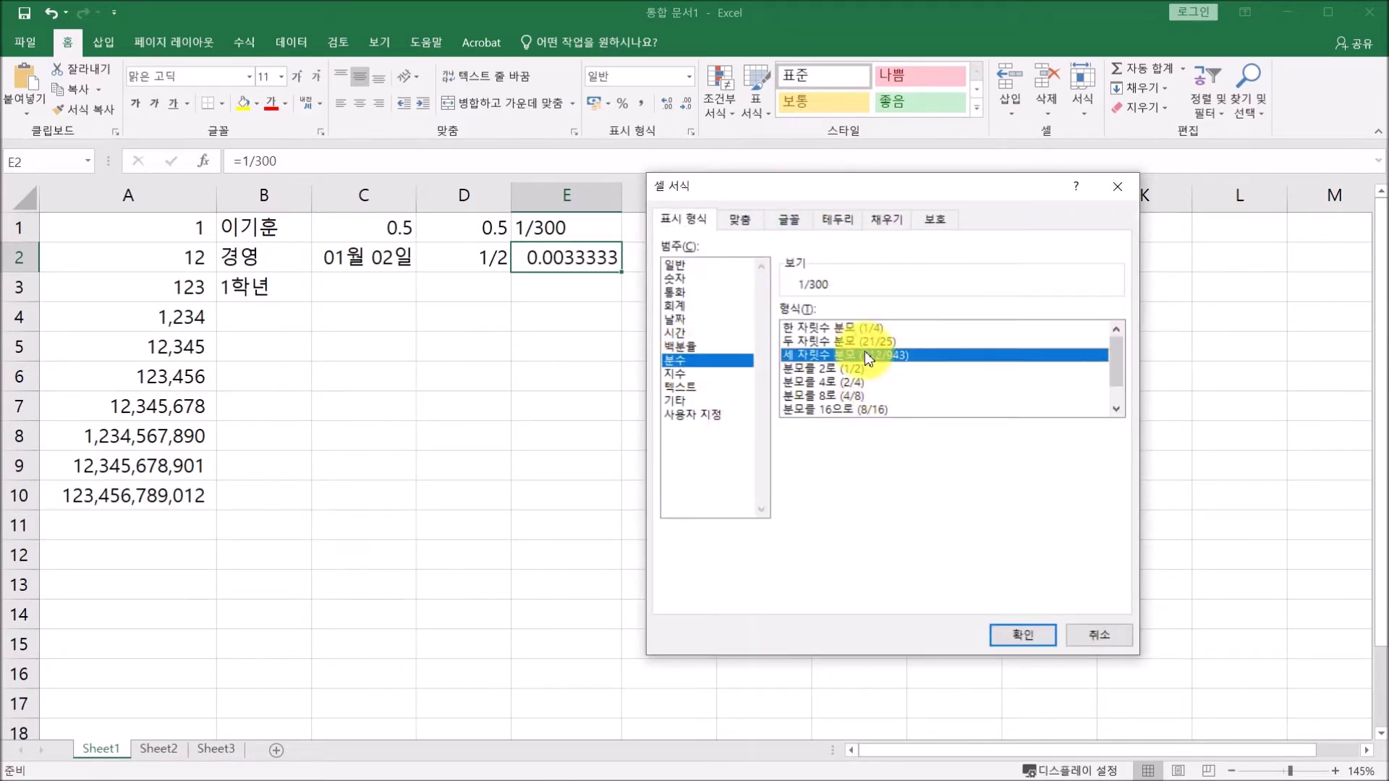
{"action": "left_click", "coordinate": [1009, 637]}
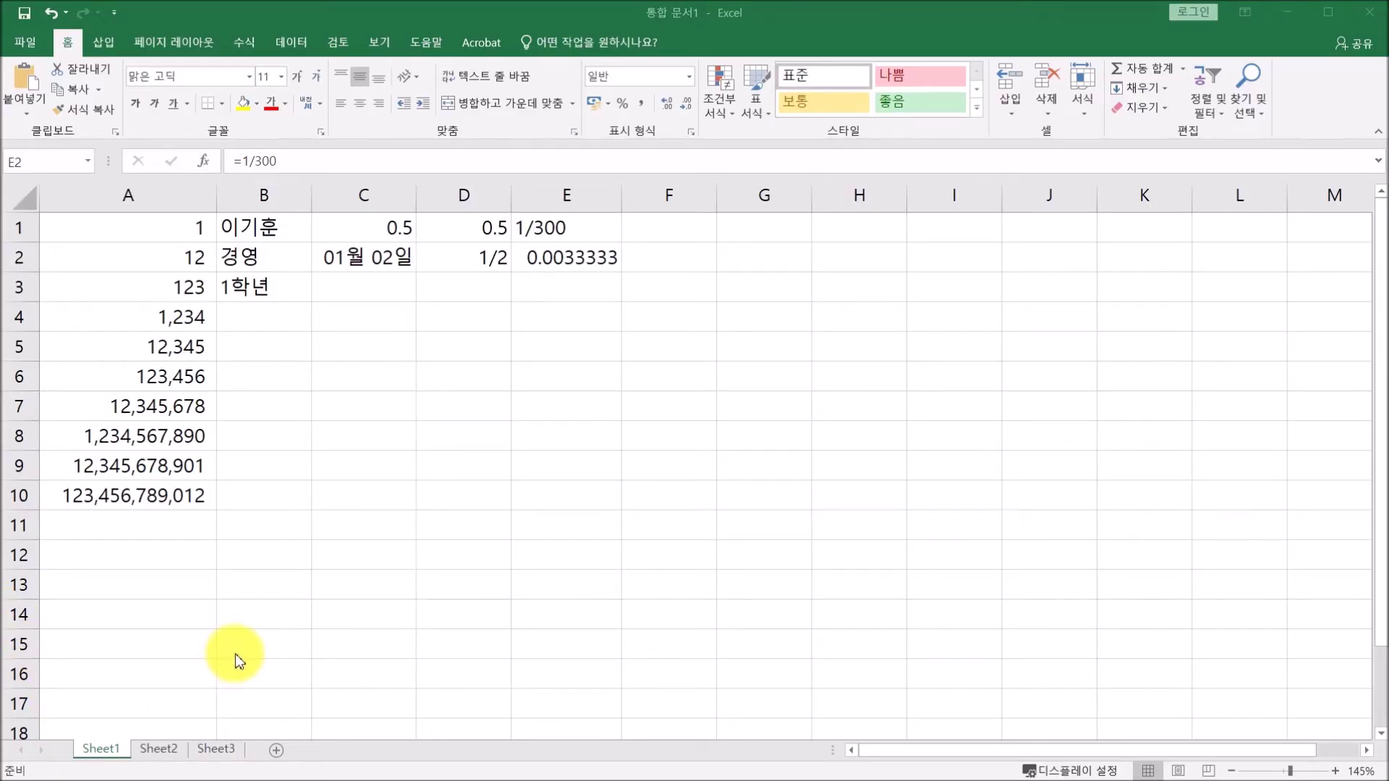
On Sheet2, type 1 into cells A1 through A7 one at a time.
{"action": "left_click", "coordinate": [161, 748]}
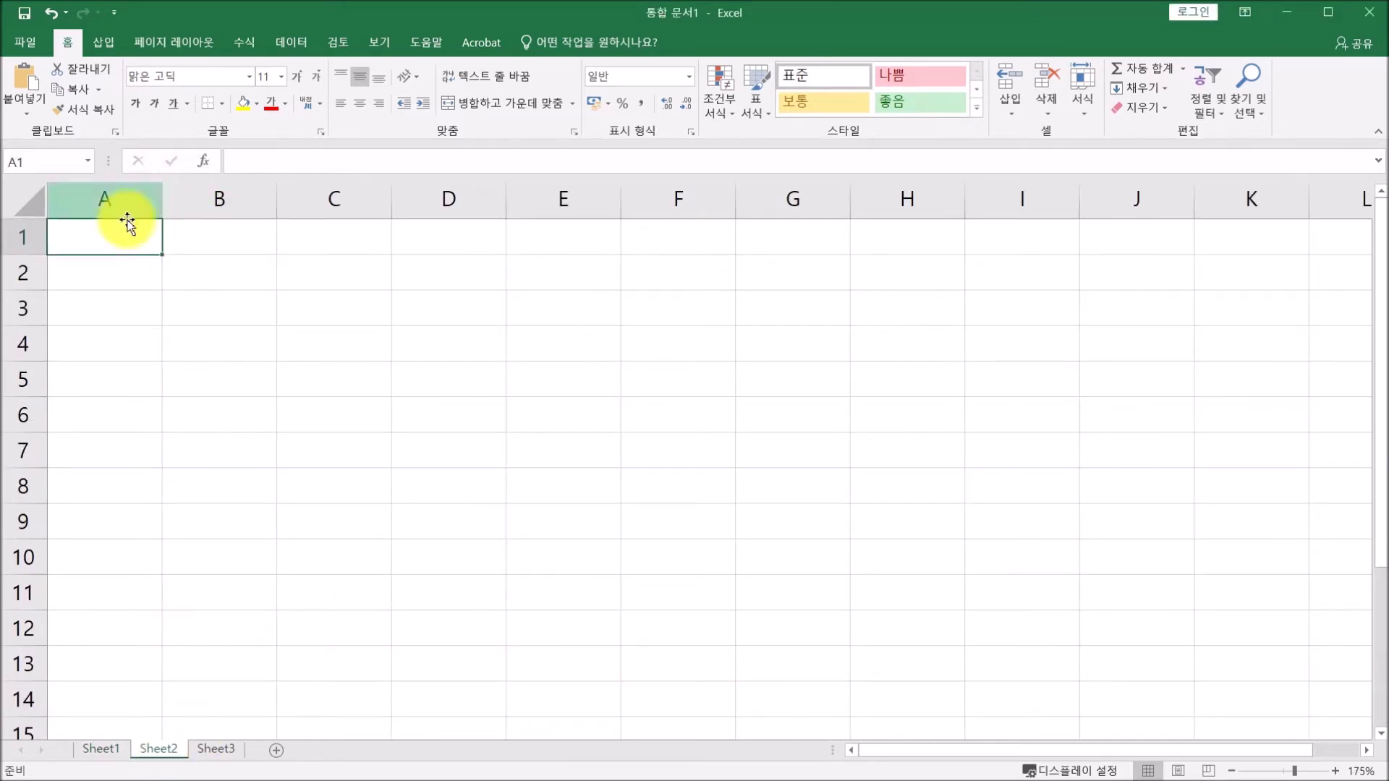
{"action": "type", "text": "1"}
{"action": "key", "text": "Return"}
{"action": "type", "text": "1"}
{"action": "key", "text": "Return"}
{"action": "type", "text": "1"}
{"action": "key", "text": "Return"}
{"action": "type", "text": "1"}
{"action": "key", "text": "Return"}
{"action": "type", "text": "1"}
{"action": "key", "text": "Return"}
{"action": "type", "text": "1"}
{"action": "key", "text": "Return"}
{"action": "type", "text": "1"}
{"action": "key", "text": "Return"}
{"action": "key", "text": "Return"}
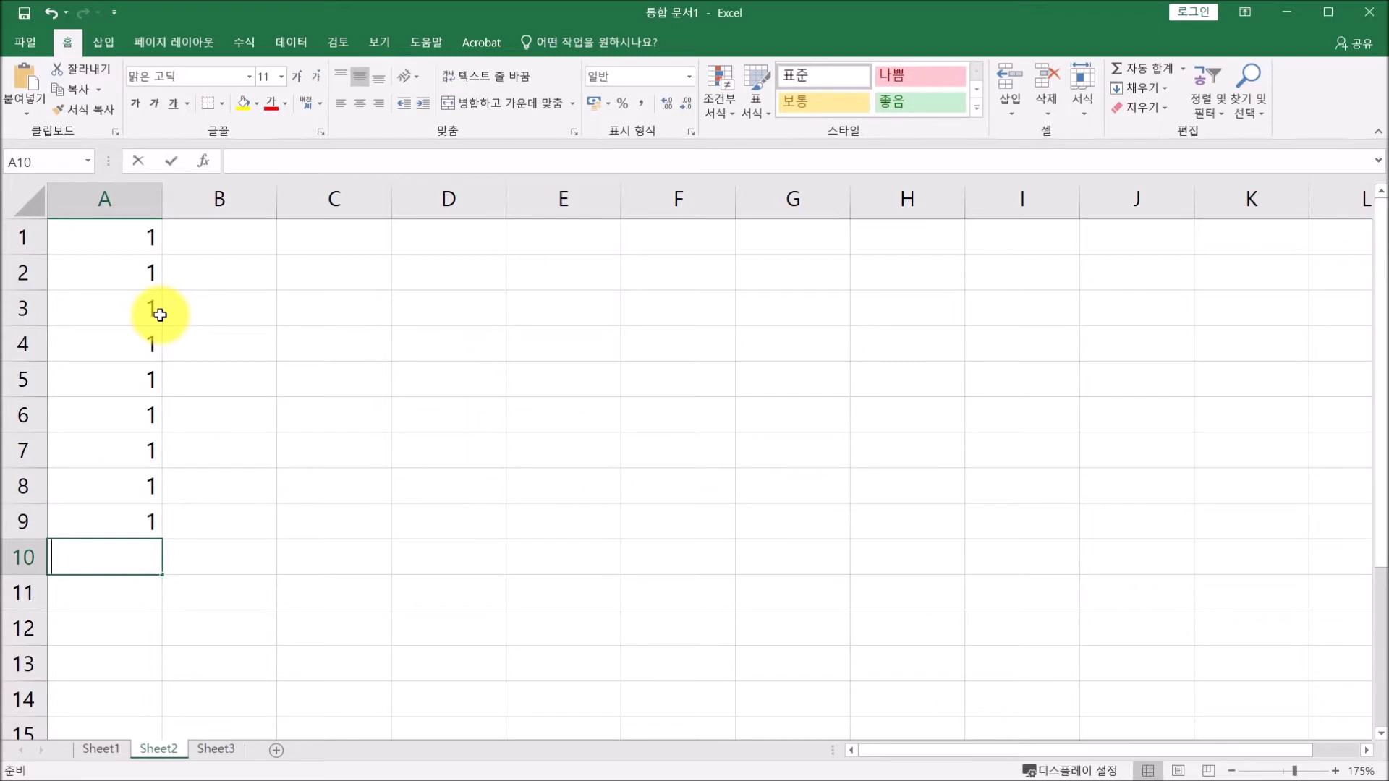
{"action": "type", "text": "1"}
{"action": "key", "text": "Return"}
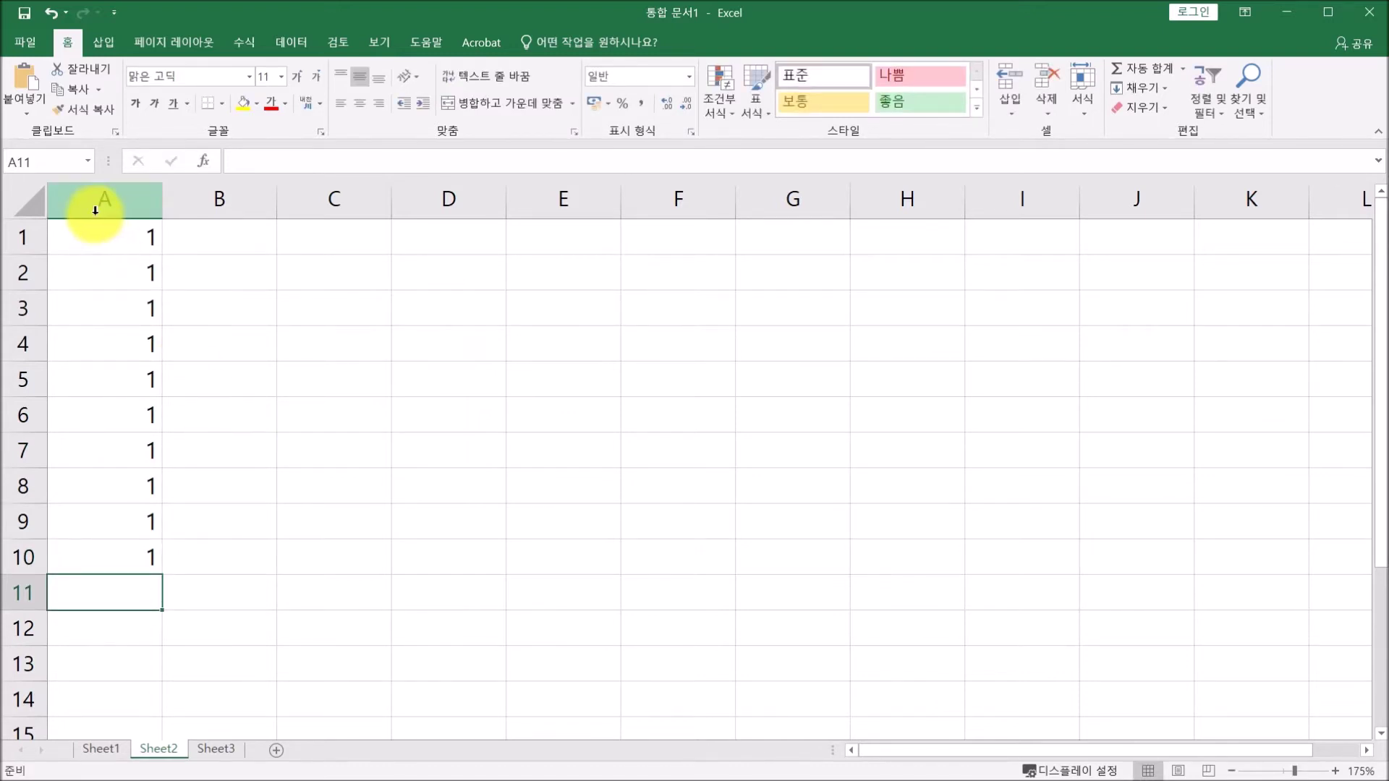
Clear those entries, type 1 in A1 and drag the fill handle to fill A1:A10.
{"action": "left_click_drag", "start_coordinate": [123, 239], "coordinate": [150, 549]}
{"action": "key", "text": "Delete"}
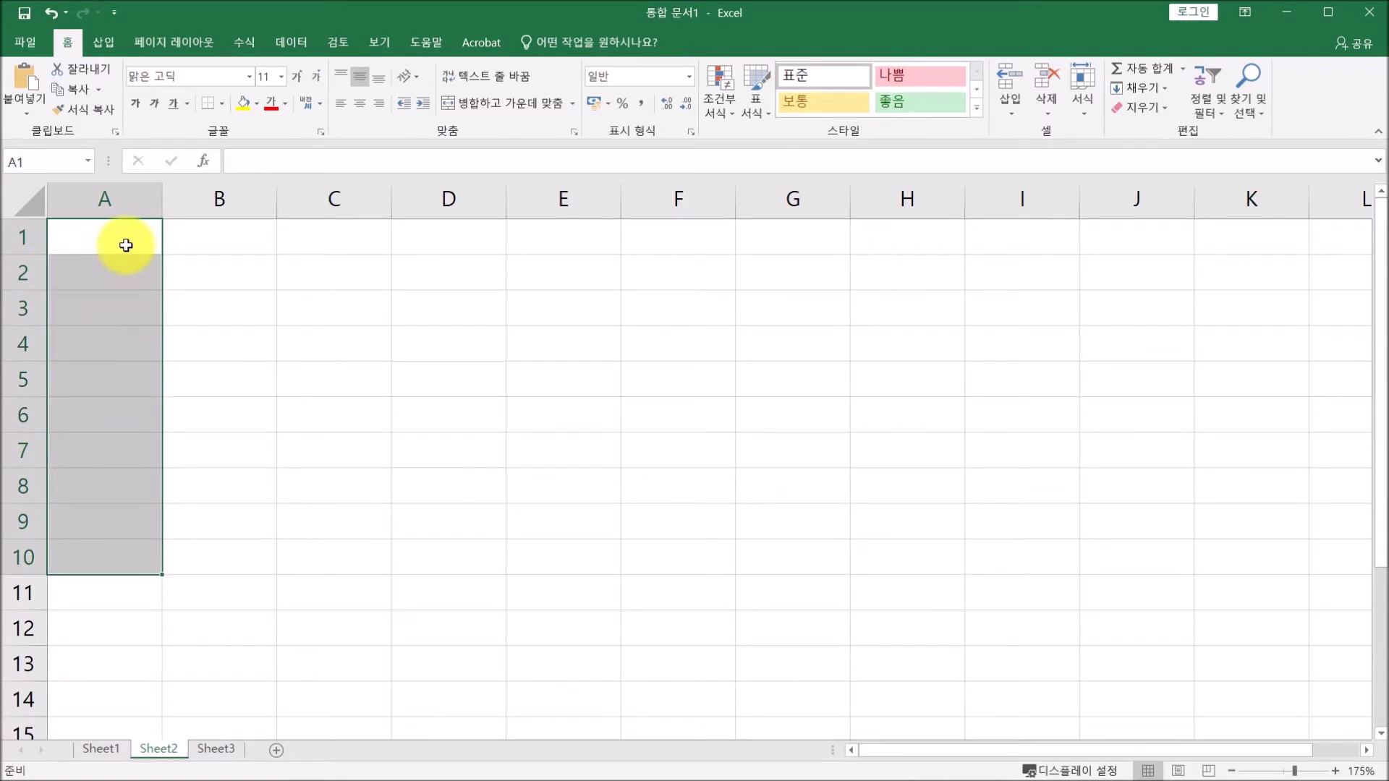
{"action": "left_click", "coordinate": [126, 246]}
{"action": "type", "text": "1"}
{"action": "key", "text": "Return"}
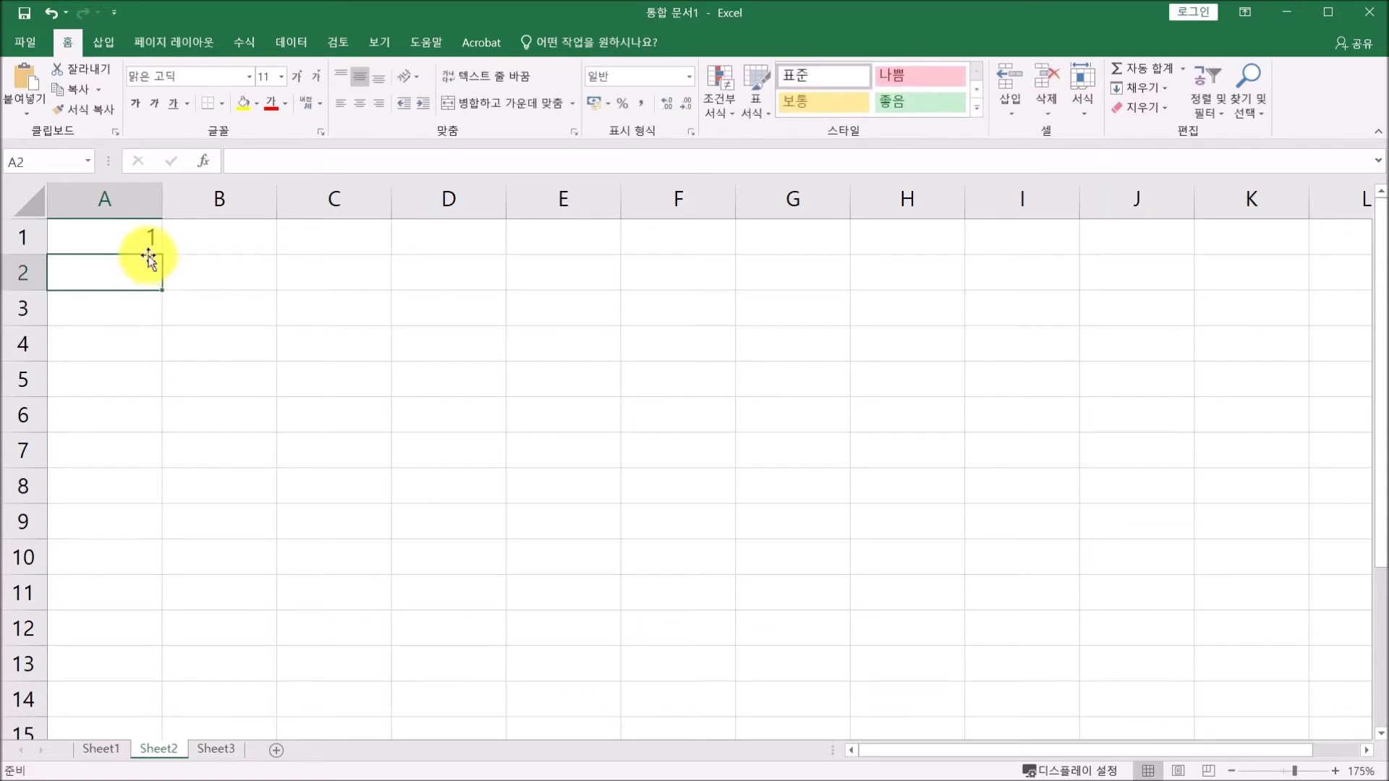
{"action": "left_click", "coordinate": [136, 240]}
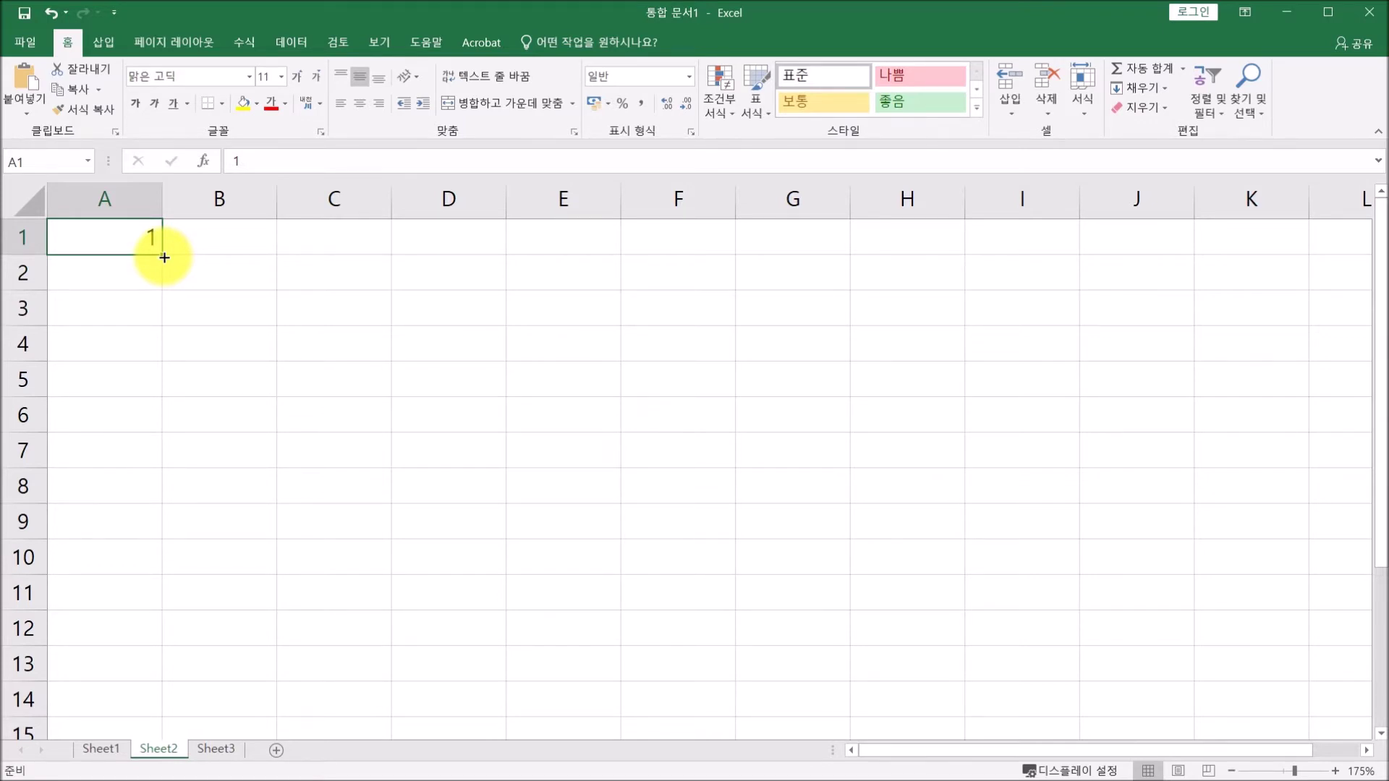
{"action": "left_click_drag", "start_coordinate": [164, 258], "coordinate": [161, 558]}
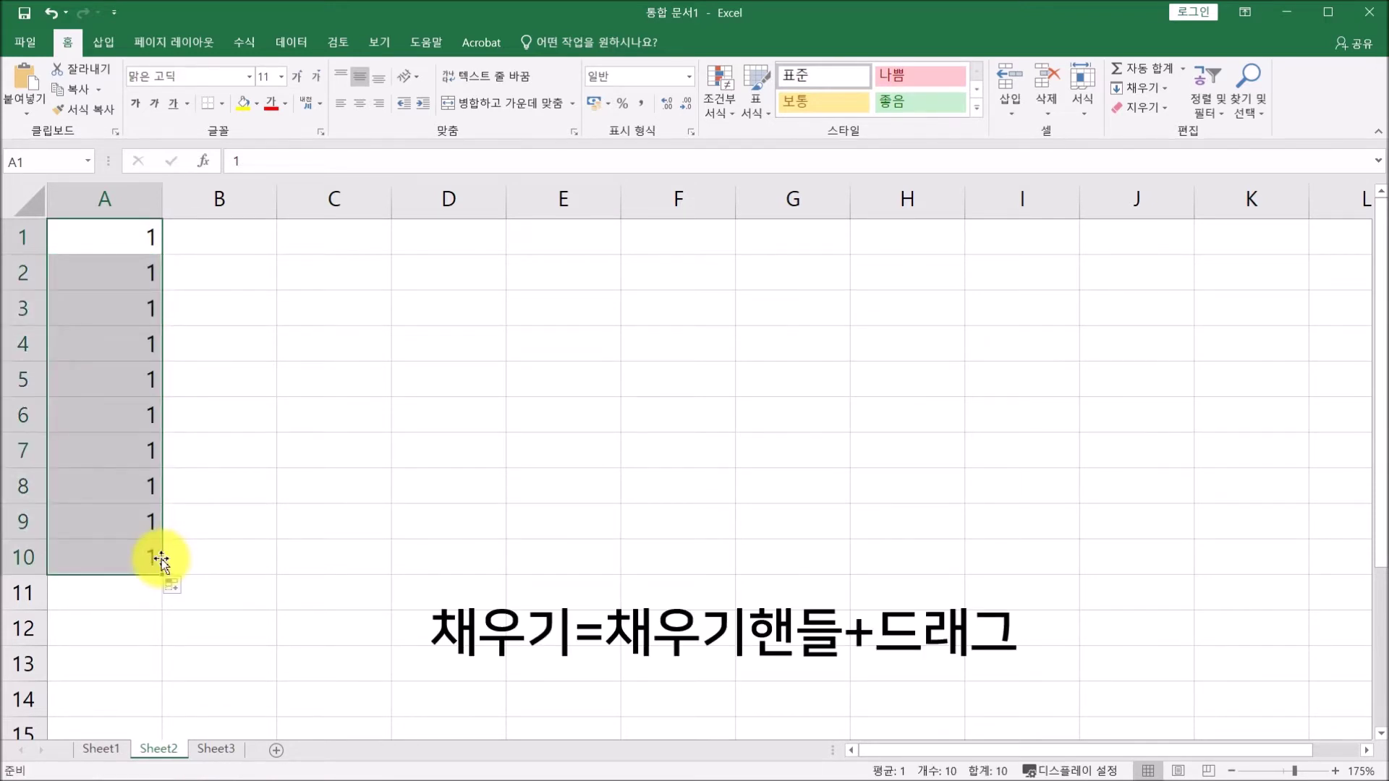
{"action": "left_click", "coordinate": [110, 233]}
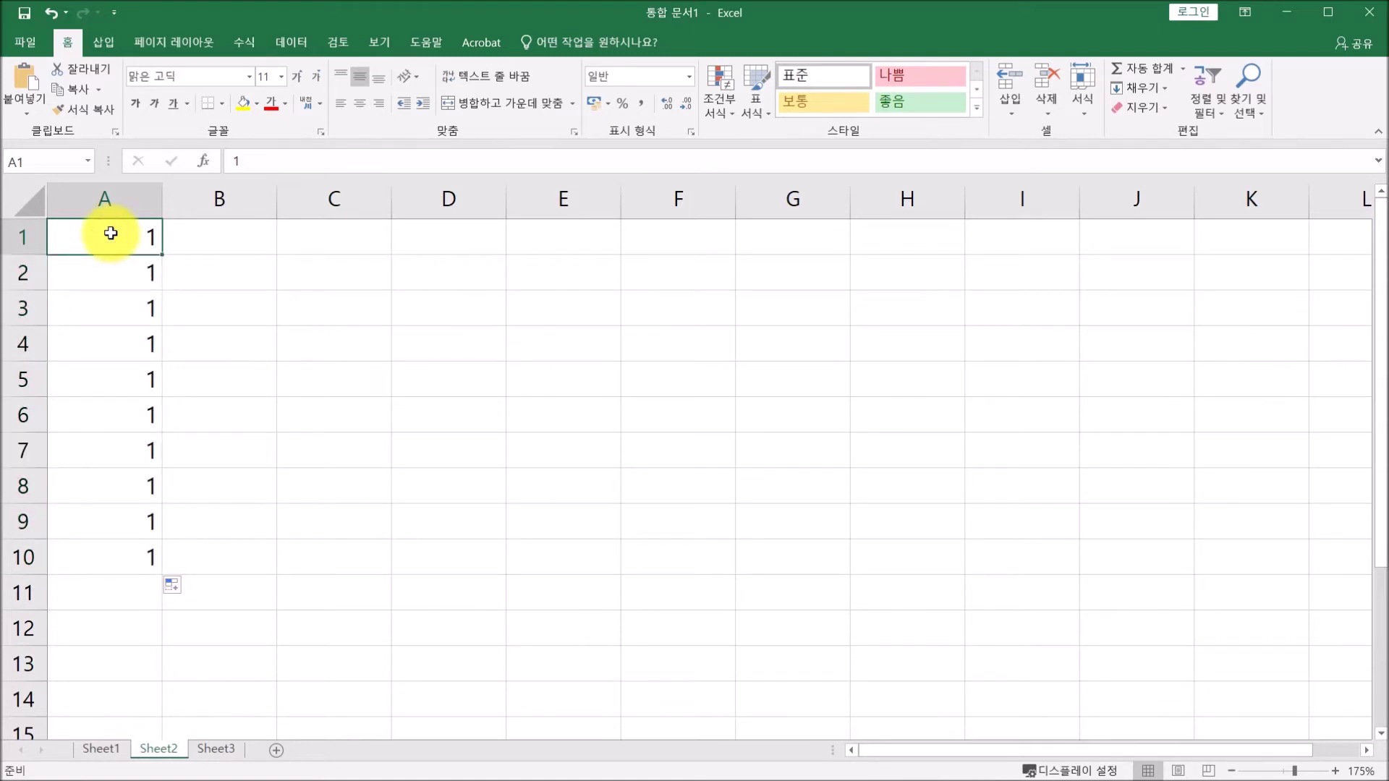
Enter 1 through 5 in B1:B5, then clear the 3, 4 and 5 again.
{"action": "left_click", "coordinate": [218, 237]}
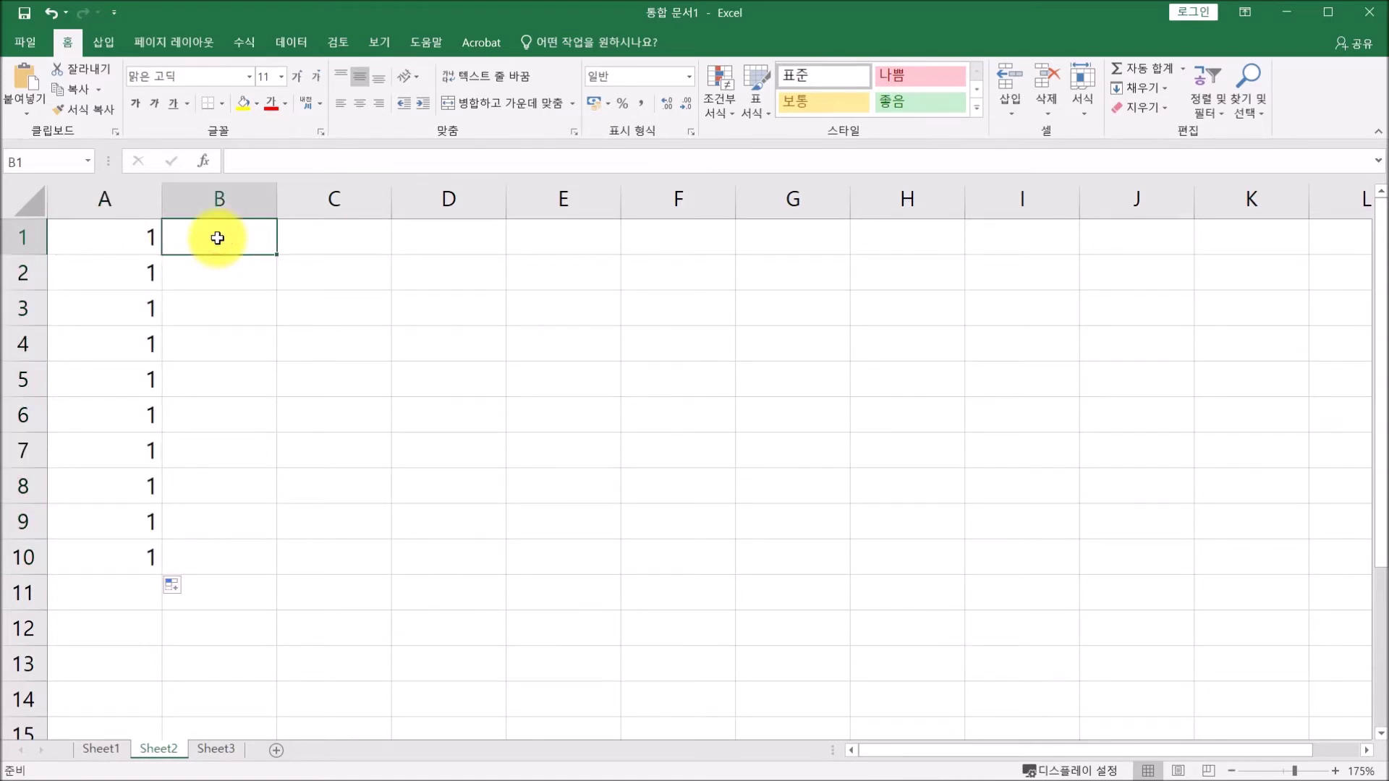
{"action": "type", "text": "1"}
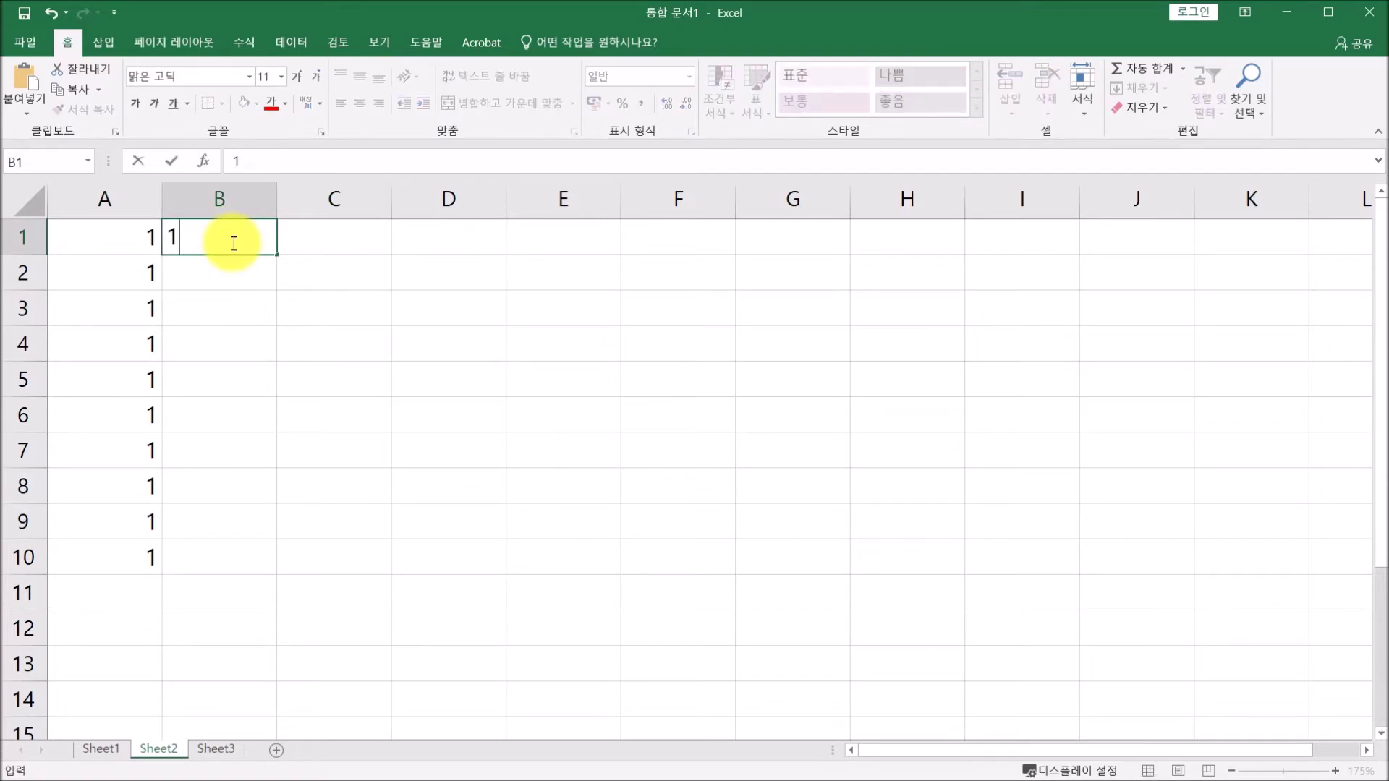
{"action": "key", "text": "Return"}
{"action": "type", "text": "2"}
{"action": "key", "text": "Return"}
{"action": "type", "text": "3"}
{"action": "key", "text": "Return"}
{"action": "type", "text": "4"}
{"action": "key", "text": "Return"}
{"action": "type", "text": "5"}
{"action": "key", "text": "Return"}
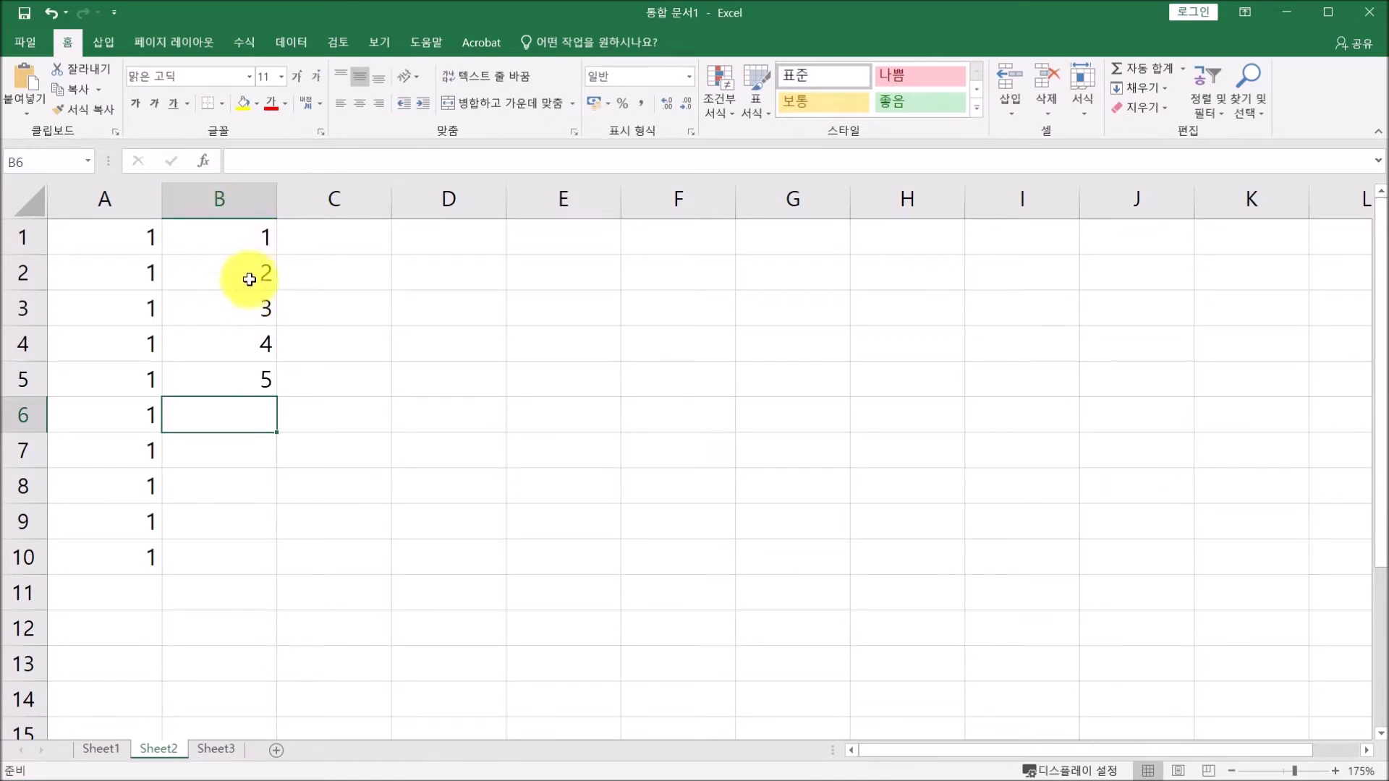
{"action": "left_click_drag", "start_coordinate": [225, 320], "coordinate": [227, 377]}
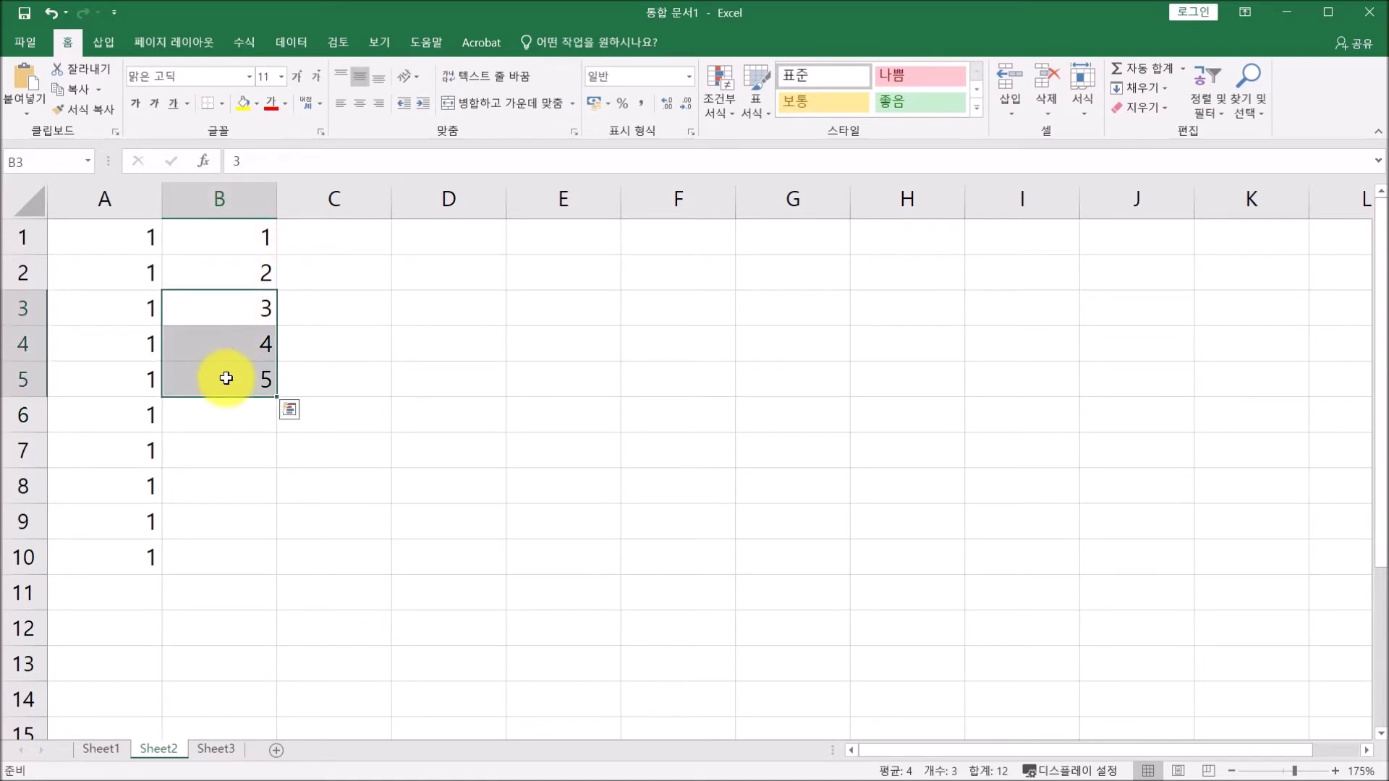
{"action": "key", "text": "Delete"}
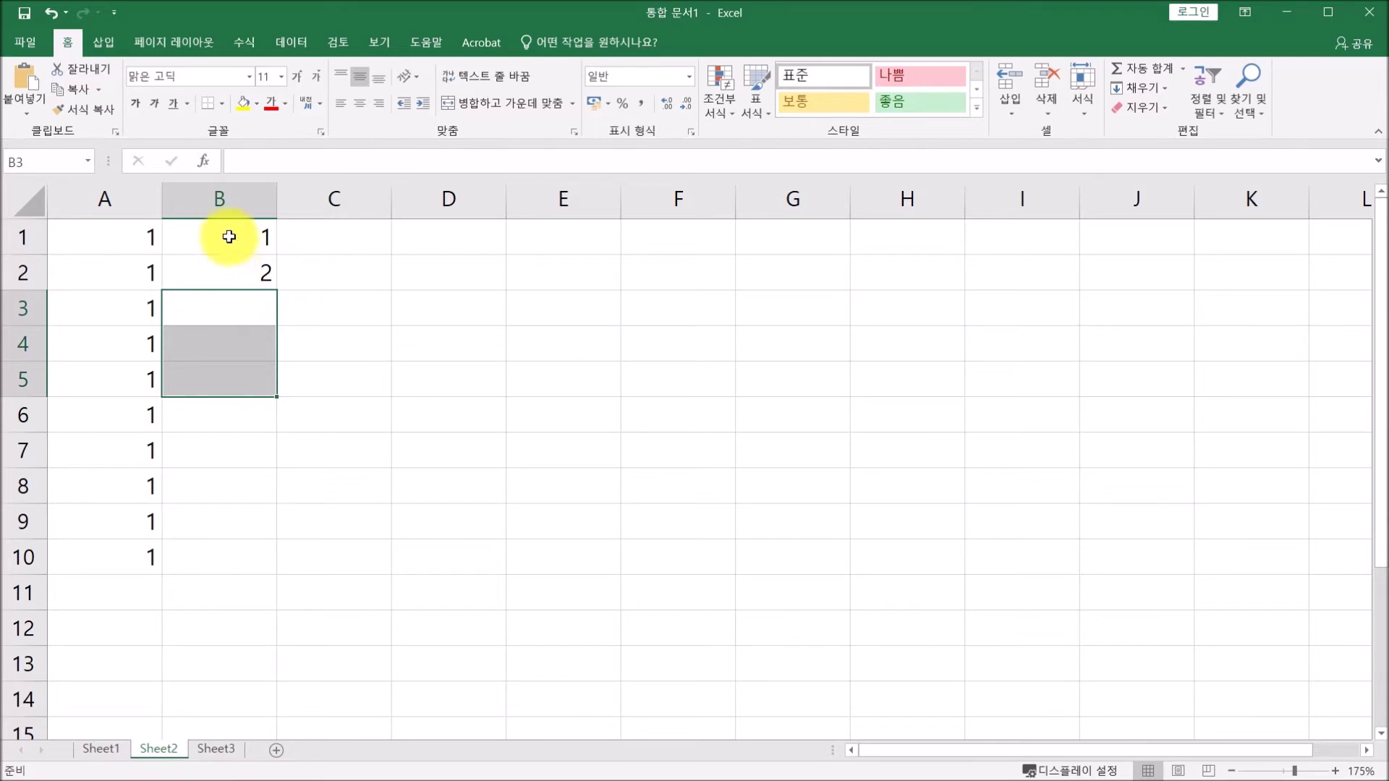
Extend the 1, 2 pattern in B1:B2 into a 1-to-10 series down to B10 and check the values.
{"action": "left_click", "coordinate": [228, 237]}
{"action": "left_click_drag", "start_coordinate": [213, 234], "coordinate": [210, 266]}
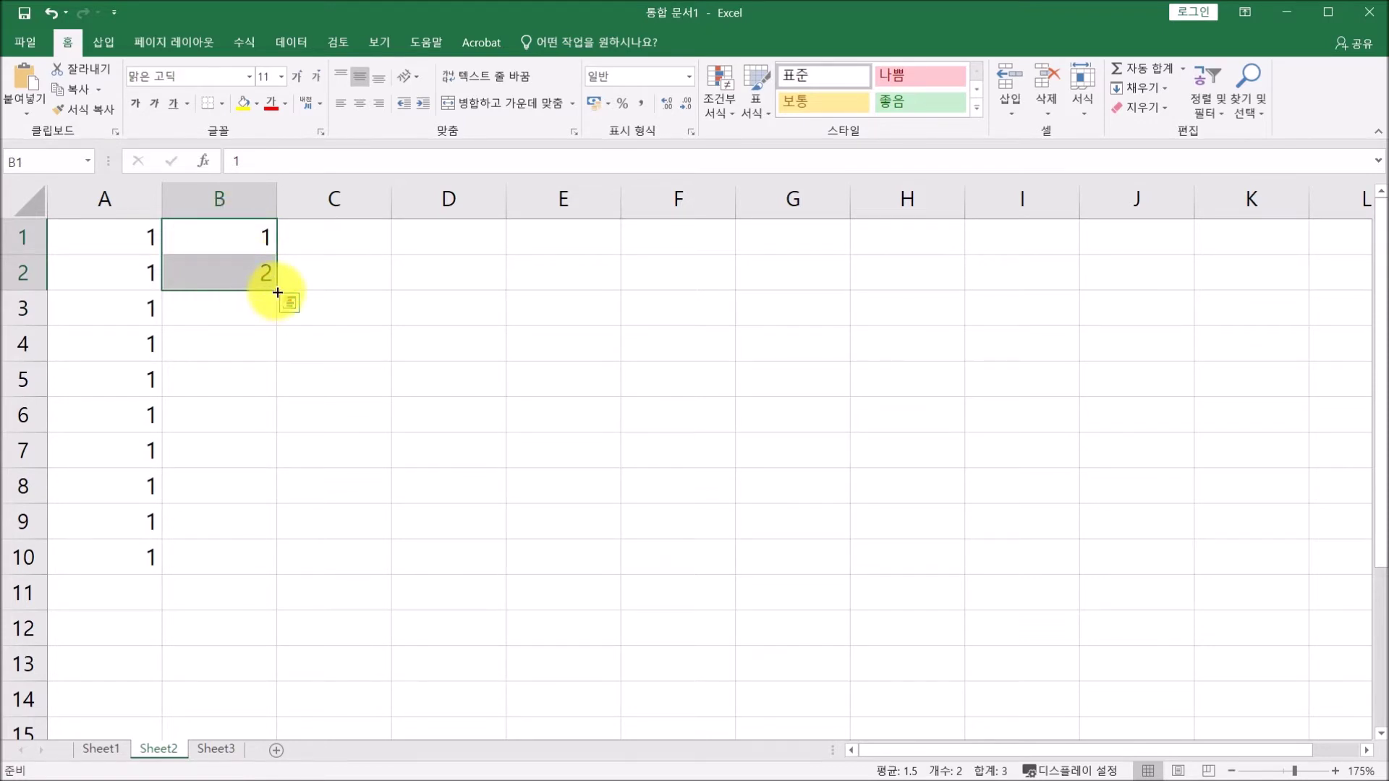
{"action": "left_click_drag", "start_coordinate": [277, 292], "coordinate": [283, 564]}
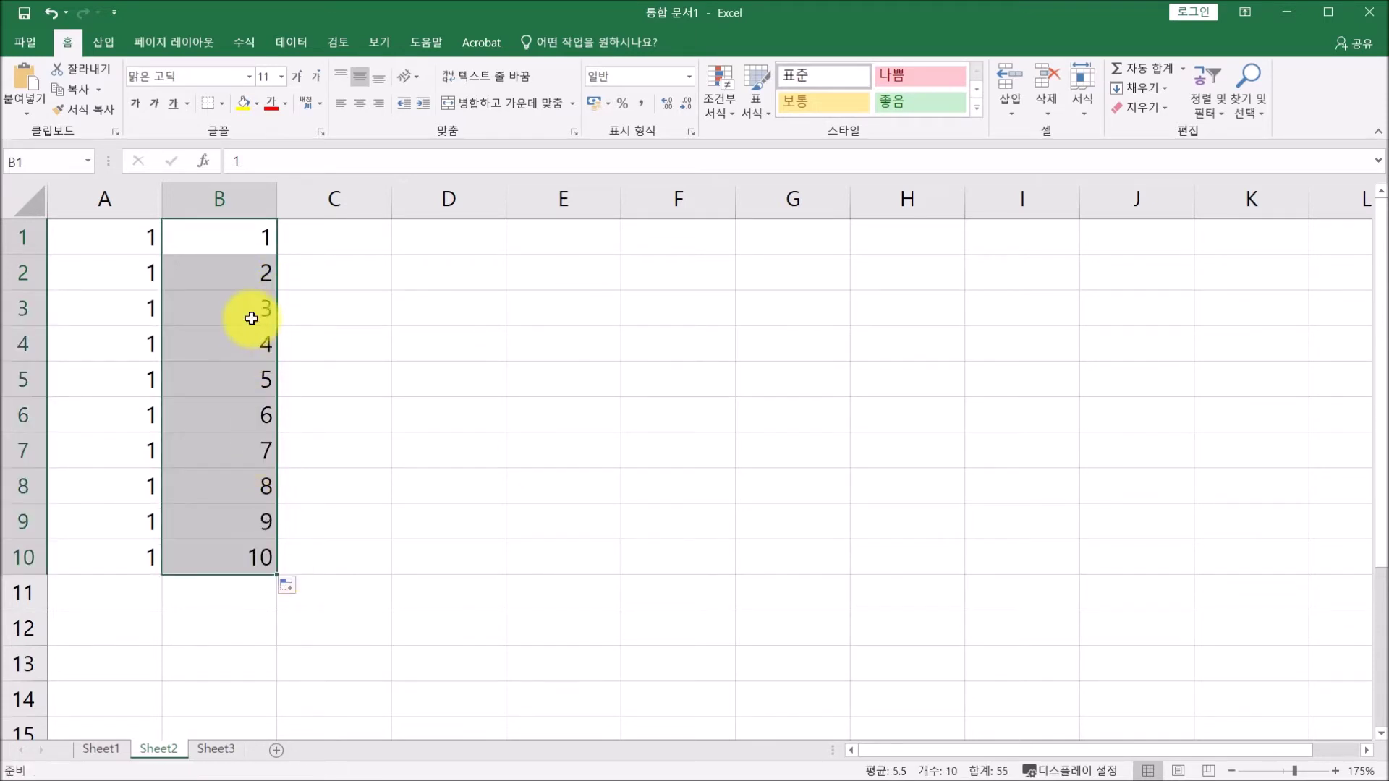
{"action": "left_click", "coordinate": [251, 241]}
{"action": "left_click", "coordinate": [248, 264]}
{"action": "left_click", "coordinate": [248, 239]}
{"action": "left_click", "coordinate": [248, 268]}
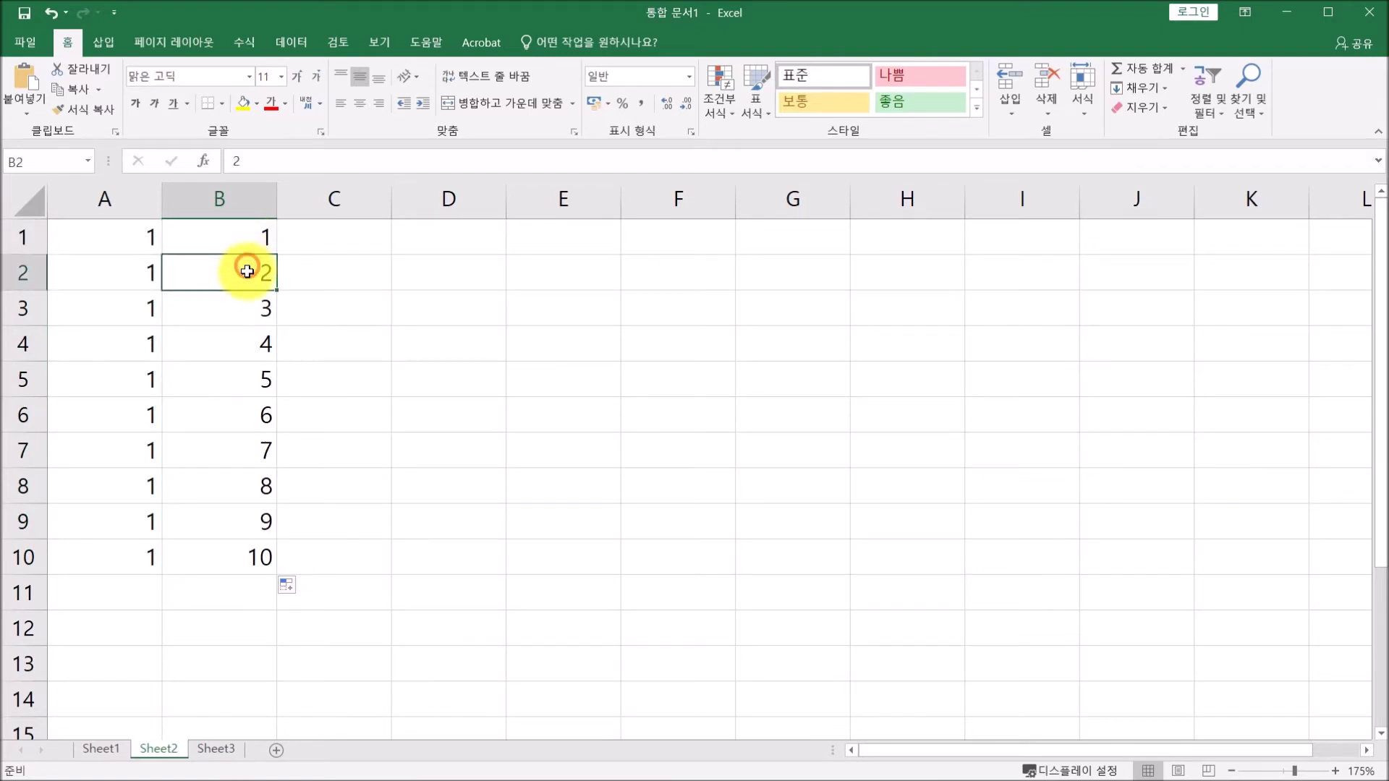
{"action": "left_click", "coordinate": [248, 303]}
{"action": "left_click", "coordinate": [241, 345]}
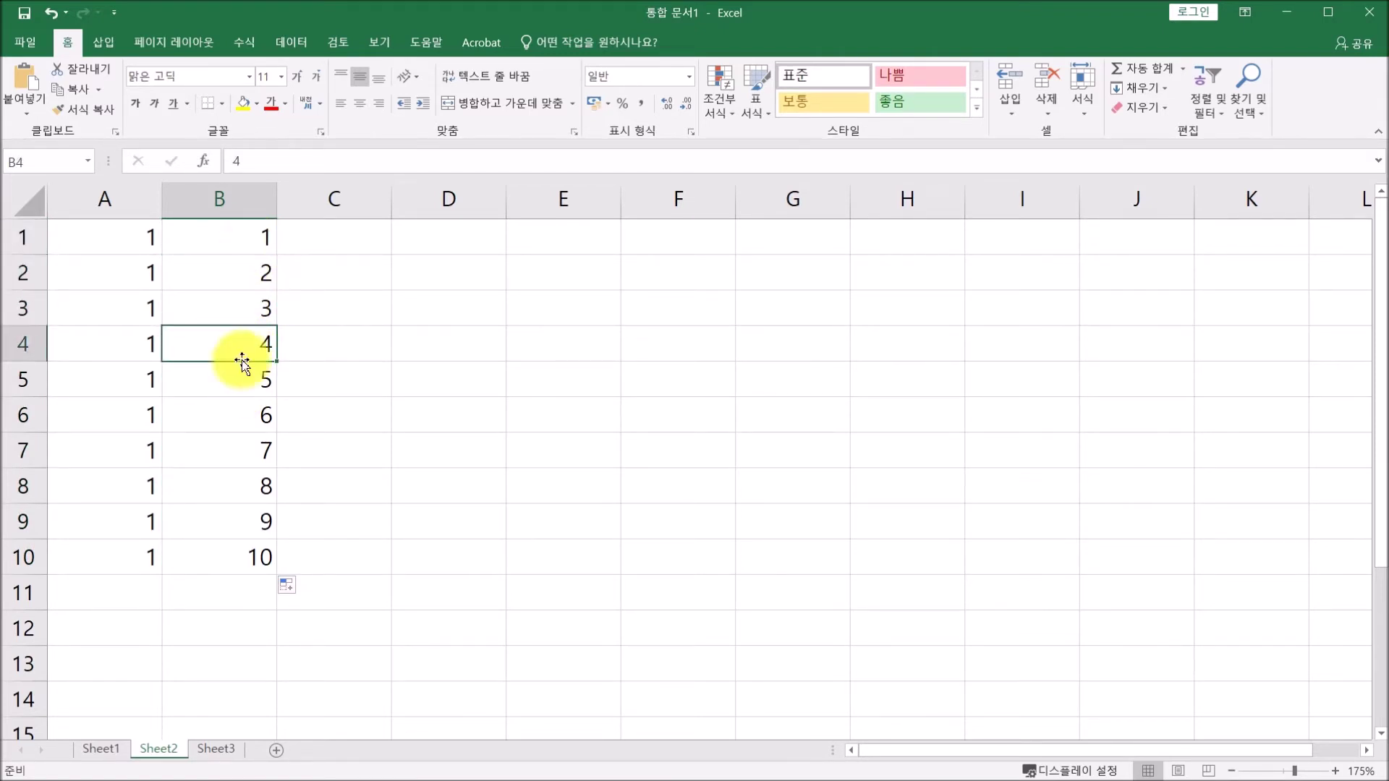
Enter 0.1 and 0.2 in C1:C2 and extend the series down to 1 in C10.
{"action": "left_click", "coordinate": [347, 240]}
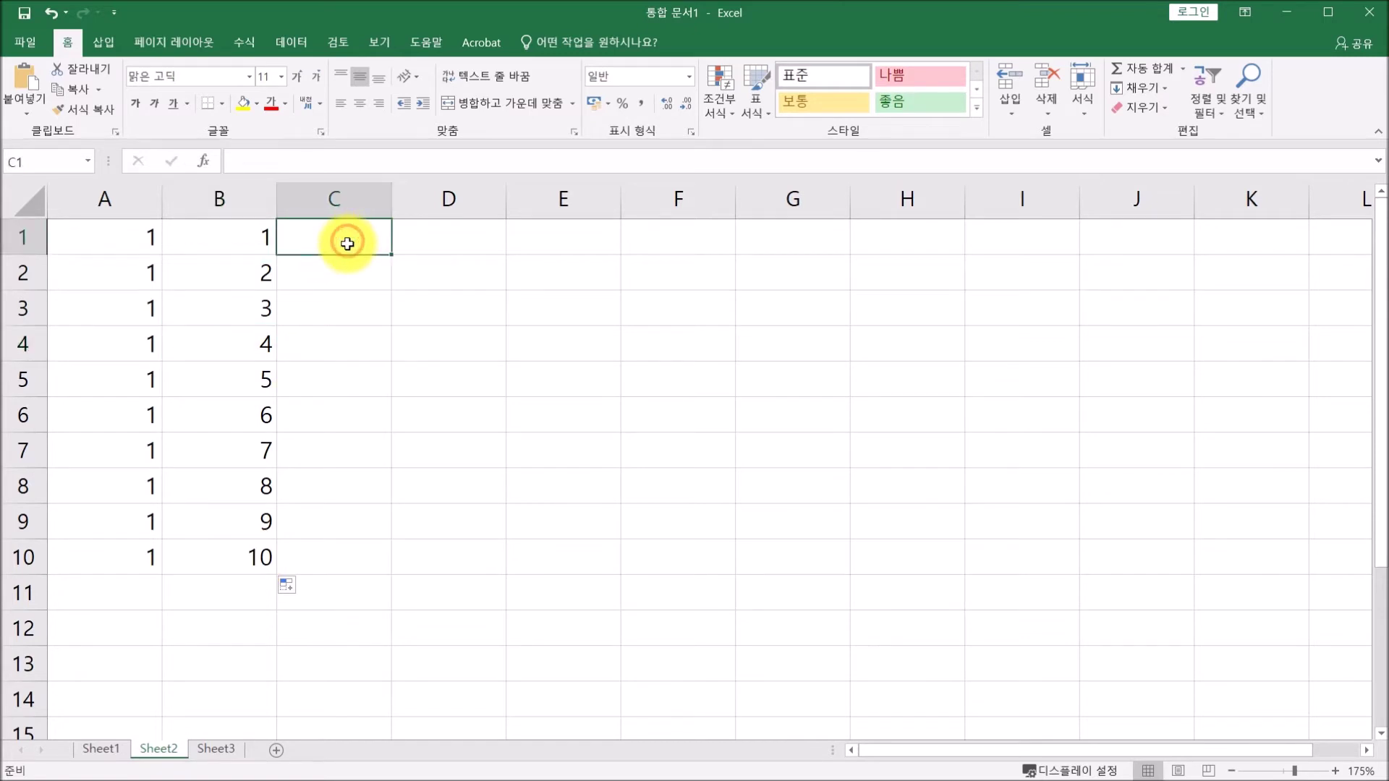
{"action": "type", "text": "0.1"}
{"action": "key", "text": "Return"}
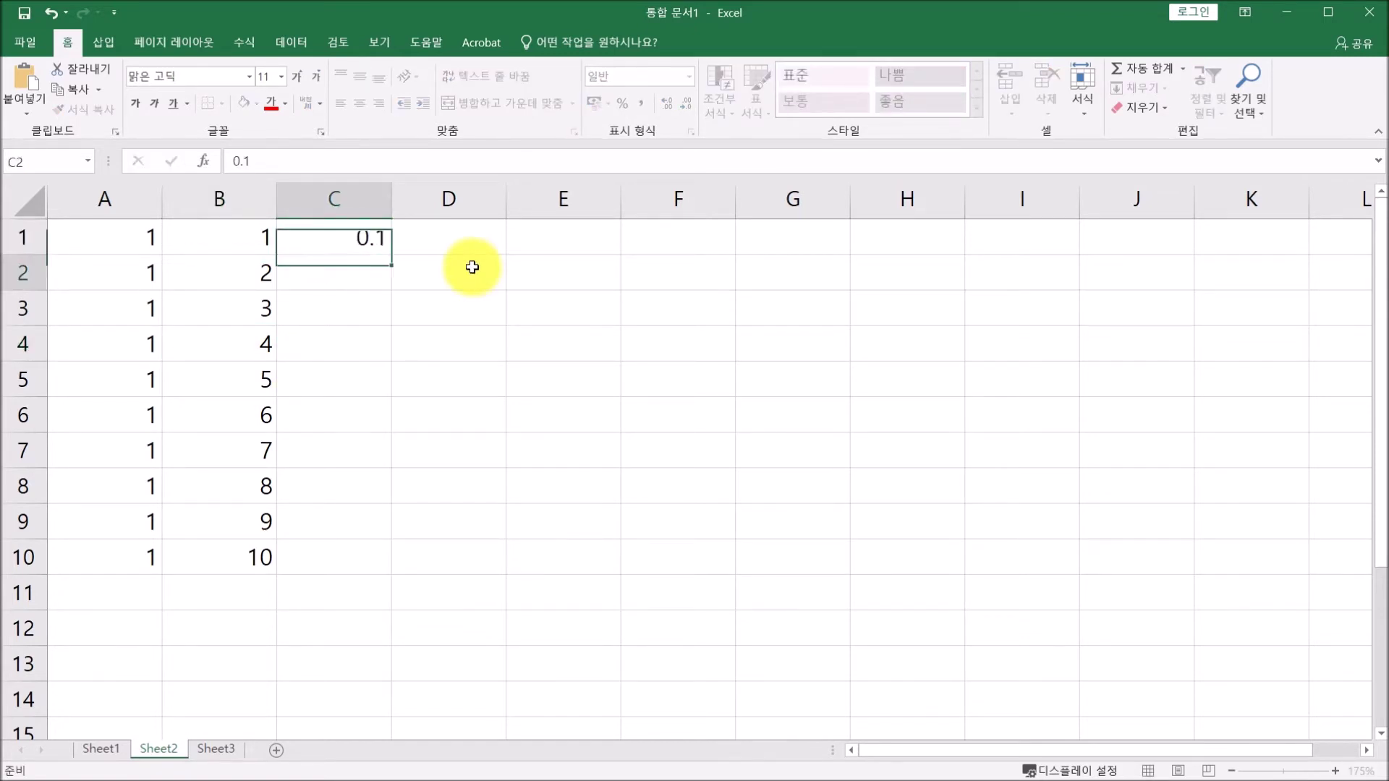
{"action": "type", "text": "0.2"}
{"action": "key", "text": "Return"}
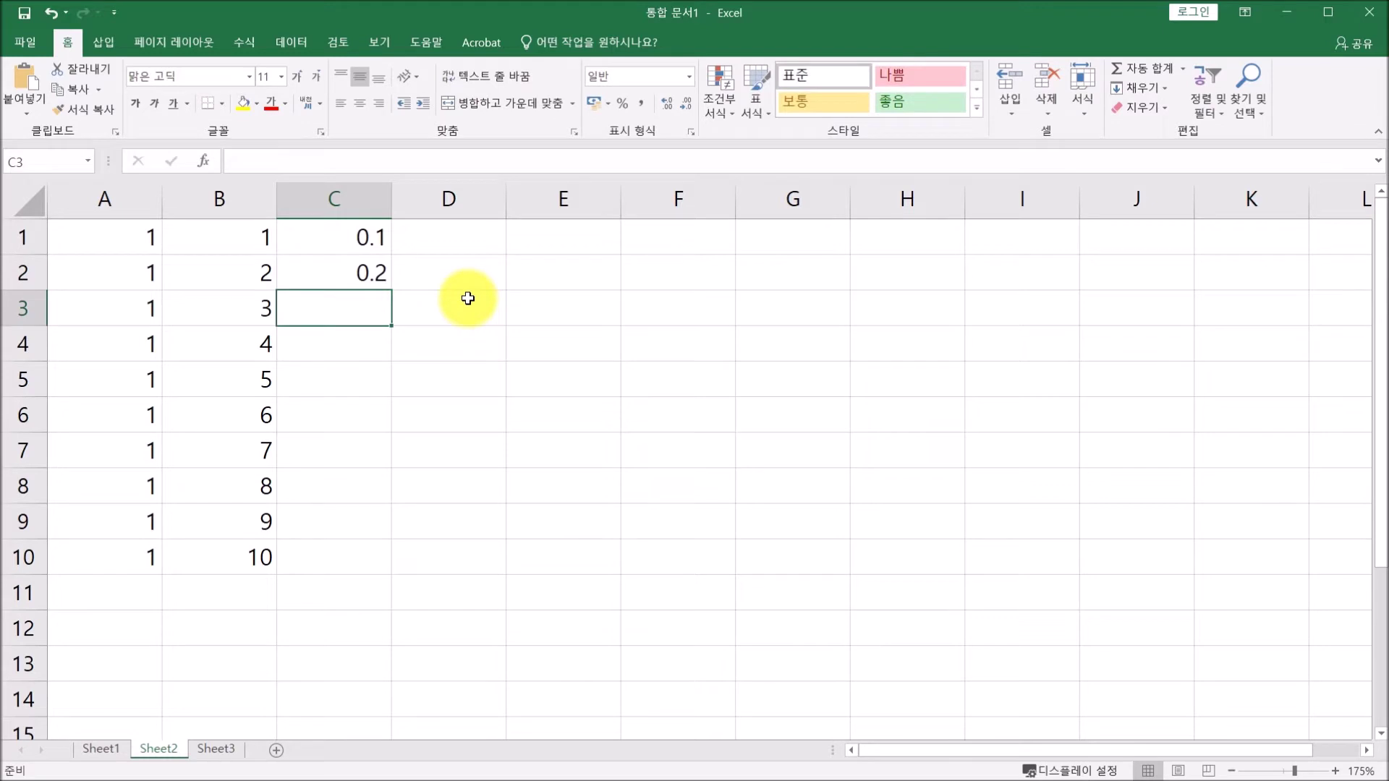
{"action": "left_click", "coordinate": [322, 241]}
{"action": "left_click_drag", "start_coordinate": [322, 249], "coordinate": [310, 270]}
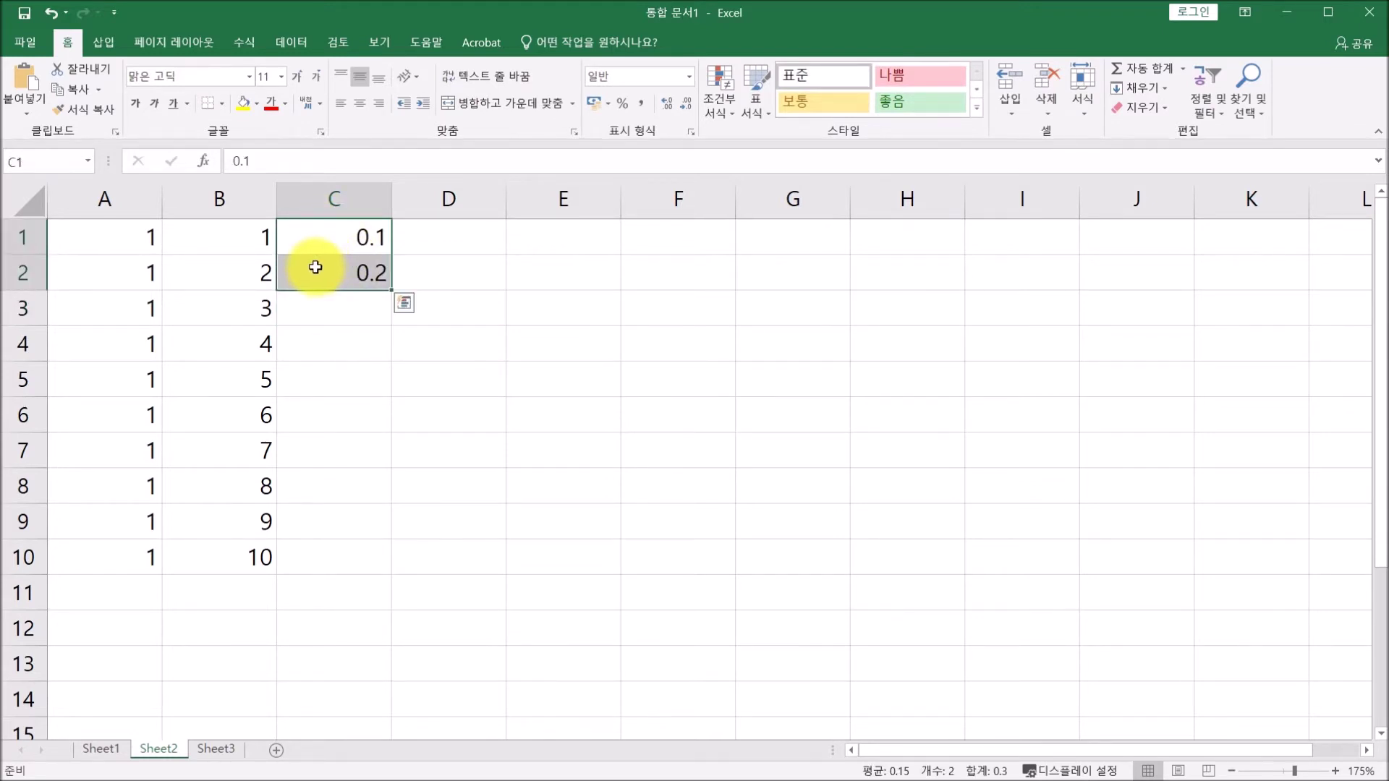
{"action": "left_click_drag", "start_coordinate": [392, 291], "coordinate": [397, 567]}
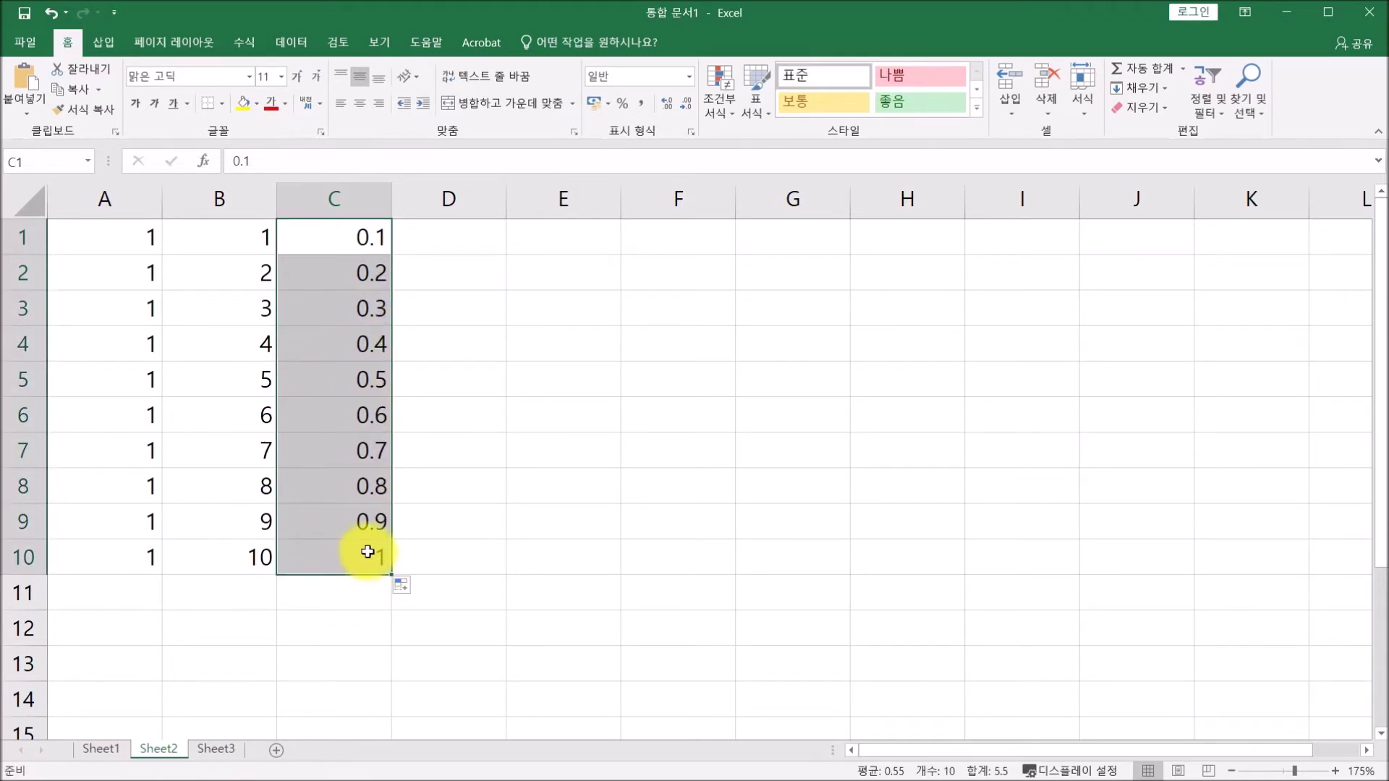
Delete column A.
{"action": "left_click", "coordinate": [120, 207]}
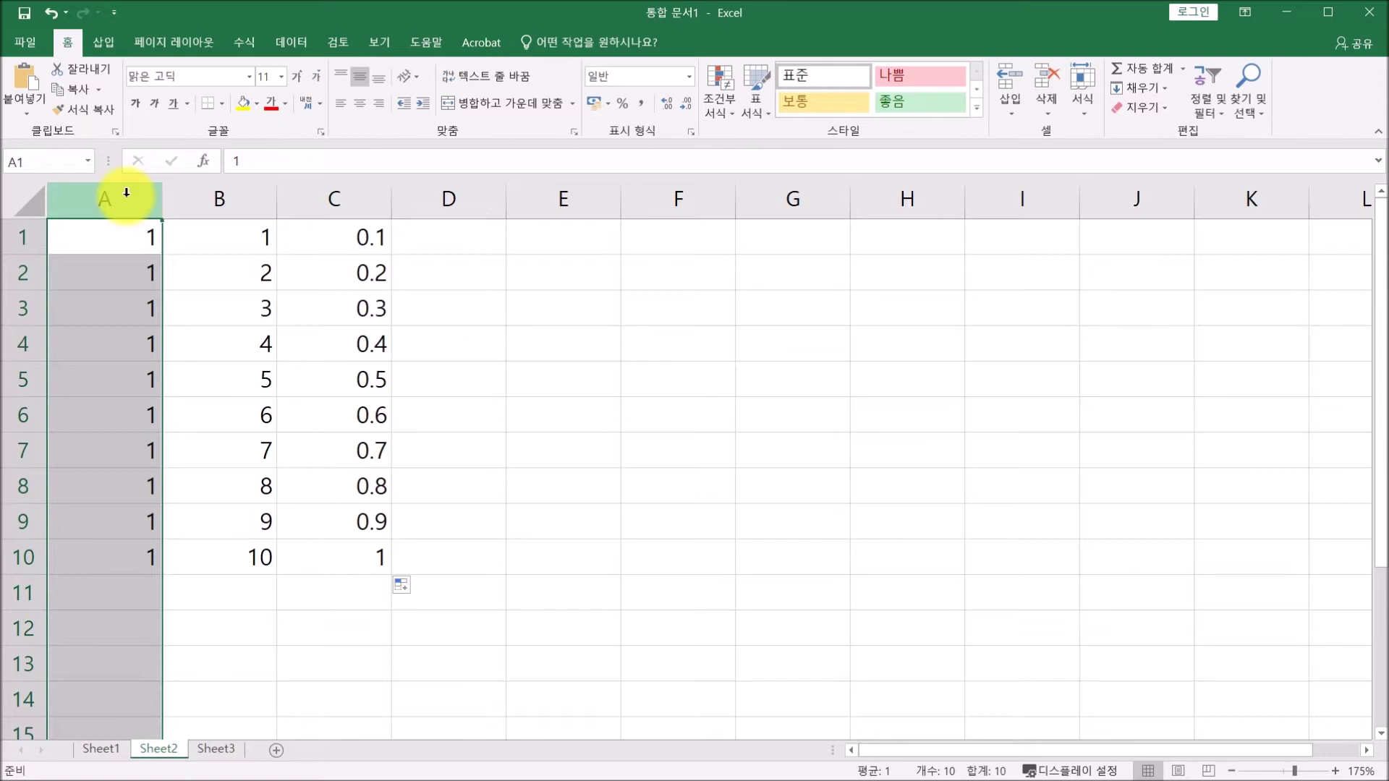
{"action": "right_click", "coordinate": [127, 192]}
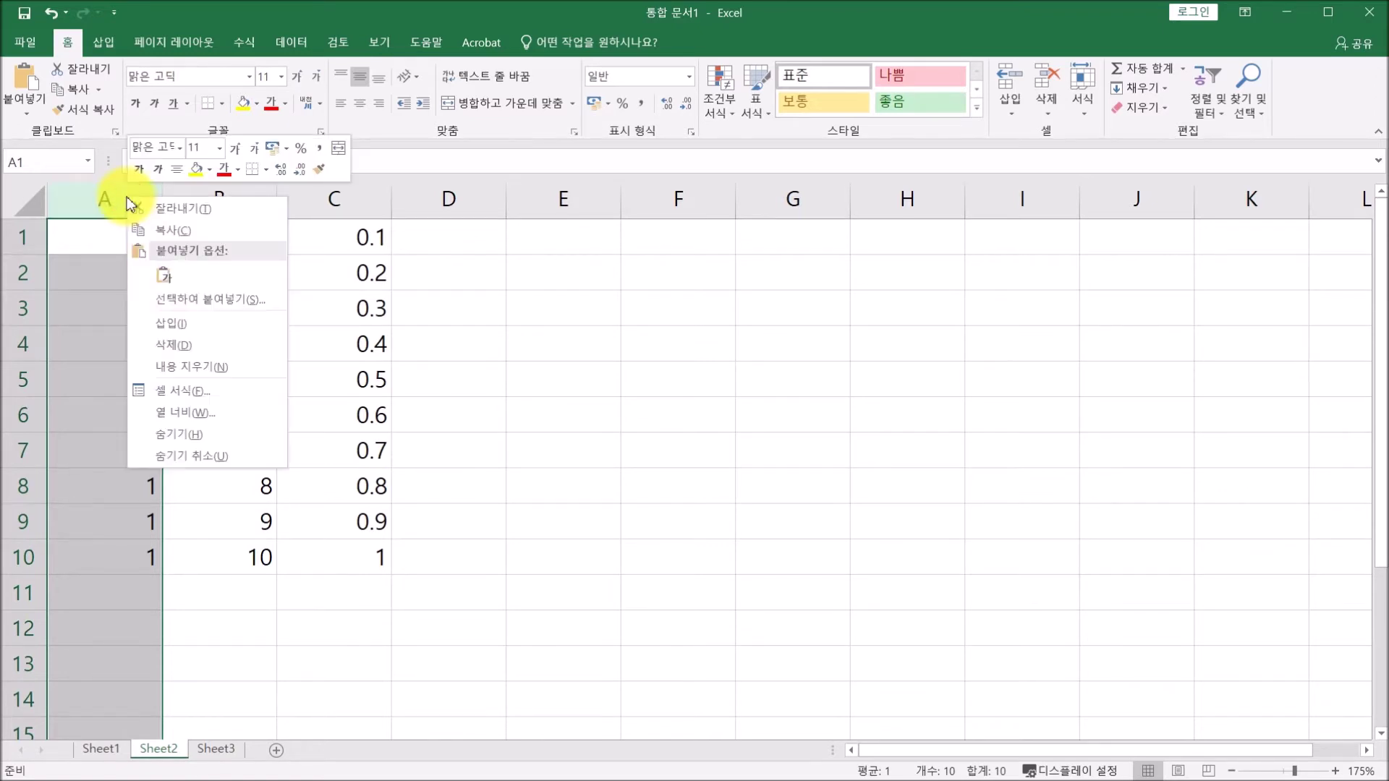
{"action": "left_click", "coordinate": [175, 344]}
Delete the decimal column B, then check the 1 to 10 values in A1 and A10.
{"action": "left_click", "coordinate": [254, 194]}
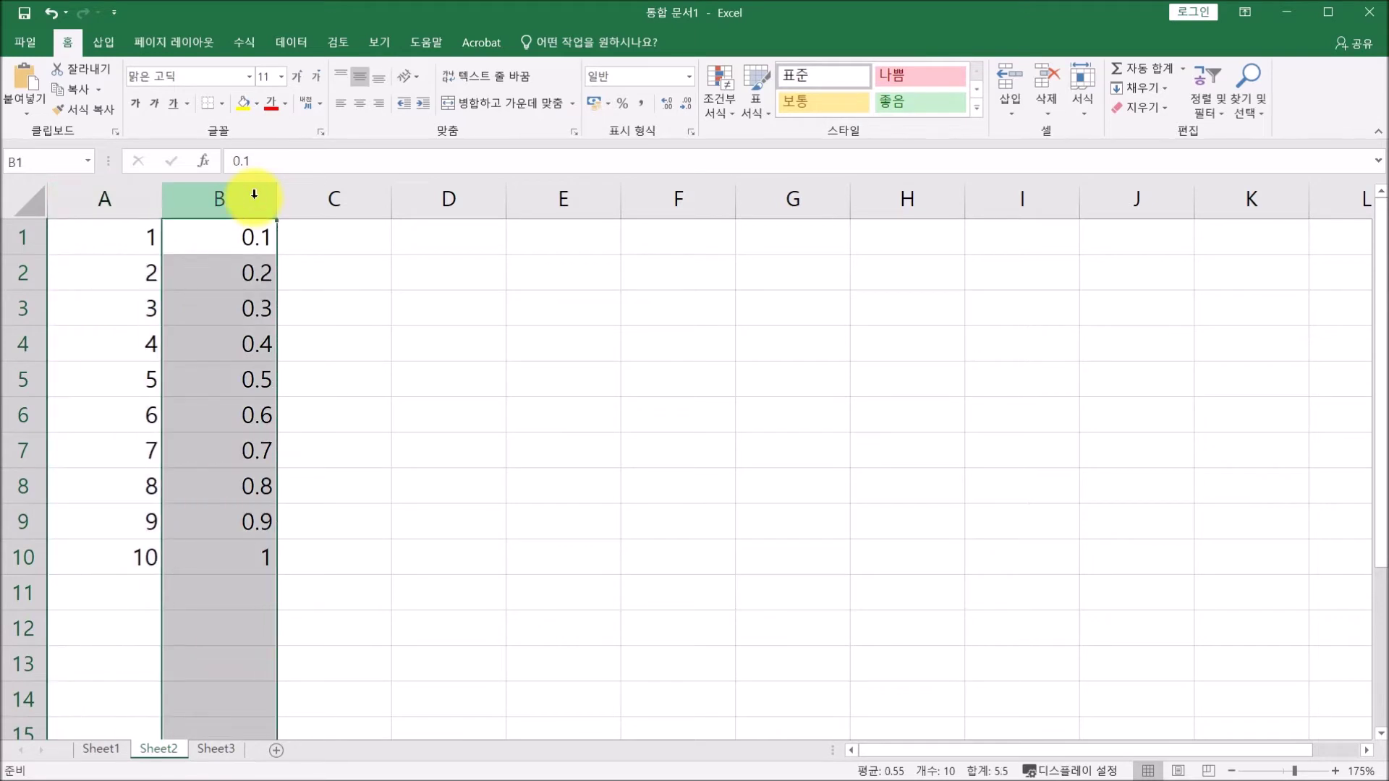
{"action": "right_click", "coordinate": [254, 194]}
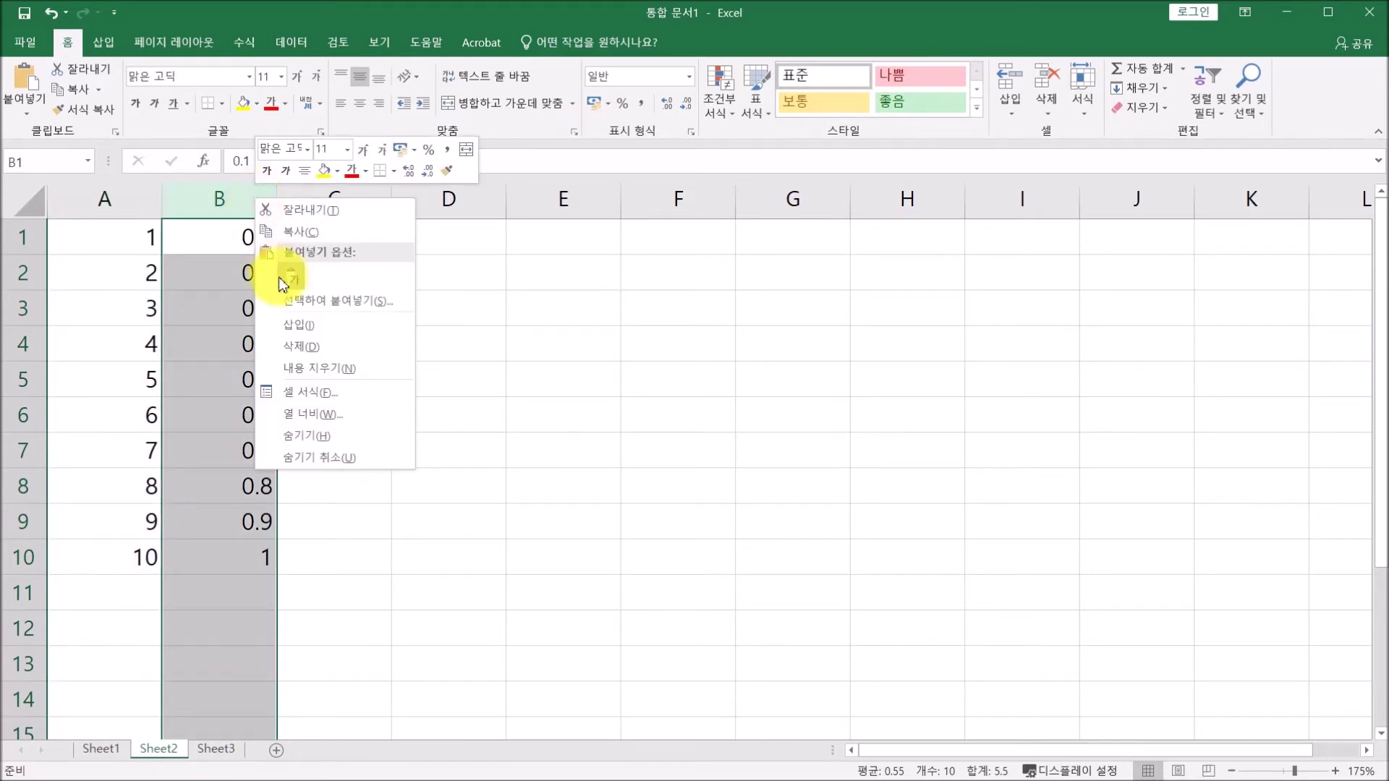
{"action": "left_click", "coordinate": [305, 347]}
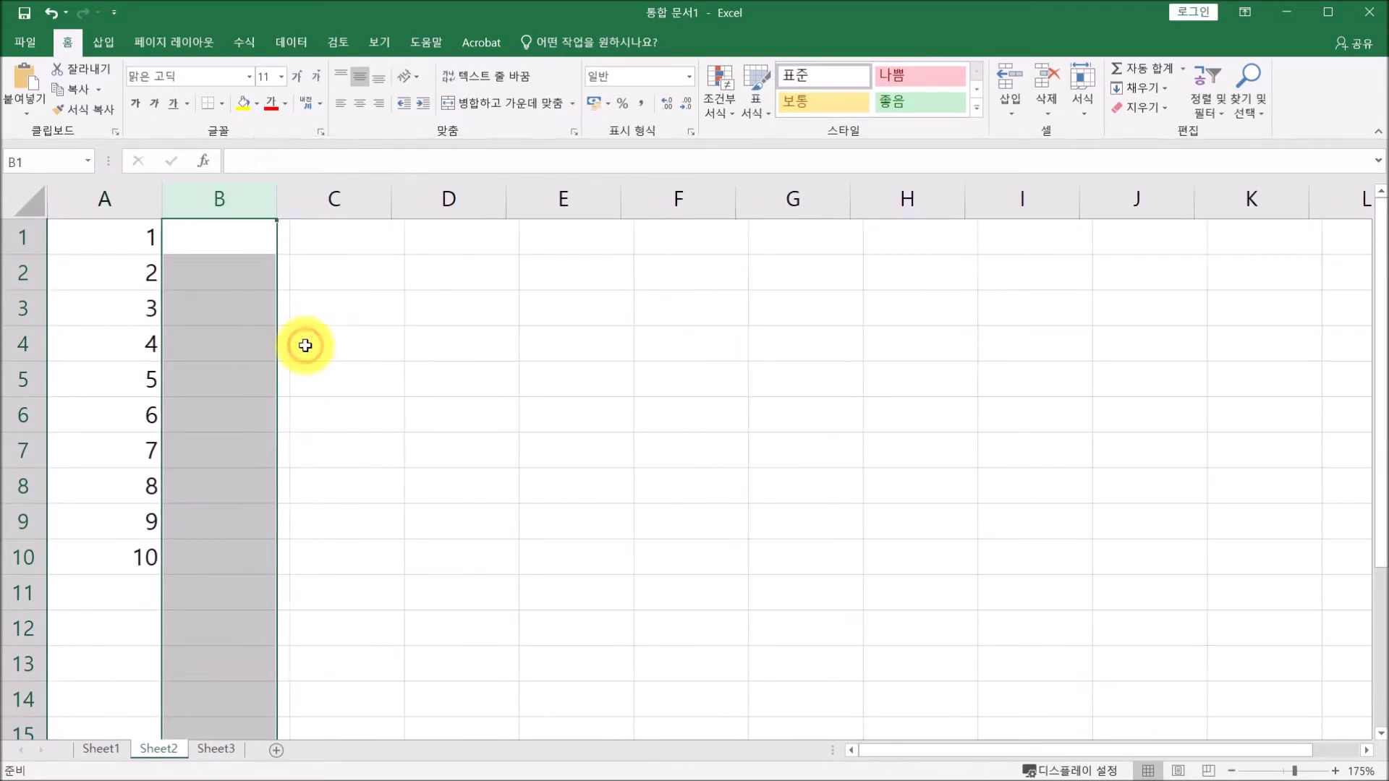
{"action": "left_click", "coordinate": [123, 236]}
{"action": "left_click", "coordinate": [136, 555]}
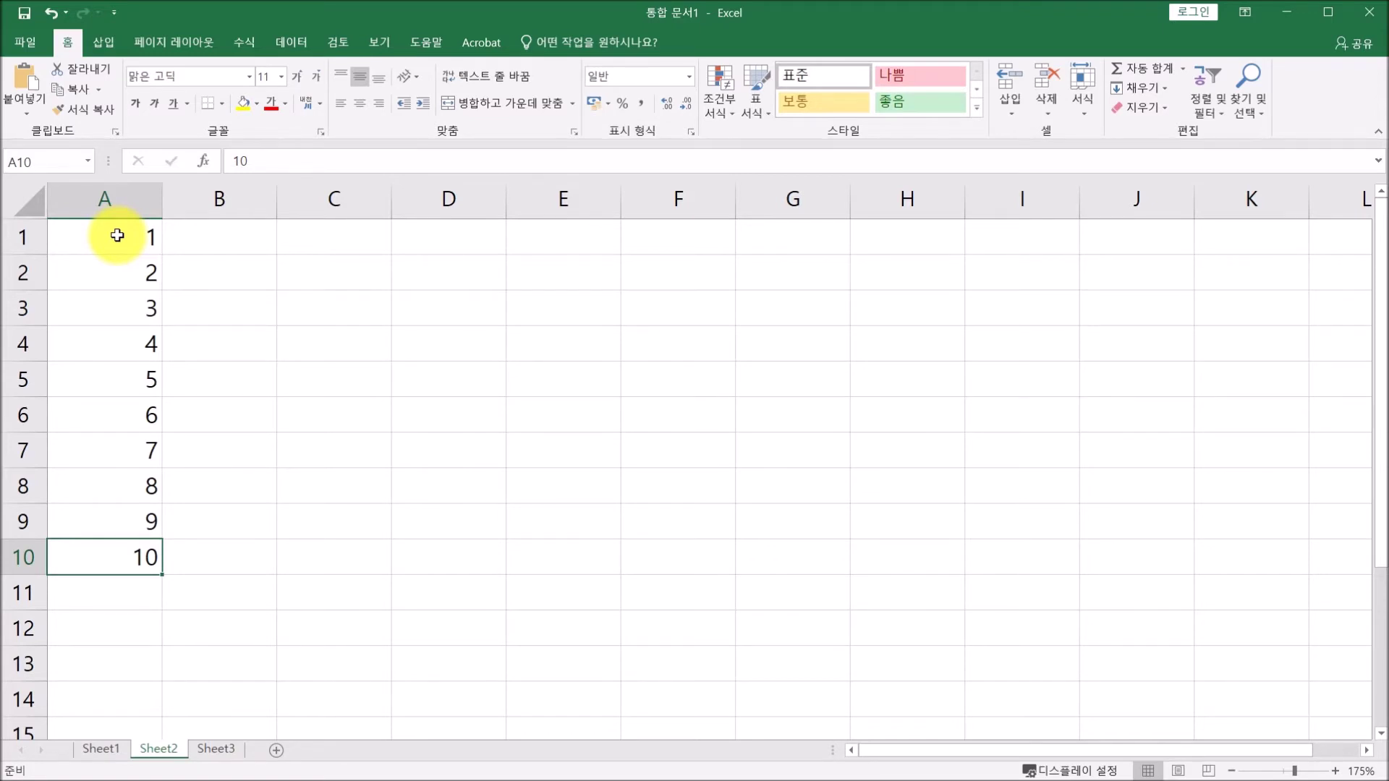
AutoSum A1:A10 into A11 for 55, give A11 a yellow fill, and confirm its =SUM(A1:A10) formula.
{"action": "left_click_drag", "start_coordinate": [117, 235], "coordinate": [91, 591]}
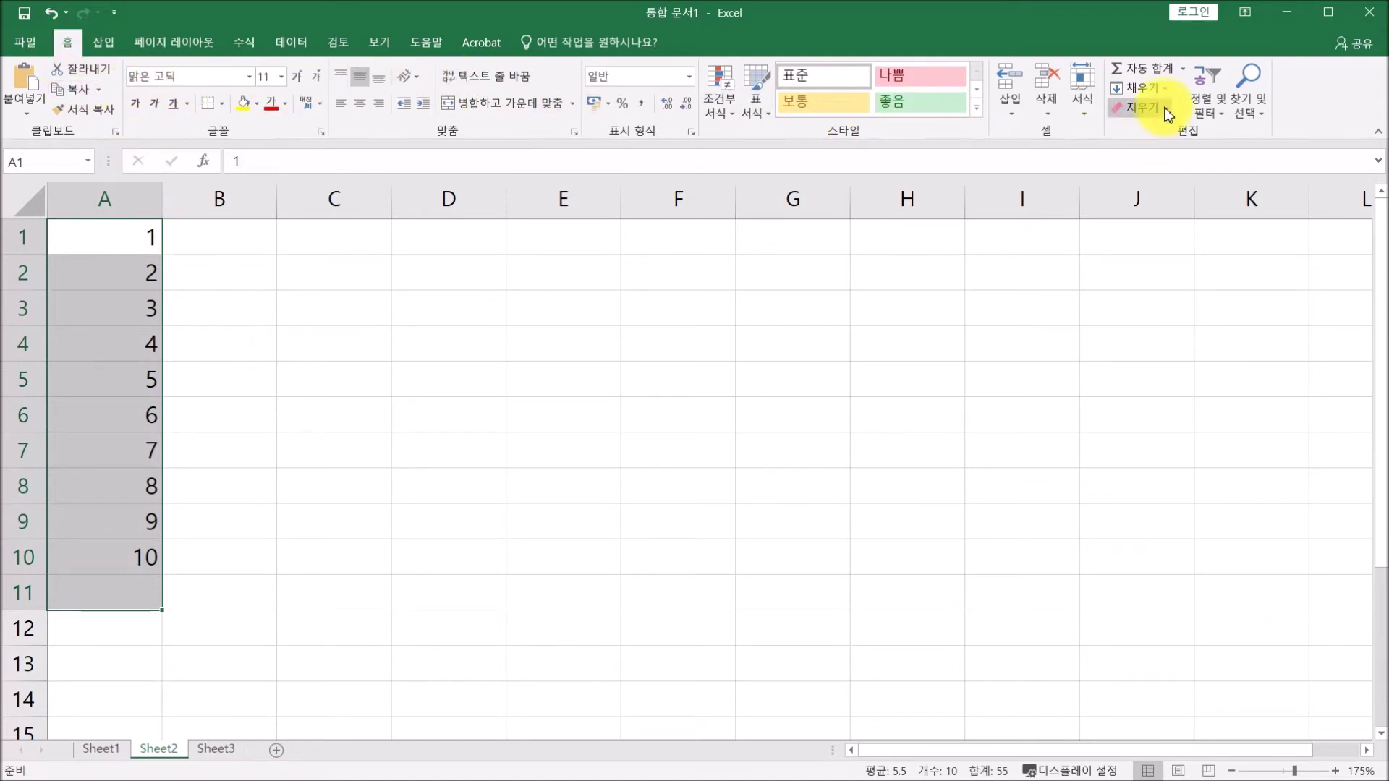
{"action": "left_click", "coordinate": [1148, 77]}
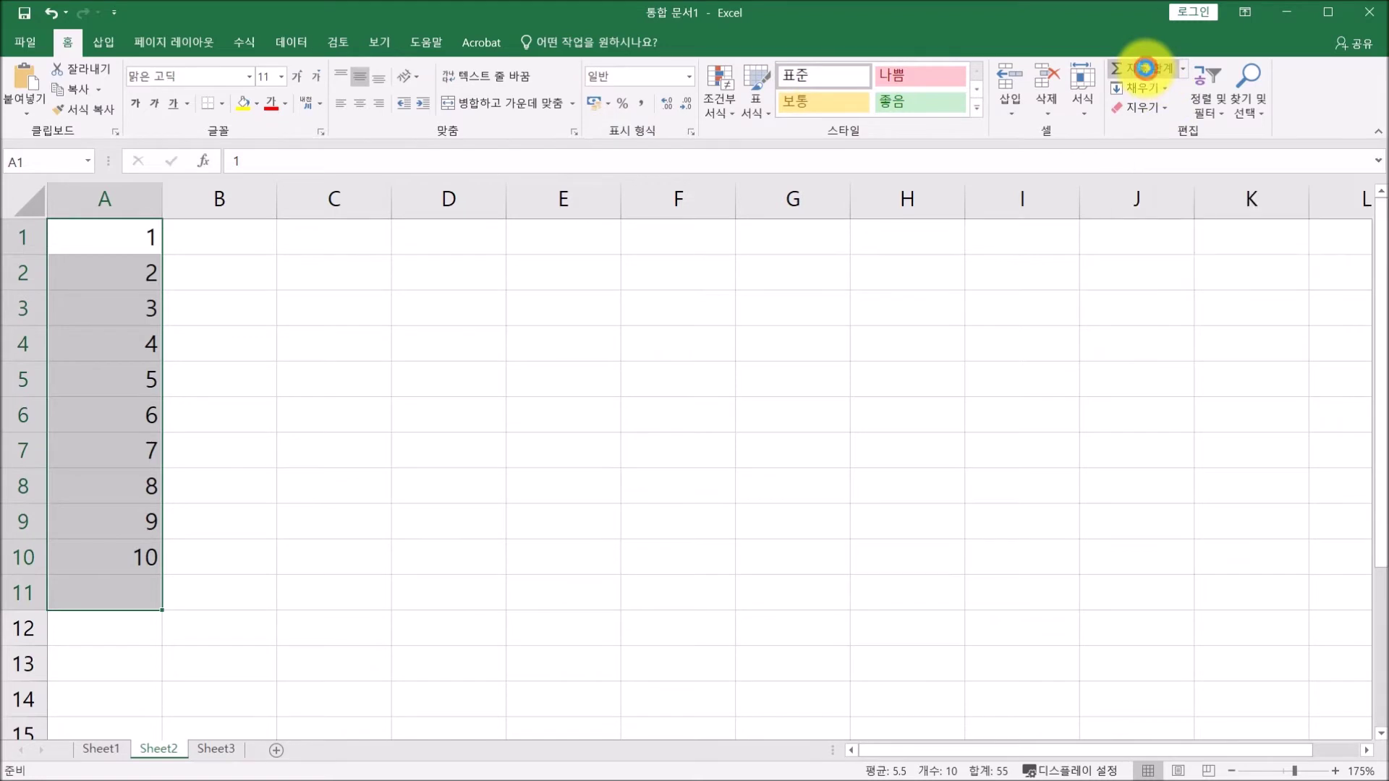
{"action": "left_click", "coordinate": [114, 588]}
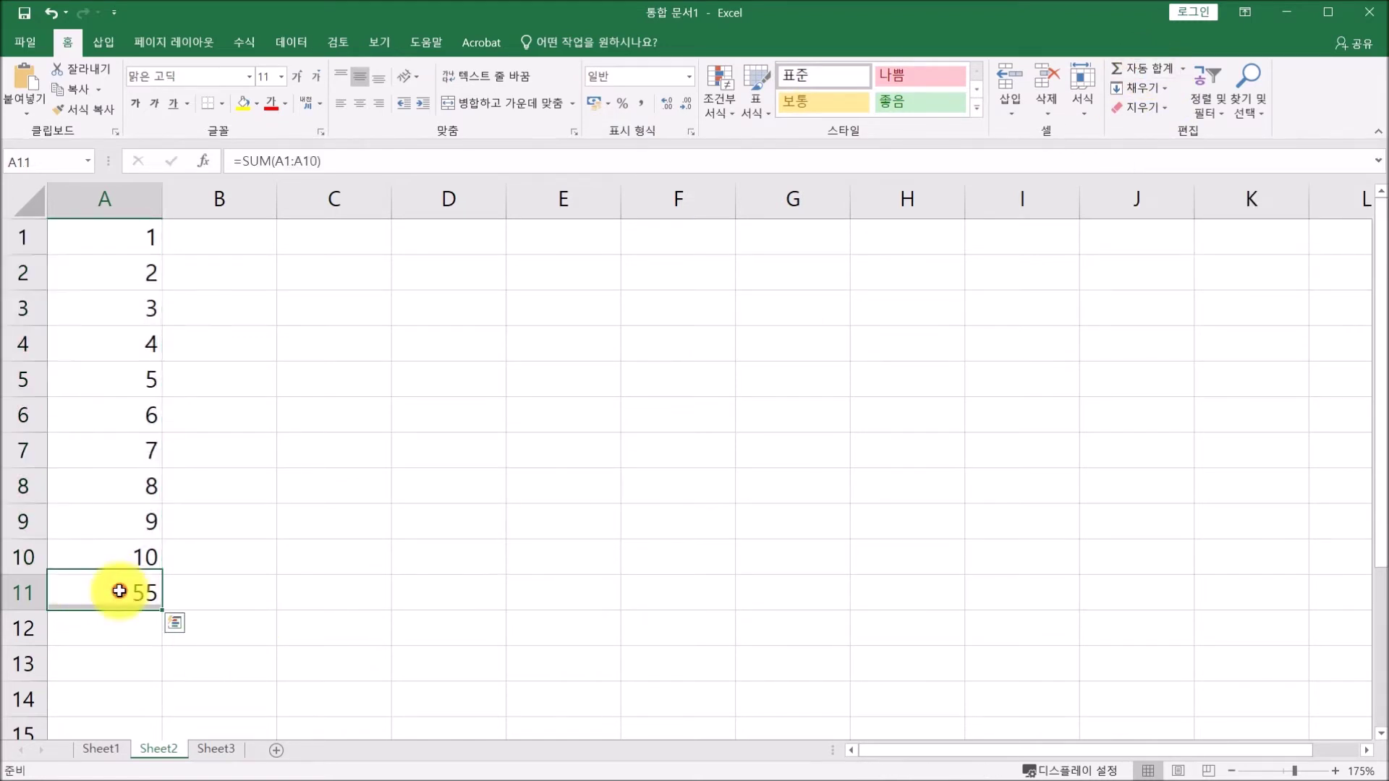
{"action": "left_click", "coordinate": [243, 104]}
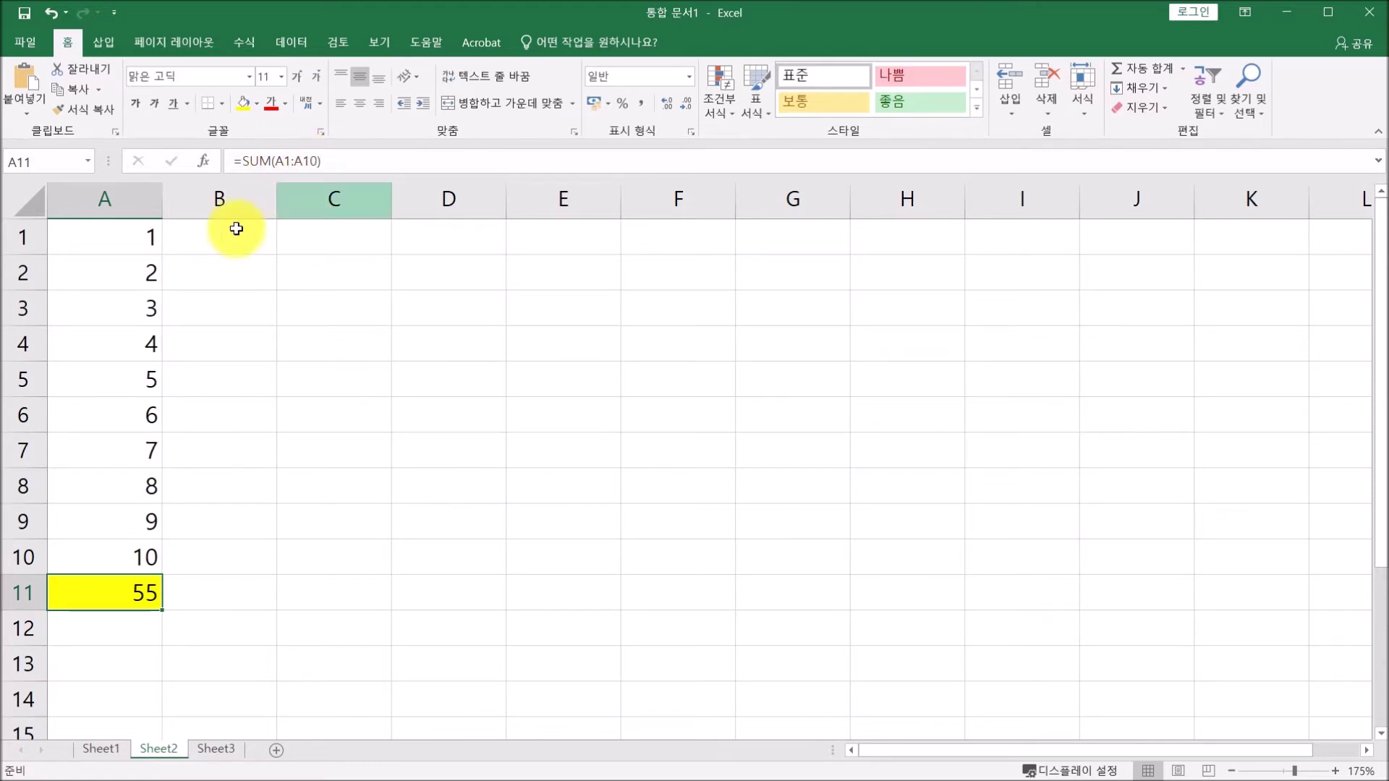
{"action": "left_click", "coordinate": [347, 161]}
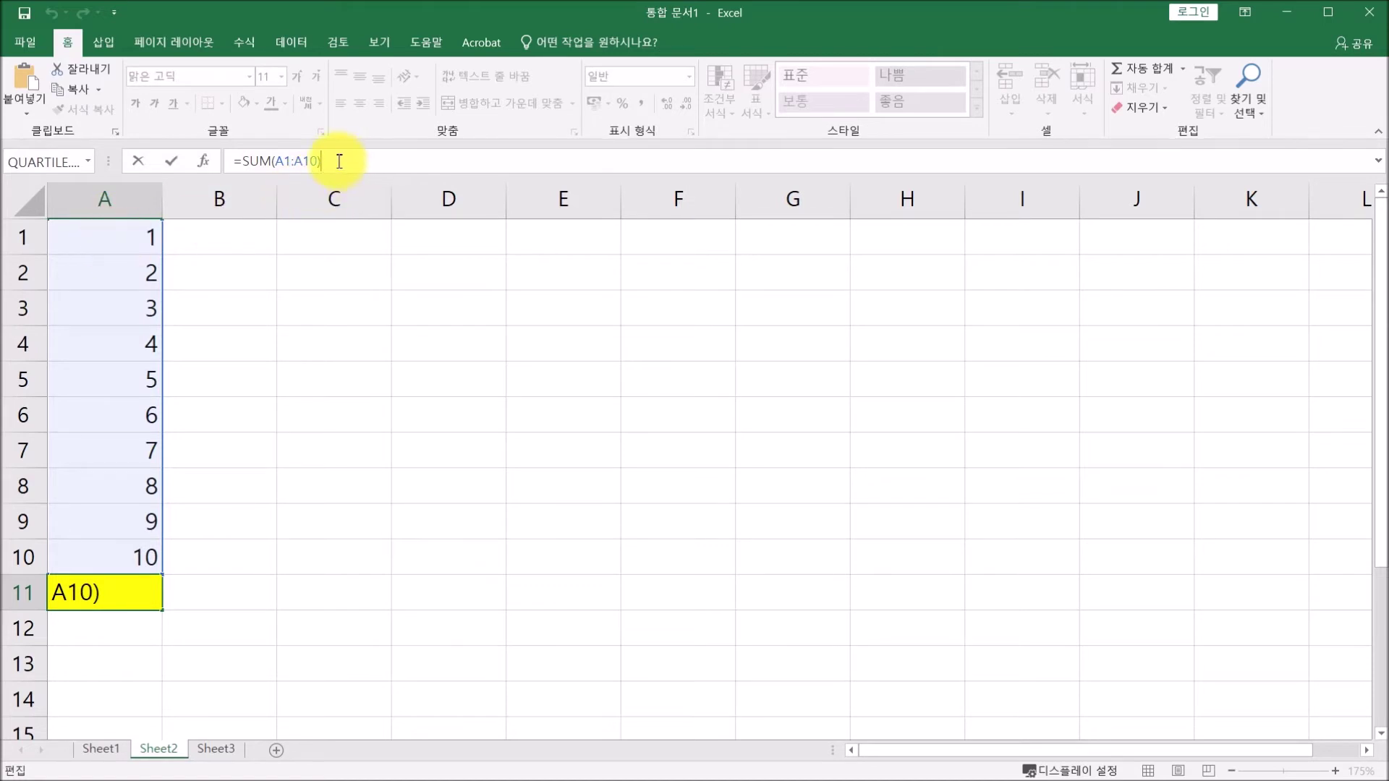
{"action": "key", "text": "Return"}
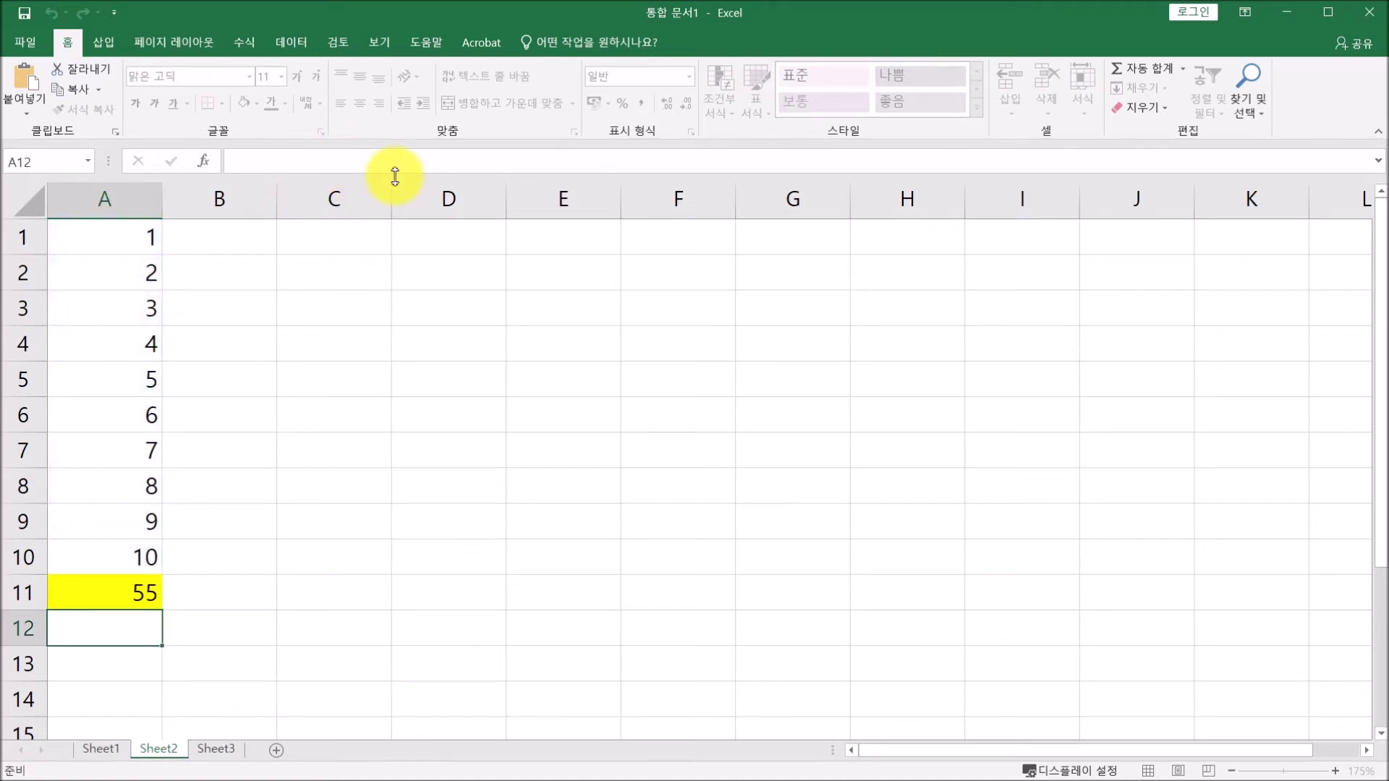
Enter 11 and 12 in B1:B2 and extend the series down to 20 in B10.
{"action": "left_click", "coordinate": [237, 244]}
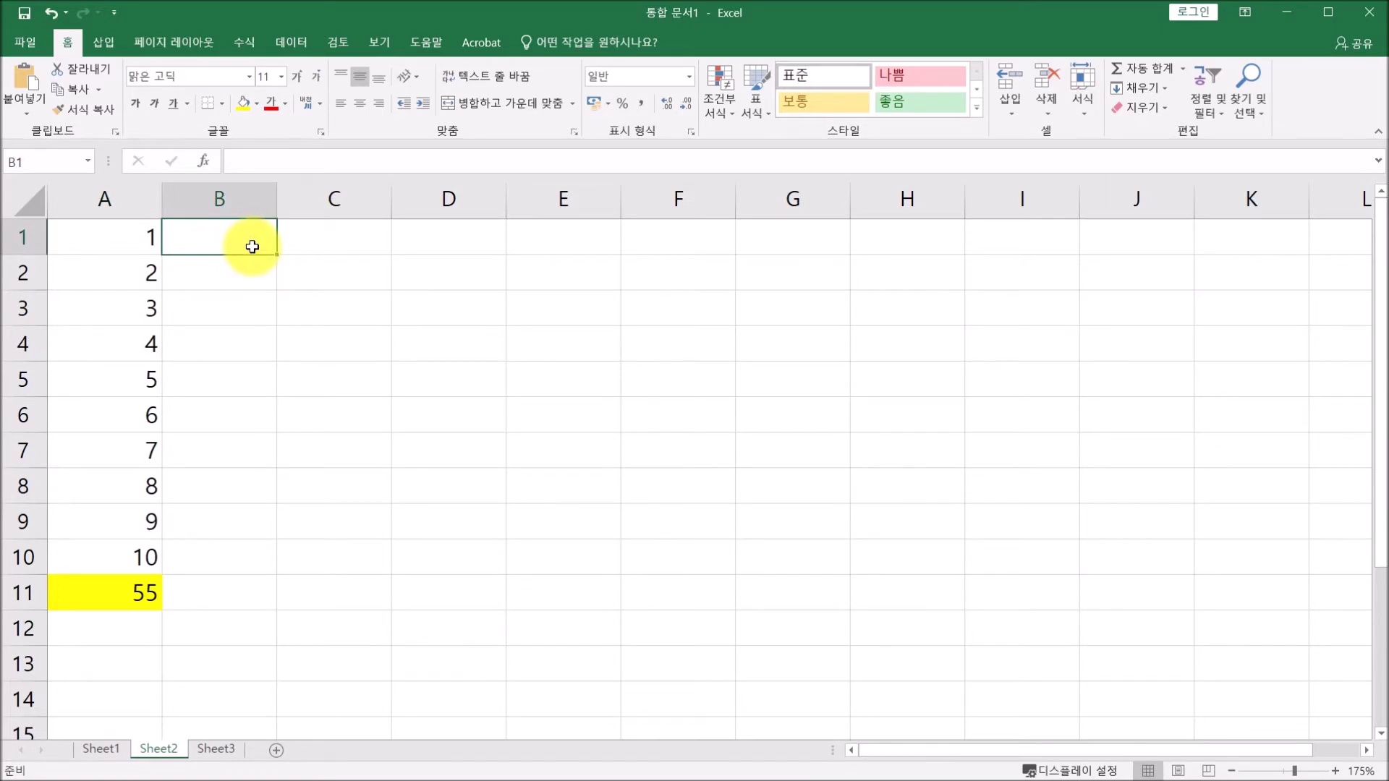
{"action": "type", "text": "11"}
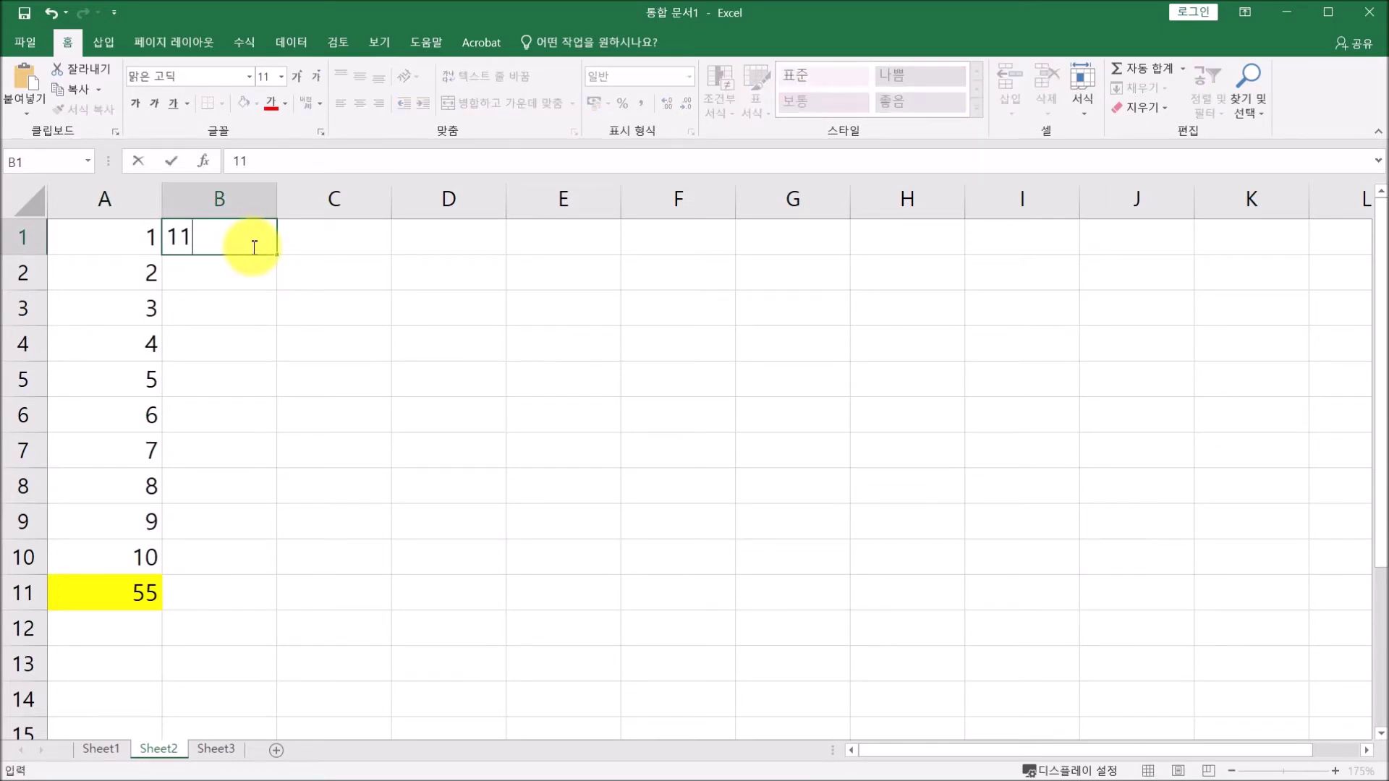
{"action": "key", "text": "Return"}
{"action": "type", "text": "12"}
{"action": "key", "text": "Return"}
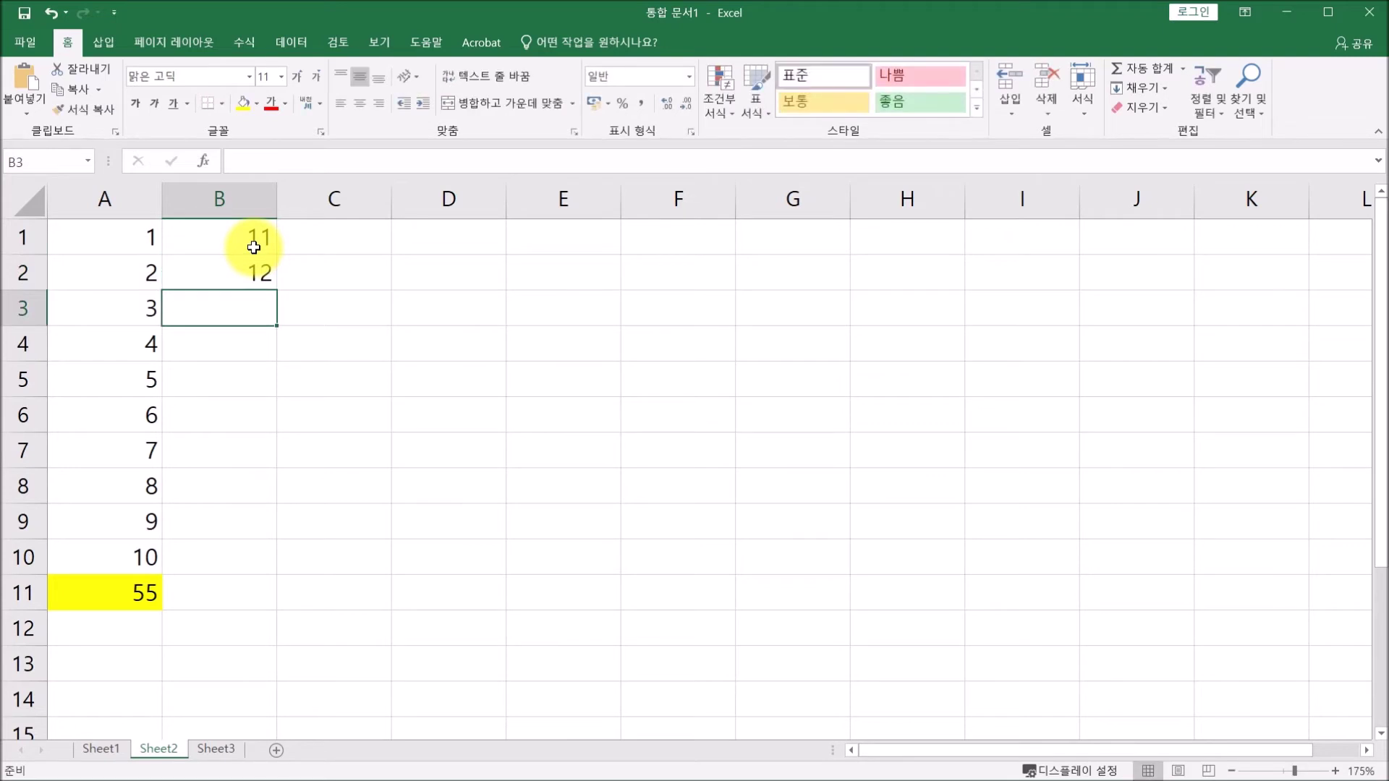
{"action": "left_click", "coordinate": [256, 229]}
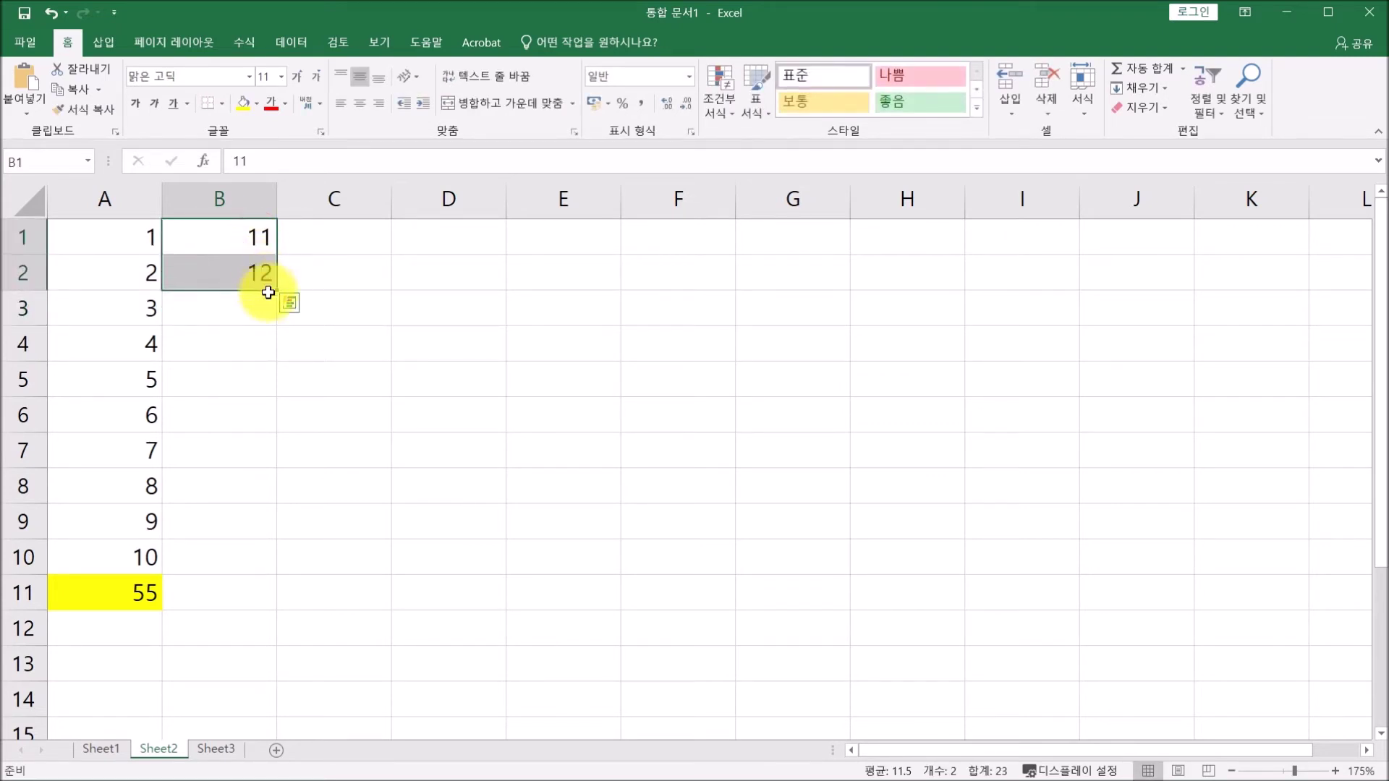
{"action": "left_click_drag", "start_coordinate": [277, 290], "coordinate": [272, 576]}
AutoSum B11 and clear it, then copy A11's yellow total into B11 to show 155.
{"action": "left_click_drag", "start_coordinate": [198, 232], "coordinate": [219, 588]}
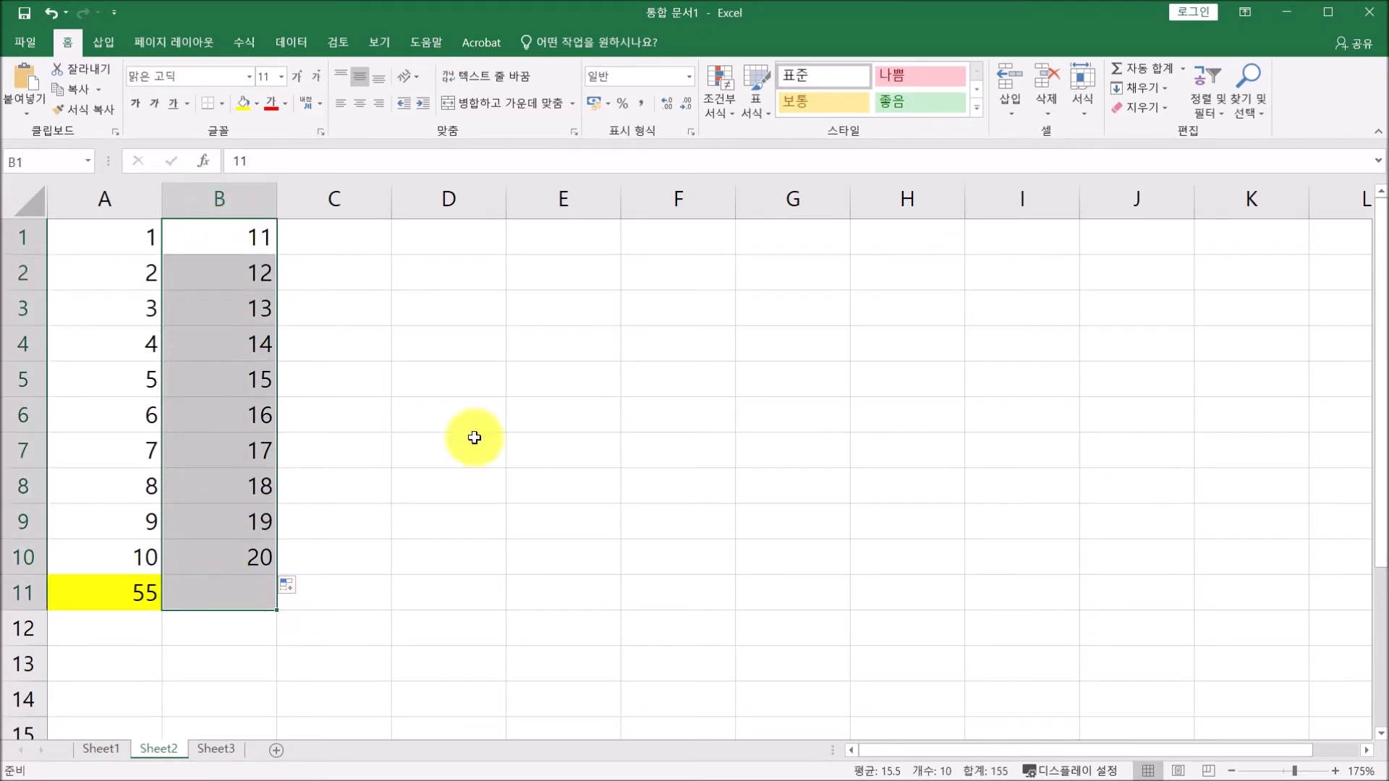
{"action": "left_click", "coordinate": [1138, 68]}
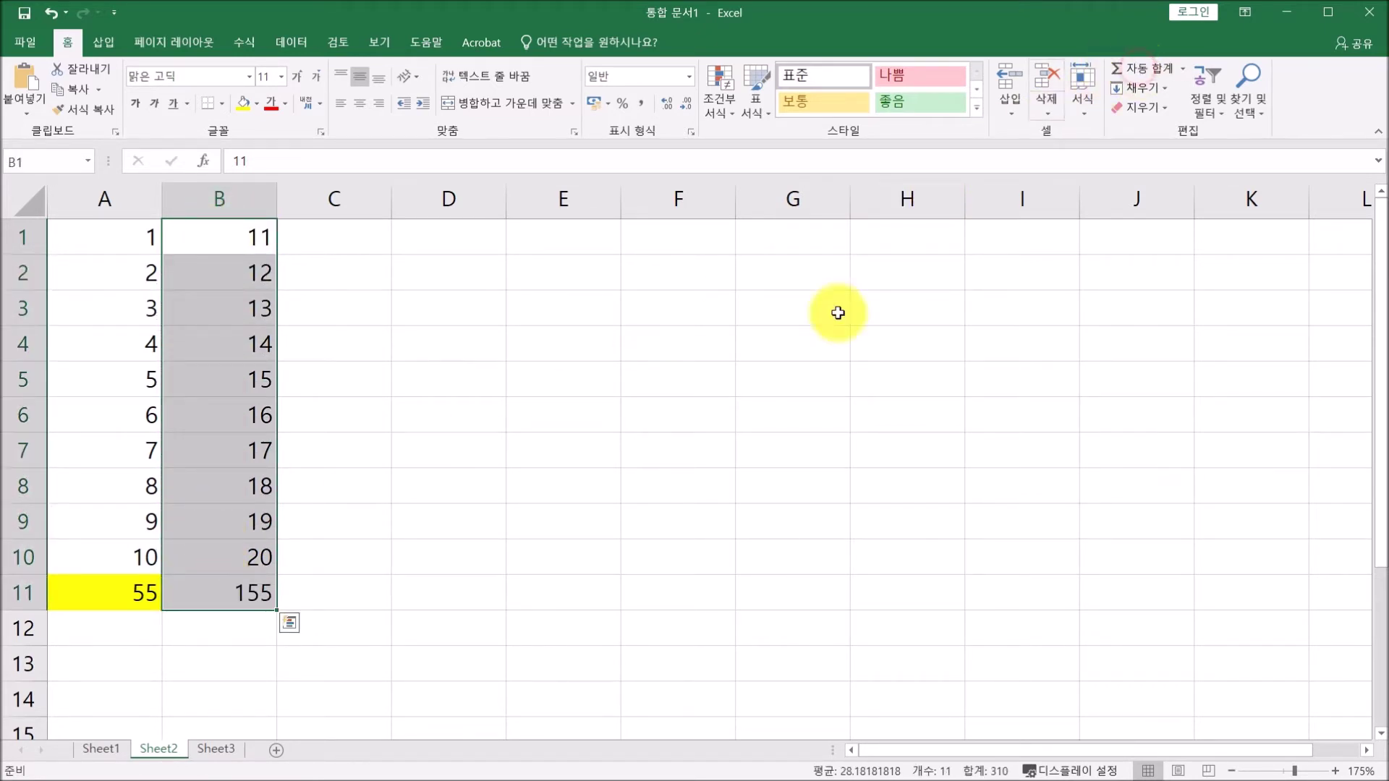
{"action": "left_click", "coordinate": [225, 589]}
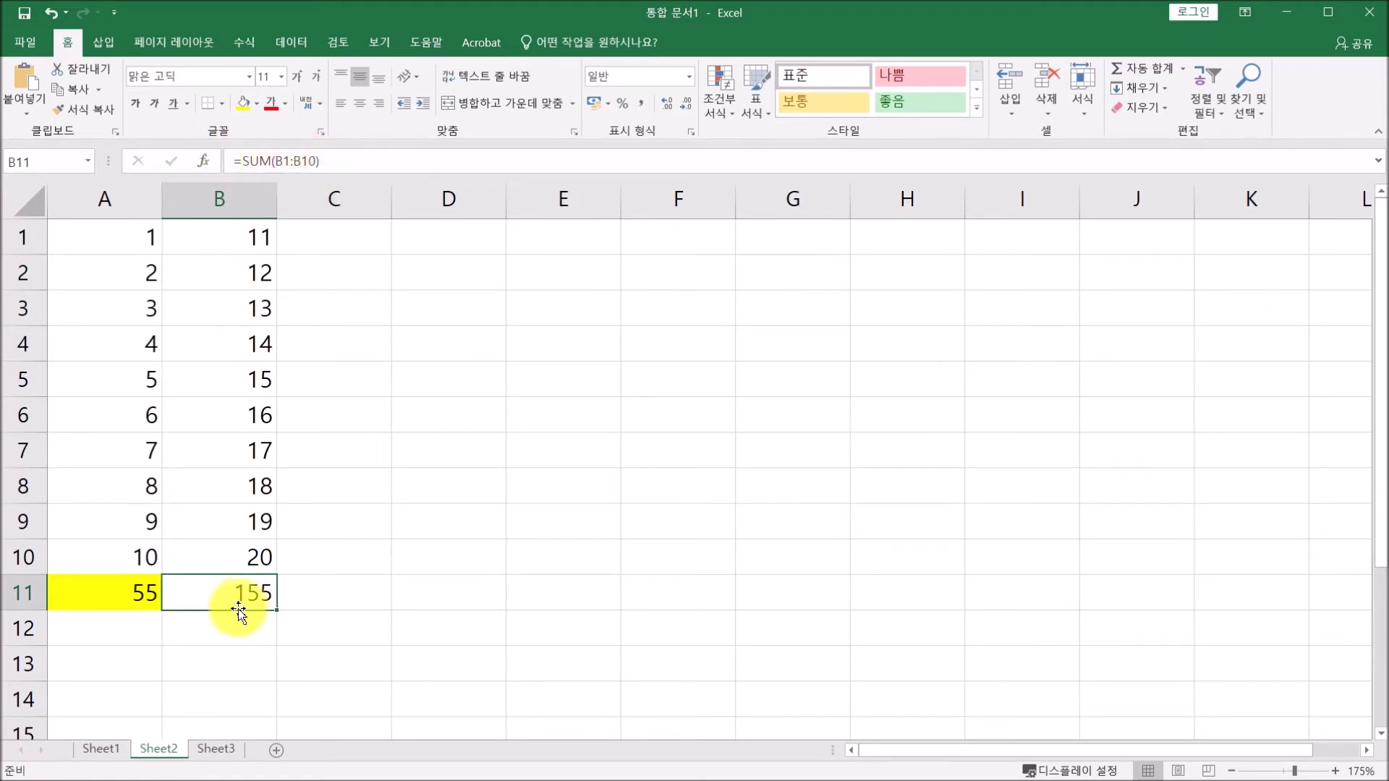
{"action": "key", "text": "Delete"}
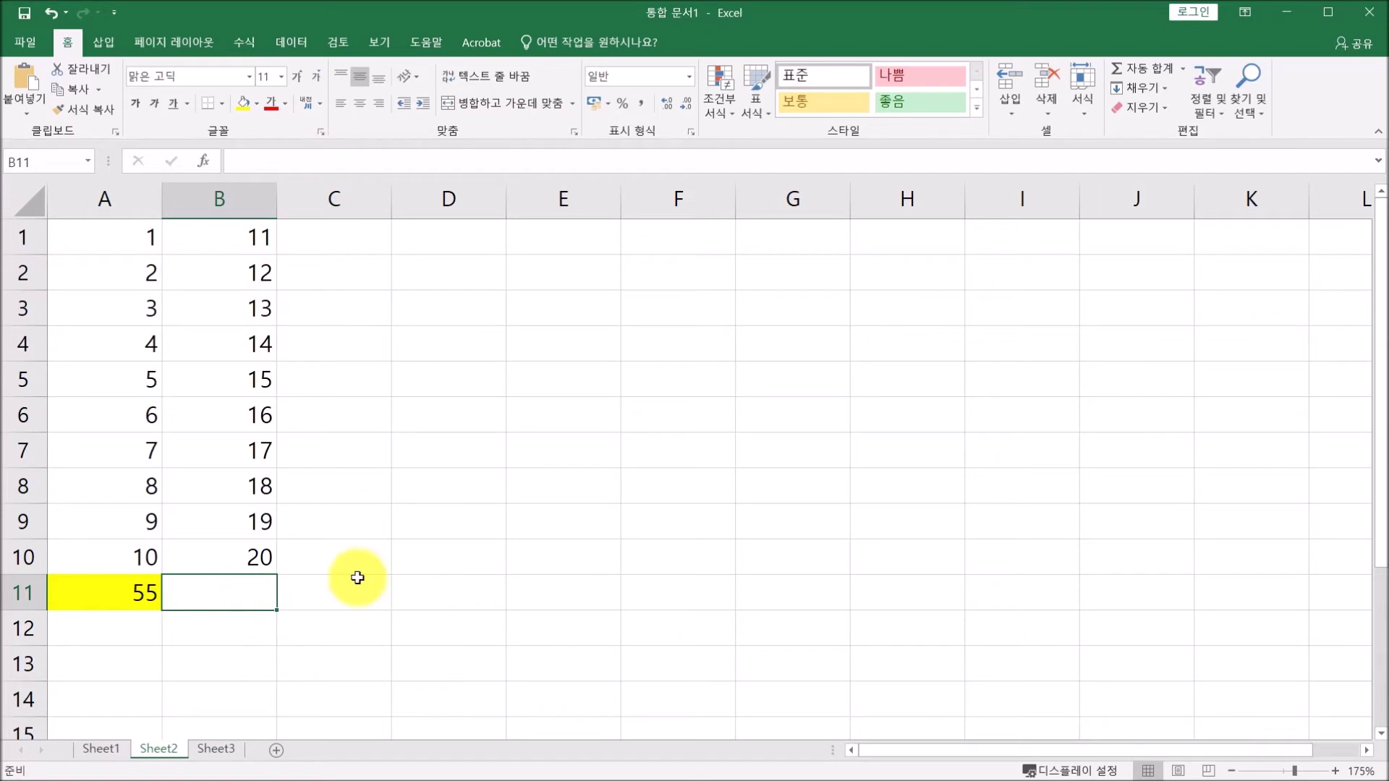
{"action": "left_click", "coordinate": [115, 597]}
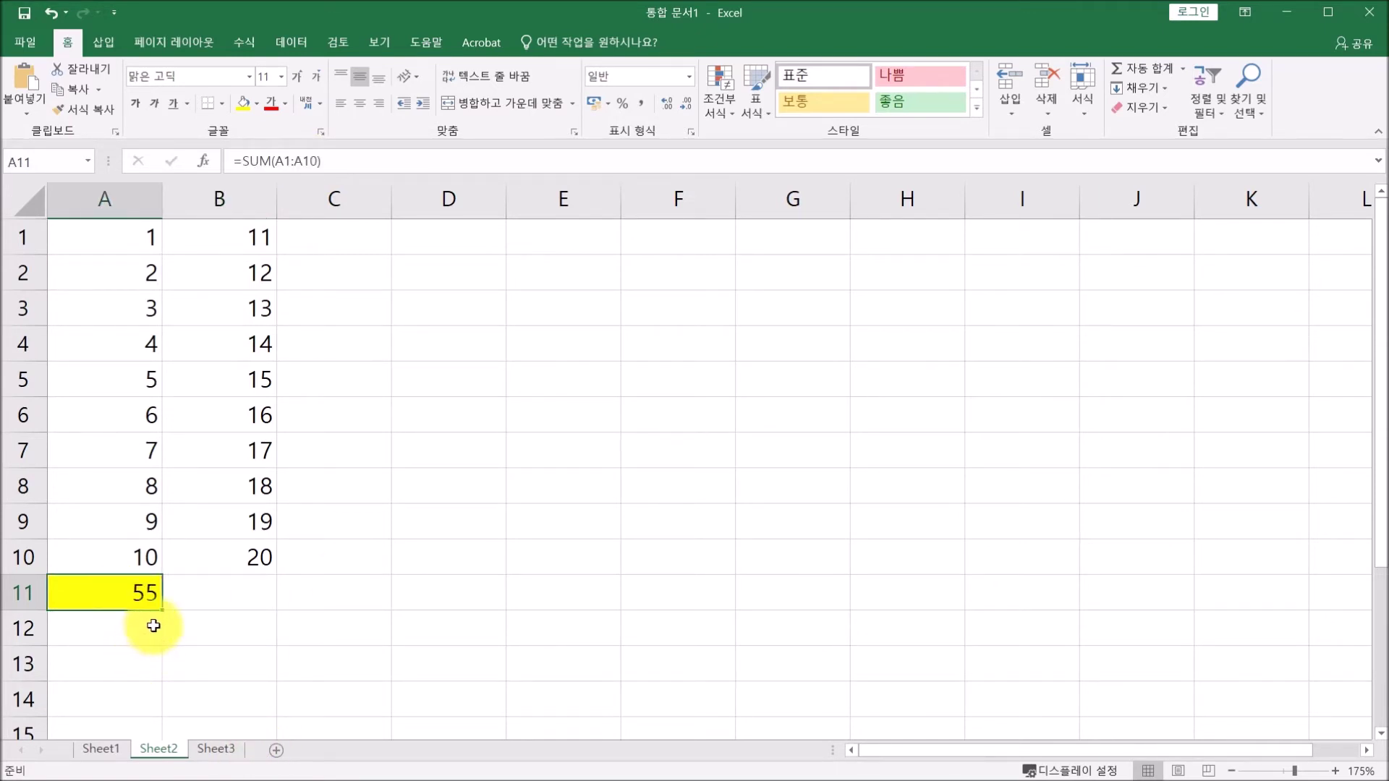
{"action": "left_click_drag", "start_coordinate": [162, 614], "coordinate": [246, 606]}
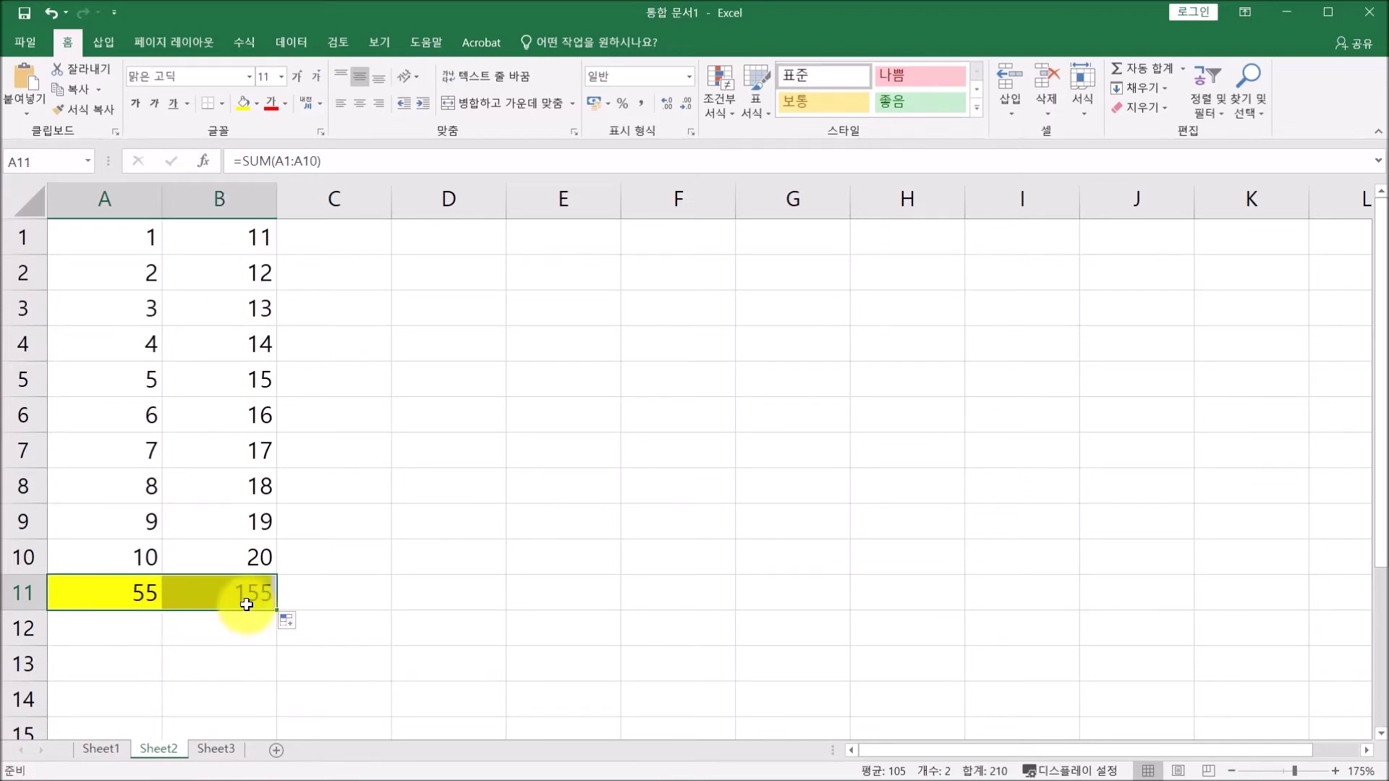
{"action": "left_click", "coordinate": [242, 596]}
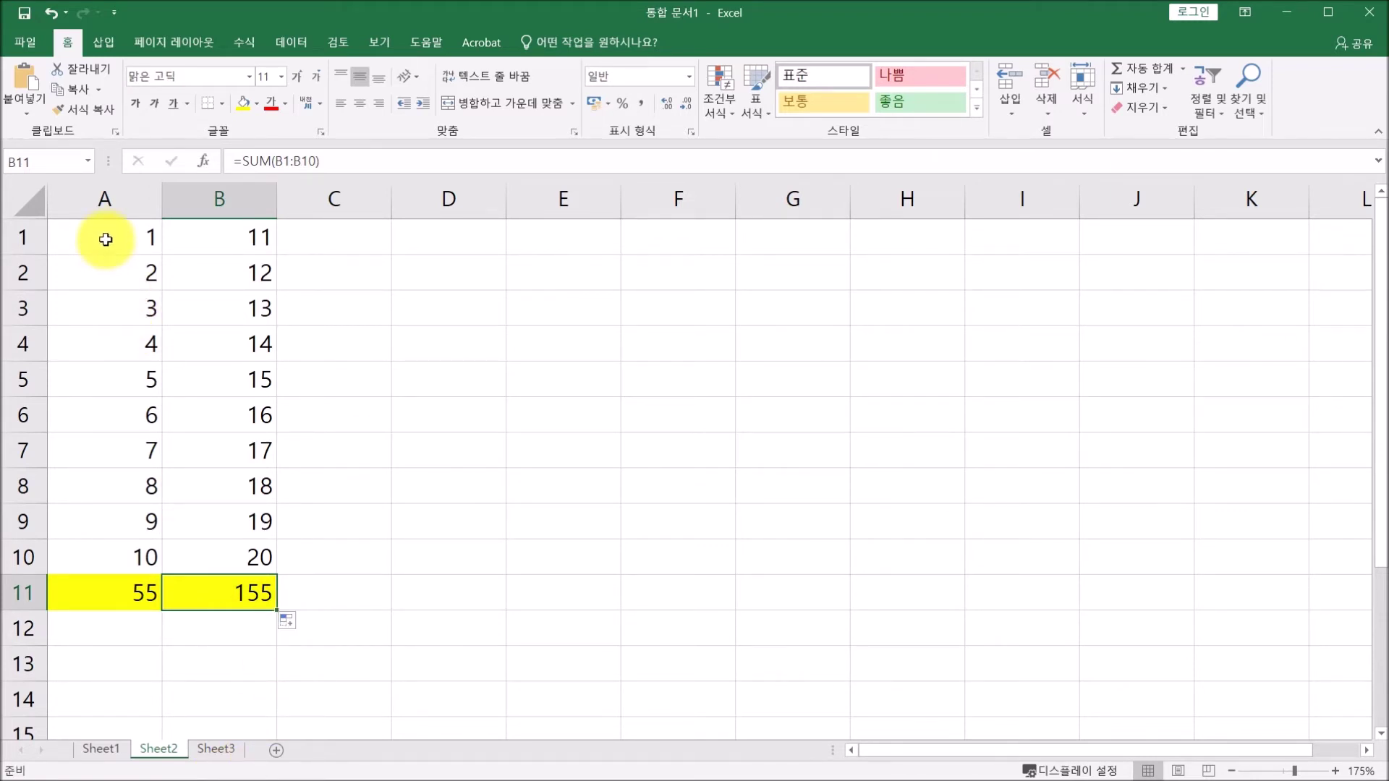
Extend the A1:B10 series right through column J up to 100 and copy the row 11 total across.
{"action": "left_click", "coordinate": [109, 238]}
{"action": "left_click_drag", "start_coordinate": [114, 239], "coordinate": [201, 555]}
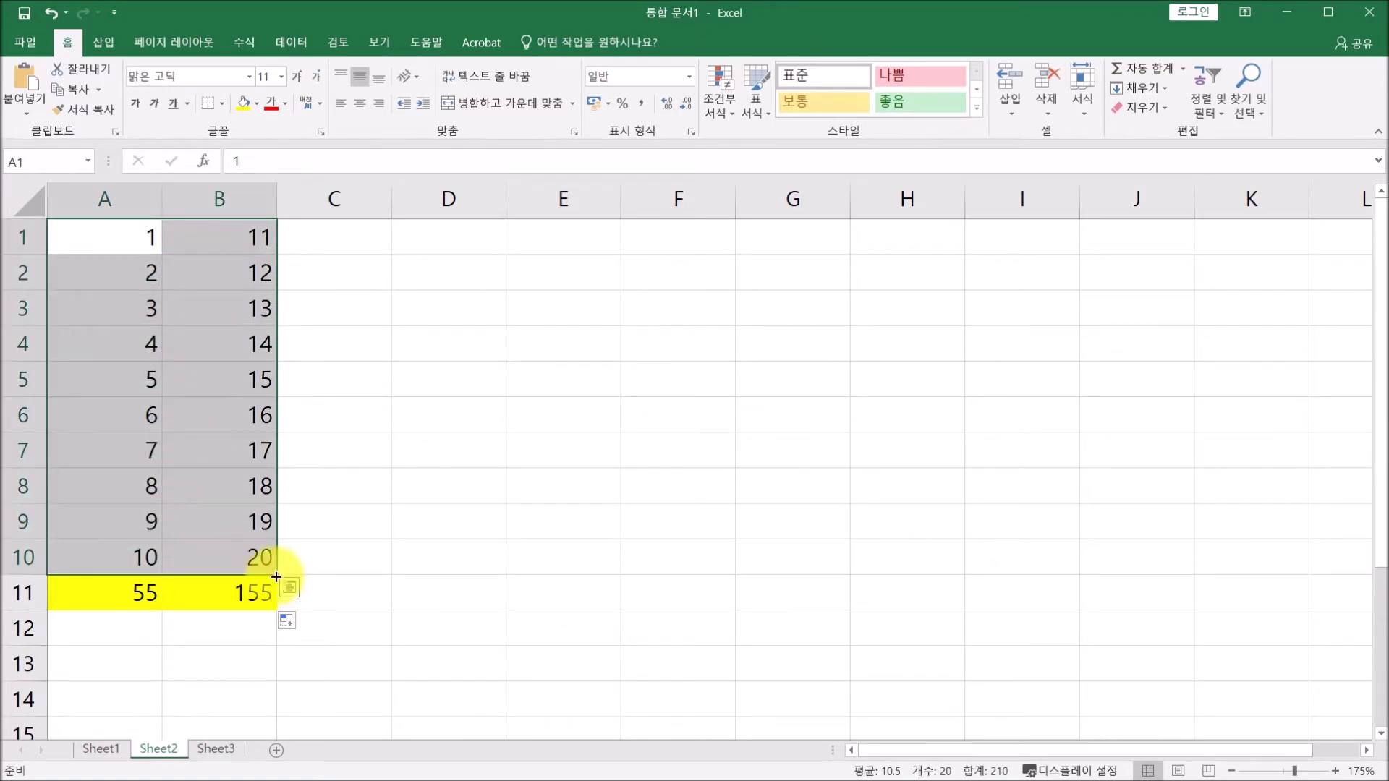
{"action": "left_click_drag", "start_coordinate": [275, 577], "coordinate": [1039, 574]}
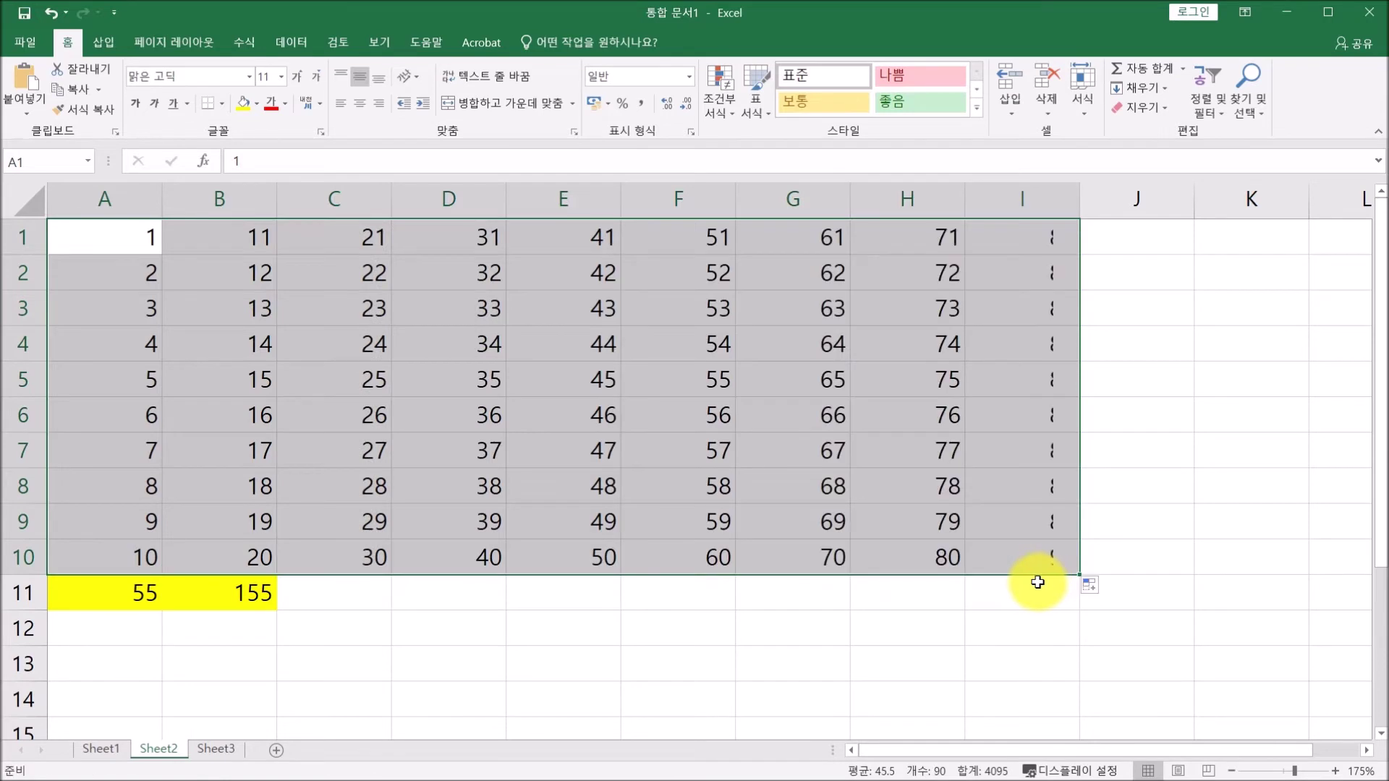
{"action": "left_click_drag", "start_coordinate": [1078, 576], "coordinate": [1151, 576]}
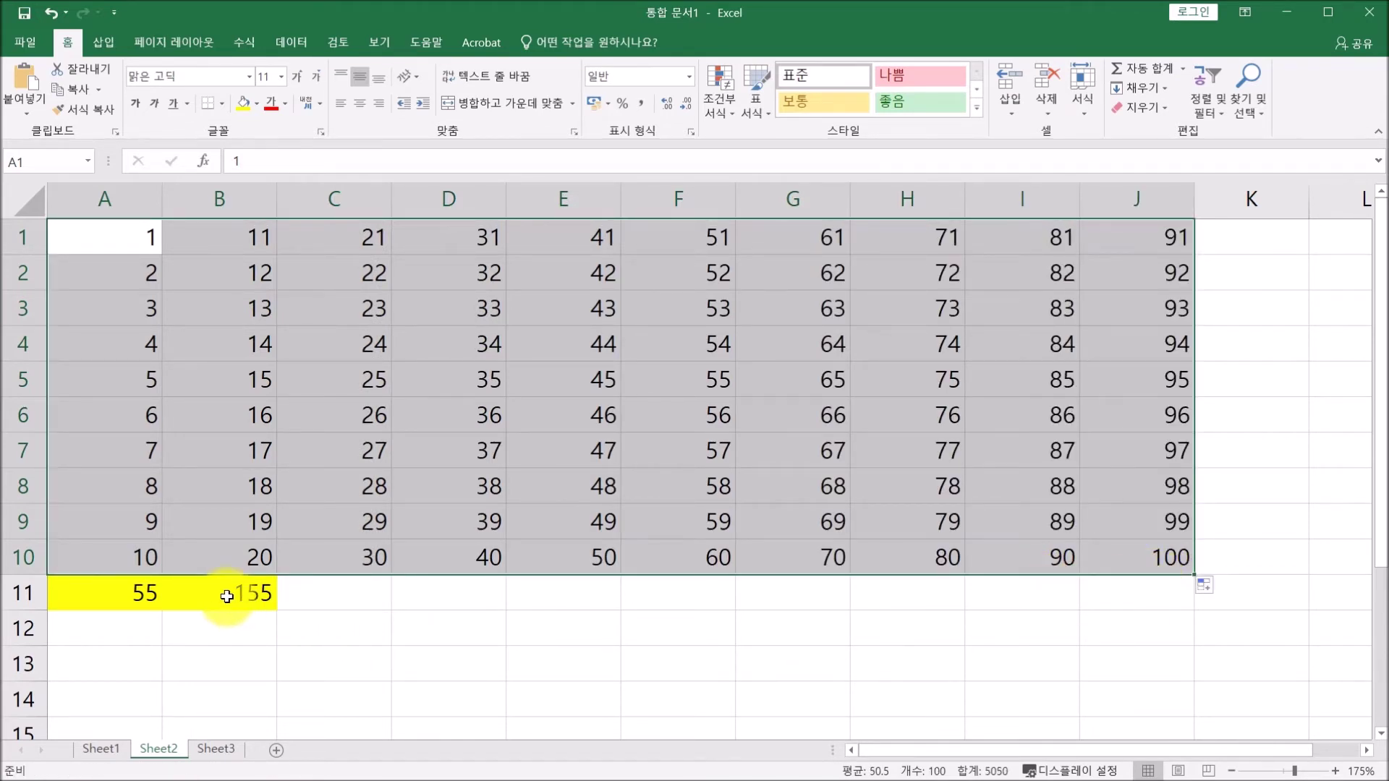
{"action": "left_click", "coordinate": [230, 600]}
{"action": "left_click_drag", "start_coordinate": [279, 612], "coordinate": [1147, 591]}
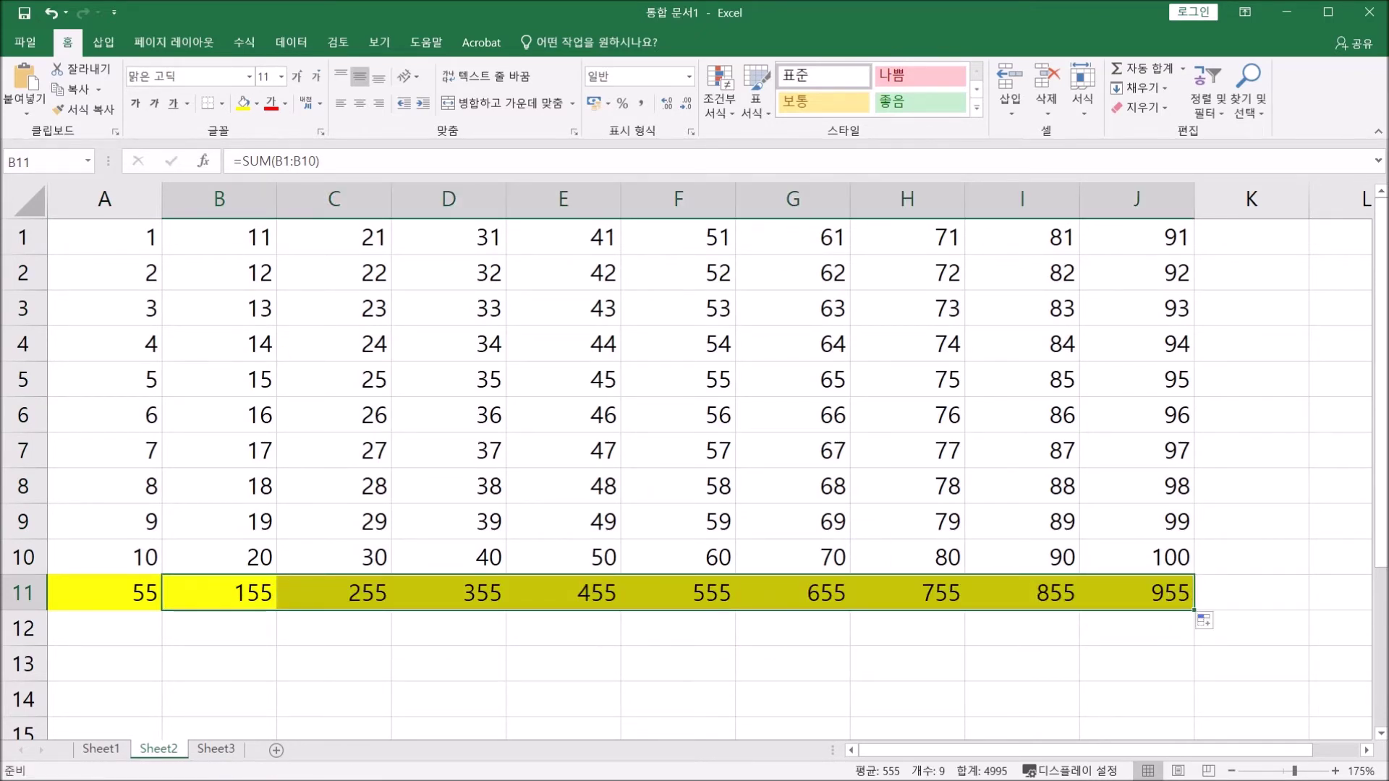
AutoSum the A11:J11 totals into K11 for a grand total of 5050.
{"action": "left_click", "coordinate": [91, 595]}
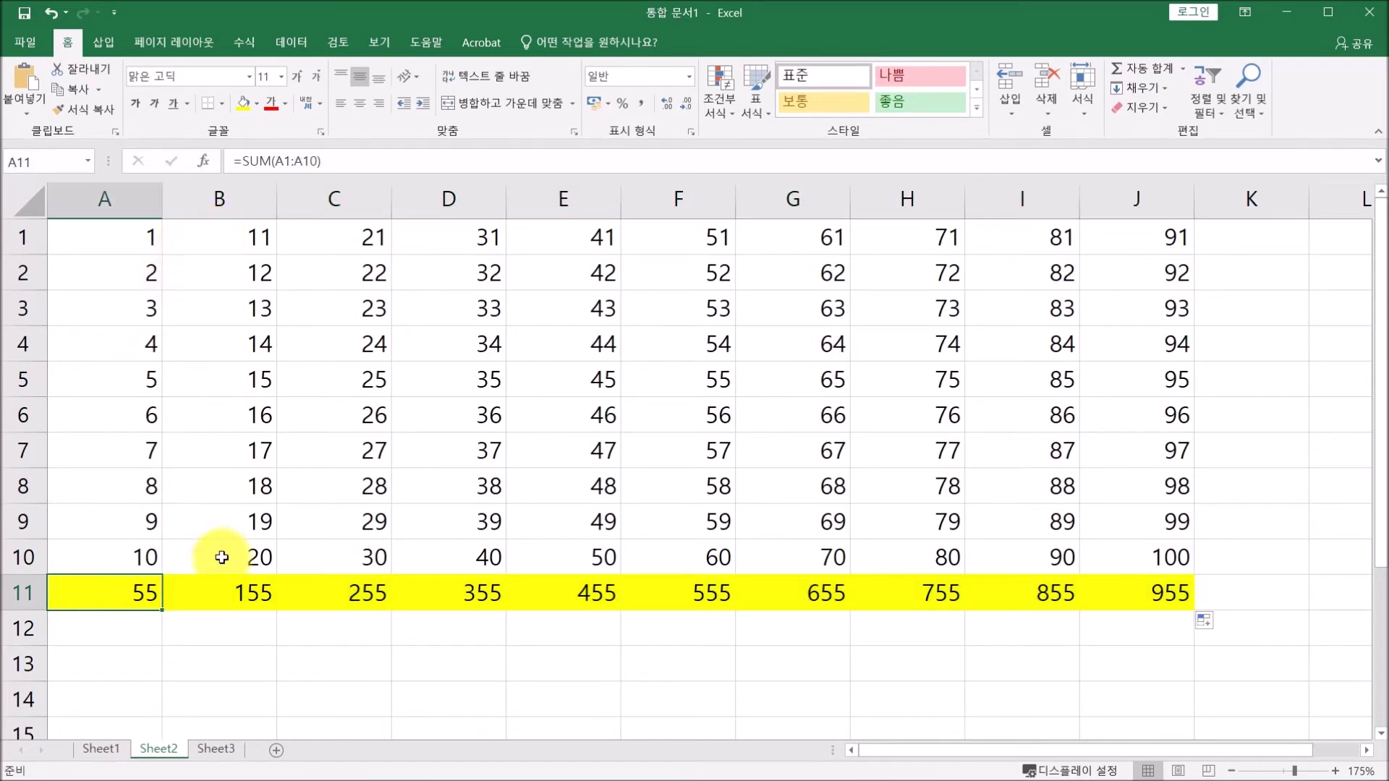
{"action": "left_click", "coordinate": [236, 595]}
{"action": "left_click", "coordinate": [148, 595]}
{"action": "left_click_drag", "start_coordinate": [149, 594], "coordinate": [1243, 590]}
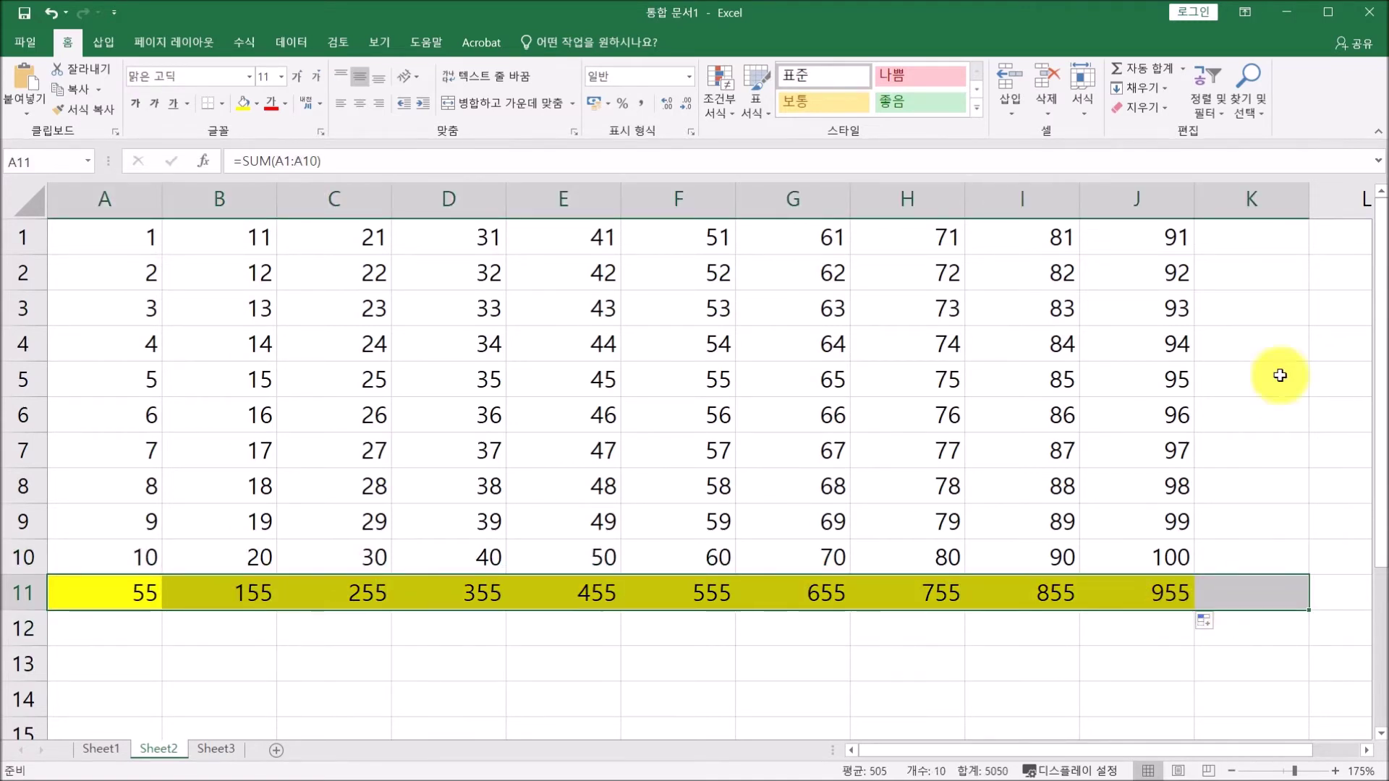
{"action": "left_click", "coordinate": [1133, 68]}
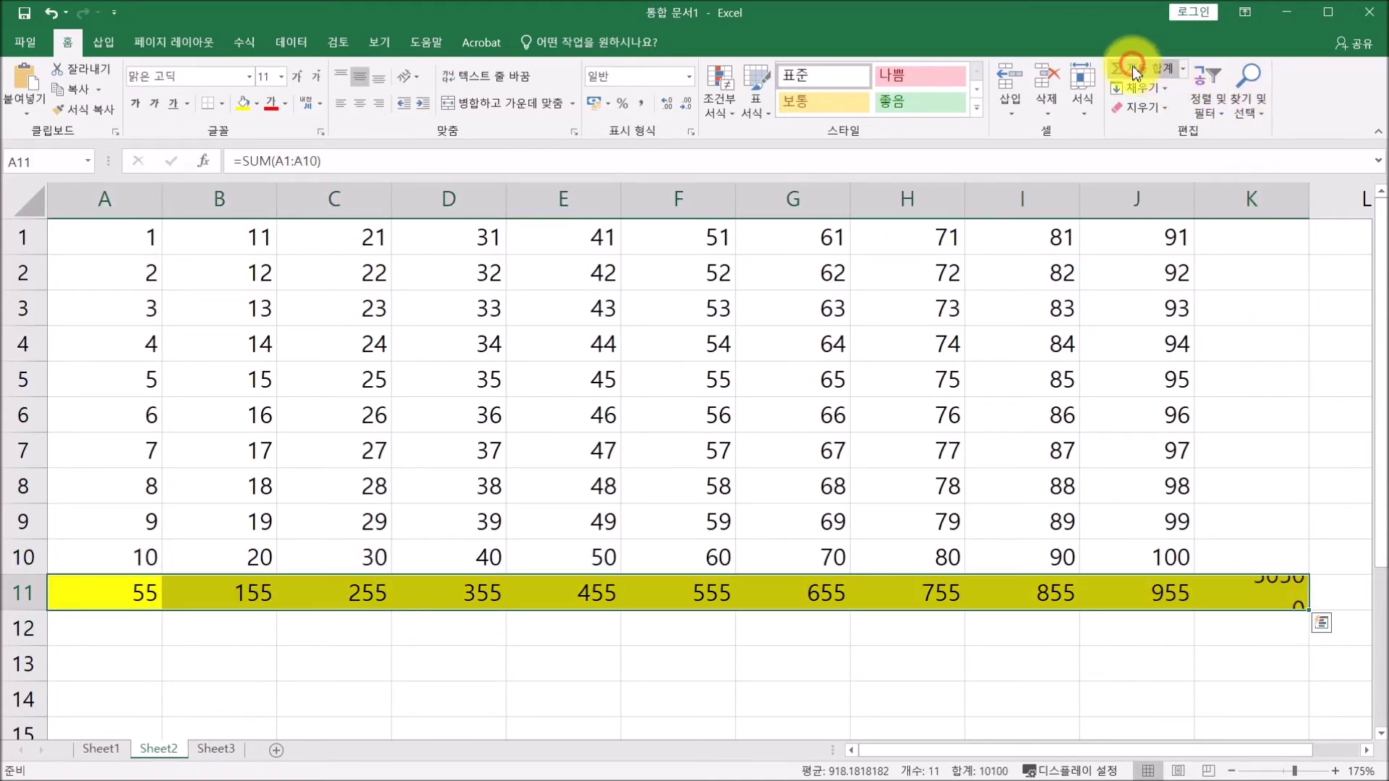
{"action": "left_click", "coordinate": [1249, 582]}
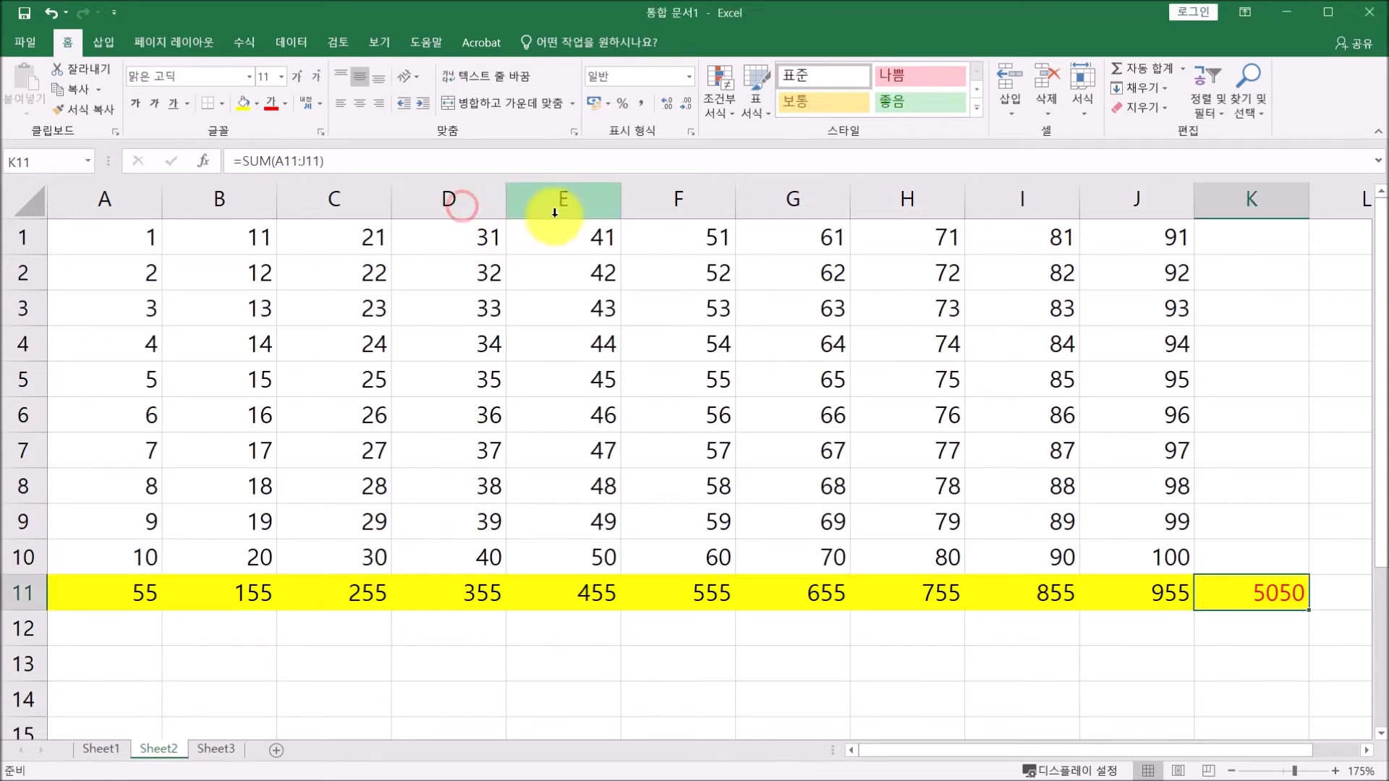
Delete columns D through K and clear the totals in B11 and C11.
{"action": "left_click_drag", "start_coordinate": [449, 196], "coordinate": [1244, 206]}
{"action": "right_click", "coordinate": [1244, 206]}
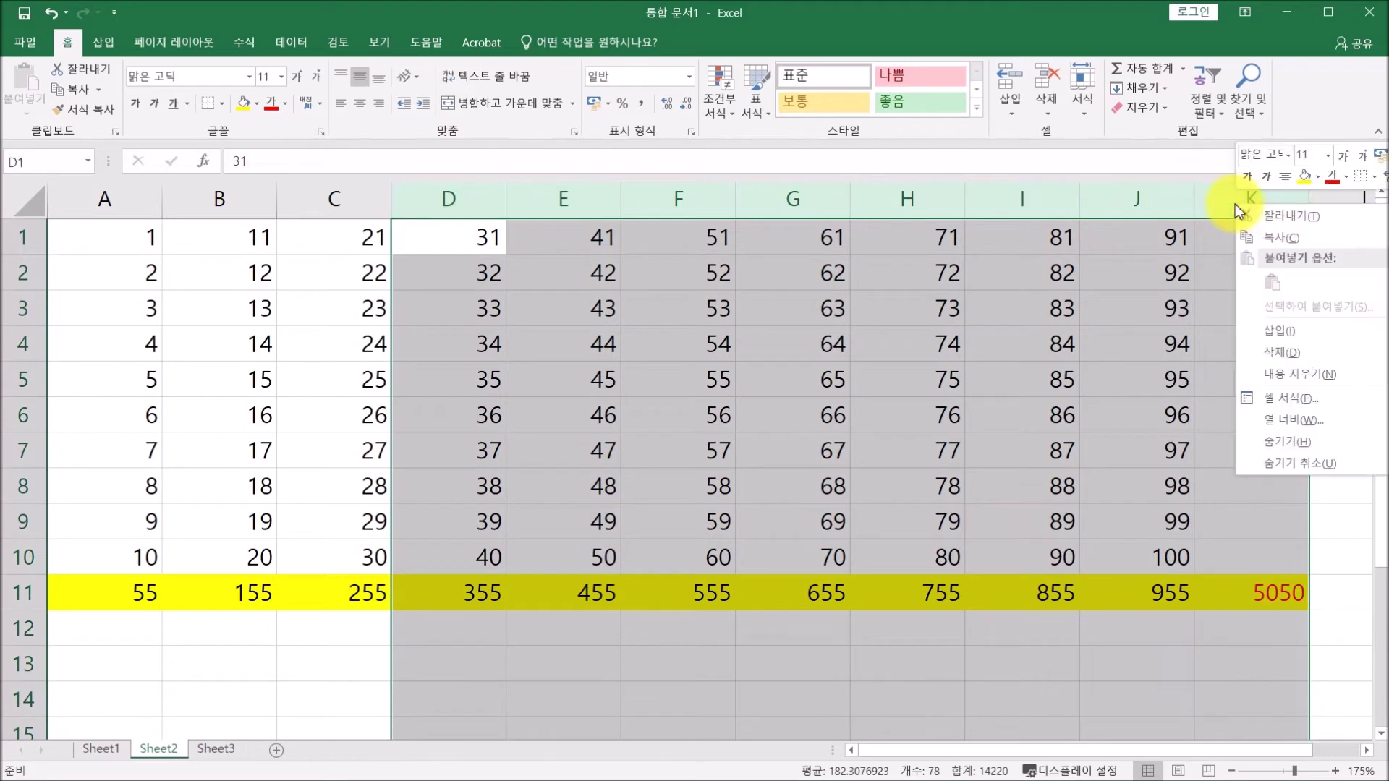
{"action": "left_click", "coordinate": [1277, 354]}
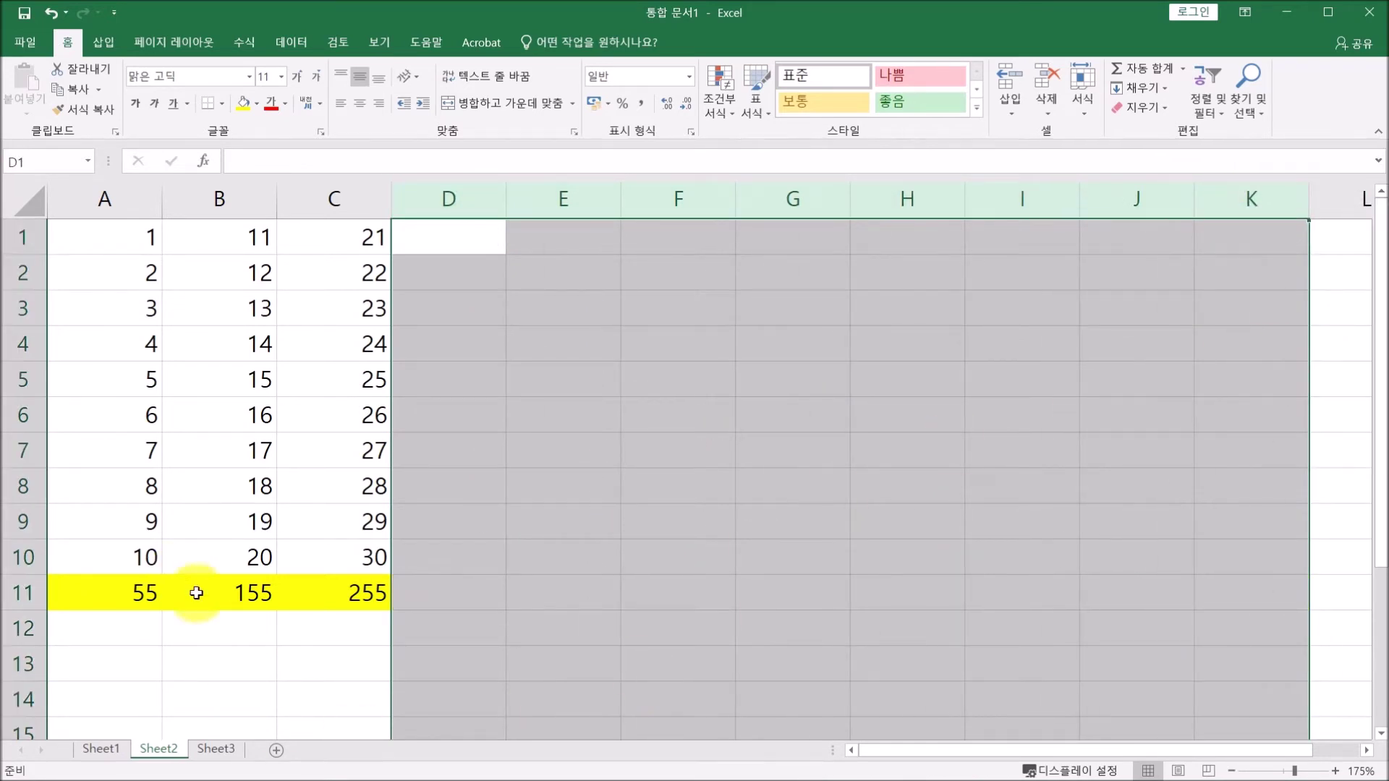
{"action": "left_click", "coordinate": [195, 591]}
{"action": "left_click_drag", "start_coordinate": [289, 593], "coordinate": [298, 593]}
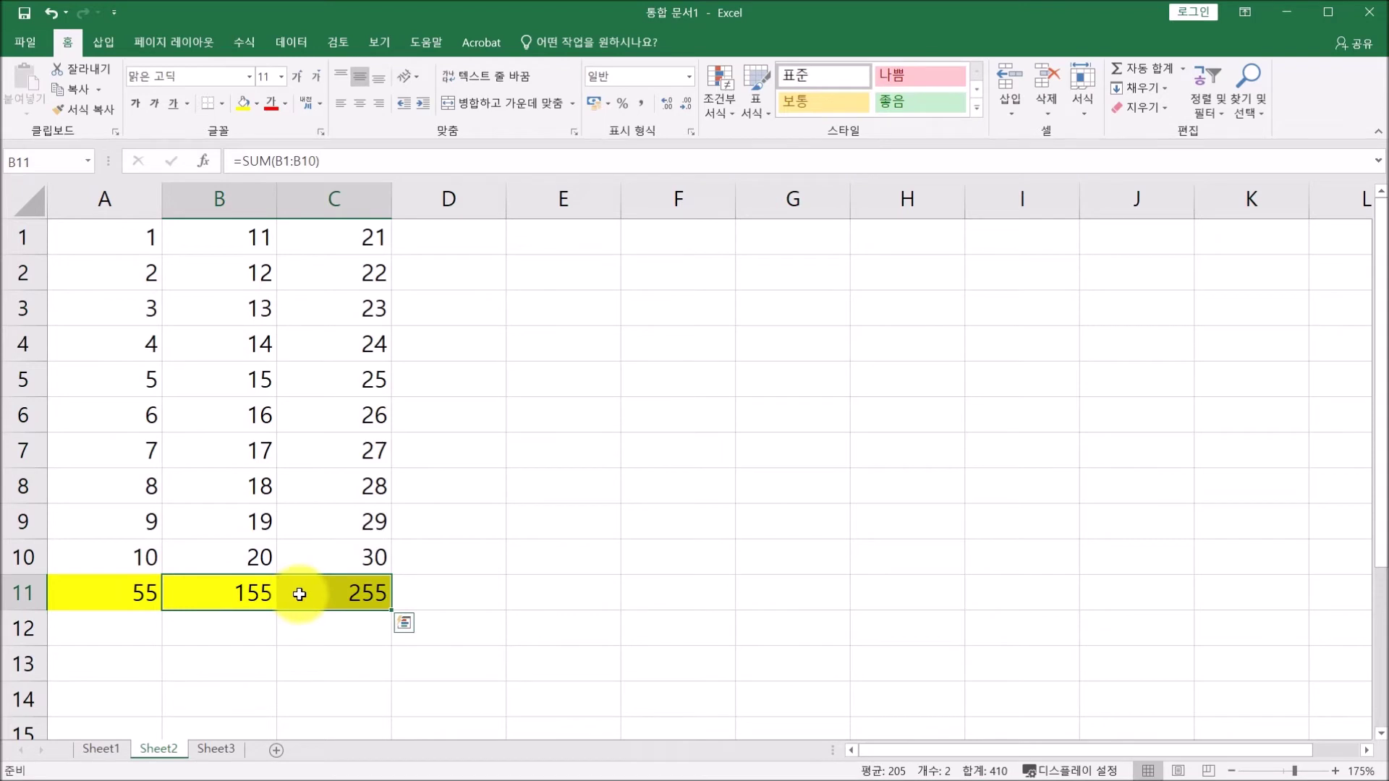
{"action": "key", "text": "Delete"}
Copy A11's sum formula into B11 so it adjusts to column B and shows 155.
{"action": "left_click", "coordinate": [195, 591]}
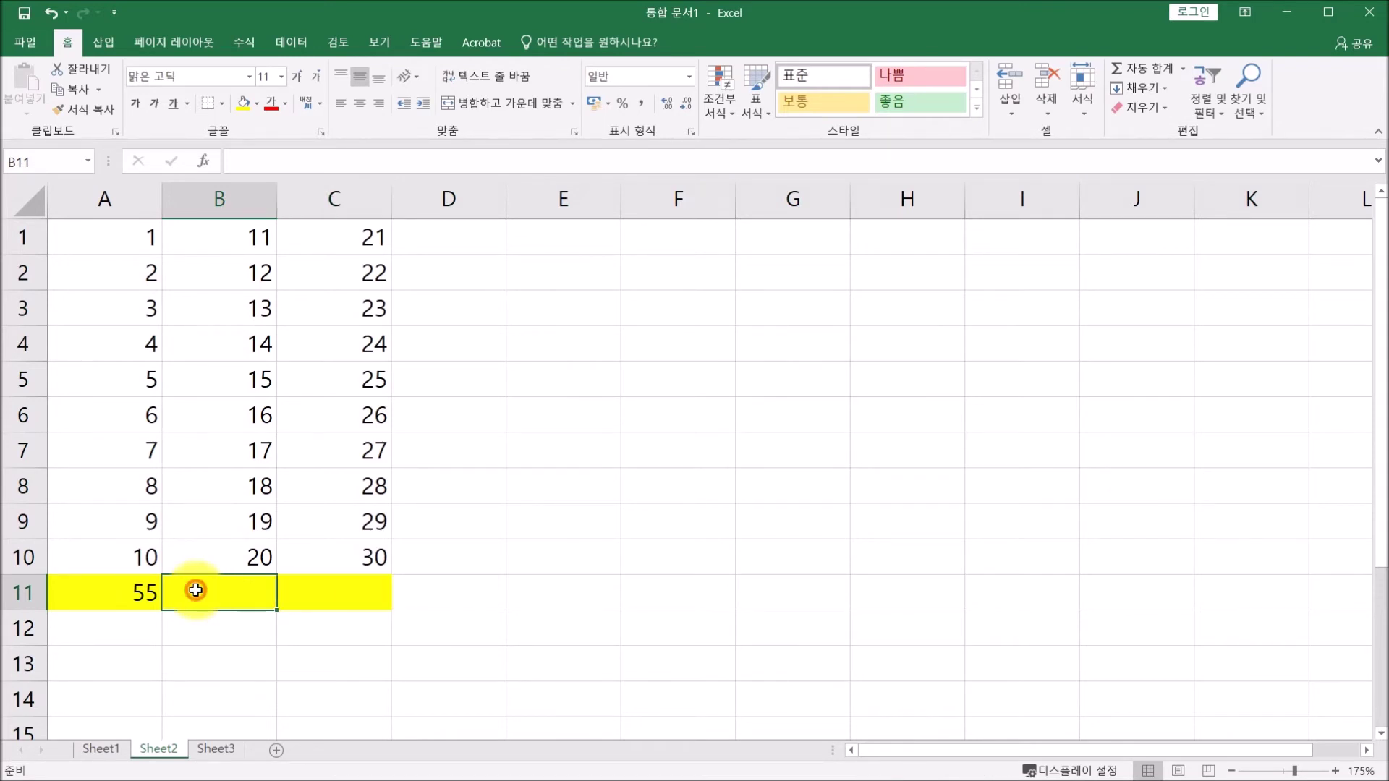
{"action": "left_click", "coordinate": [88, 595]}
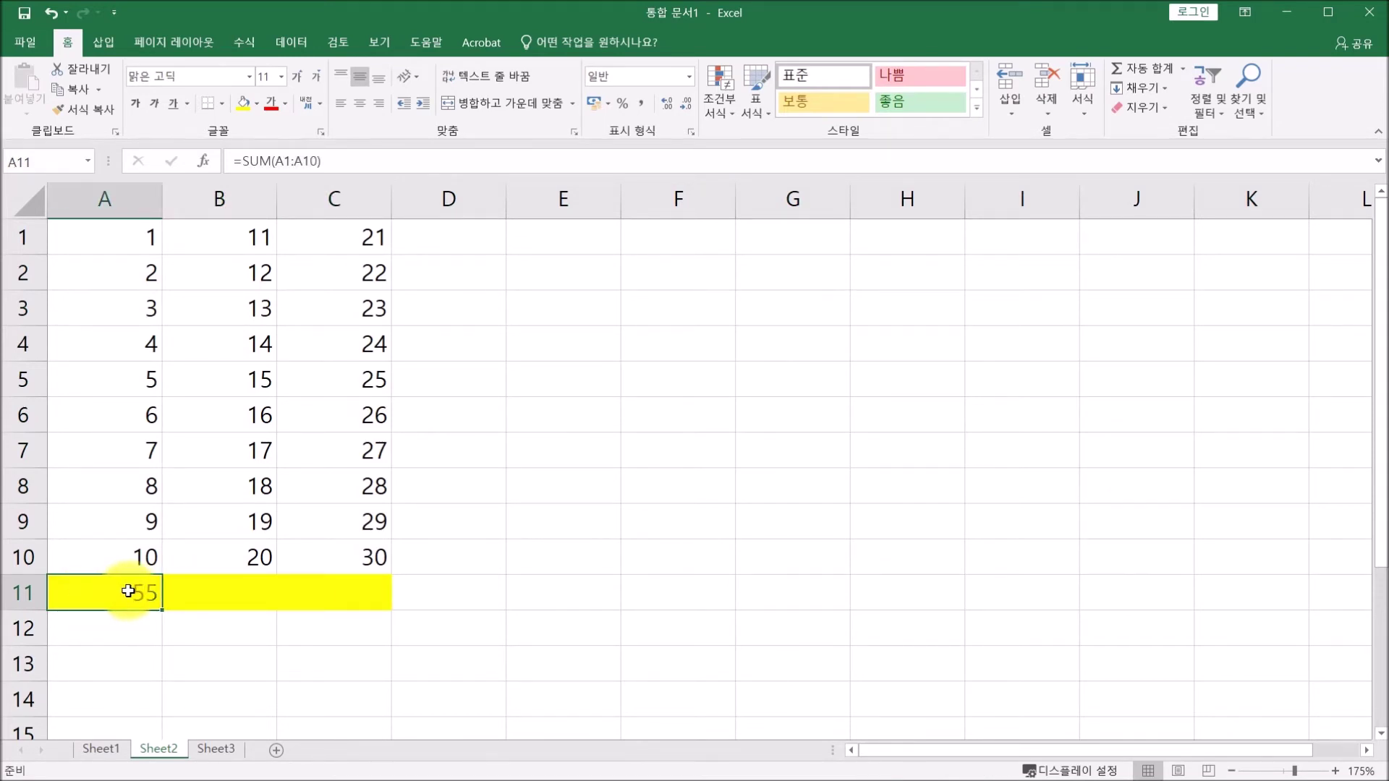
{"action": "left_click", "coordinate": [341, 159]}
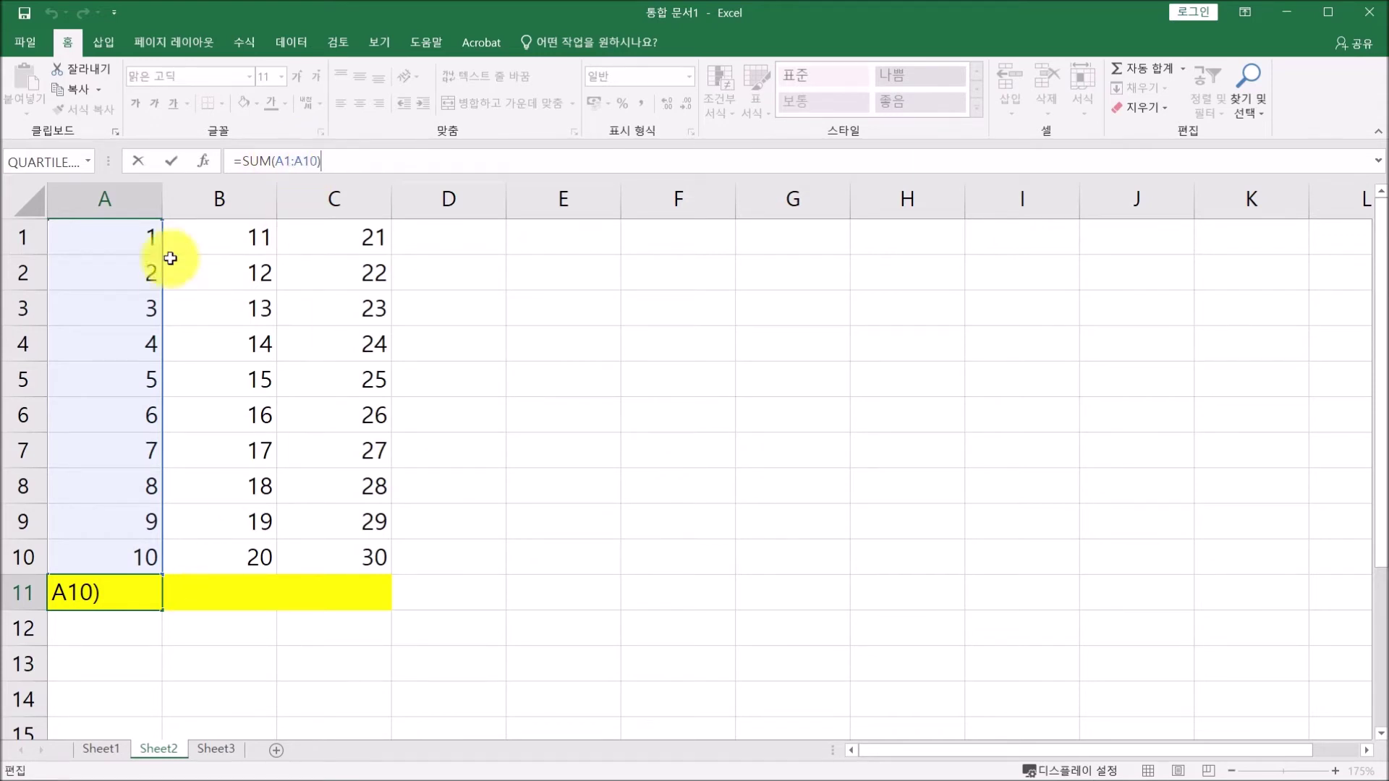
{"action": "left_click", "coordinate": [174, 159]}
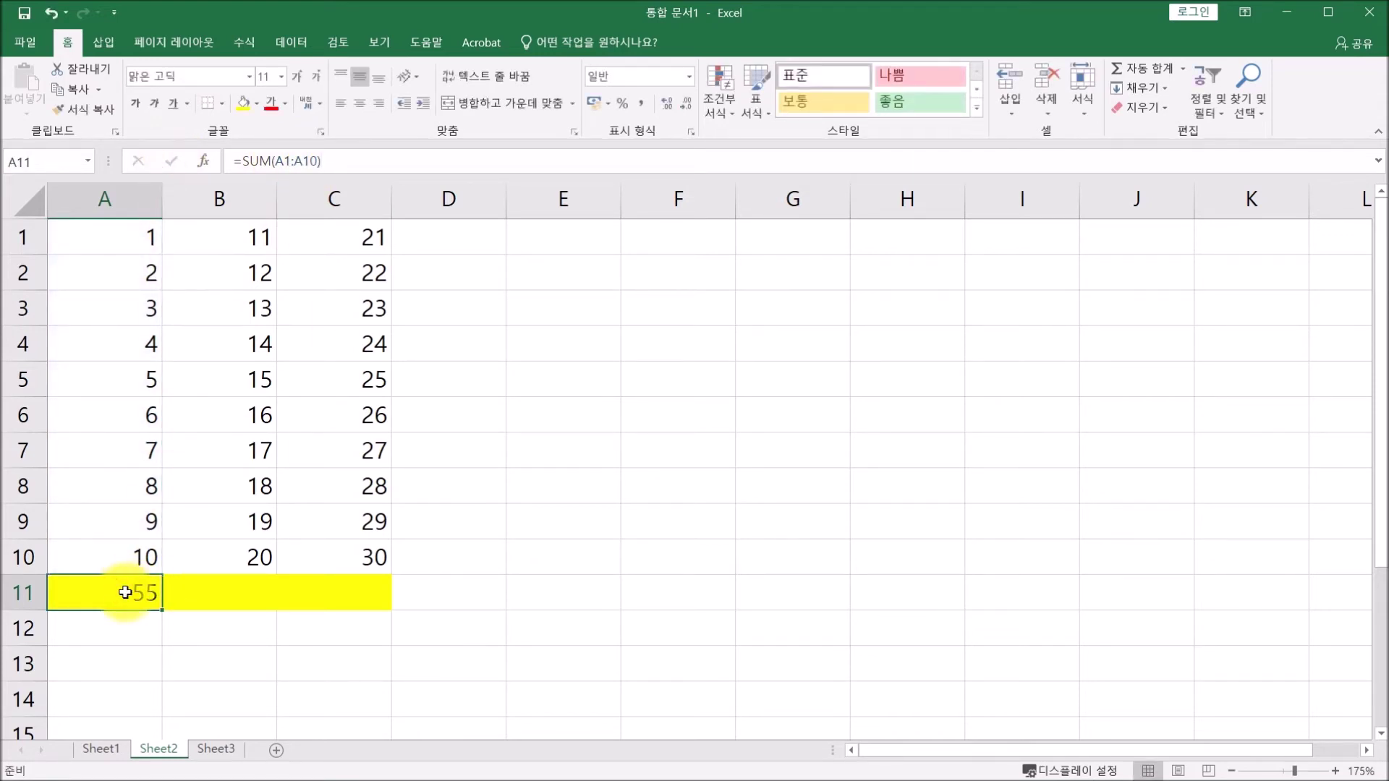
{"action": "key", "text": "ctrl+c"}
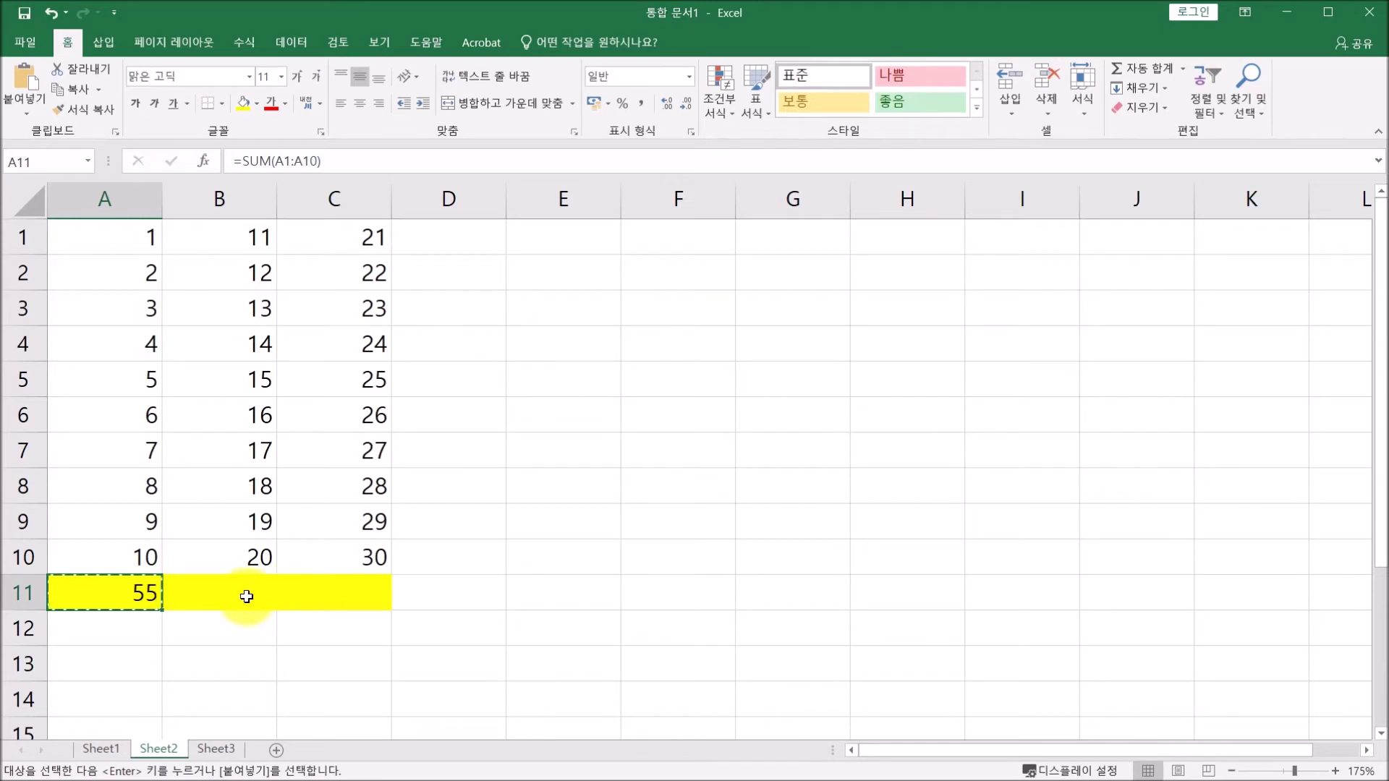
{"action": "left_click", "coordinate": [246, 596]}
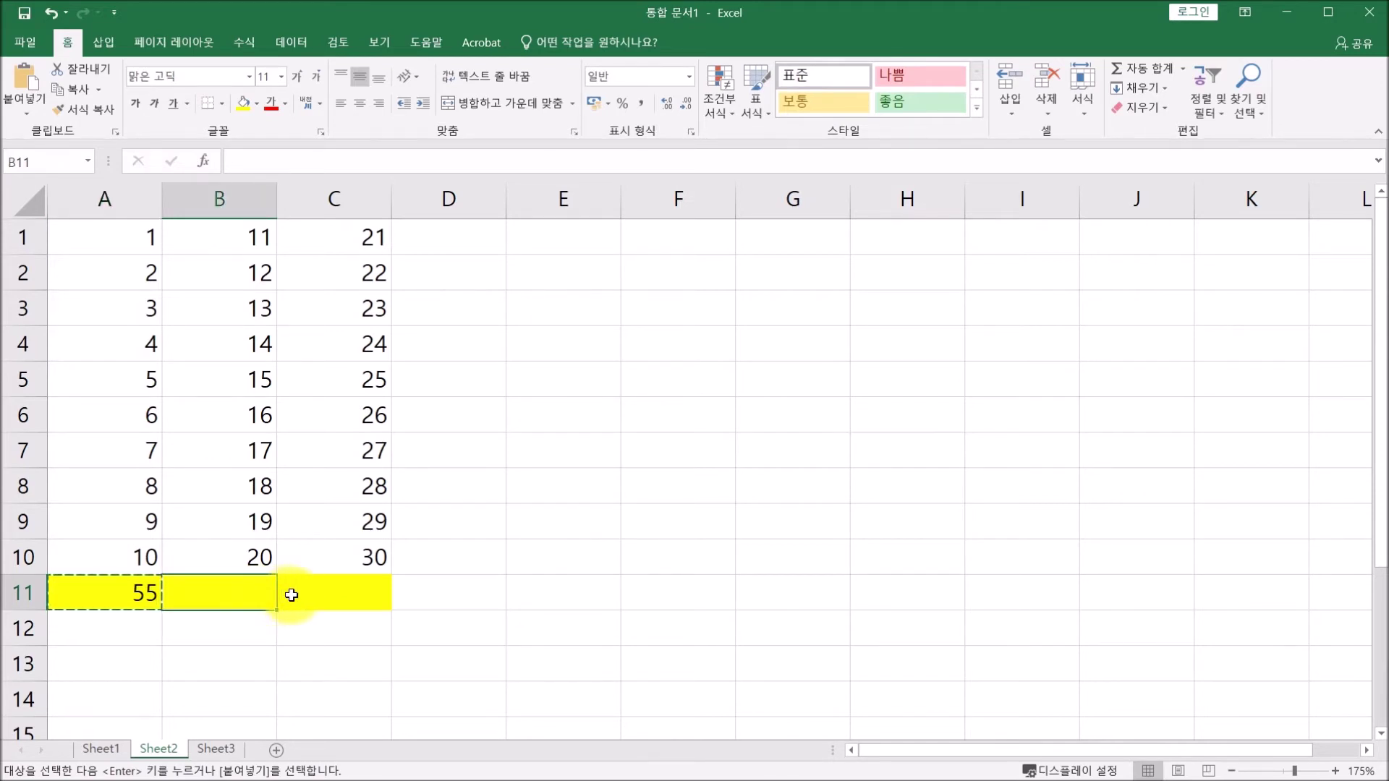
{"action": "key", "text": "ctrl+v"}
{"action": "left_click", "coordinate": [293, 160]}
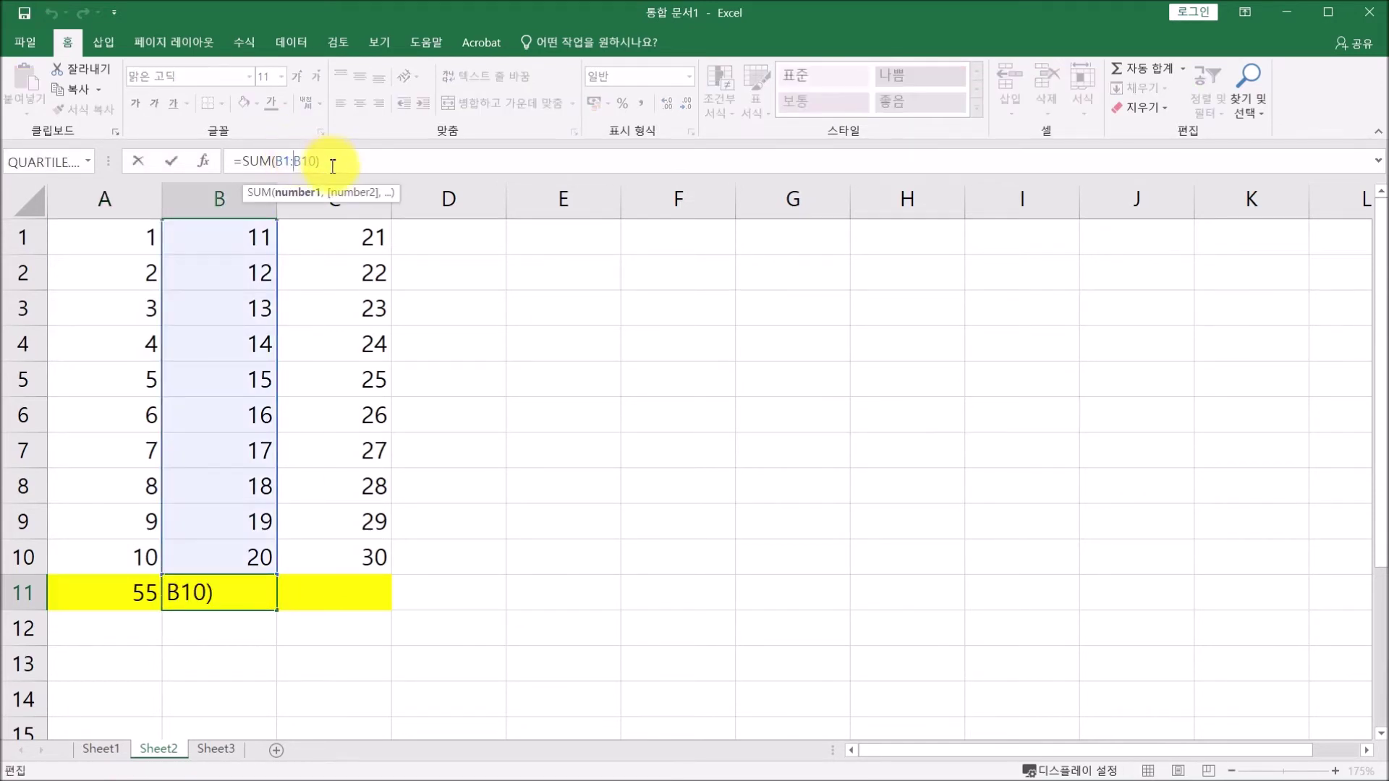
{"action": "left_click", "coordinate": [336, 160]}
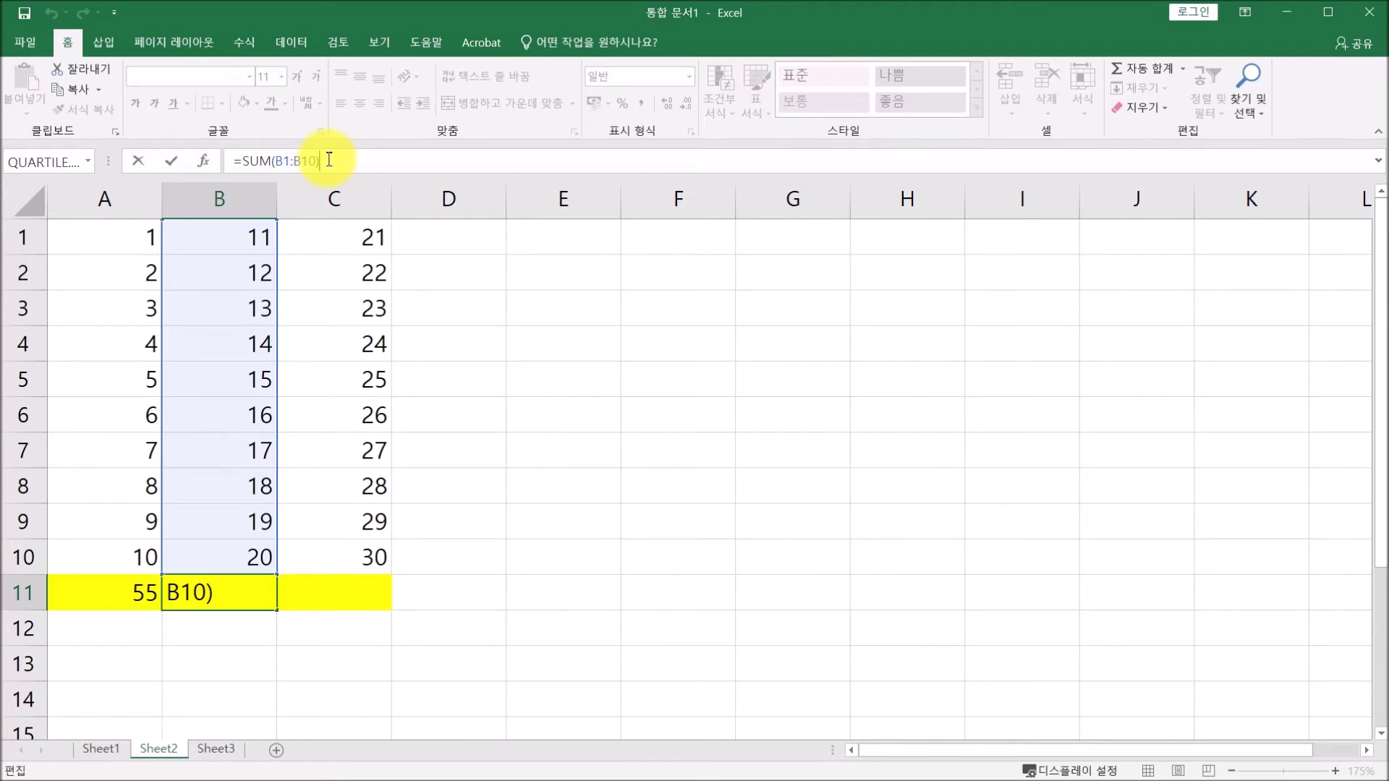
{"action": "left_click", "coordinate": [167, 165]}
{"action": "left_click", "coordinate": [111, 595]}
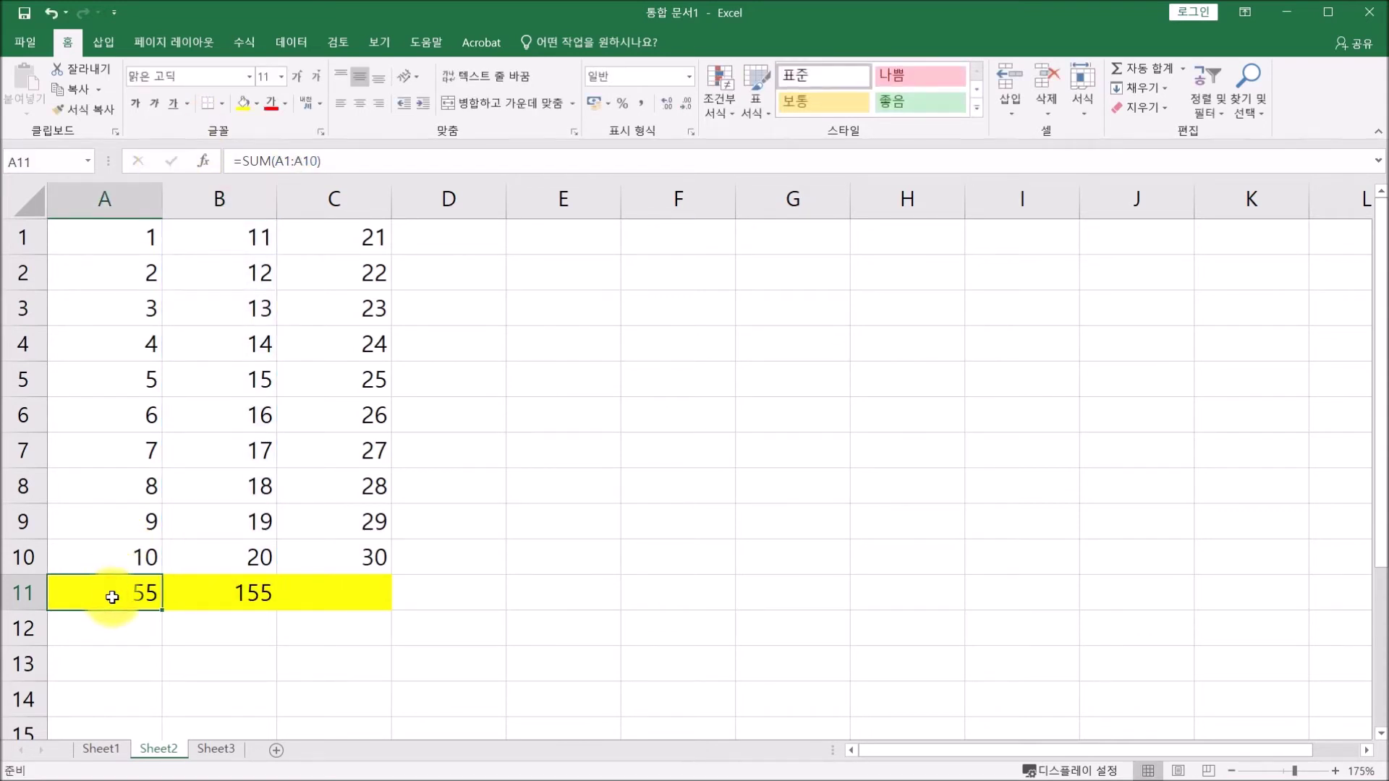
{"action": "key", "text": "ctrl+c"}
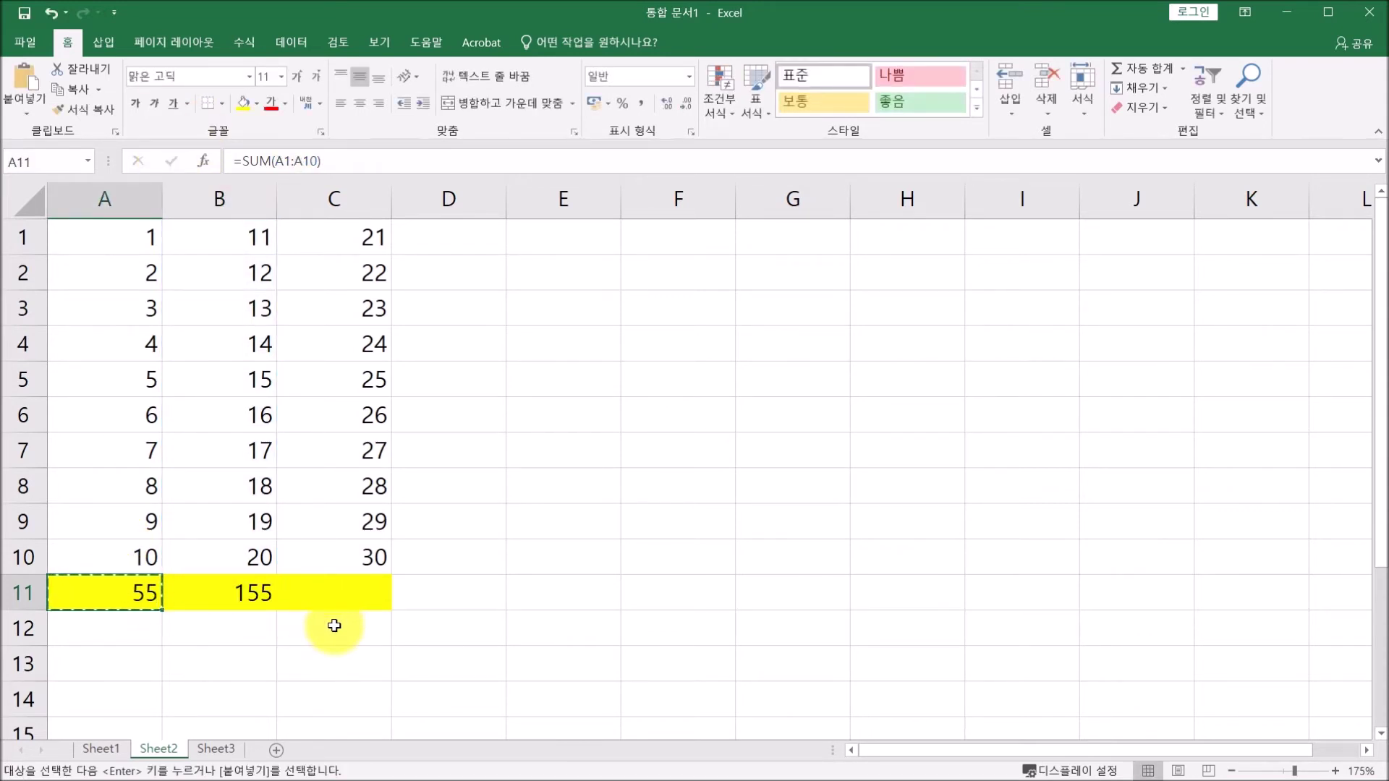
{"action": "left_click", "coordinate": [352, 635]}
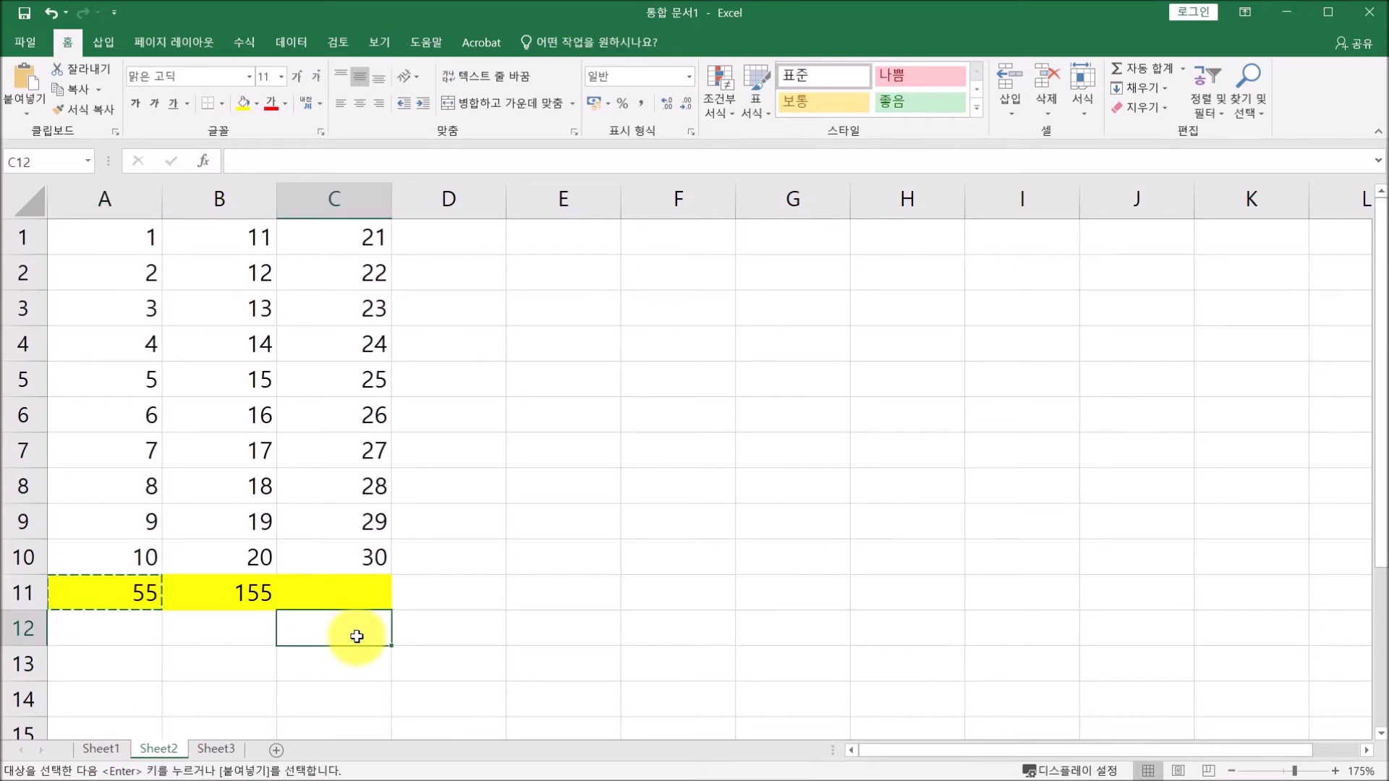
{"action": "key", "text": "ctrl+v"}
{"action": "left_click", "coordinate": [336, 160]}
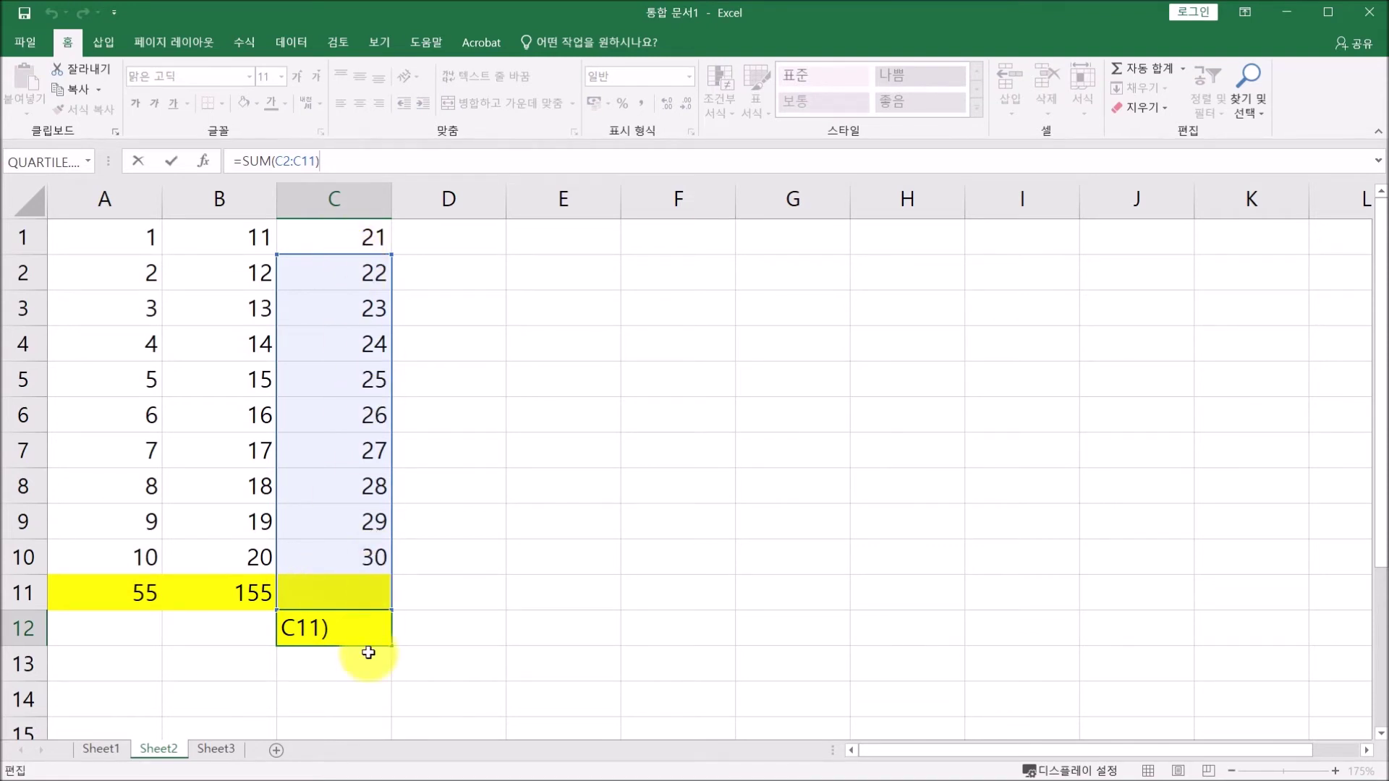
{"action": "left_click", "coordinate": [172, 166]}
{"action": "left_click", "coordinate": [337, 591]}
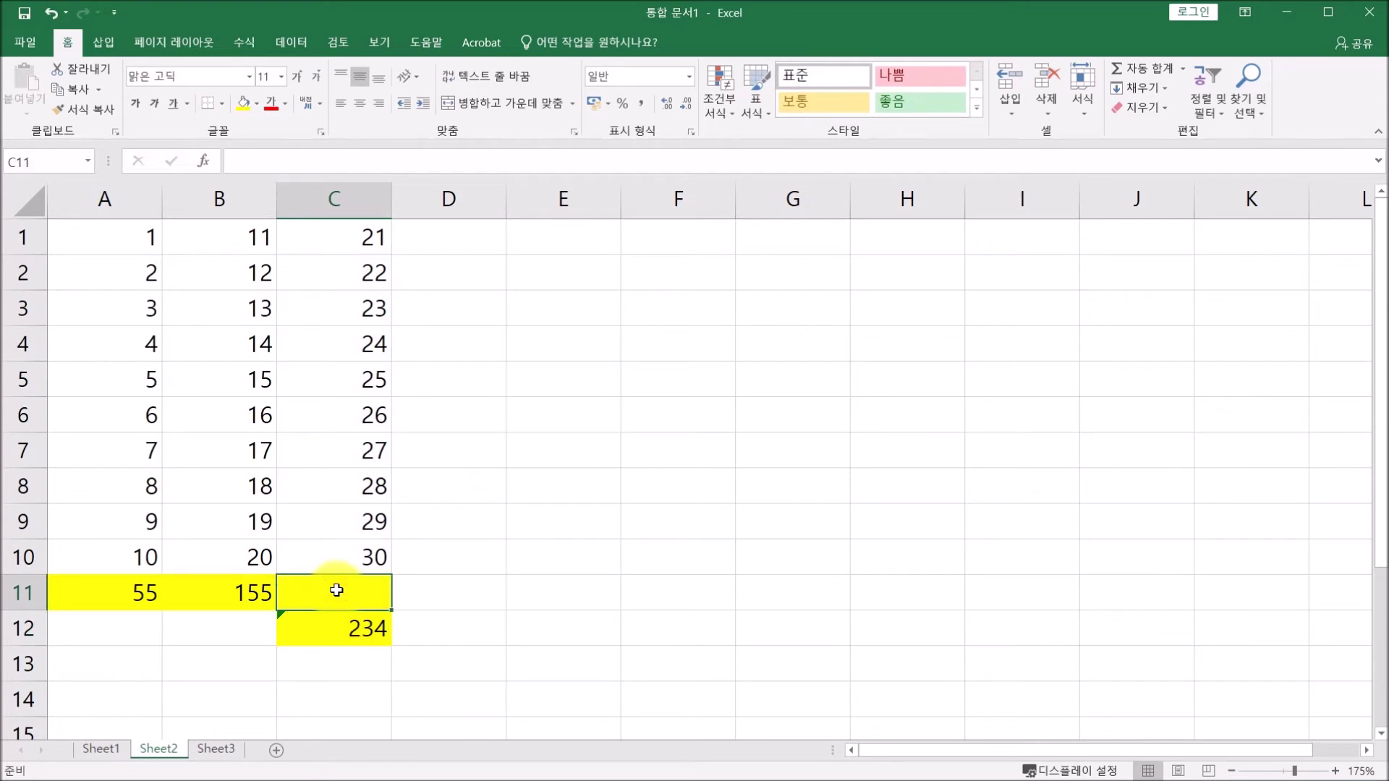
{"action": "left_click", "coordinate": [53, 13]}
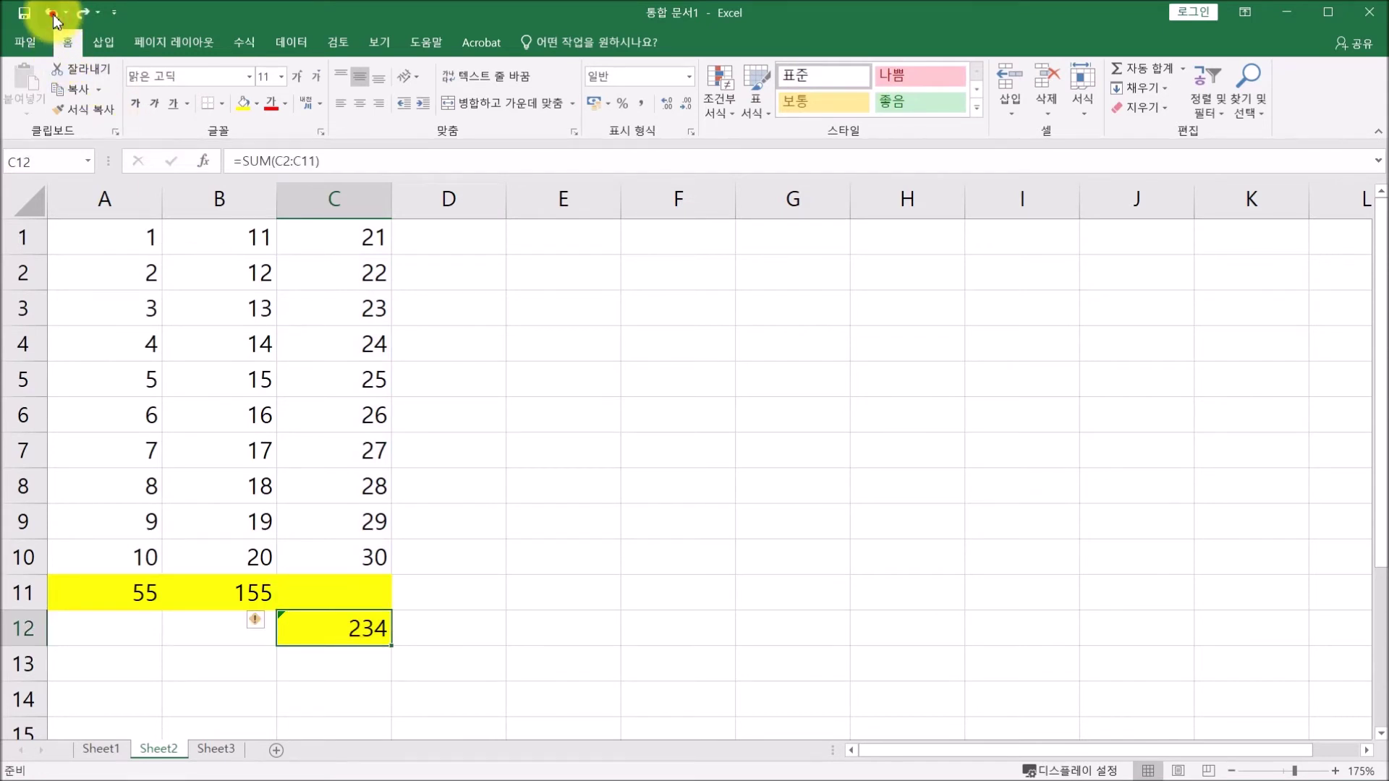
{"action": "left_click", "coordinate": [53, 13]}
{"action": "left_click", "coordinate": [53, 13]}
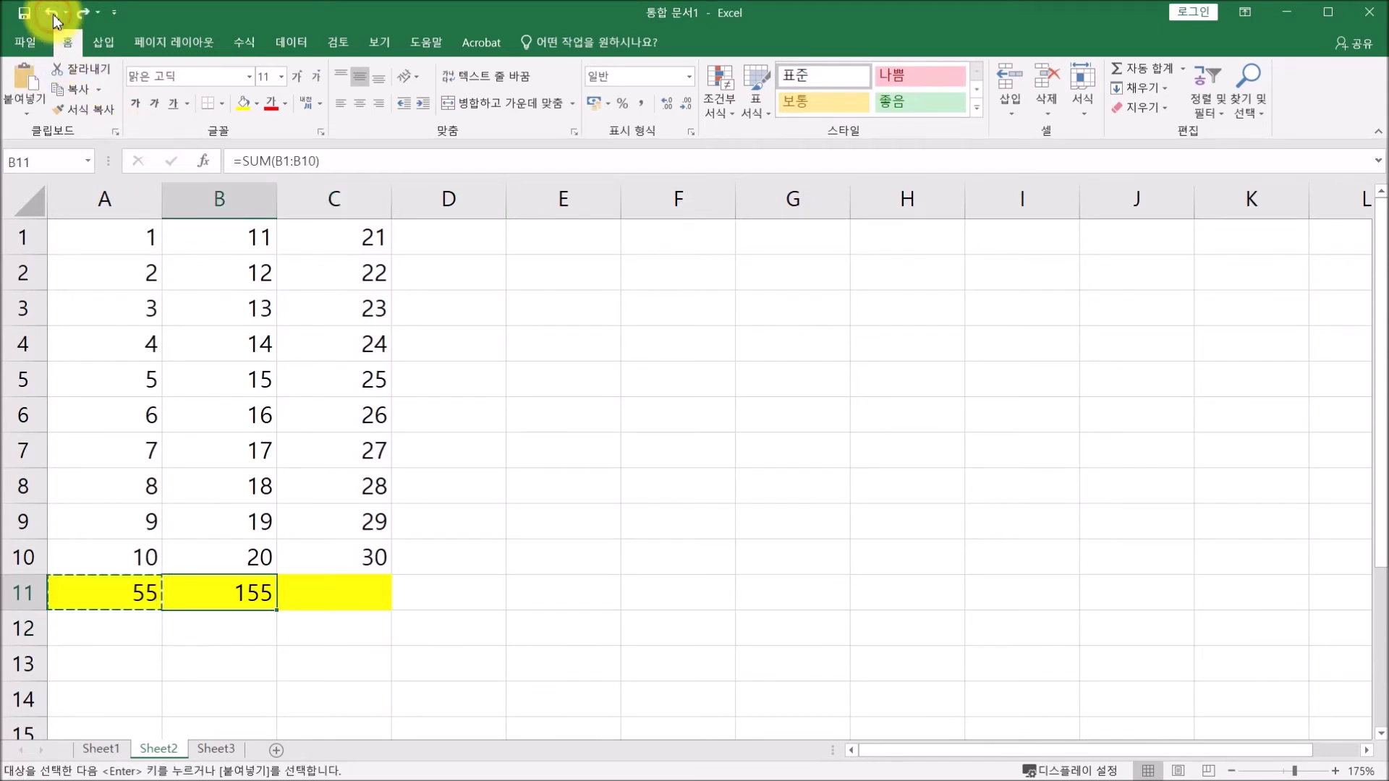
{"action": "left_click", "coordinate": [110, 598]}
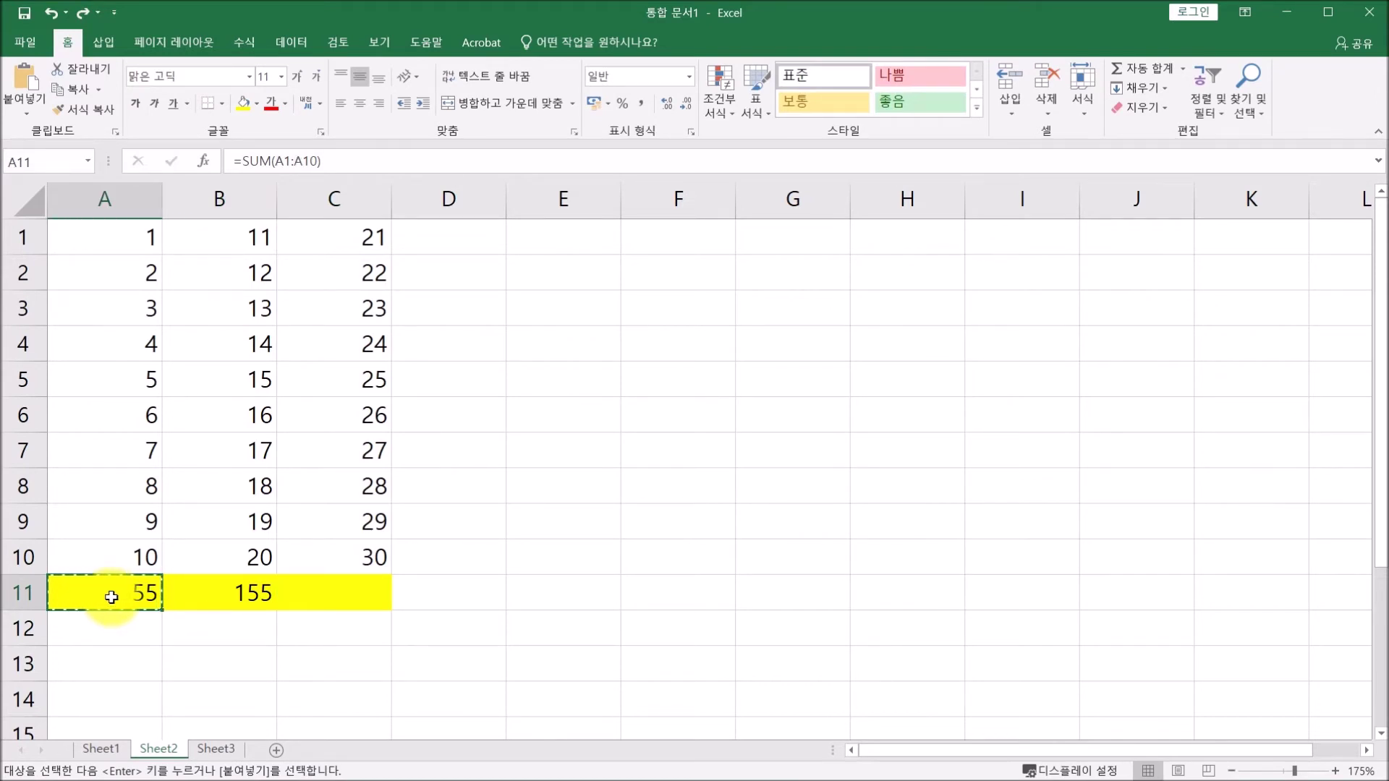
Type the label 1에서10까지의합 into cell E10.
{"action": "left_click", "coordinate": [610, 555]}
{"action": "type", "text": "1에서1"}
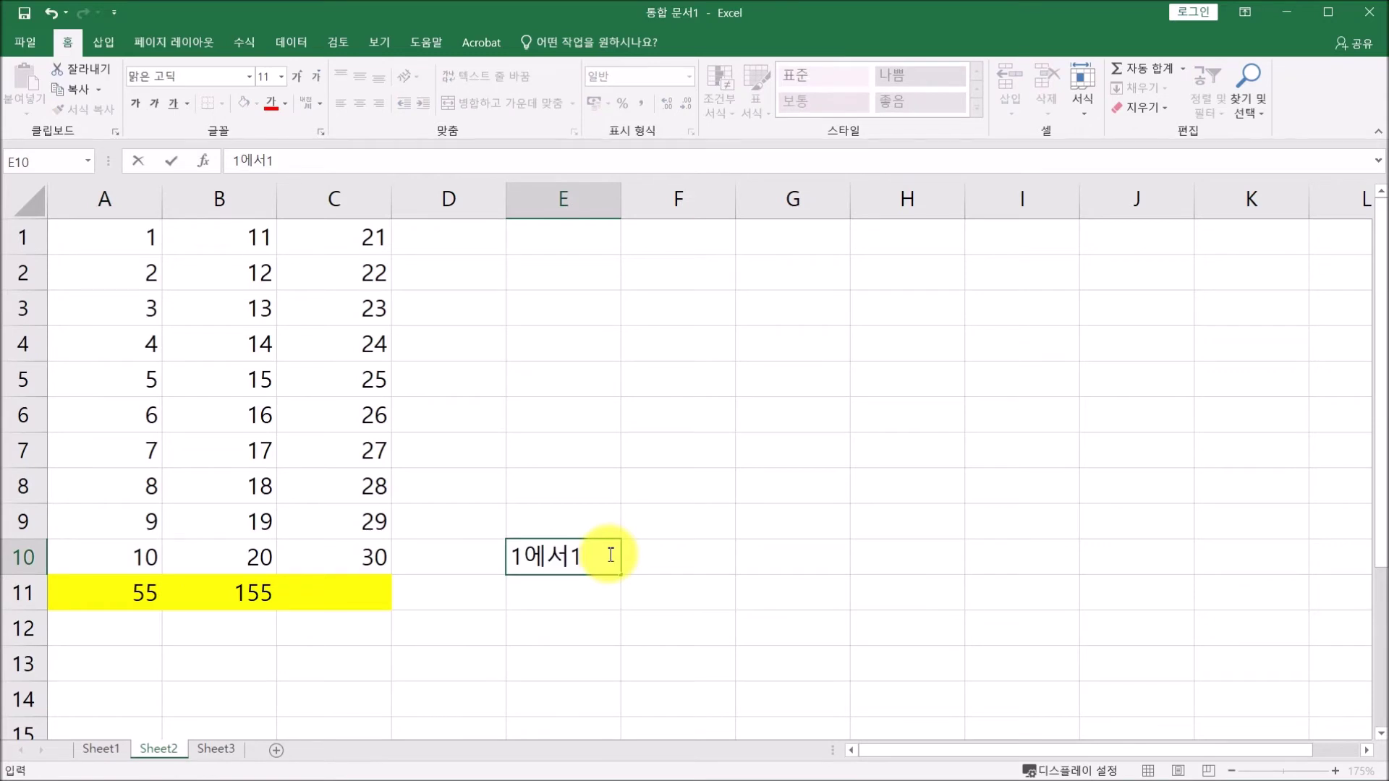
{"action": "type", "text": "0까지의합"}
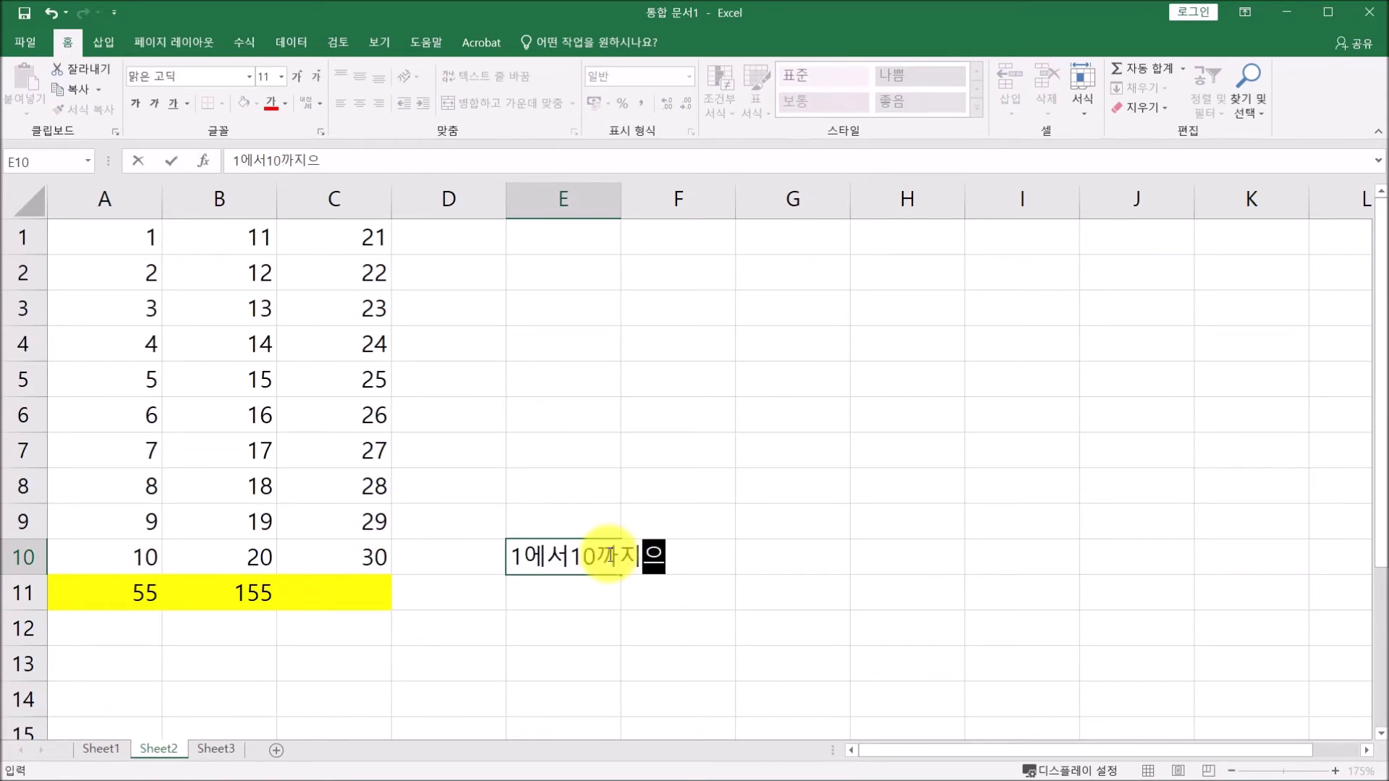
{"action": "left_click", "coordinate": [568, 600]}
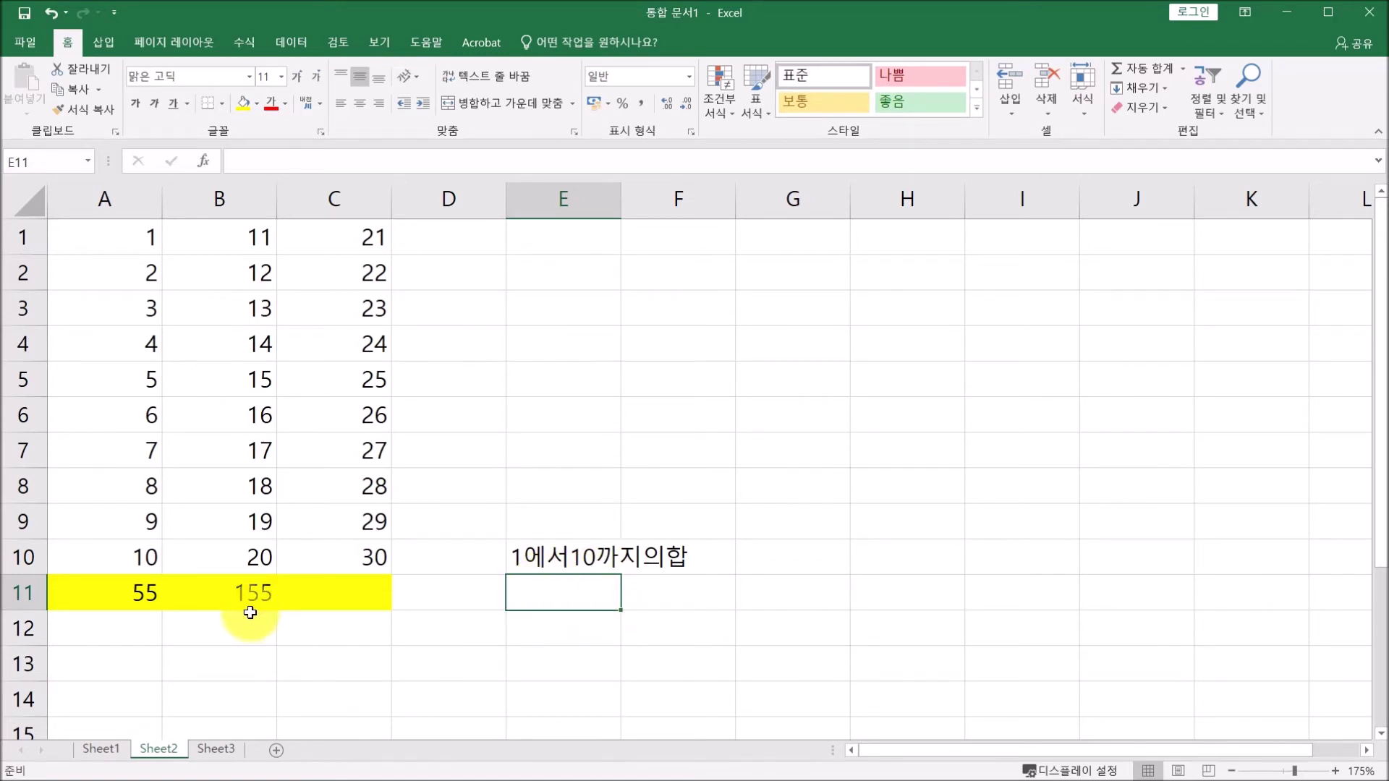
{"action": "left_click", "coordinate": [106, 593]}
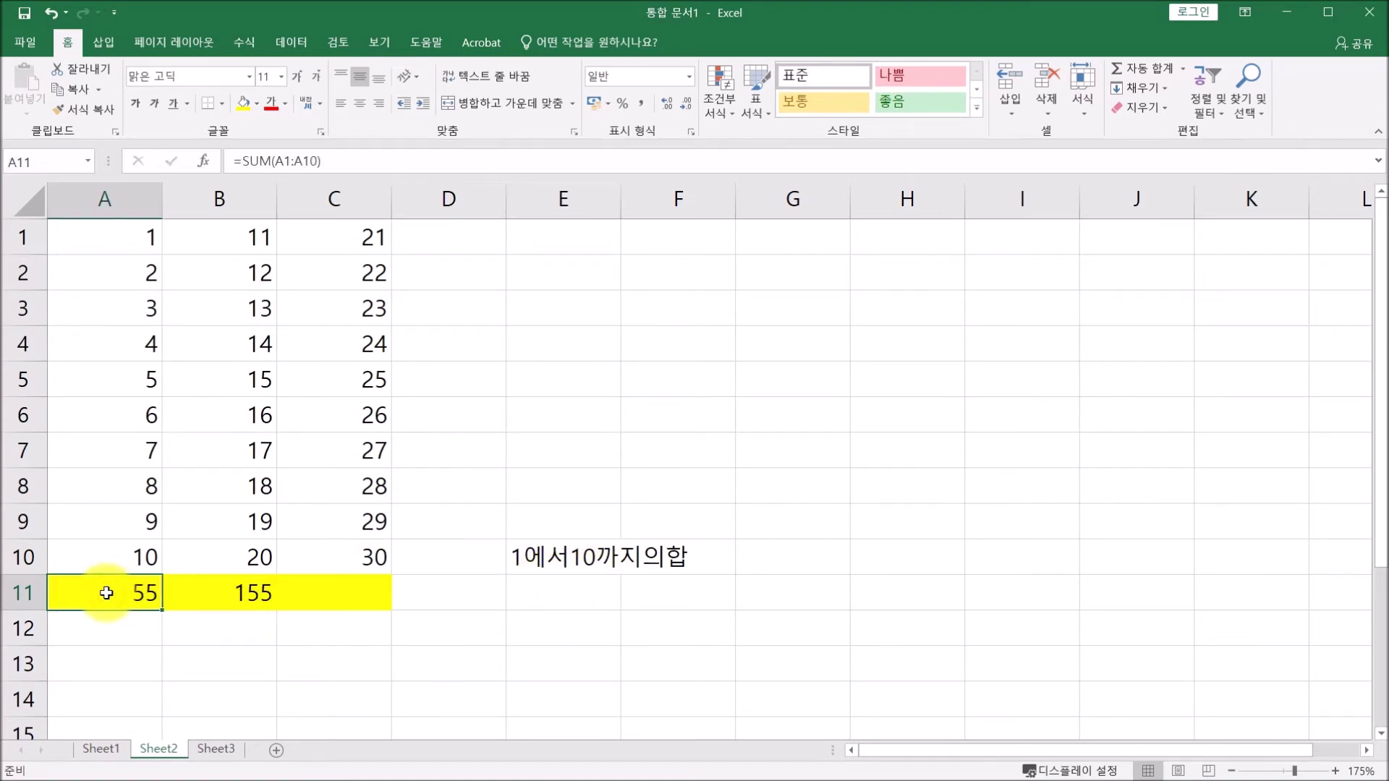
Copy A11's sum formula into E11, where it becomes =SUM(E1:E10) and shows 0.
{"action": "key", "text": "ctrl+c"}
{"action": "left_click", "coordinate": [586, 591]}
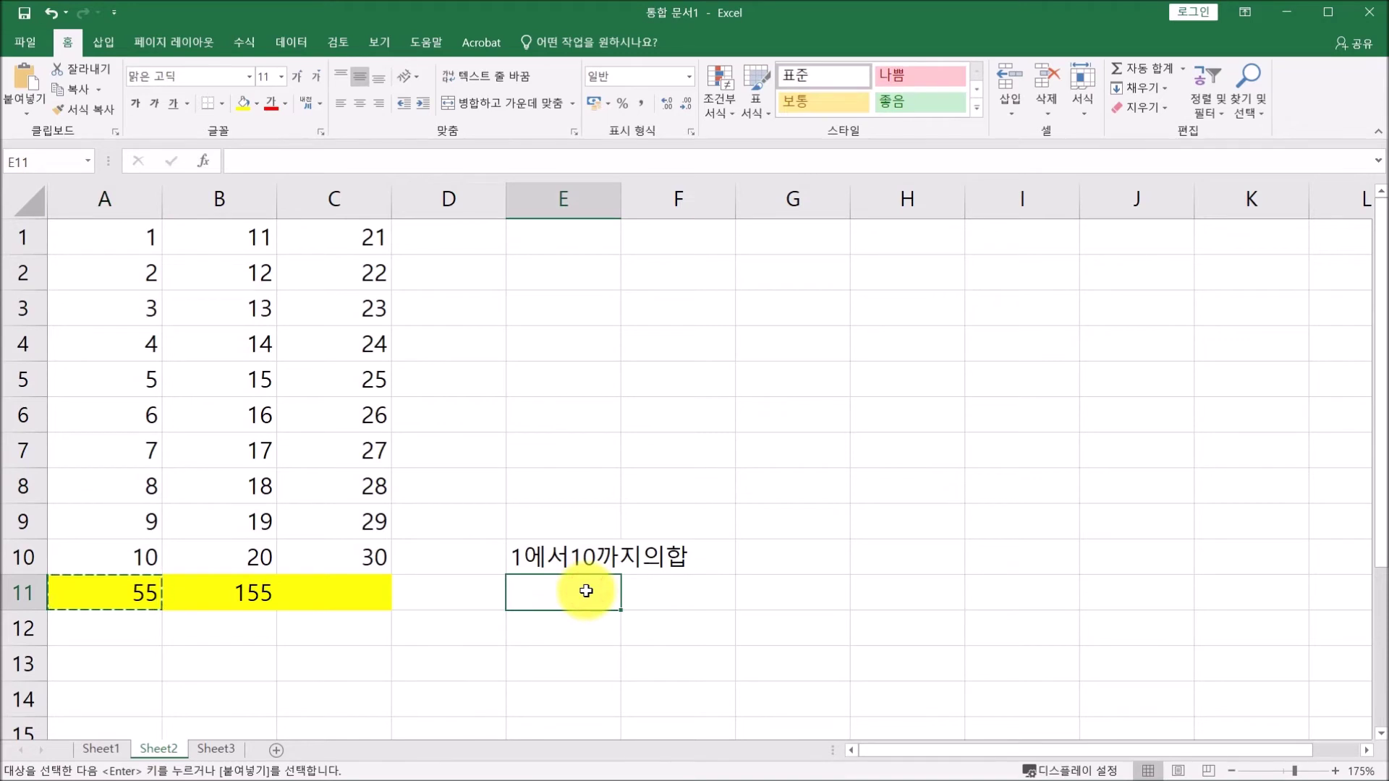
{"action": "key", "text": "ctrl+v"}
{"action": "left_click", "coordinate": [329, 158]}
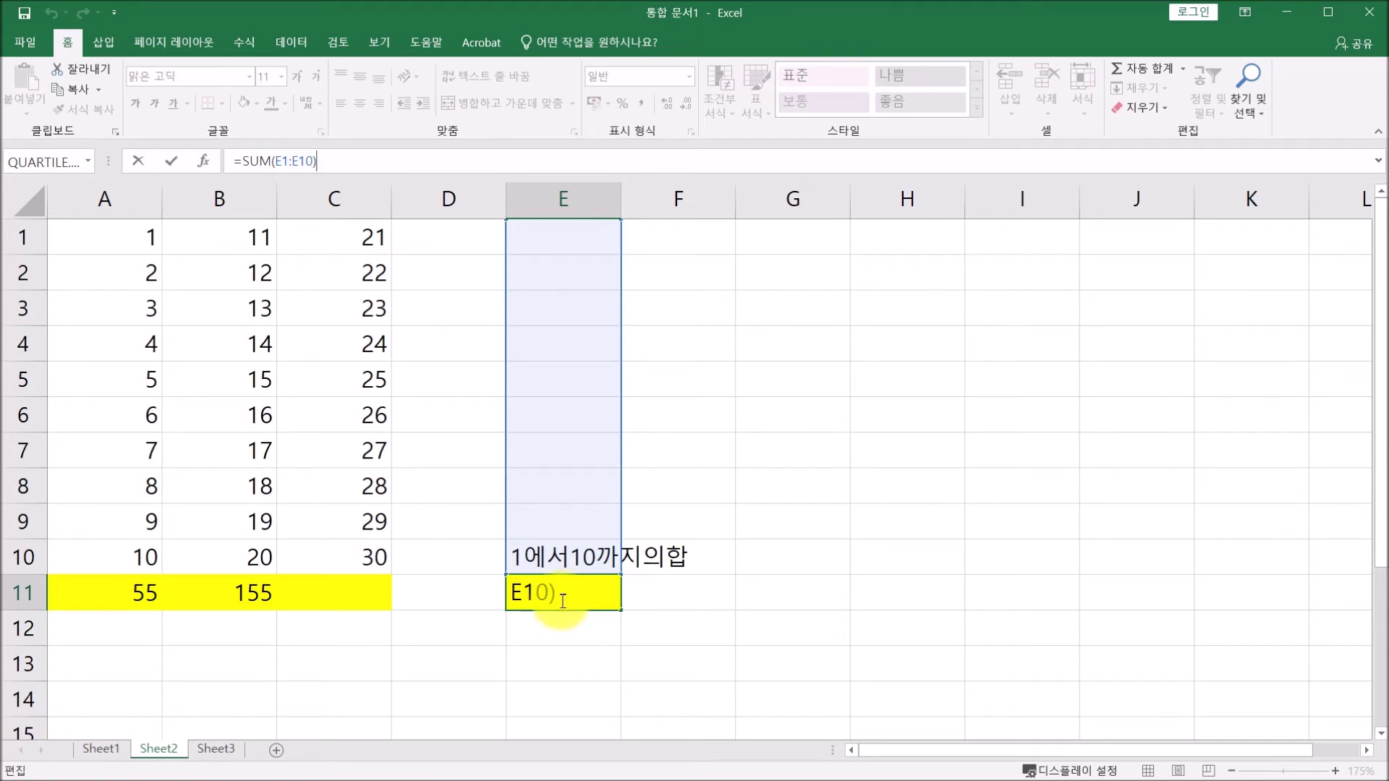
{"action": "left_click", "coordinate": [171, 161]}
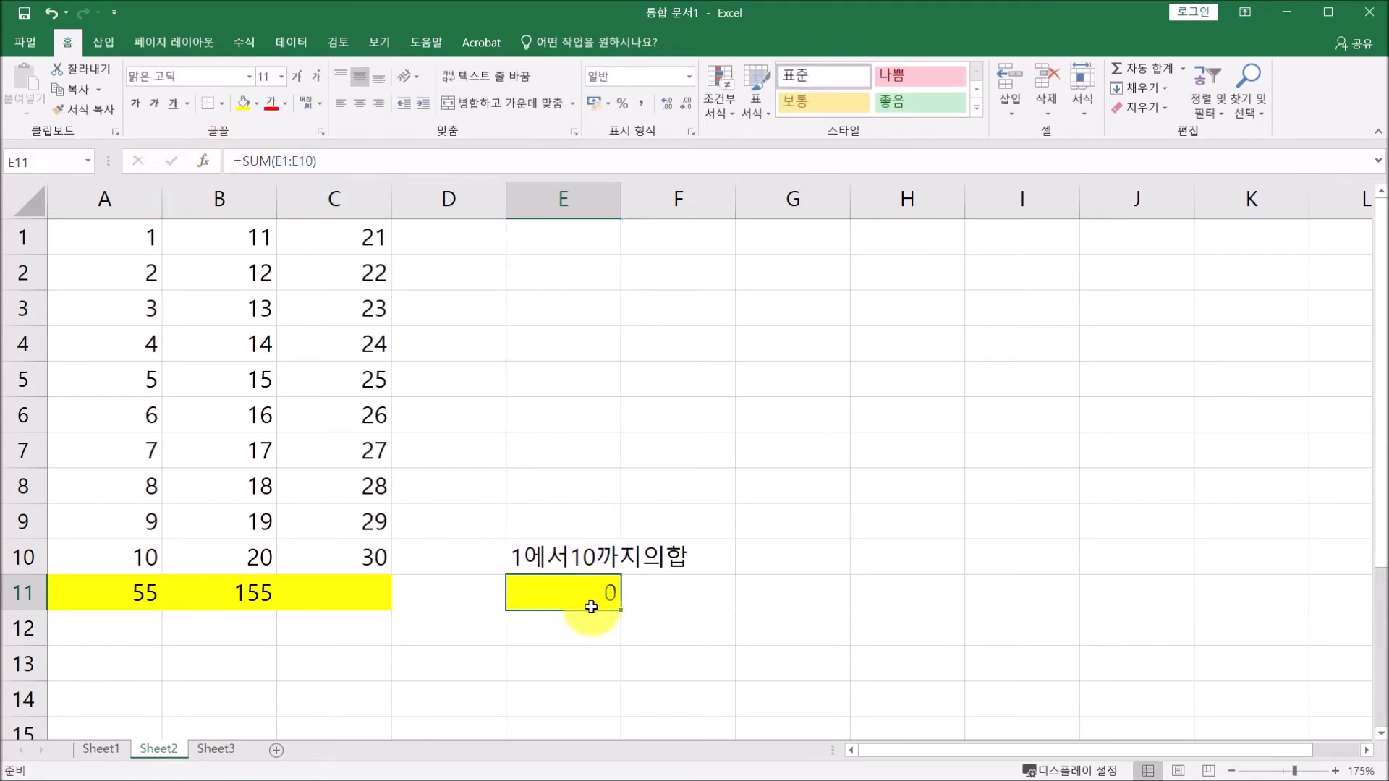
{"action": "left_click", "coordinate": [130, 591]}
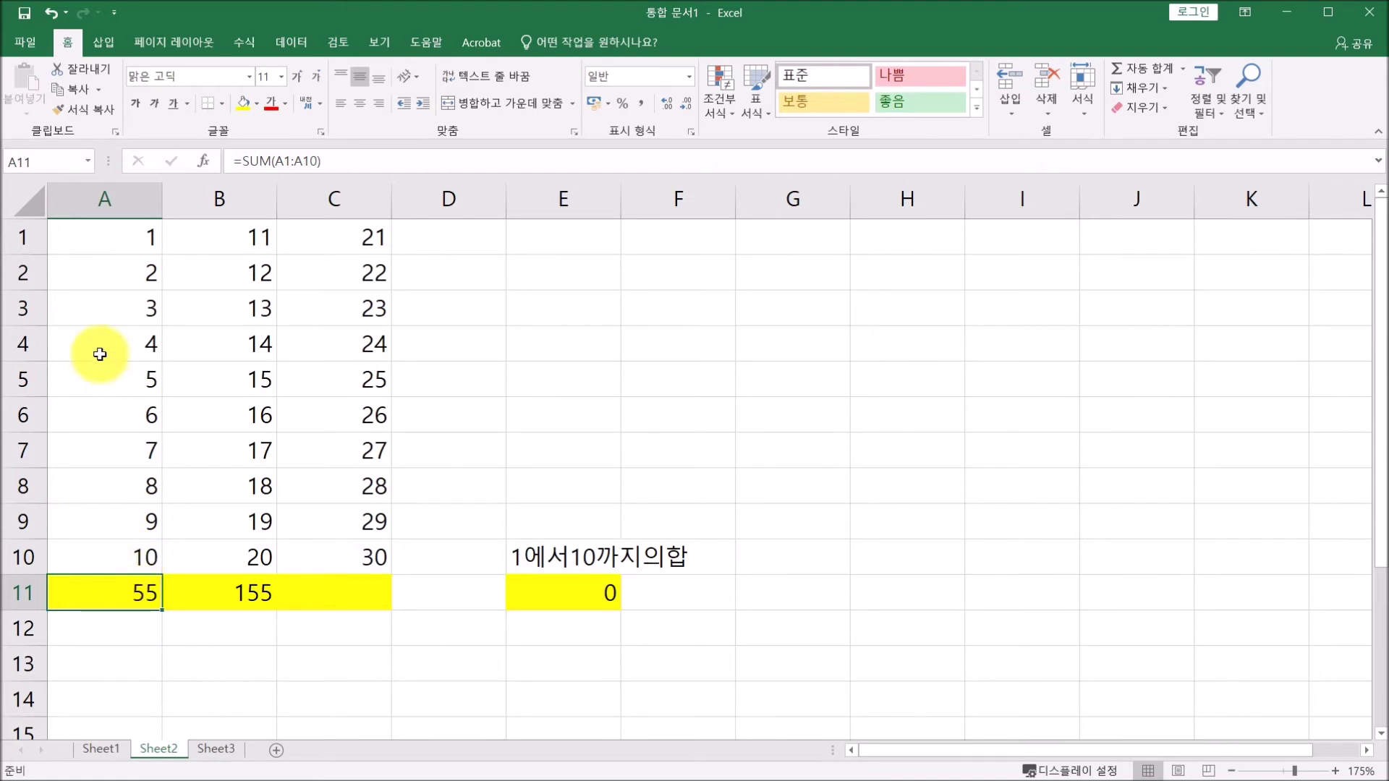
Add $ signs to A11's formula so it reads =SUM($A$1:$A$10), and confirm it.
{"action": "left_click", "coordinate": [278, 160]}
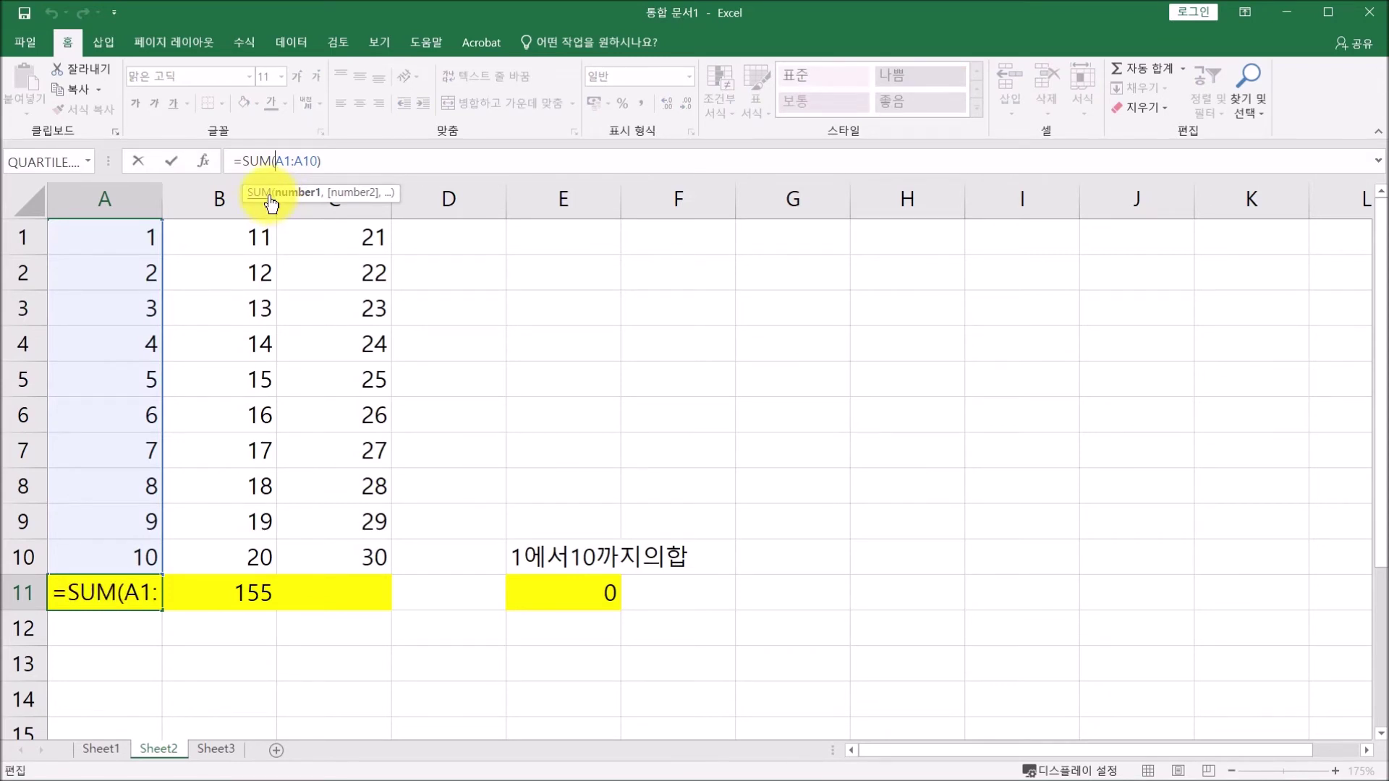
{"action": "type", "text": "$"}
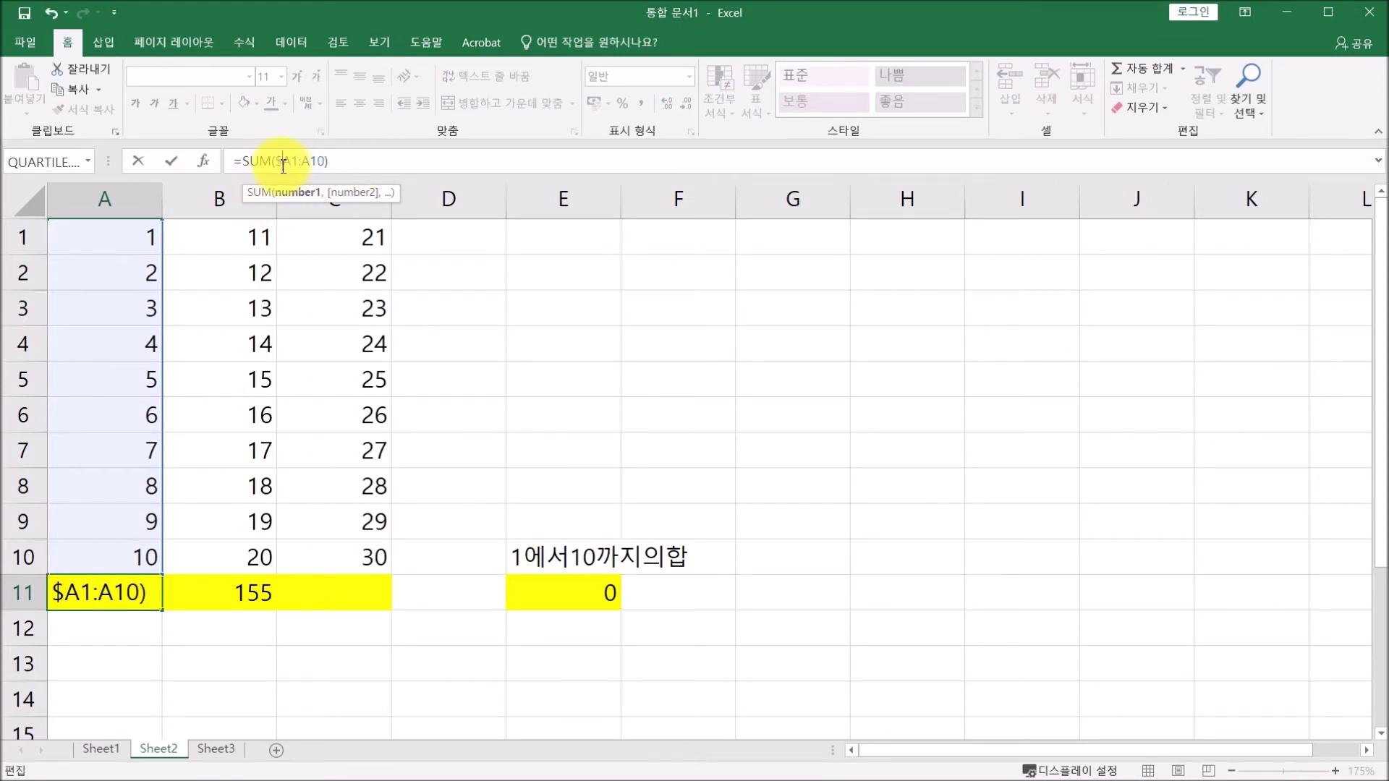
{"action": "left_click", "coordinate": [289, 161]}
{"action": "type", "text": "$A"}
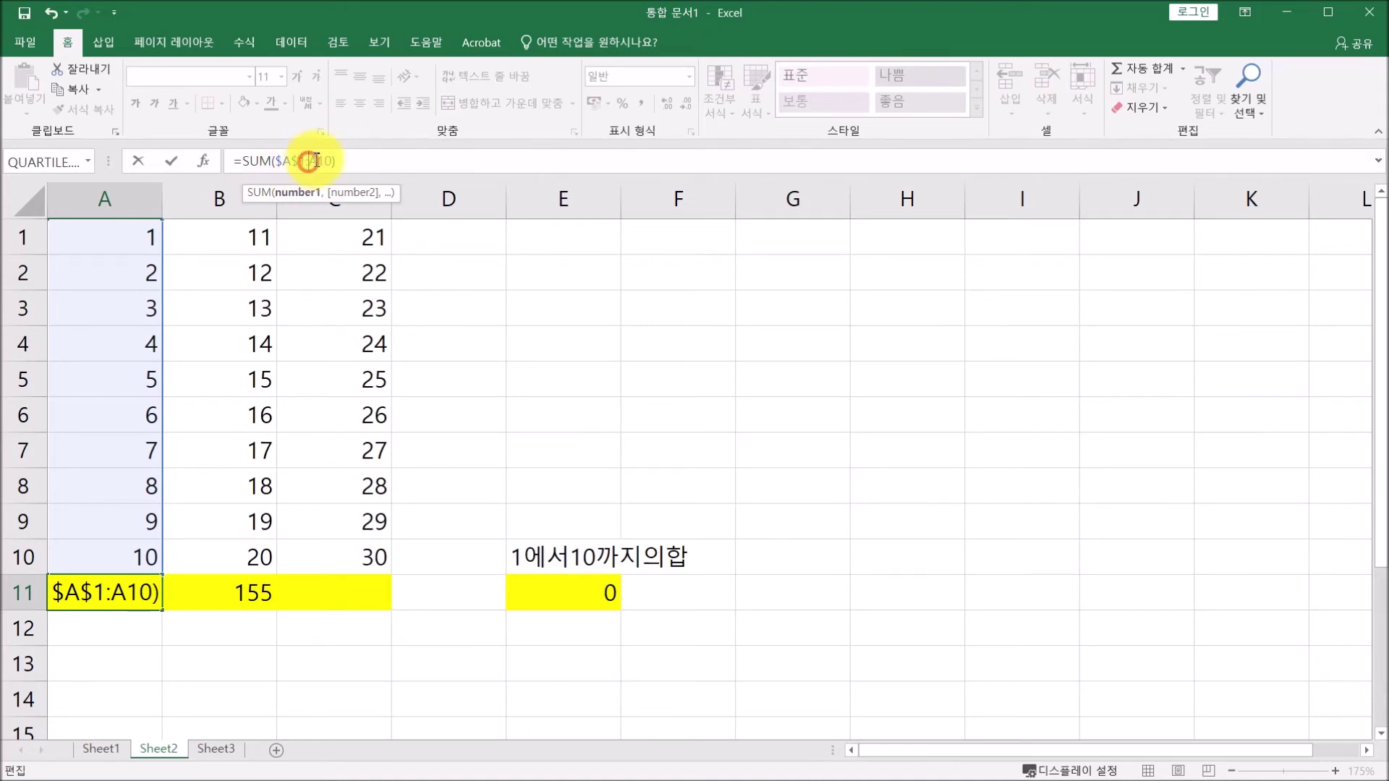
{"action": "type", "text": "$1:"}
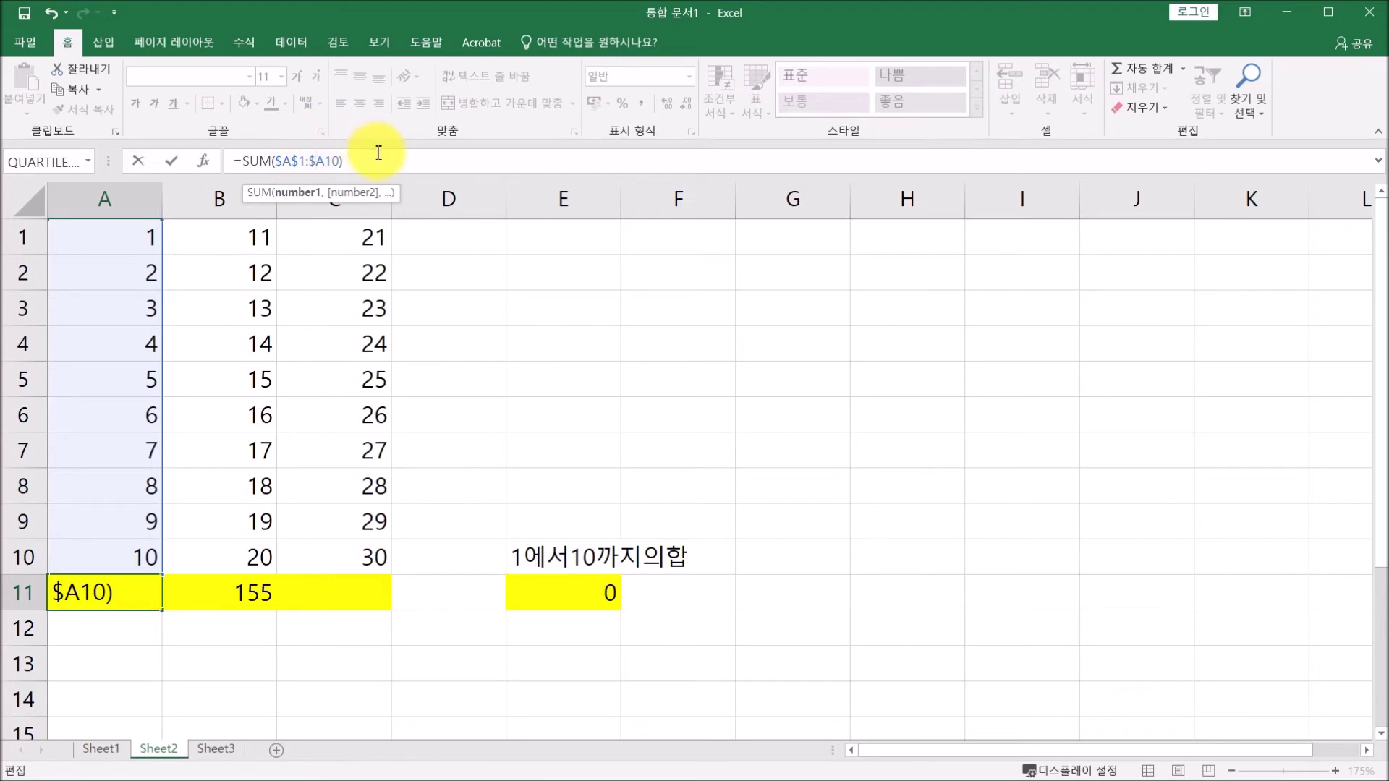
{"action": "type", "text": "$"}
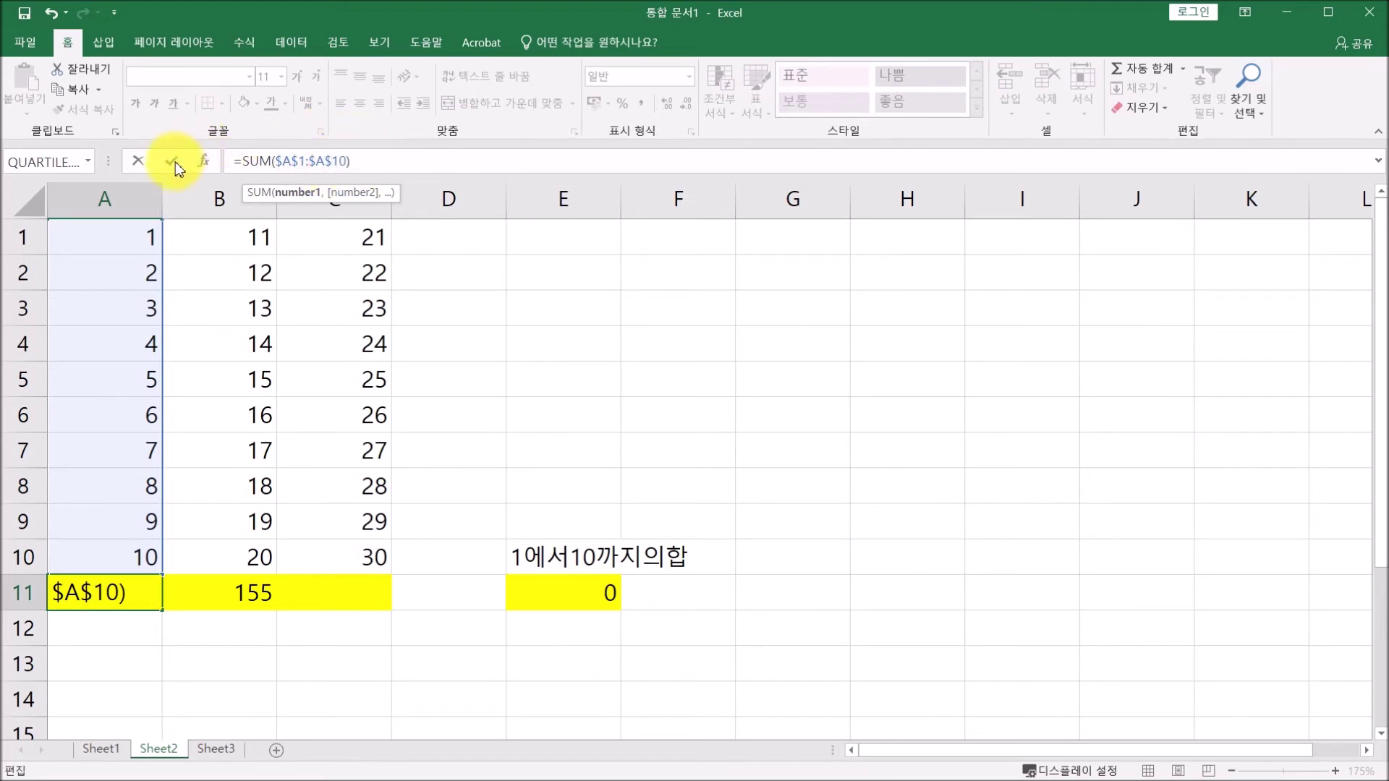
{"action": "left_click", "coordinate": [171, 161]}
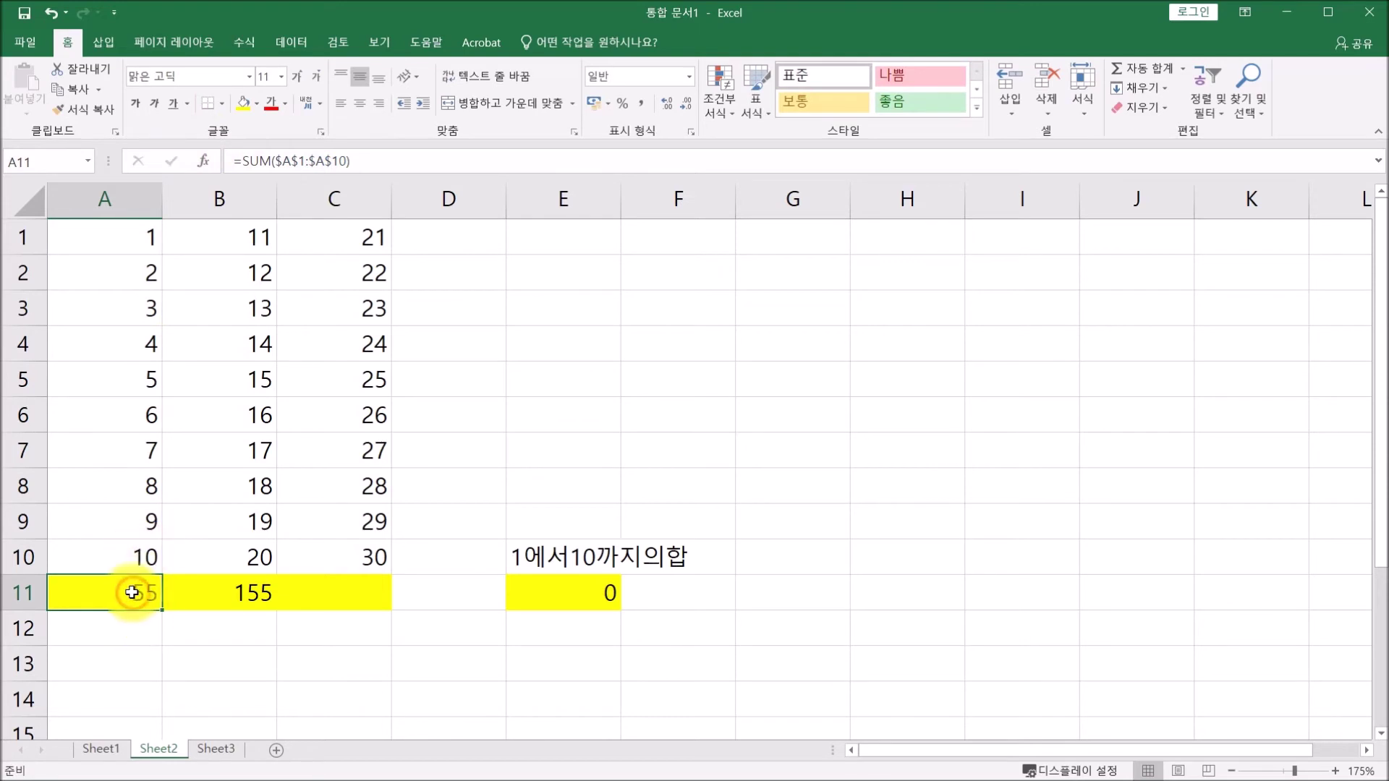
Paste A11's =SUM($A$1:$A$10) into E11 so it shows 55, then select A11's range reference.
{"action": "key", "text": "ctrl+c"}
{"action": "left_click", "coordinate": [568, 590]}
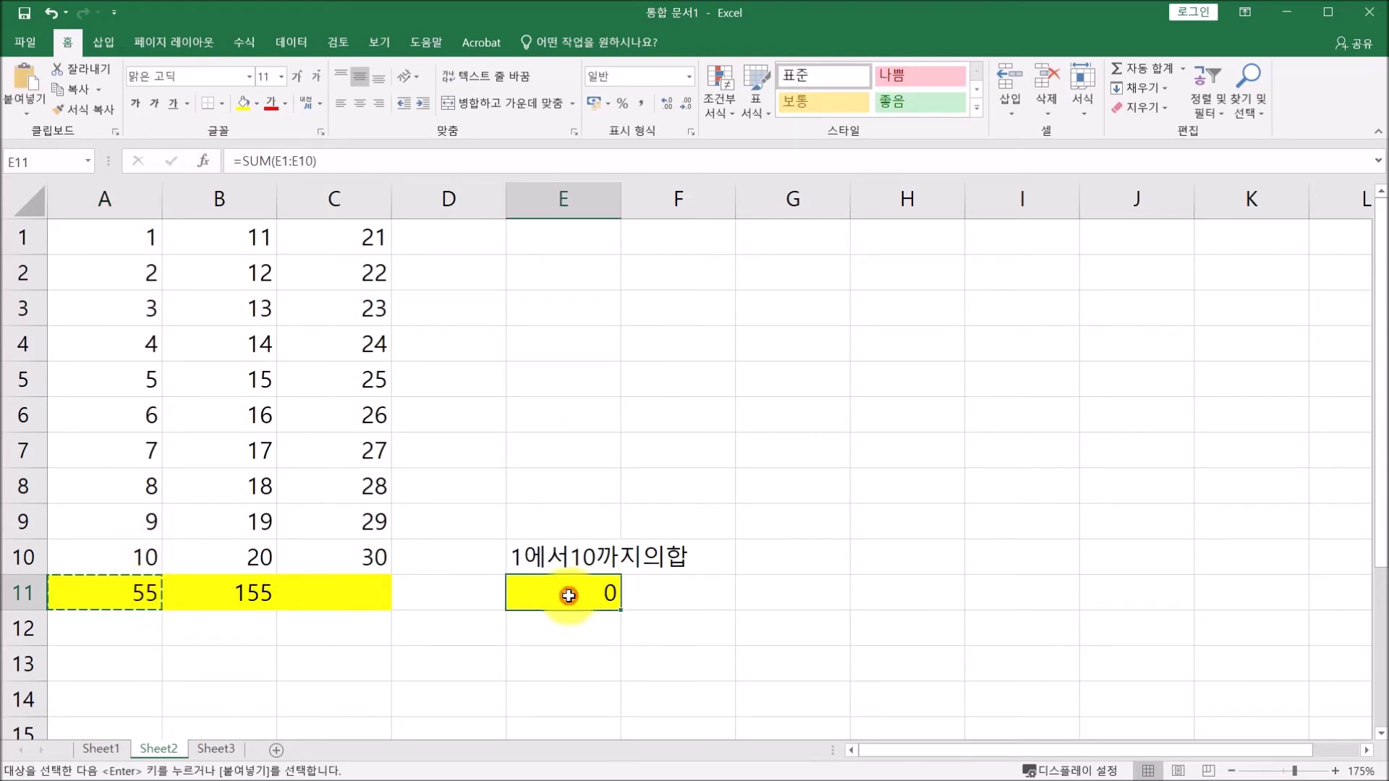
{"action": "key", "text": "ctrl+v"}
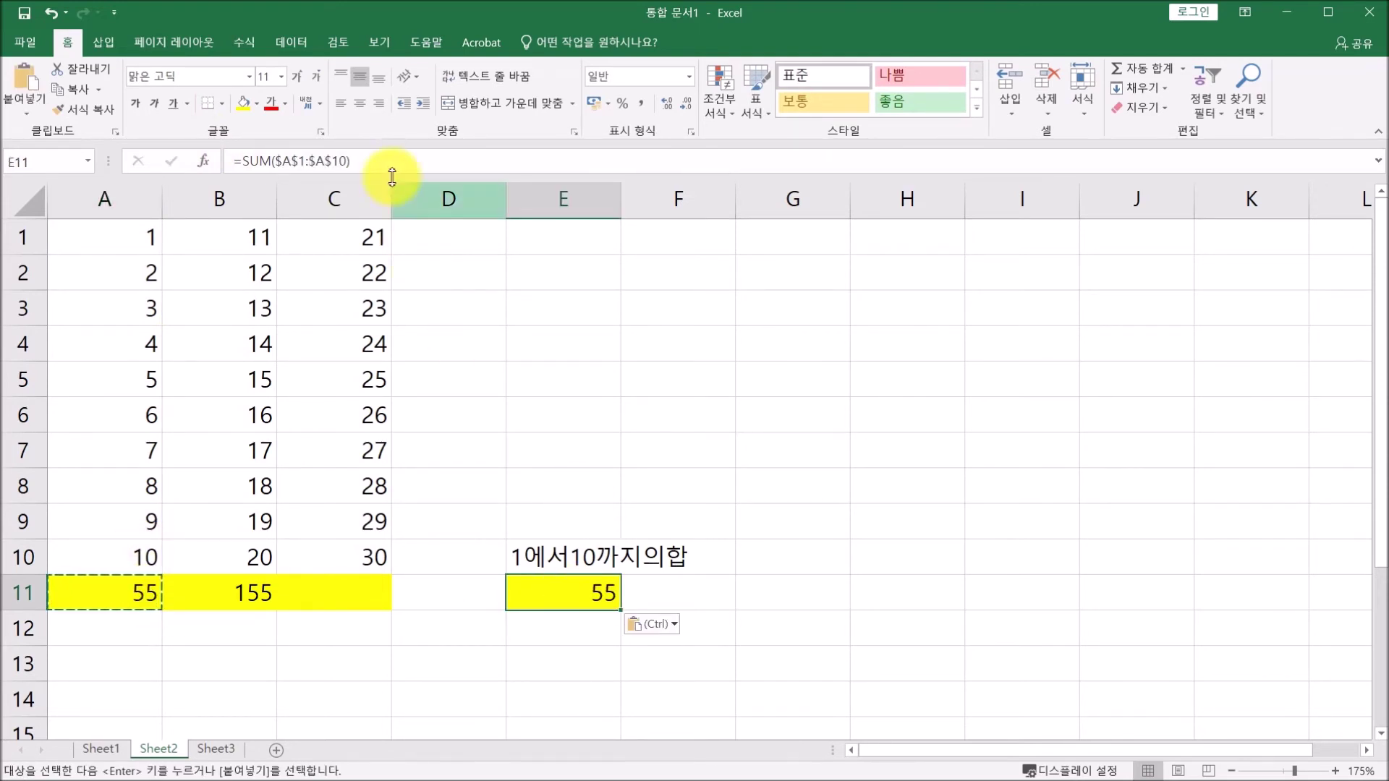
{"action": "left_click", "coordinate": [369, 160]}
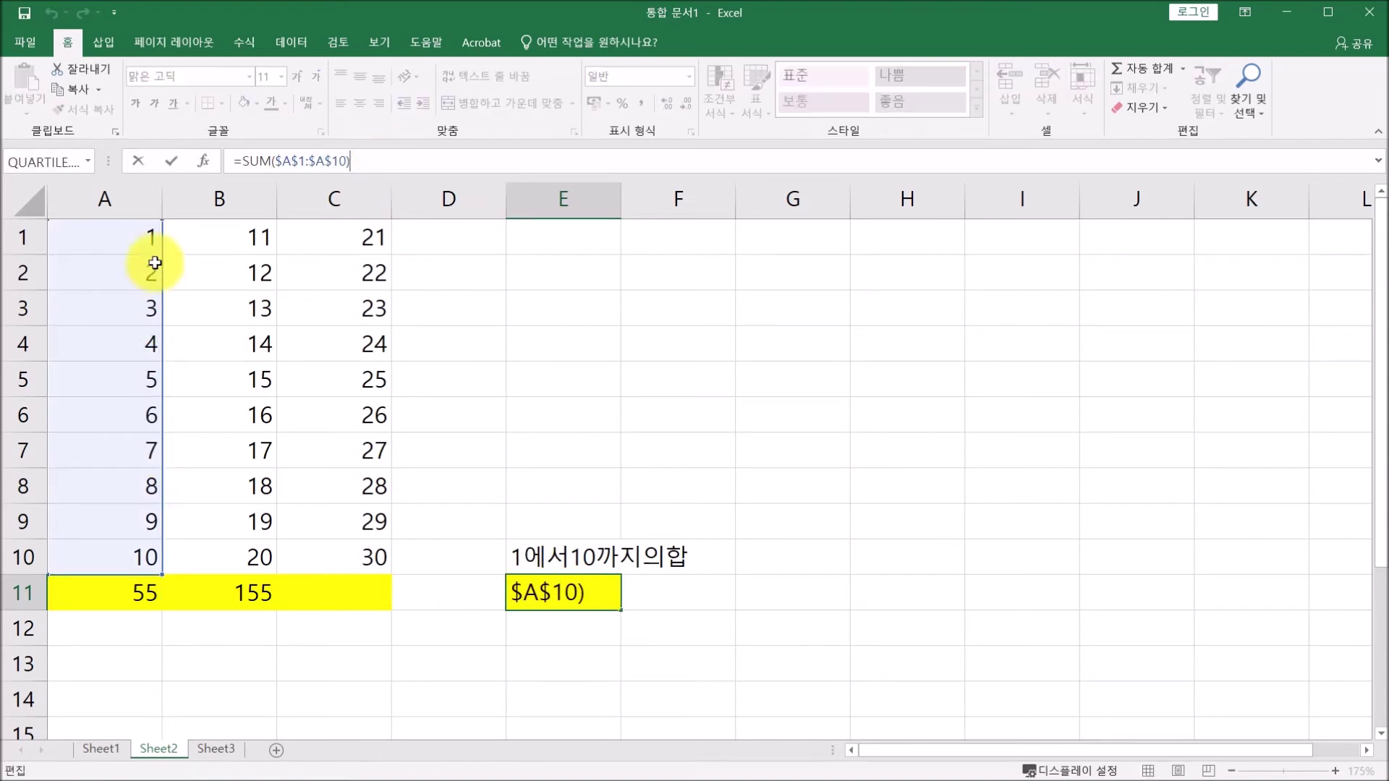
{"action": "left_click", "coordinate": [171, 161]}
{"action": "left_click", "coordinate": [148, 592]}
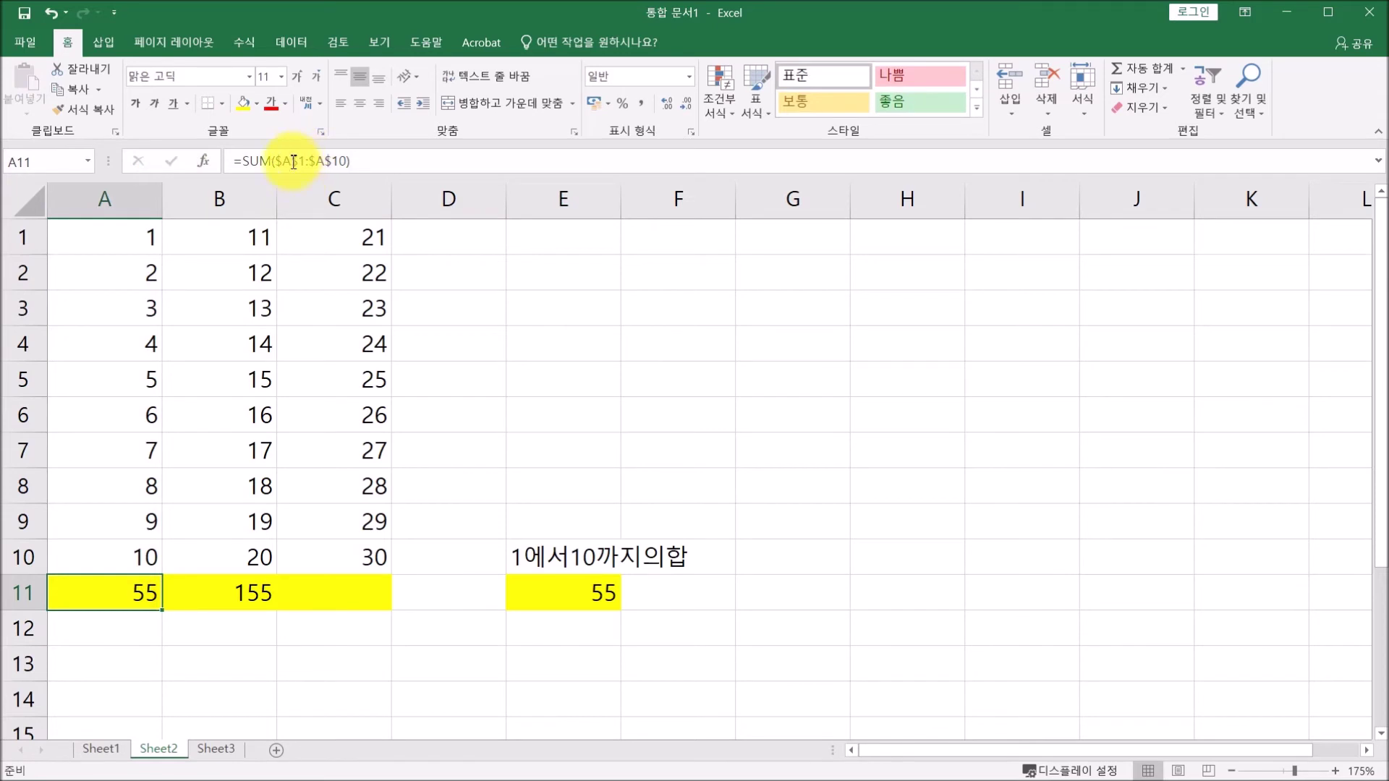
{"action": "left_click_drag", "start_coordinate": [275, 165], "coordinate": [346, 167]}
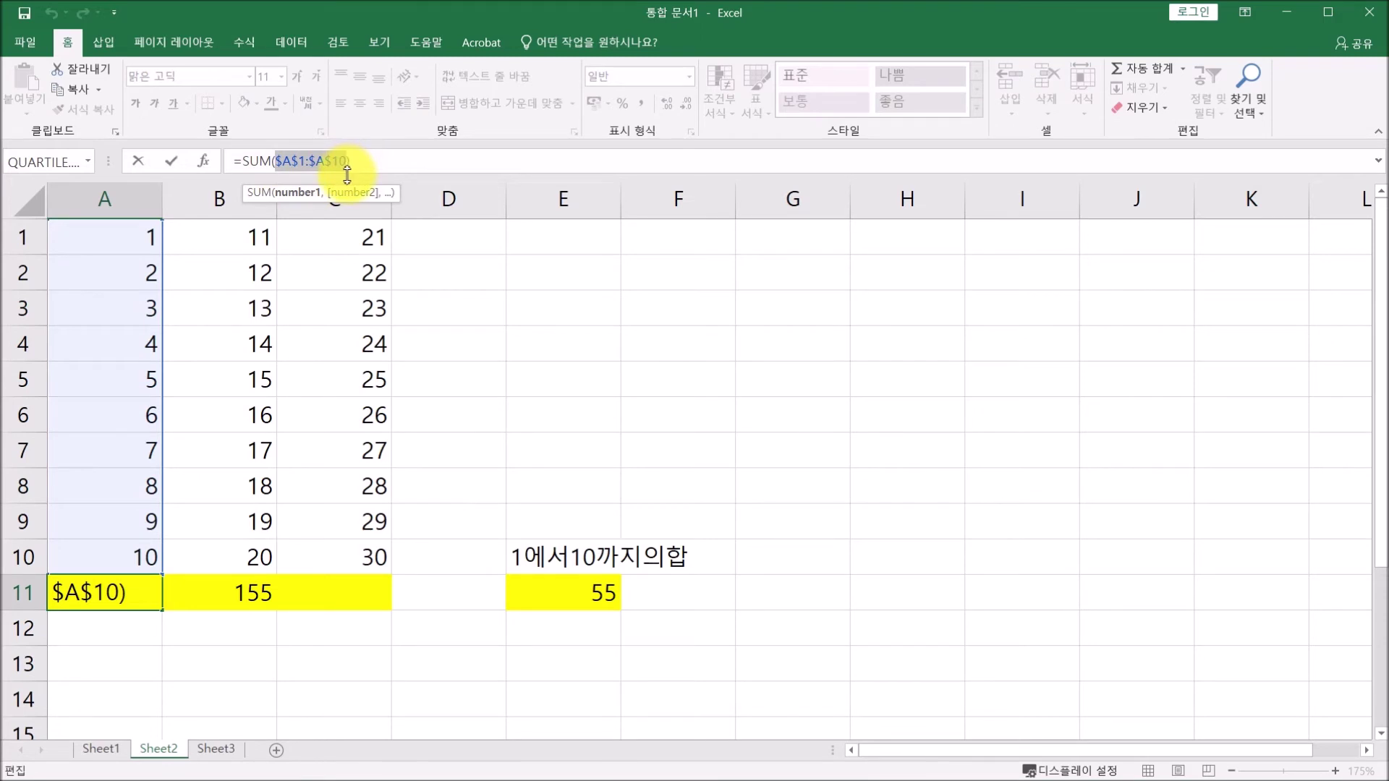
Cycle A11's range through the reference types with F4, ending on relative A1:A10.
{"action": "key", "text": "F4"}
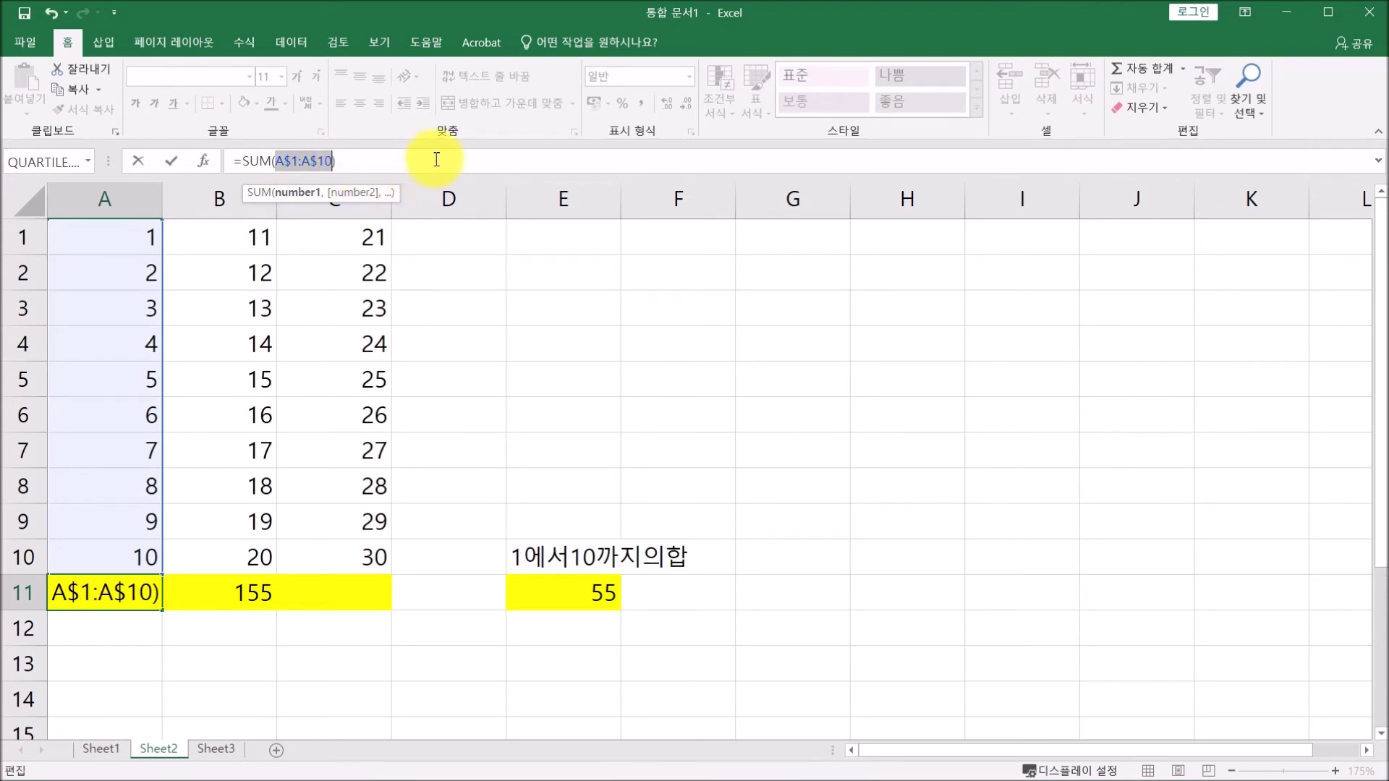
{"action": "key", "text": "F4"}
{"action": "key", "text": "F4"}
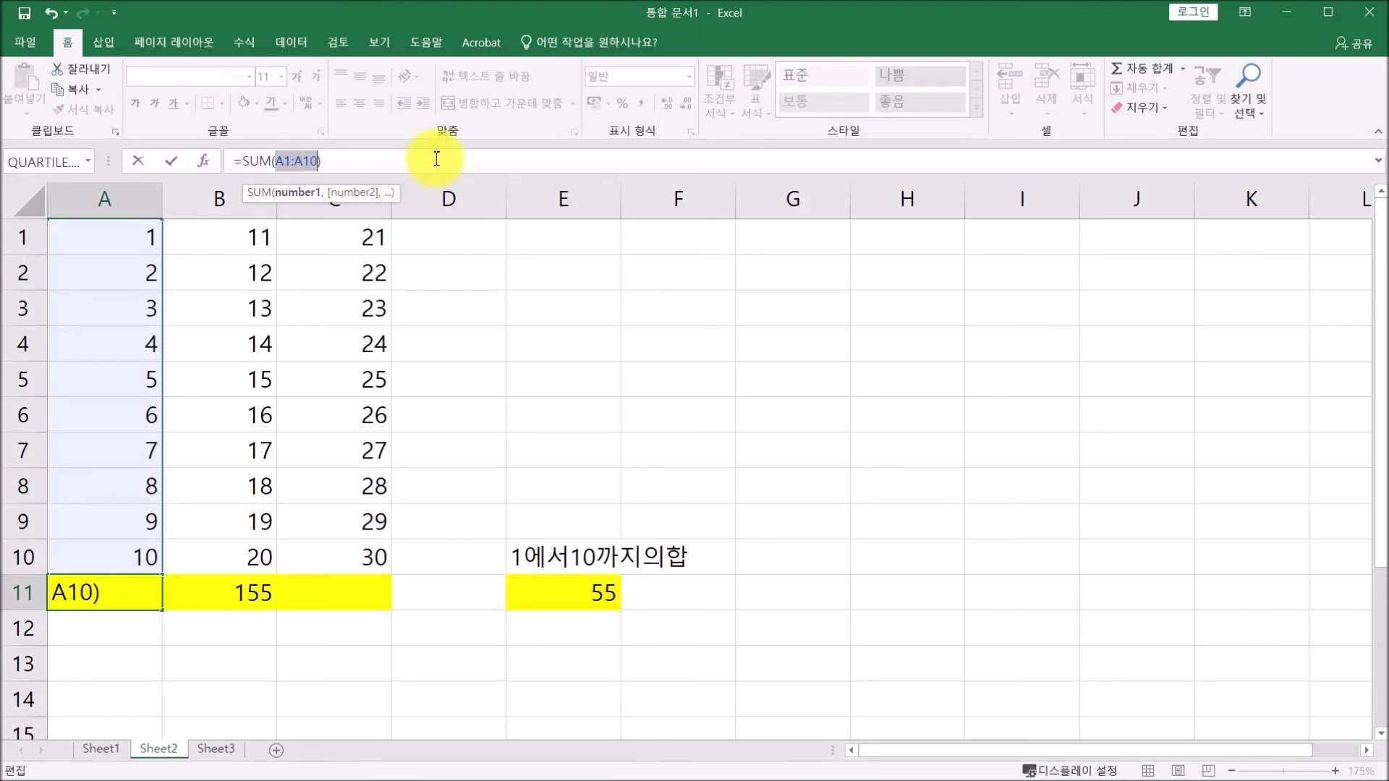
{"action": "key", "text": "F4"}
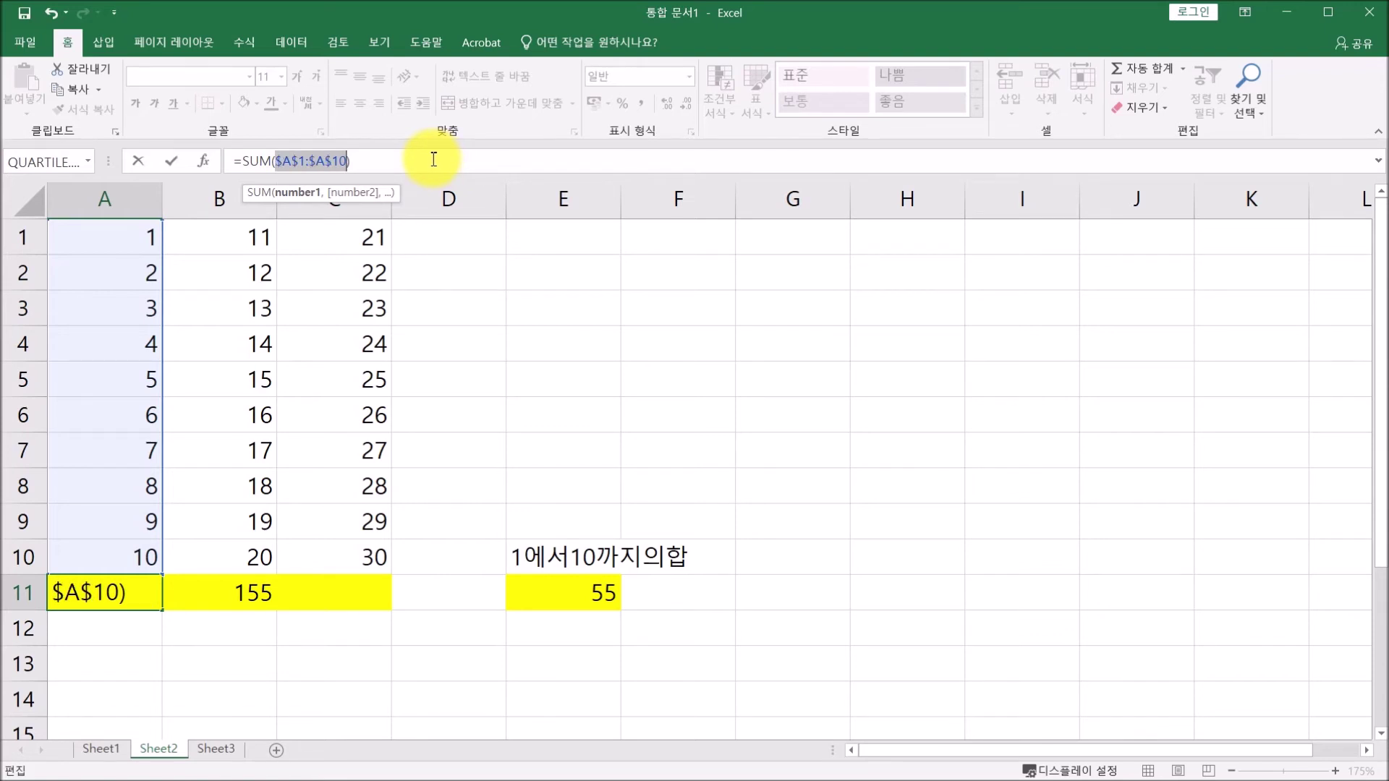
{"action": "key", "text": "F4"}
{"action": "key", "text": "F4"}
{"action": "key", "text": "F4"}
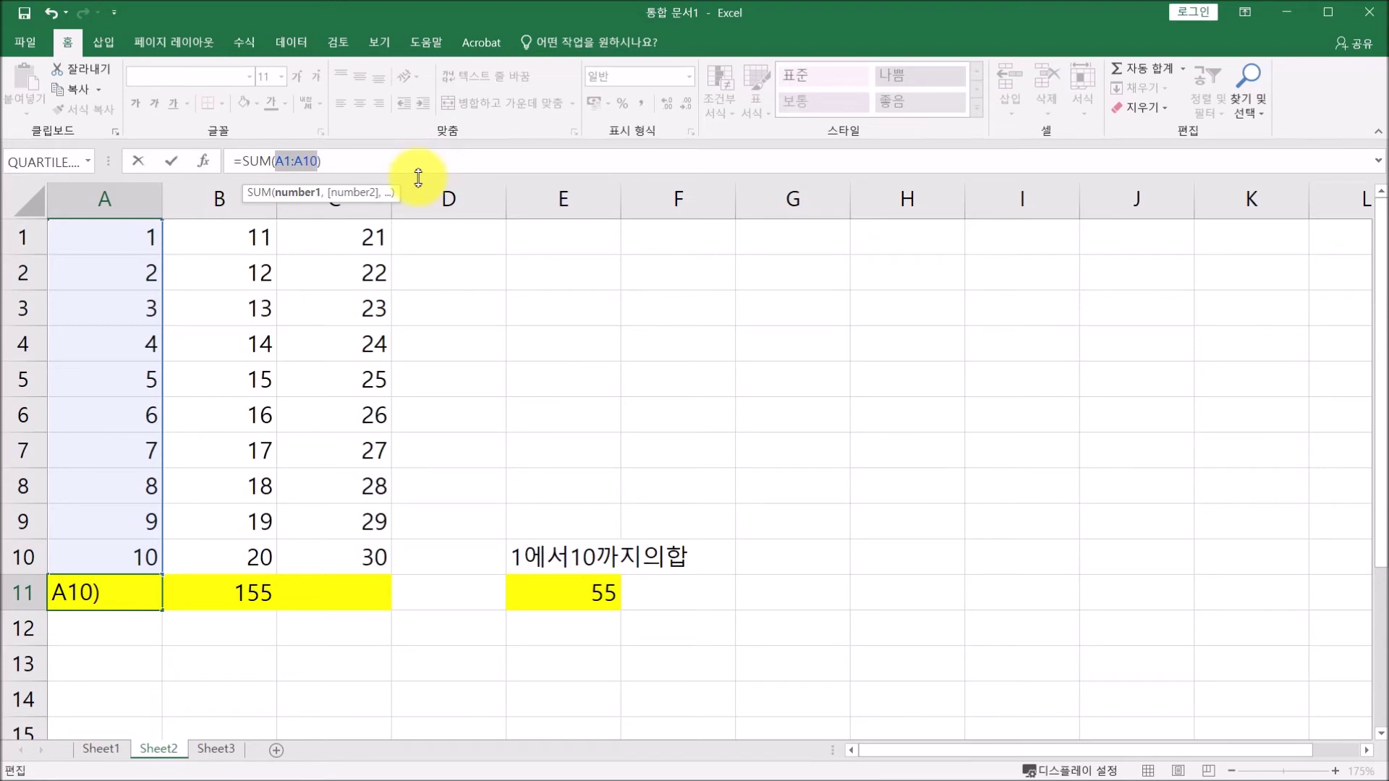
{"action": "key", "text": "F4"}
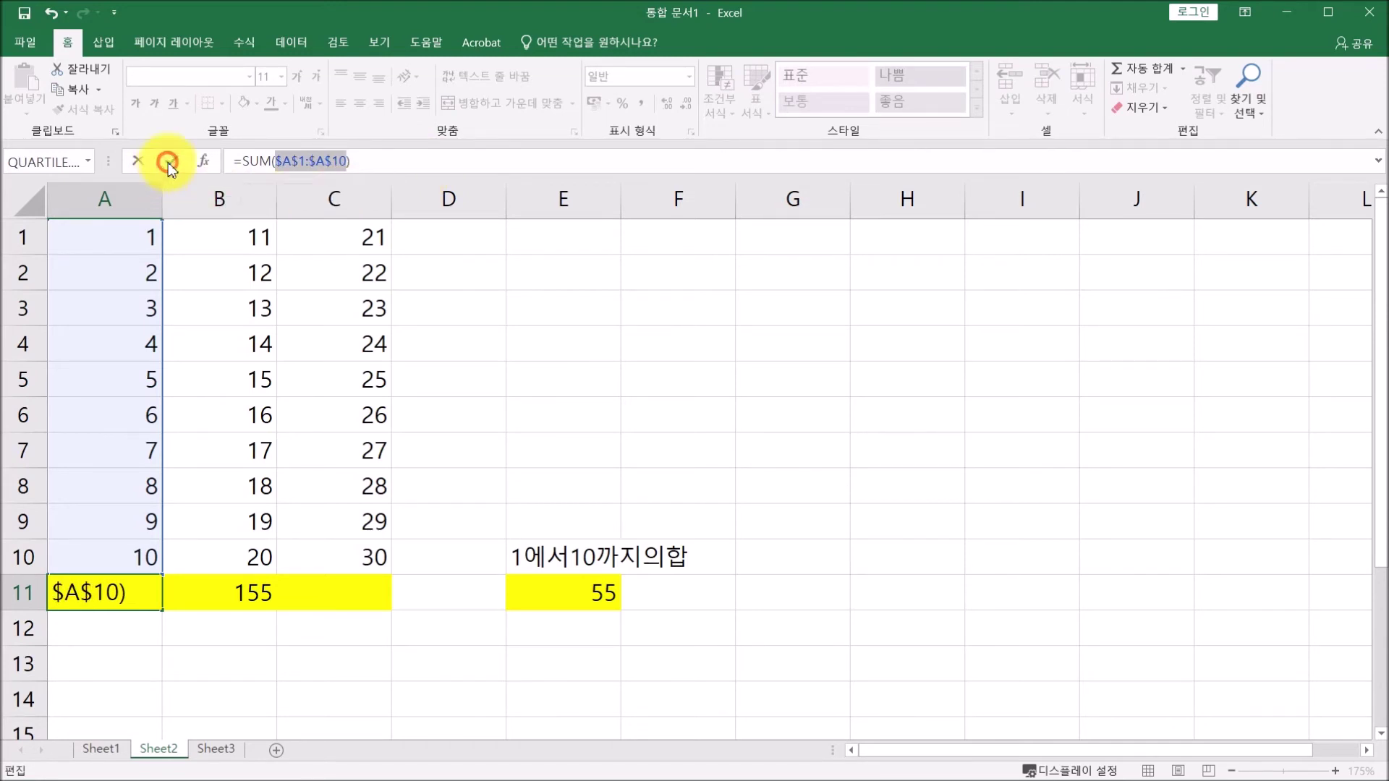
{"action": "left_click", "coordinate": [168, 163]}
Compare with E11, then make A11's range column-absolute as =SUM($A1:$A10).
{"action": "left_click", "coordinate": [554, 596]}
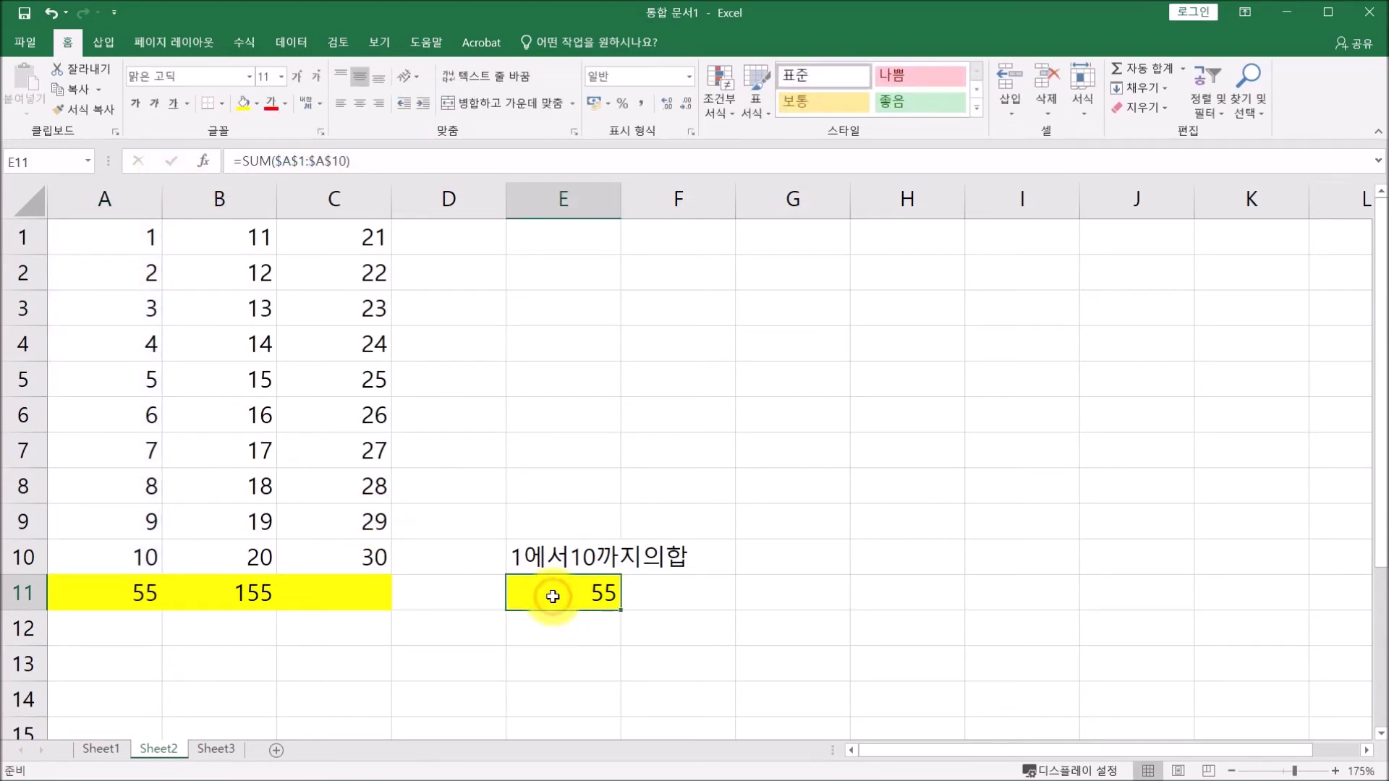
{"action": "left_click", "coordinate": [130, 591]}
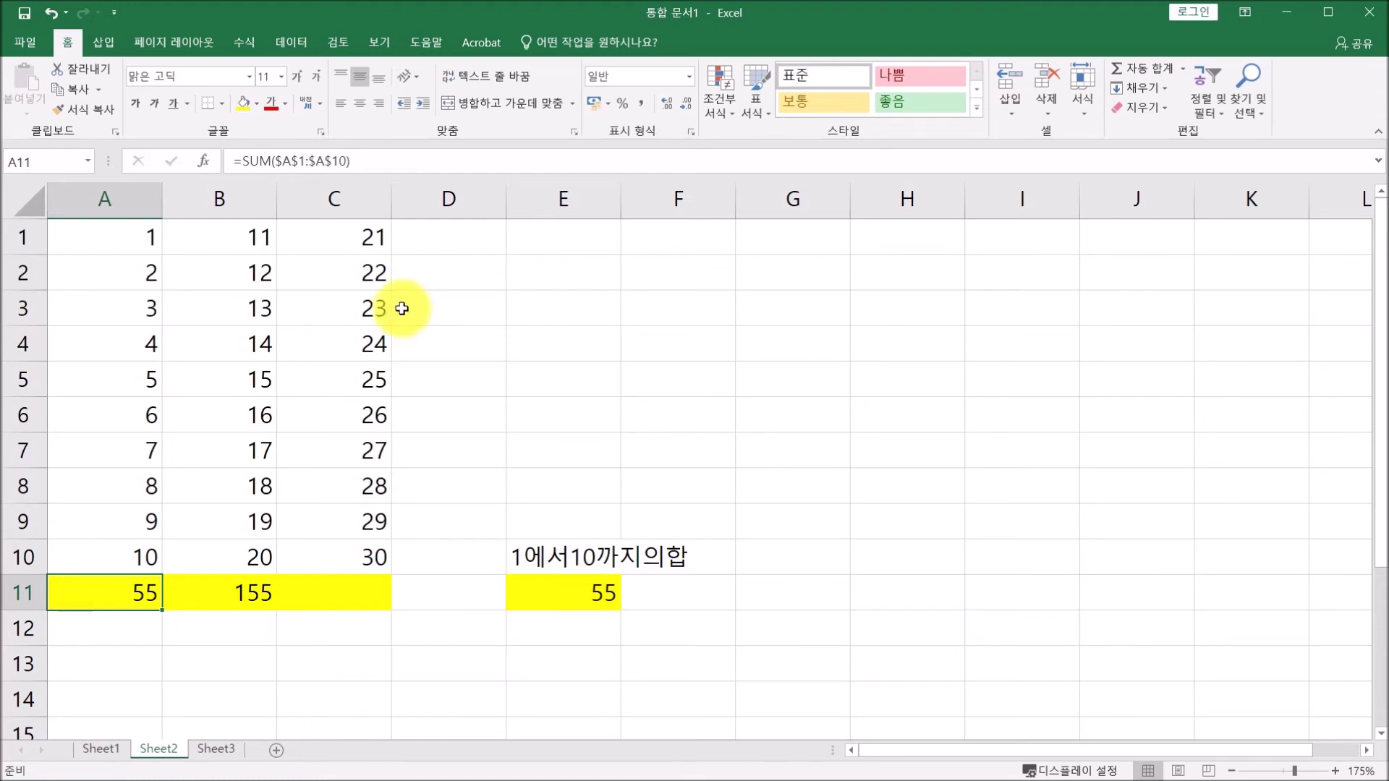
{"action": "left_click_drag", "start_coordinate": [275, 159], "coordinate": [345, 163]}
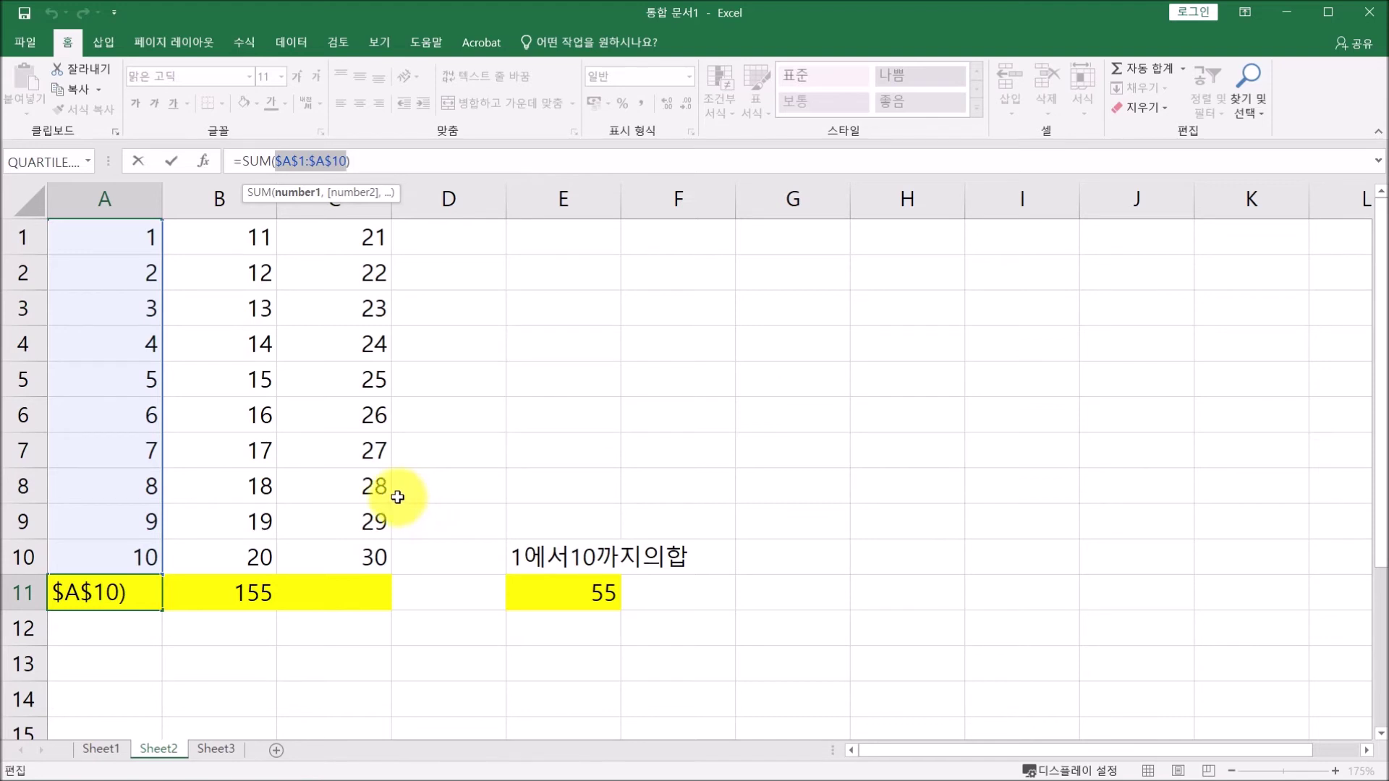
{"action": "key", "text": "F4"}
{"action": "key", "text": "F4"}
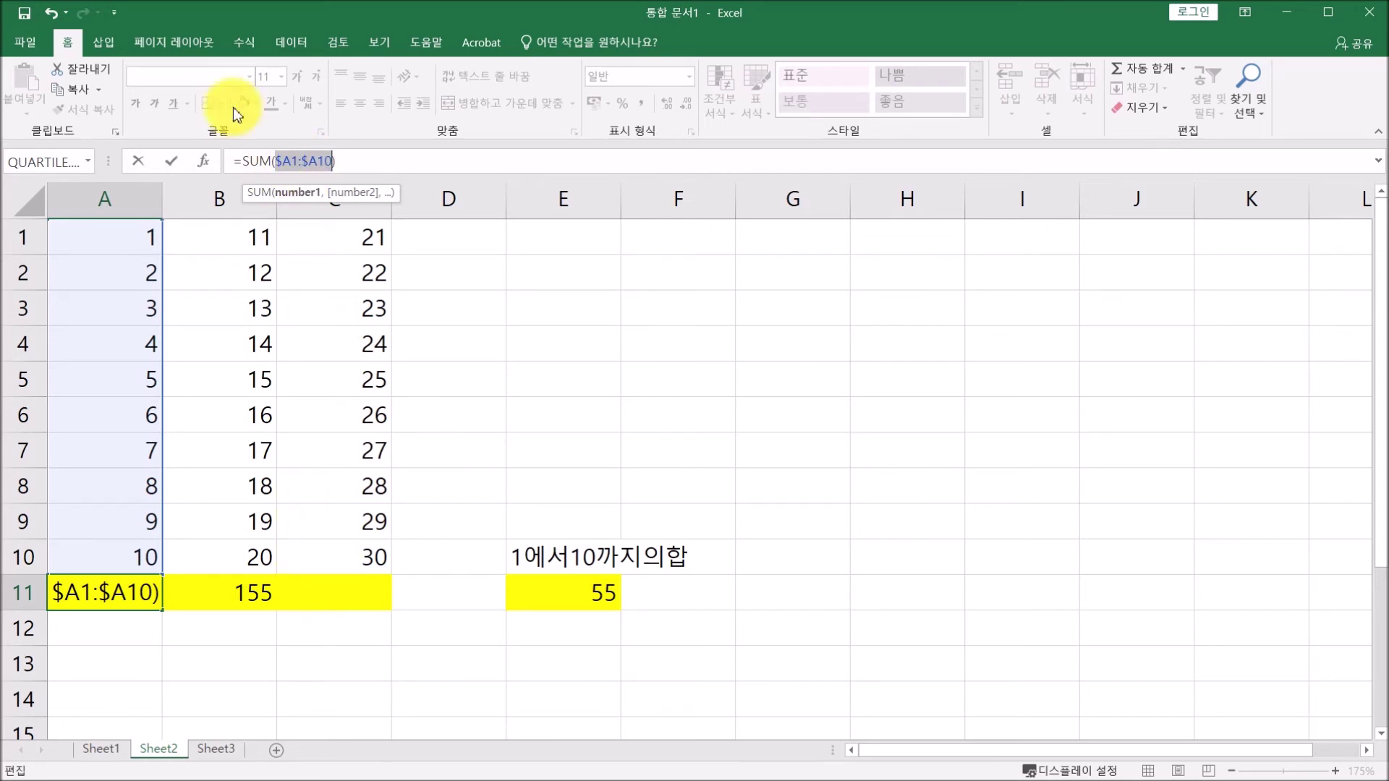
{"action": "left_click", "coordinate": [170, 160]}
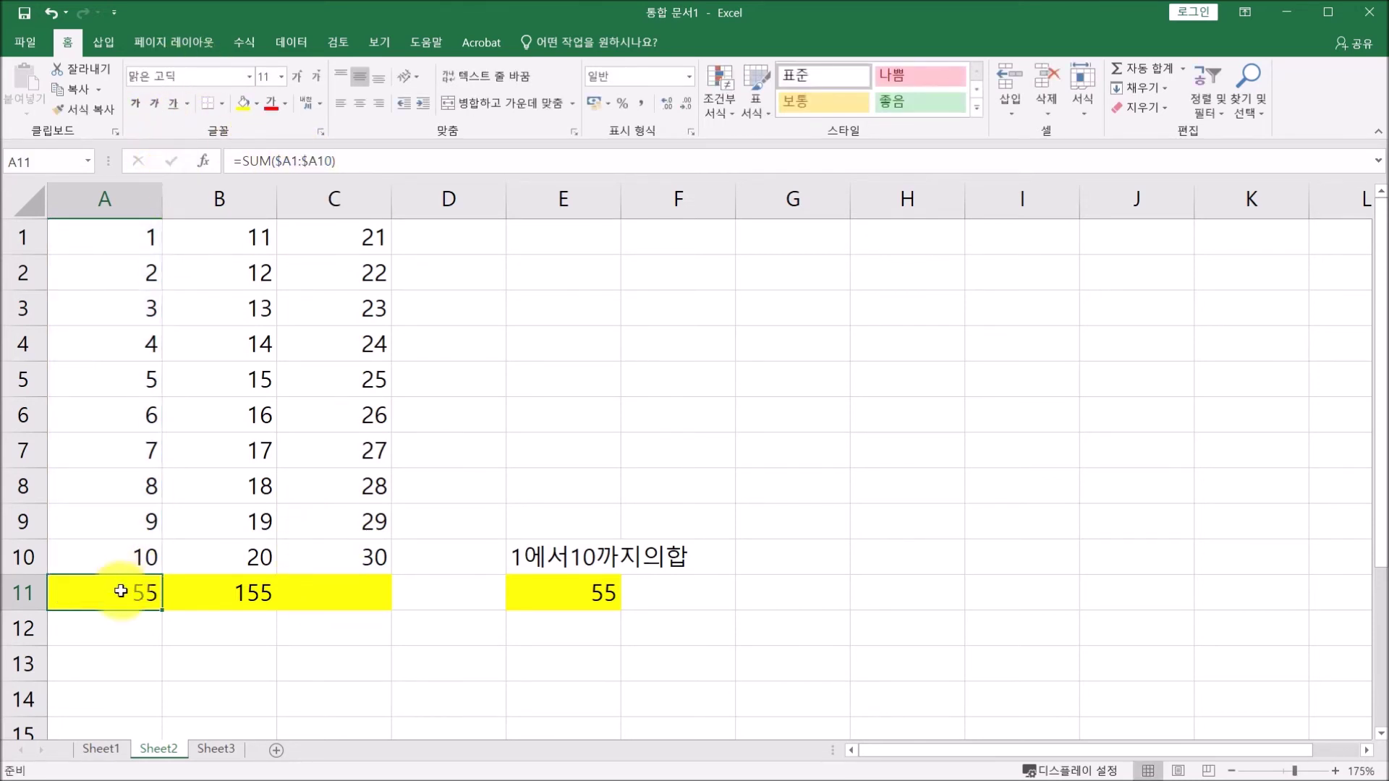
Paste A11's total into C13, where it becomes =SUM($A3:$A12) showing 107, then go to Sheet3.
{"action": "key", "text": "ctrl+c"}
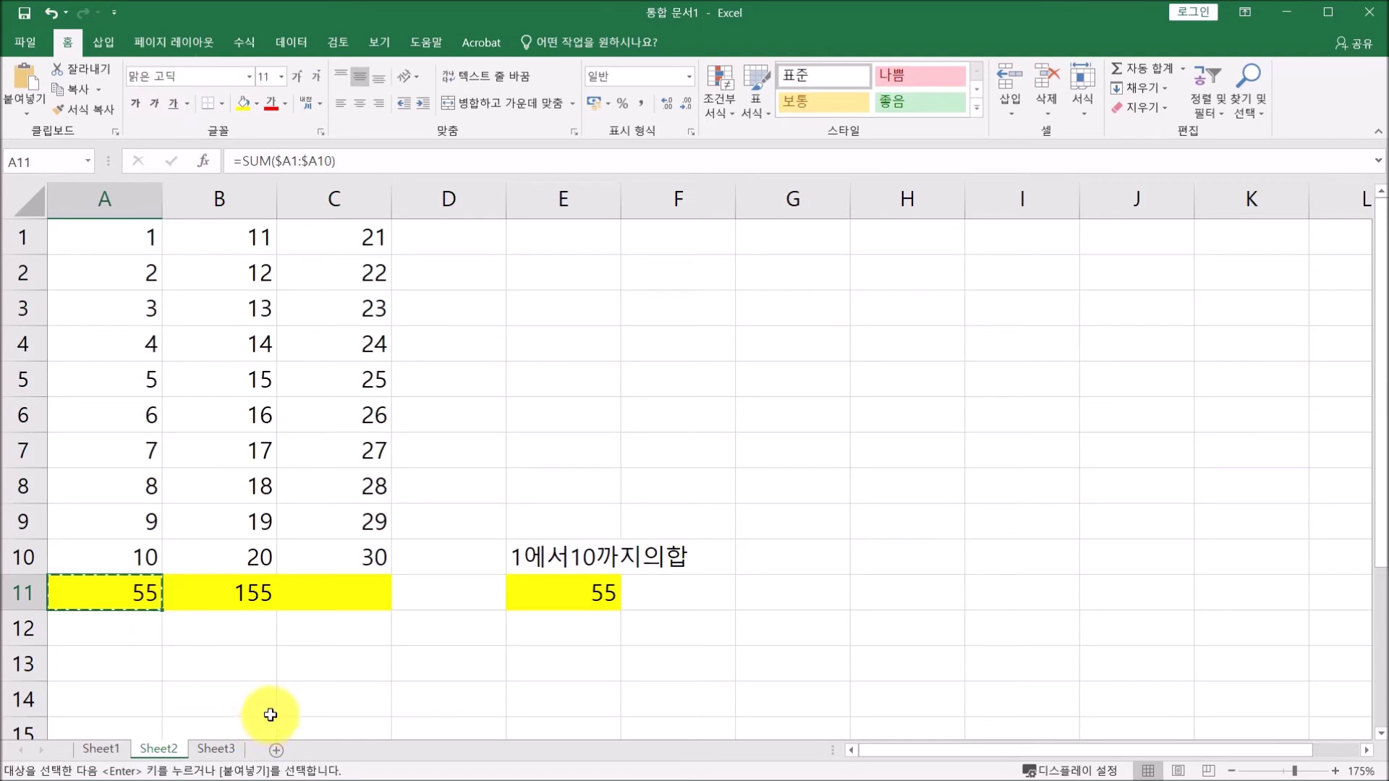
{"action": "left_click", "coordinate": [328, 671]}
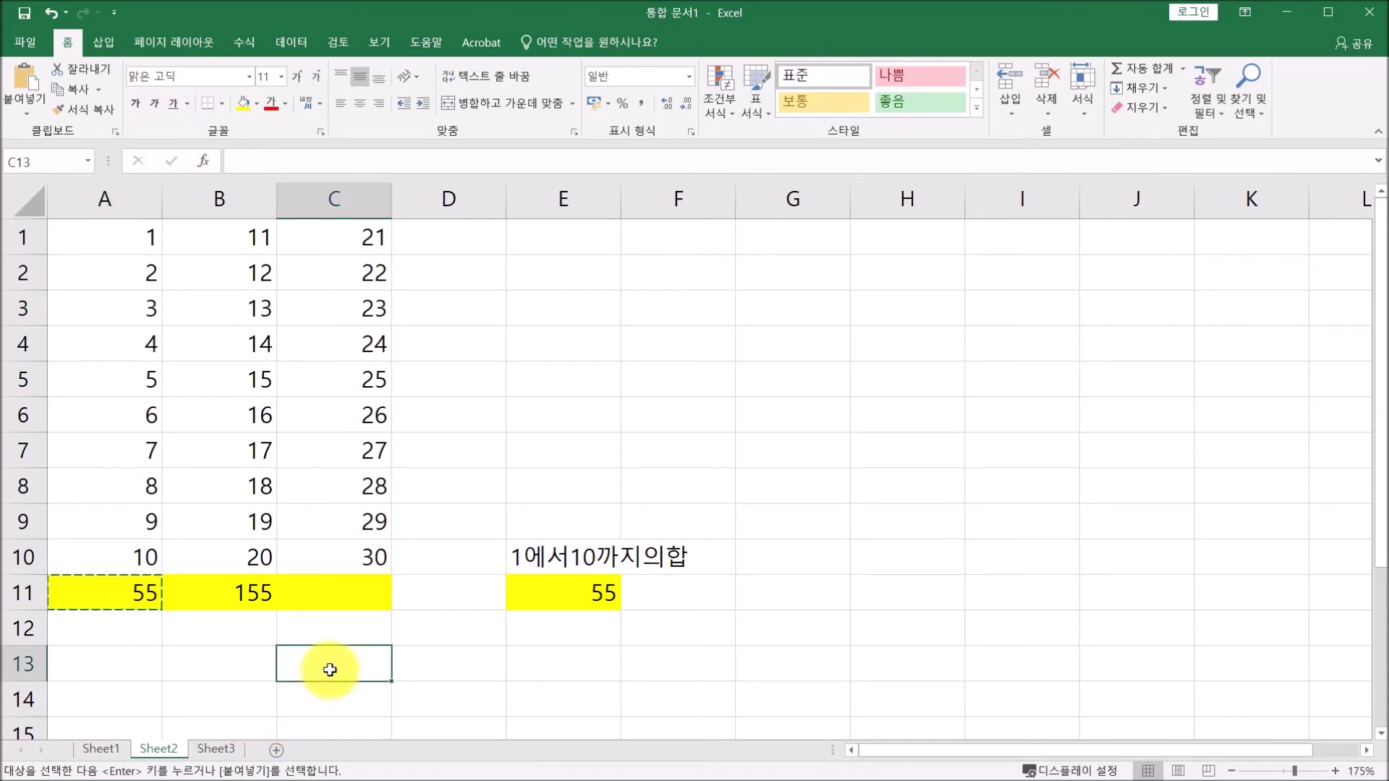
{"action": "key", "text": "ctrl+v"}
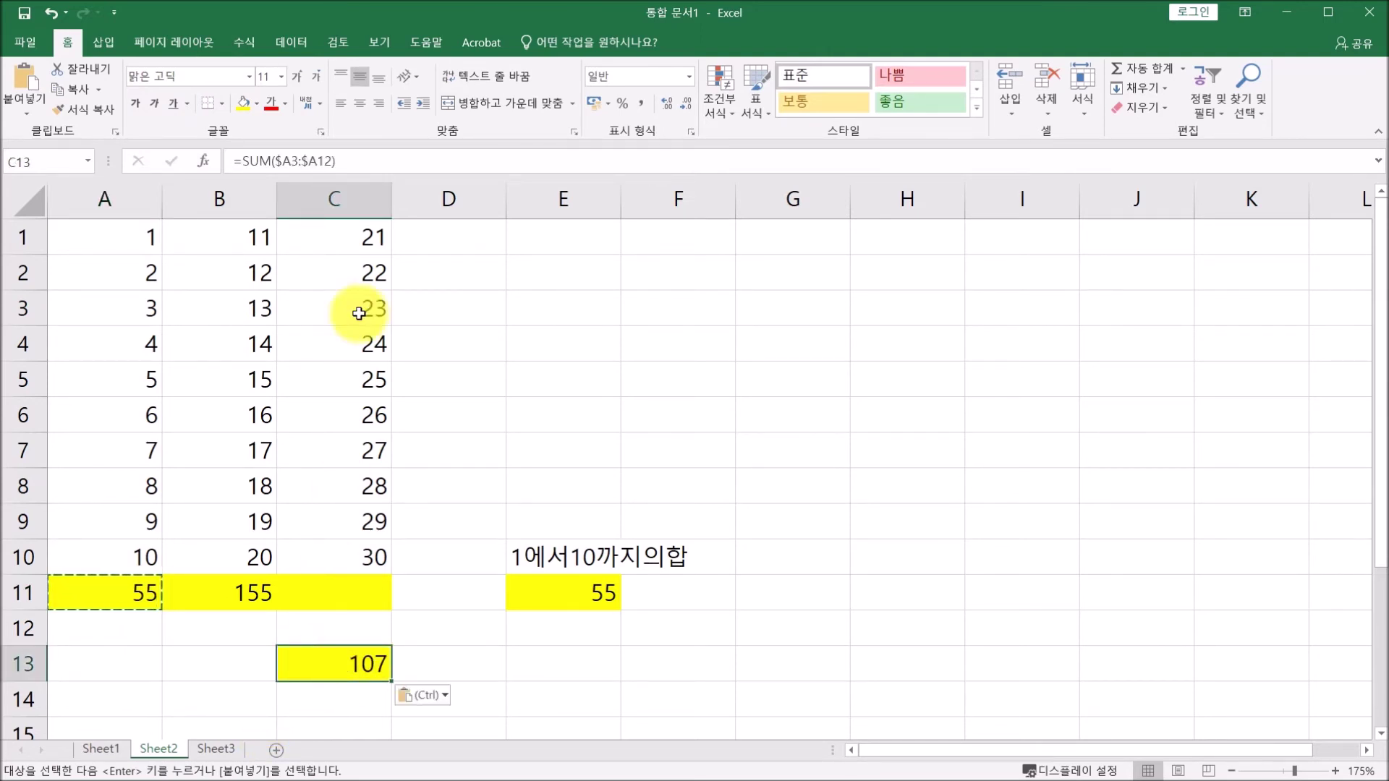
{"action": "left_click", "coordinate": [354, 157]}
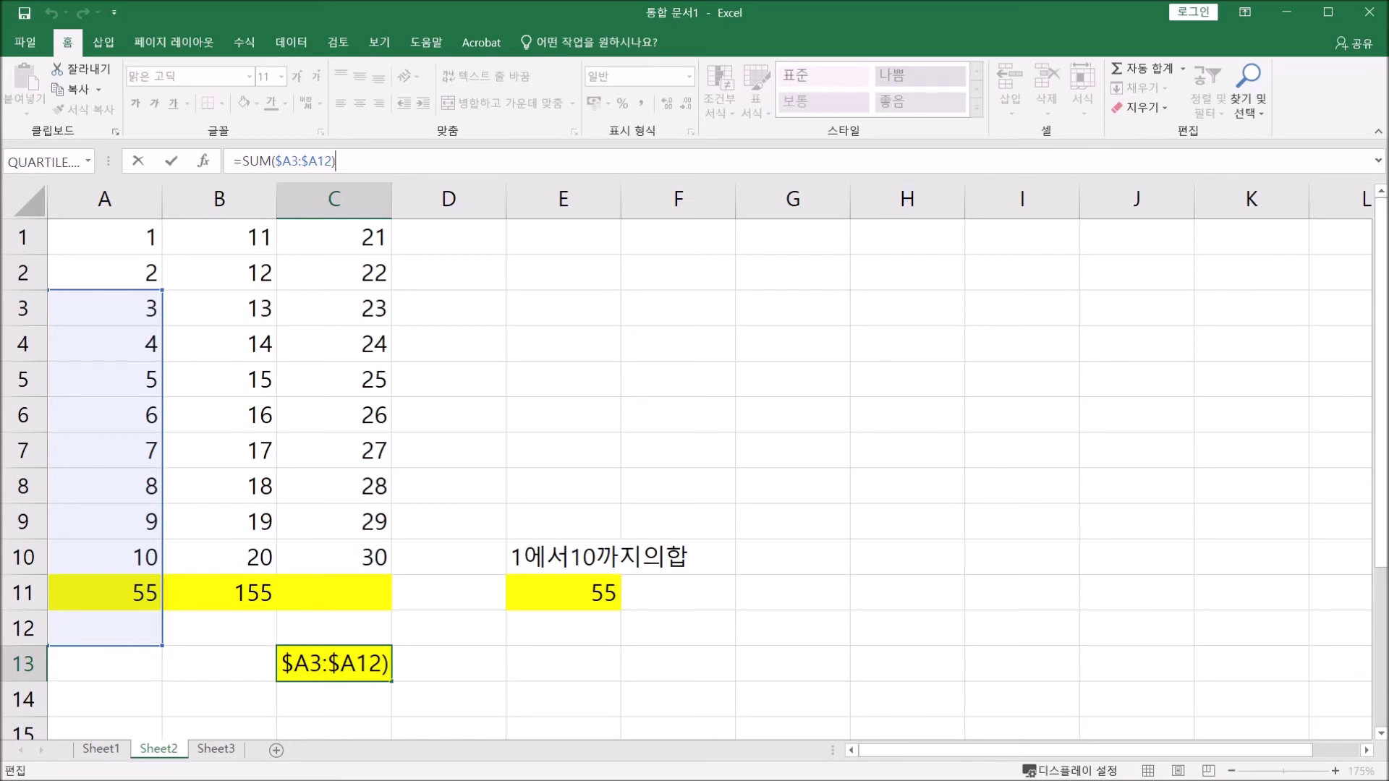
{"action": "key", "text": "ctrl+Return"}
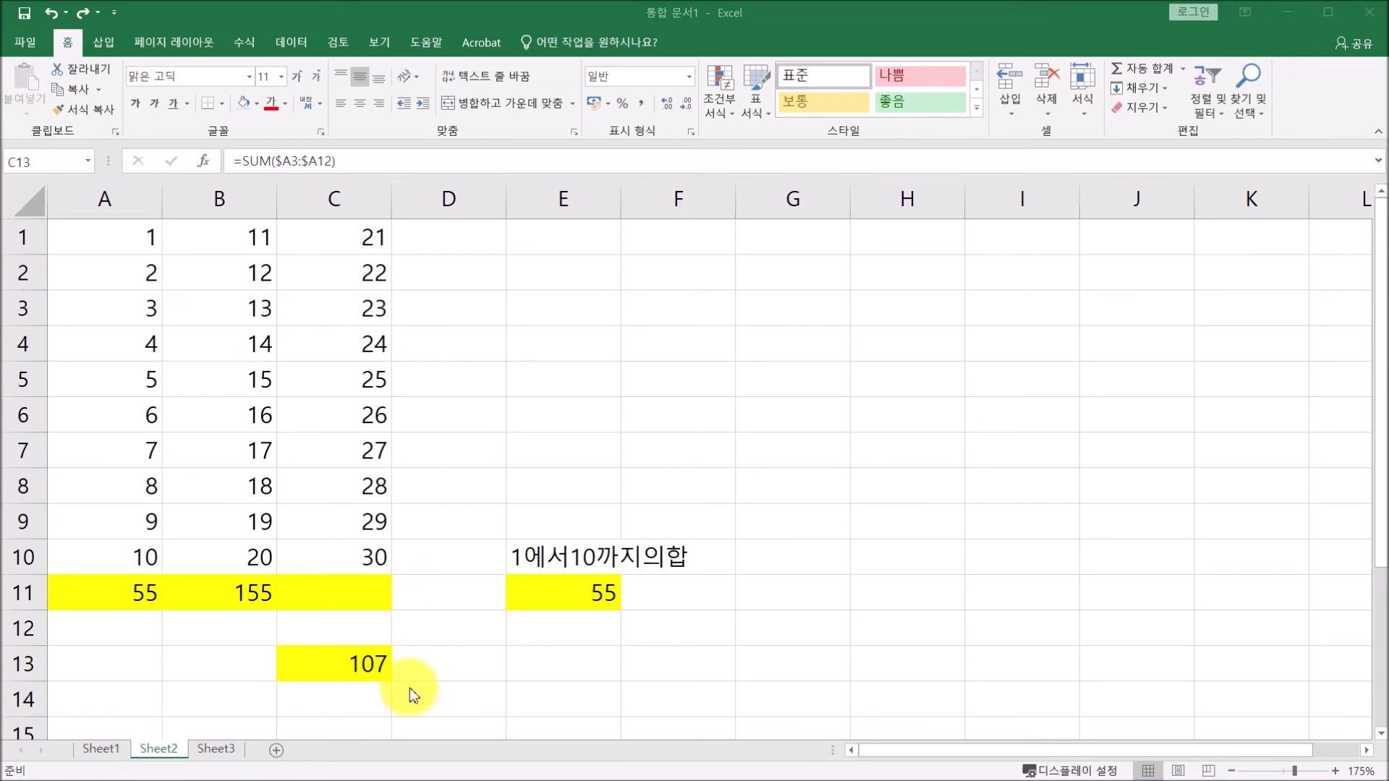
{"action": "left_click", "coordinate": [214, 752]}
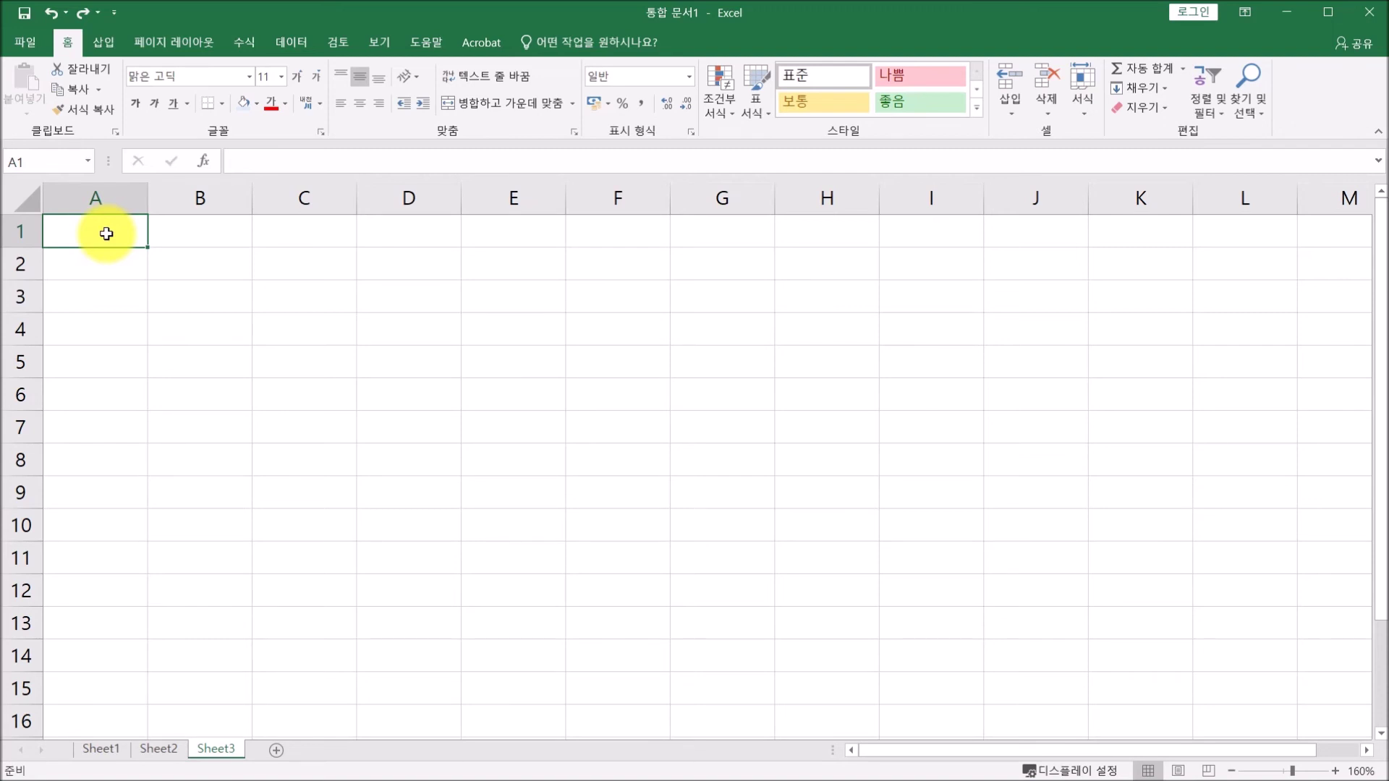
Enter the 일자 heading in A1 and fill dates 03월 01일 through 03월 10일 below it.
{"action": "type", "text": "일자"}
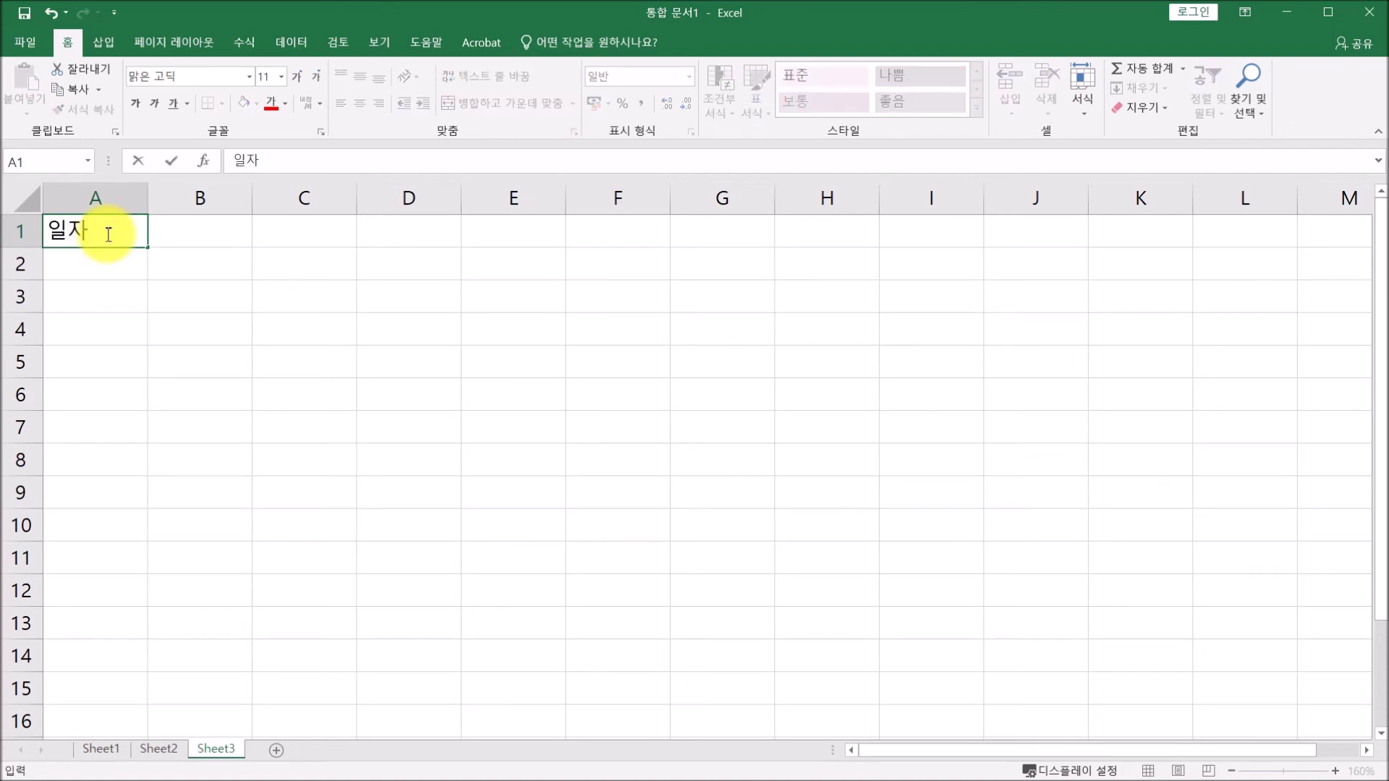
{"action": "key", "text": "Return"}
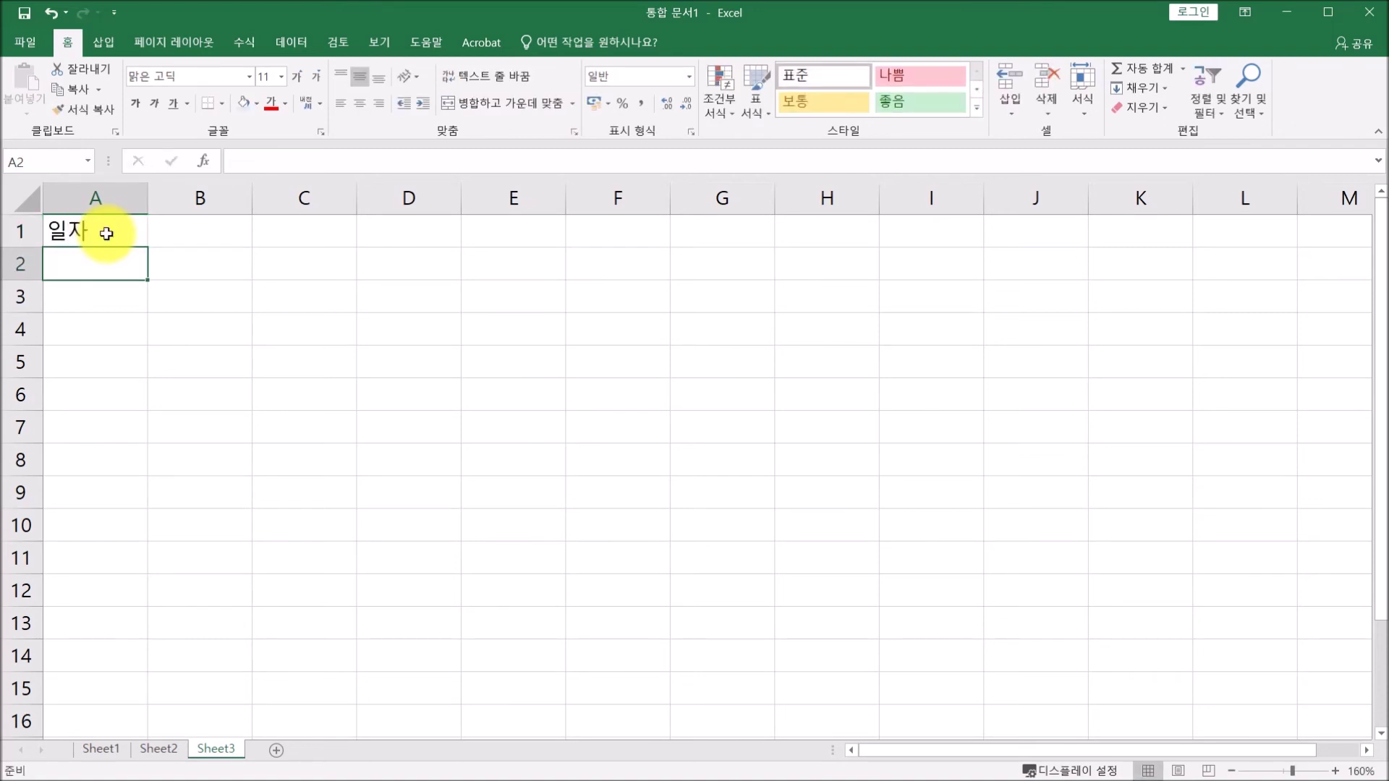
{"action": "type", "text": "3-1"}
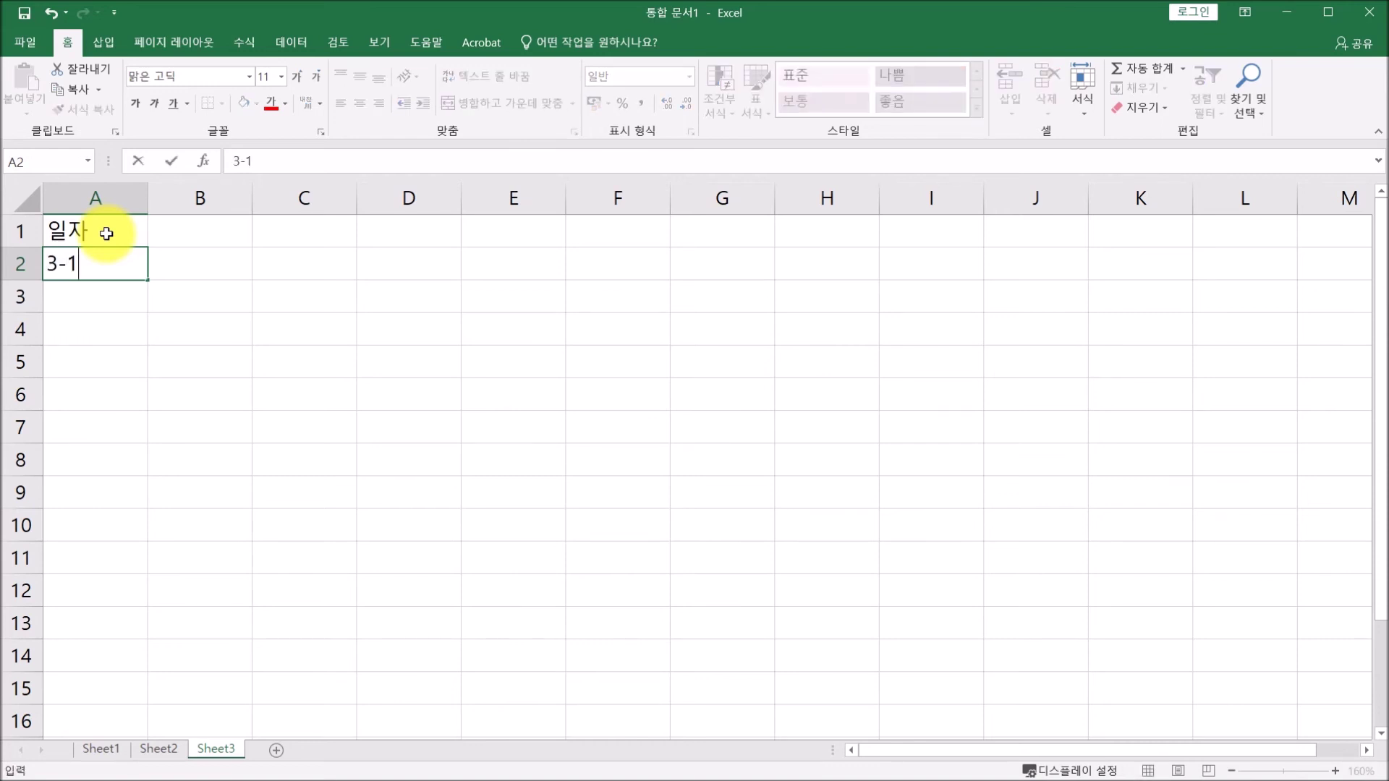
{"action": "key", "text": "Return"}
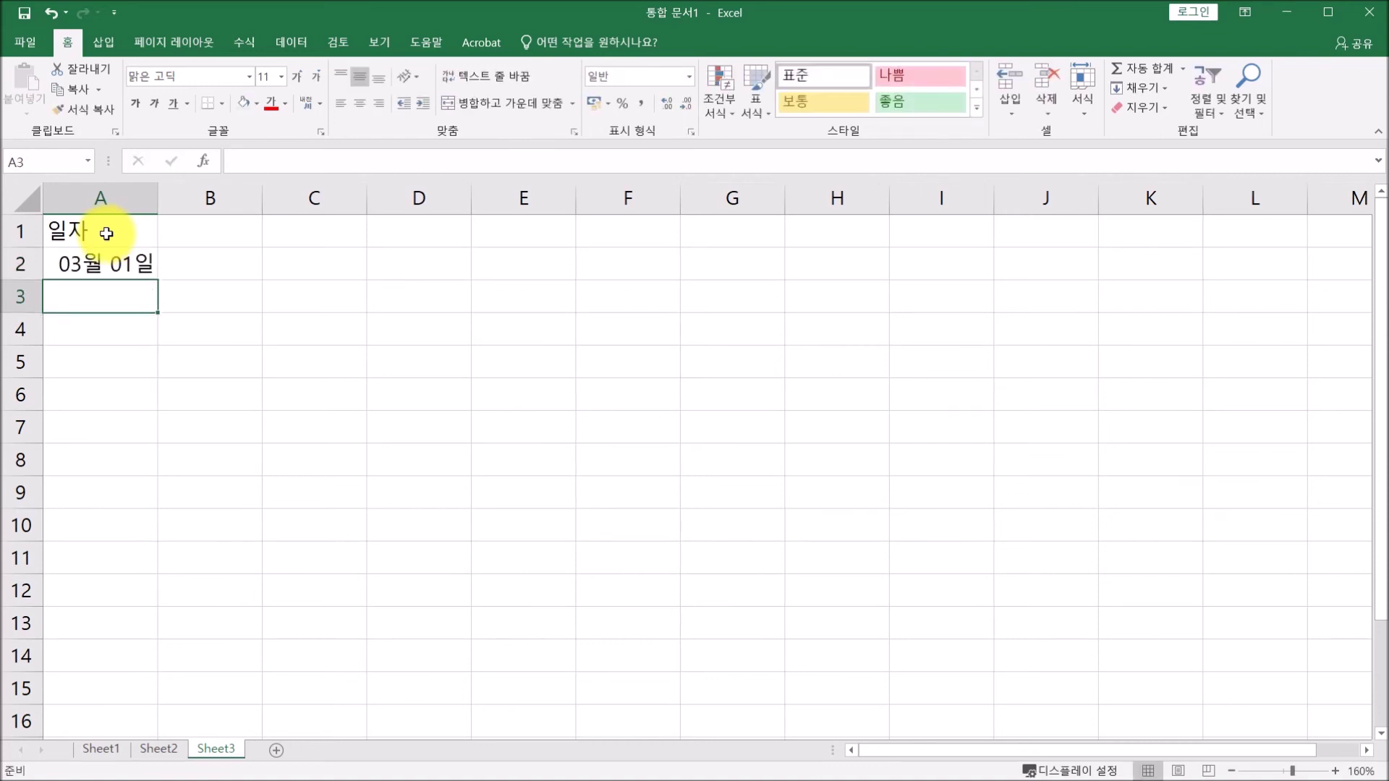
{"action": "left_click", "coordinate": [108, 264]}
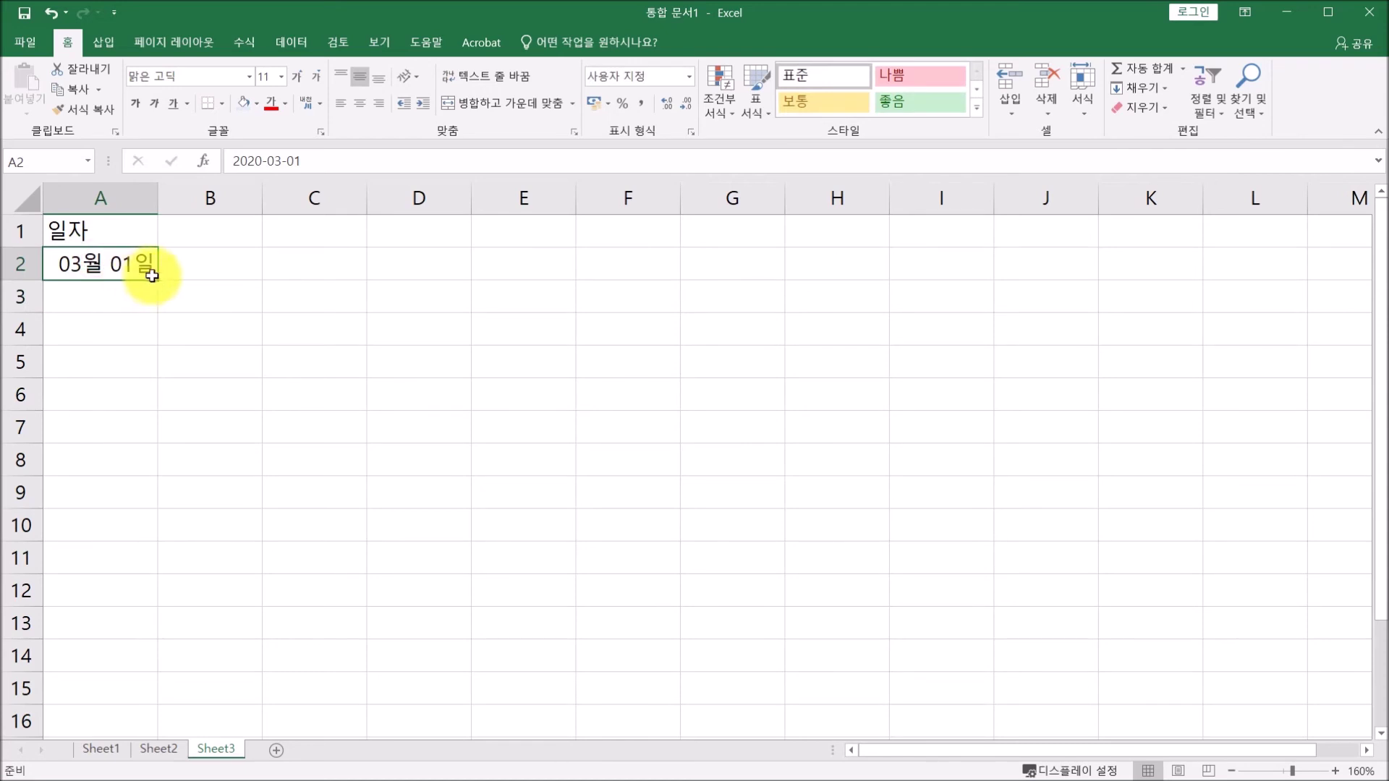
{"action": "left_click_drag", "start_coordinate": [159, 283], "coordinate": [145, 558]}
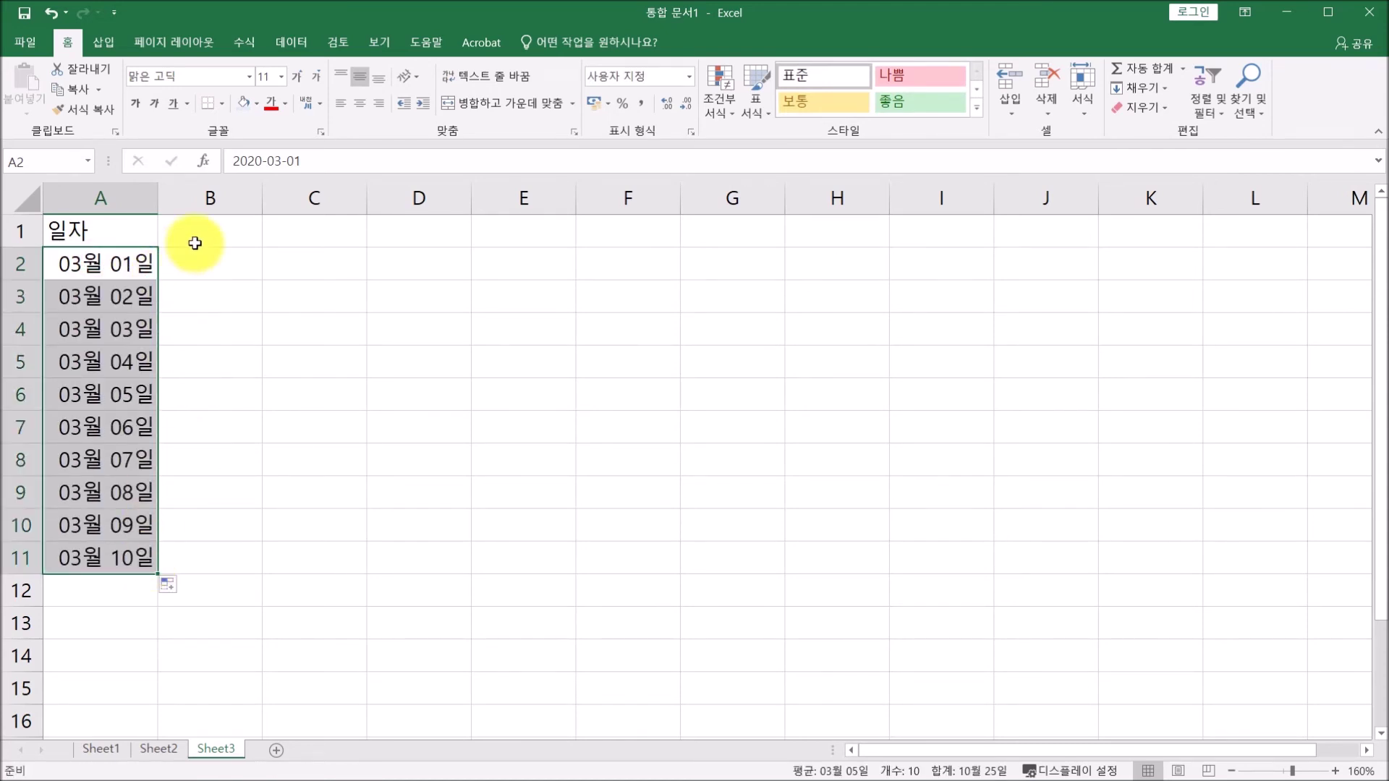
Add the headings 사과 in B1 and 배 in C1.
{"action": "left_click", "coordinate": [214, 229]}
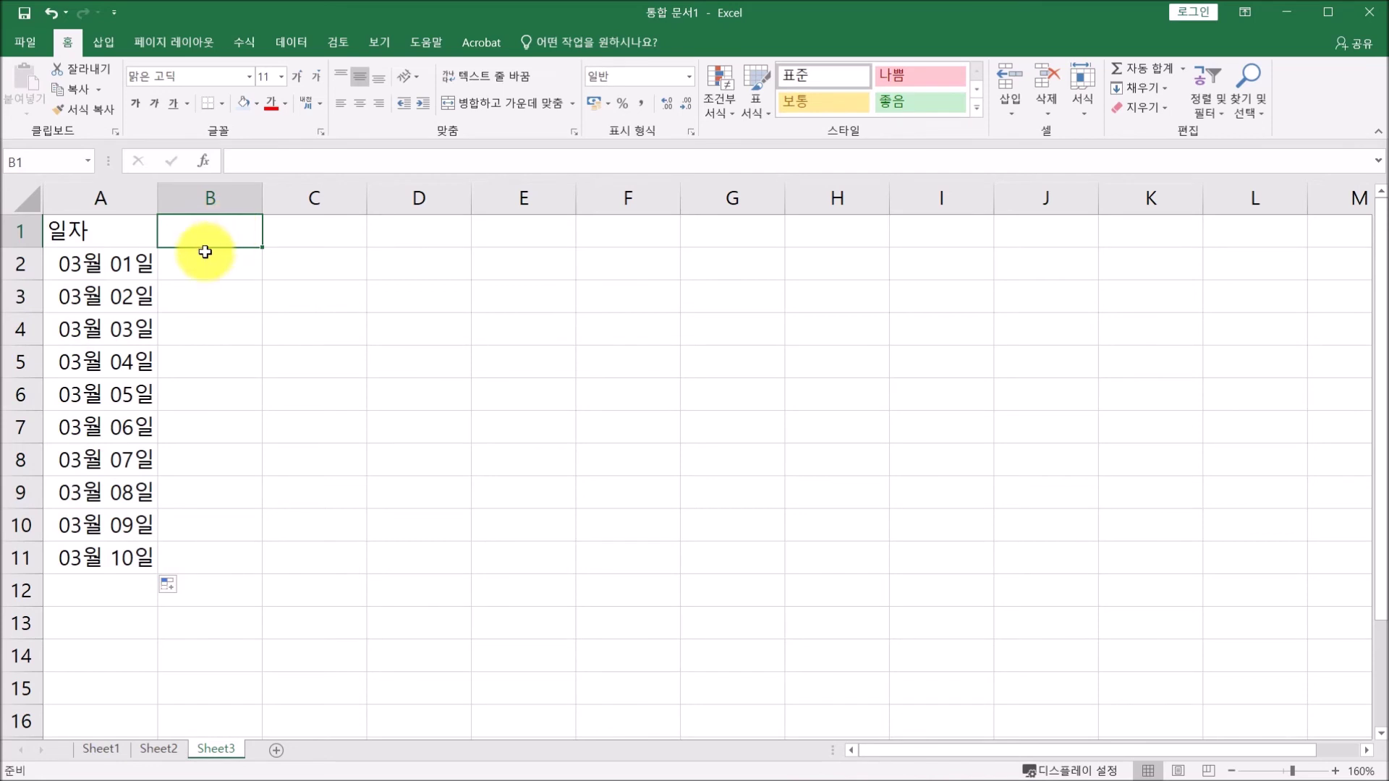
{"action": "type", "text": "ㅅㅏㄱㅗㅏ"}
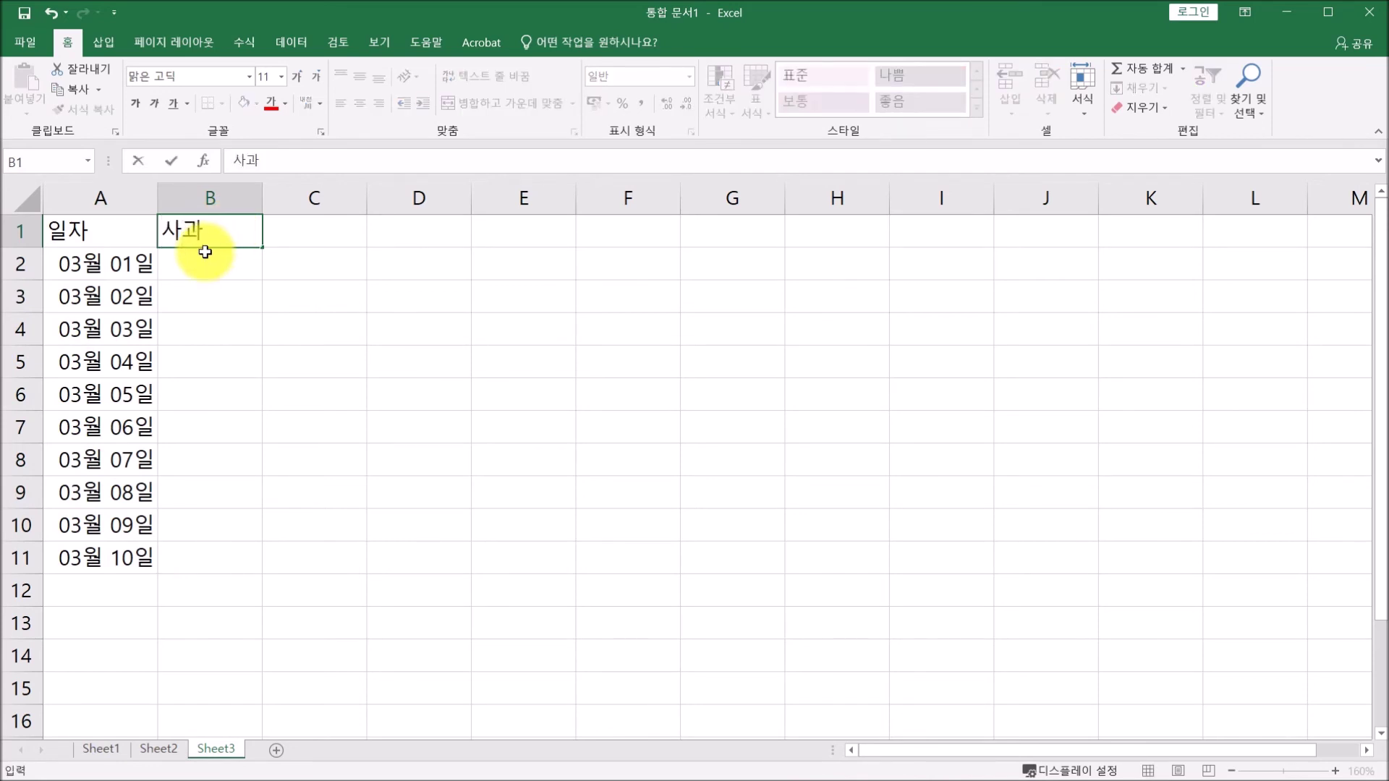
{"action": "key", "text": "Tab"}
{"action": "type", "text": "ㅂㅐ"}
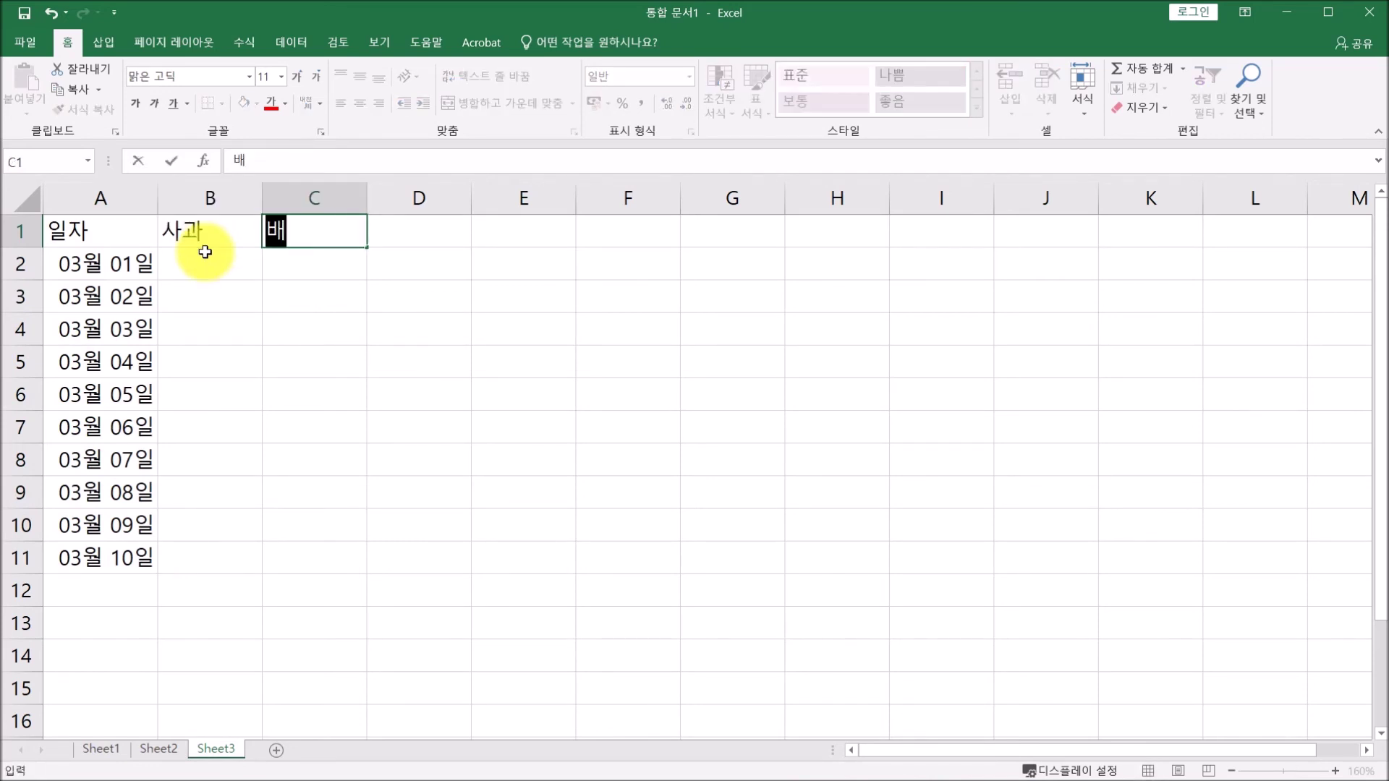
{"action": "left_click", "coordinate": [207, 255]}
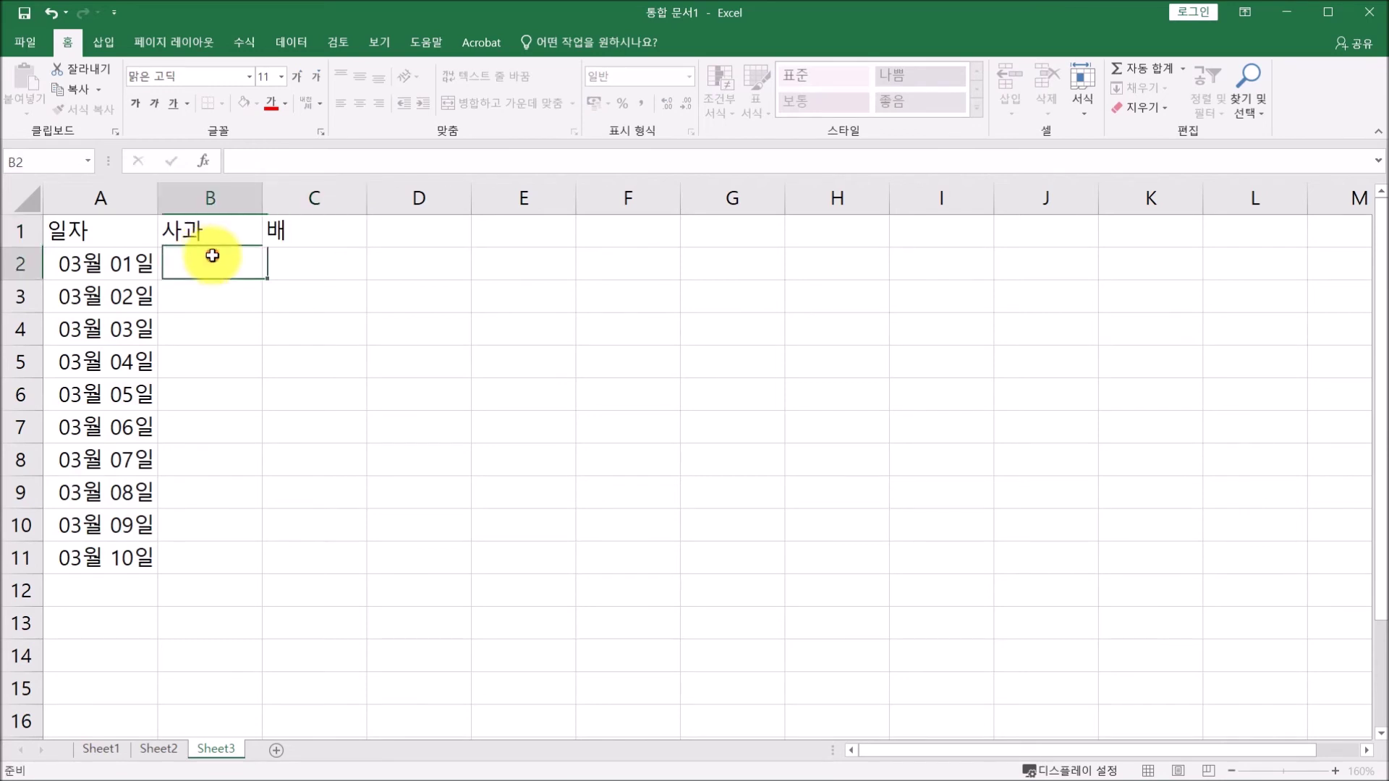
Enter apple counts 10 and 11 and pear counts 20 and 19 in rows 2–3.
{"action": "type", "text": "10"}
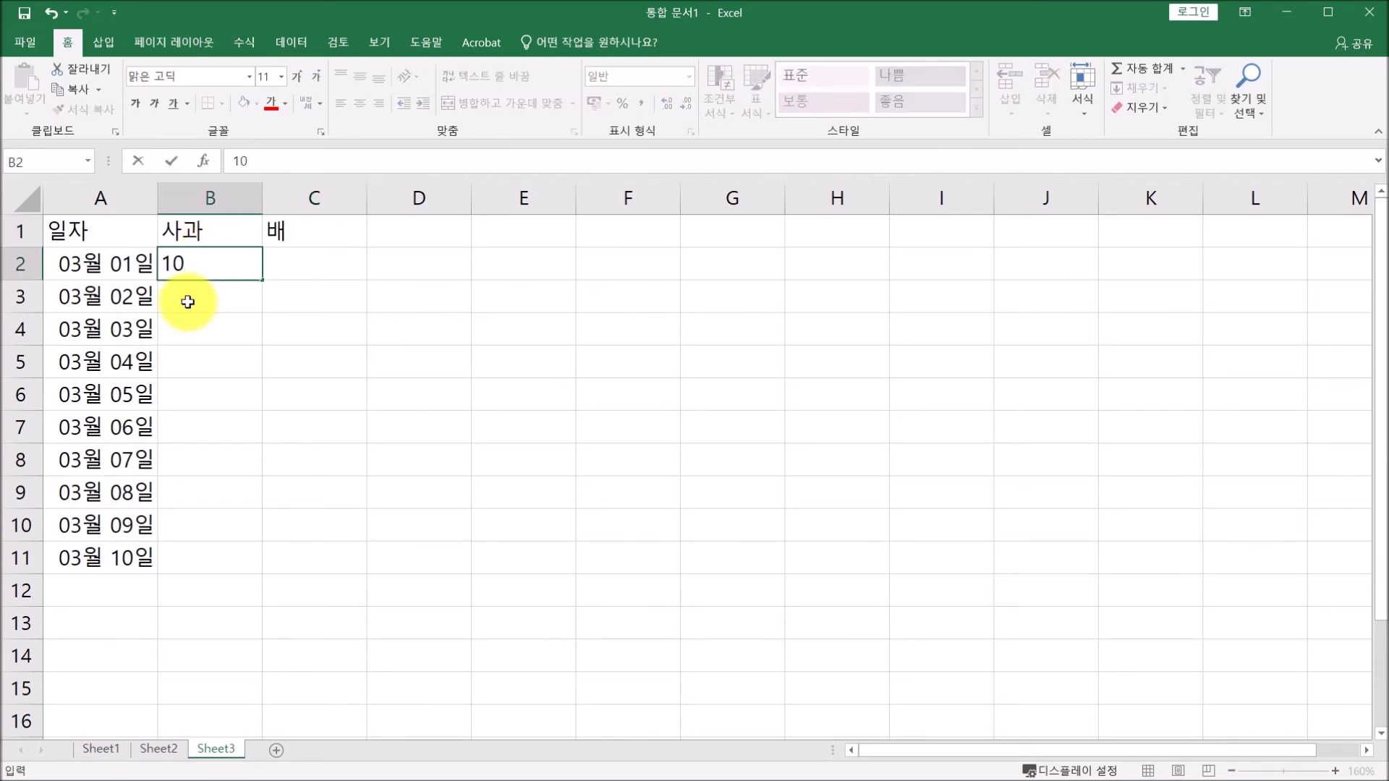
{"action": "key", "text": "Tab"}
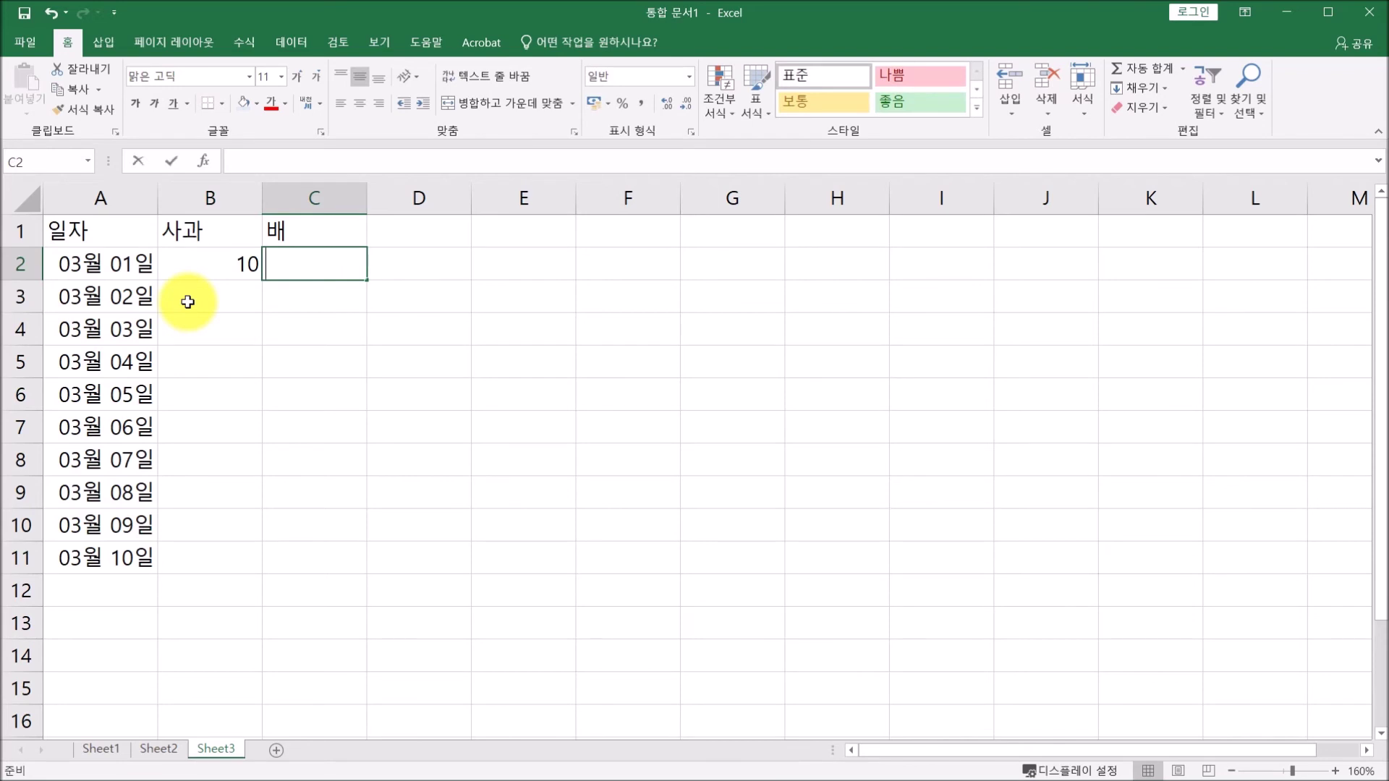
{"action": "type", "text": "20"}
{"action": "key", "text": "Return"}
{"action": "left_click", "coordinate": [188, 301]}
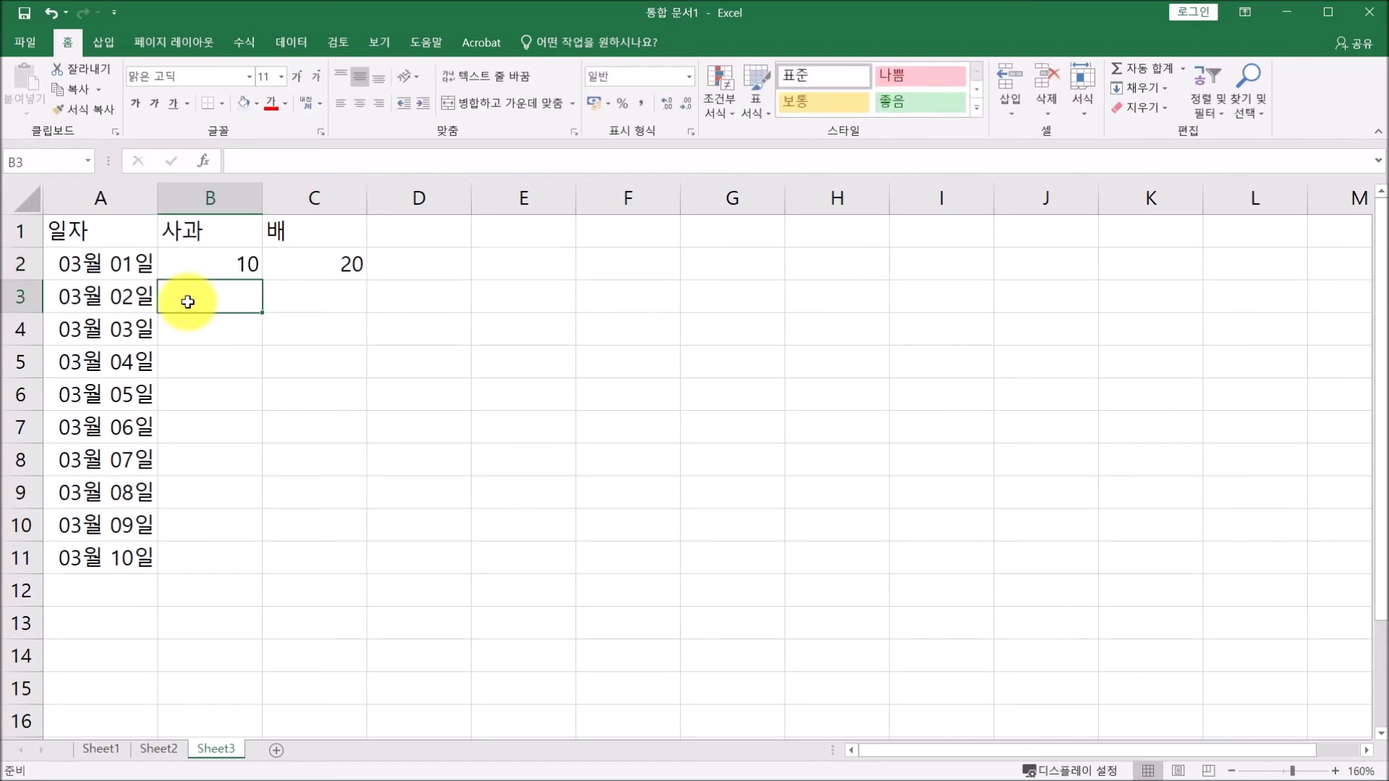
{"action": "type", "text": "11"}
{"action": "key", "text": "Tab"}
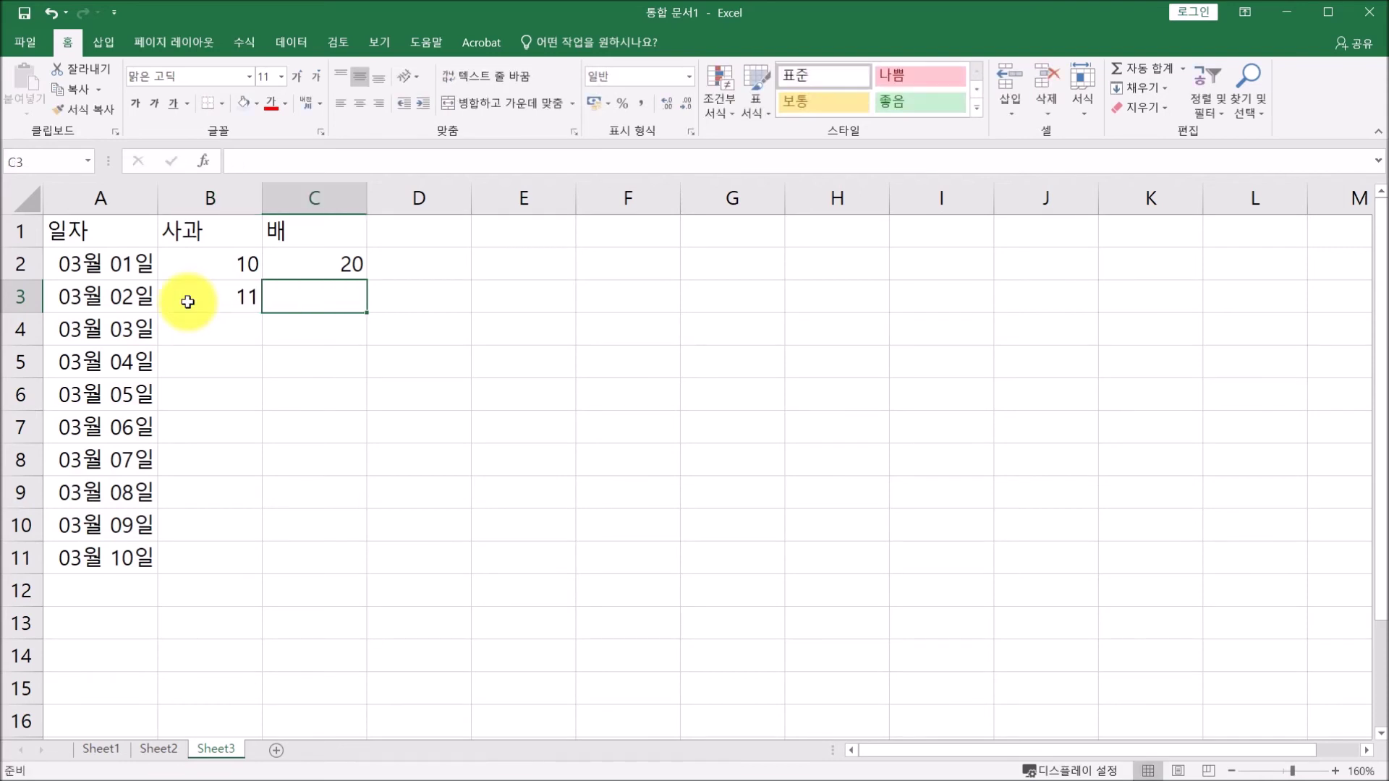
{"action": "type", "text": "19"}
{"action": "key", "text": "Return"}
Fill the apple counts up to 19 and pear counts down to 11 through row 11.
{"action": "left_click_drag", "start_coordinate": [180, 264], "coordinate": [246, 563]}
{"action": "left_click_drag", "start_coordinate": [311, 264], "coordinate": [301, 297]}
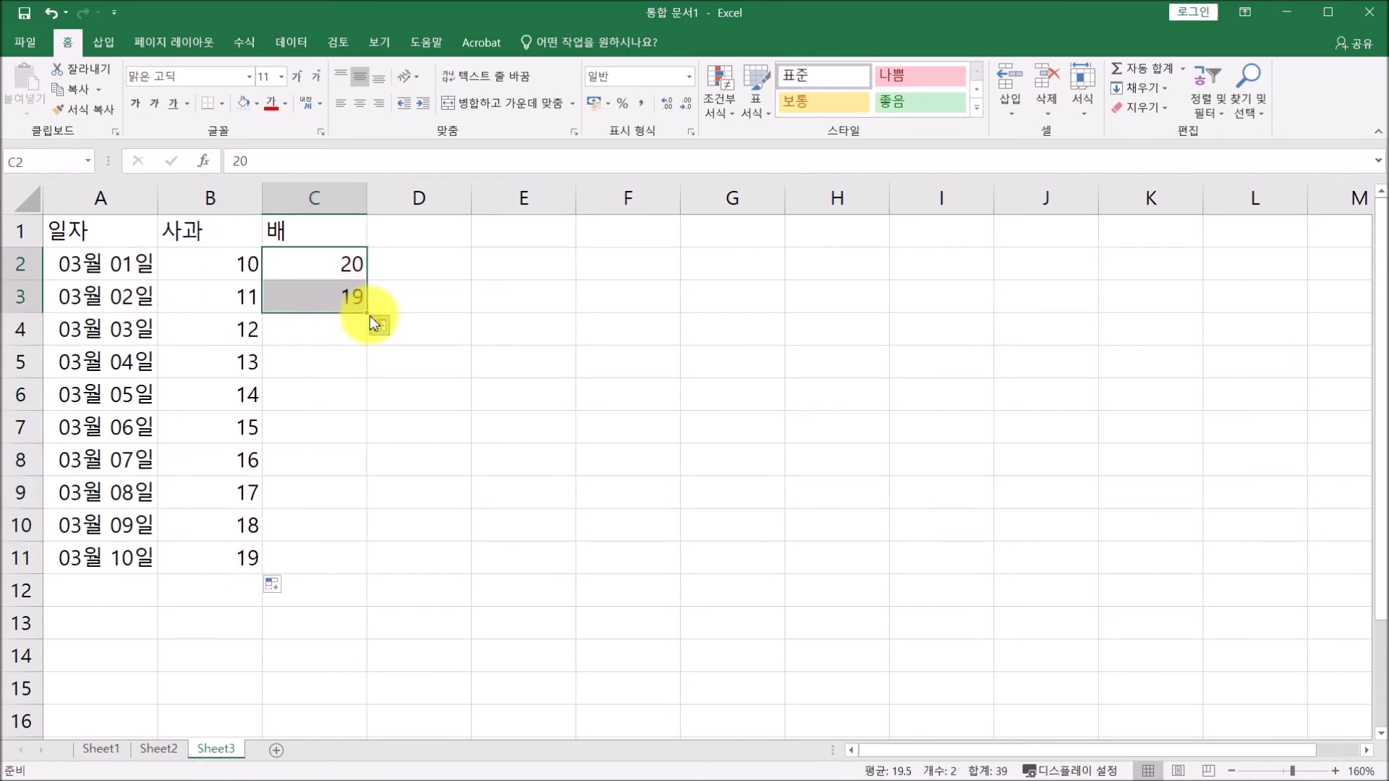
{"action": "left_click_drag", "start_coordinate": [367, 314], "coordinate": [356, 568]}
{"action": "left_click", "coordinate": [434, 232]}
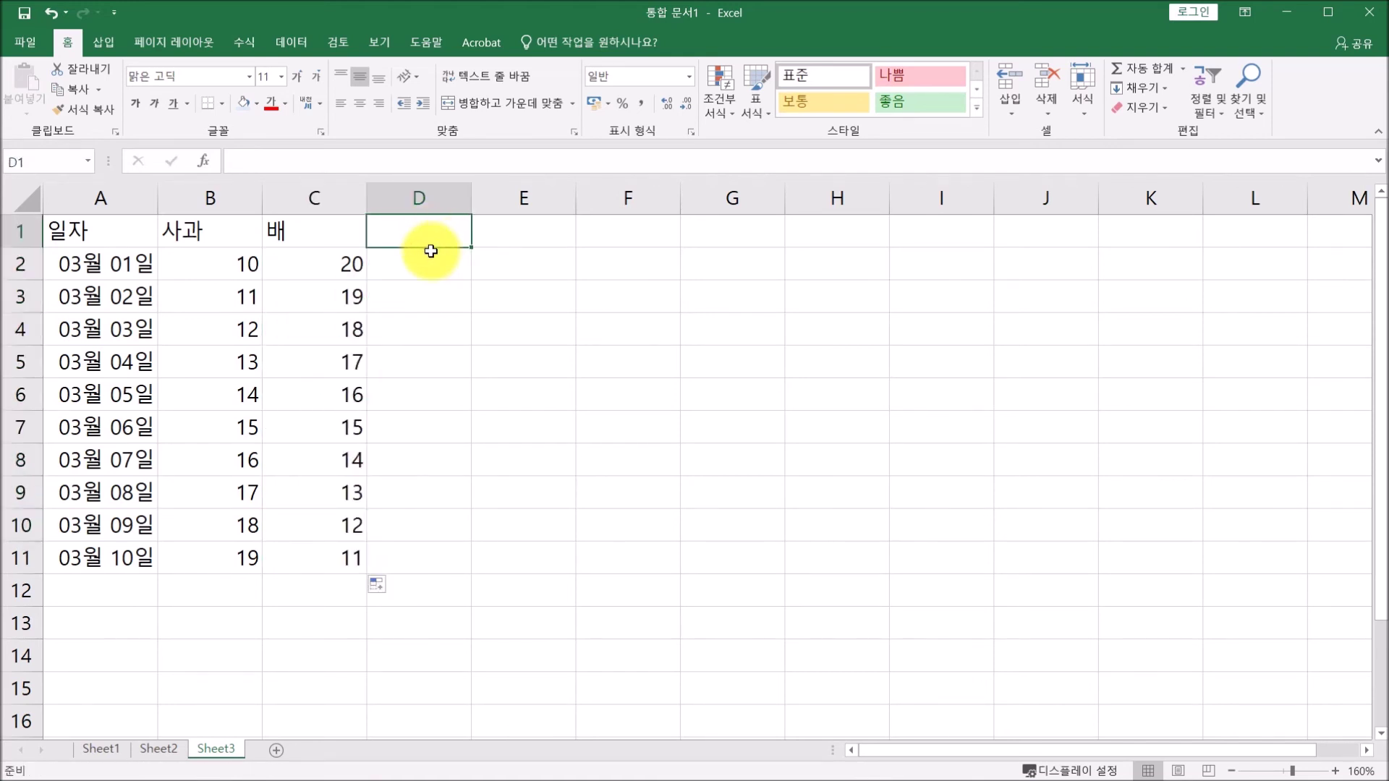
Add the headings 매출액 in D1, 사과가격 in F1 and 배가격 in G1.
{"action": "type", "text": "매출애ㄱ"}
{"action": "key", "text": "Return"}
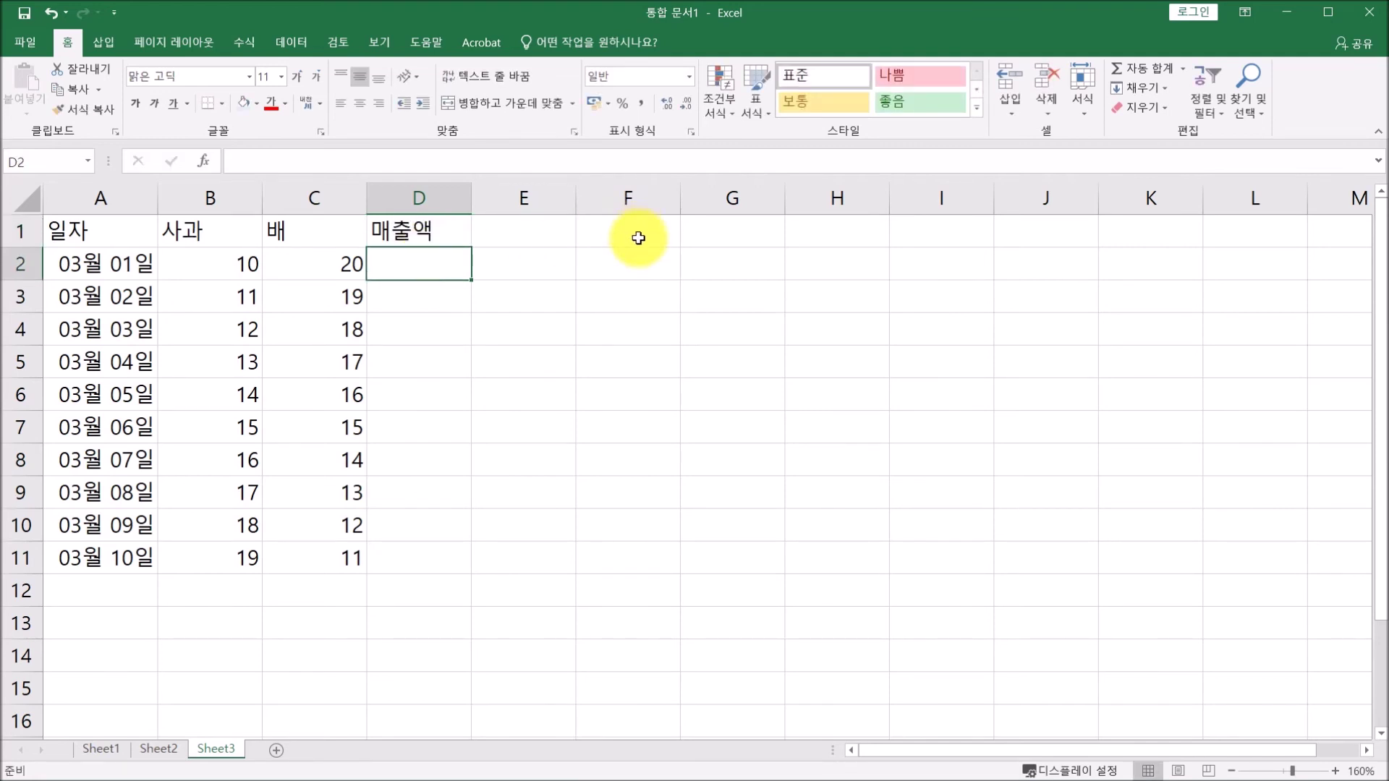
{"action": "left_click", "coordinate": [638, 238]}
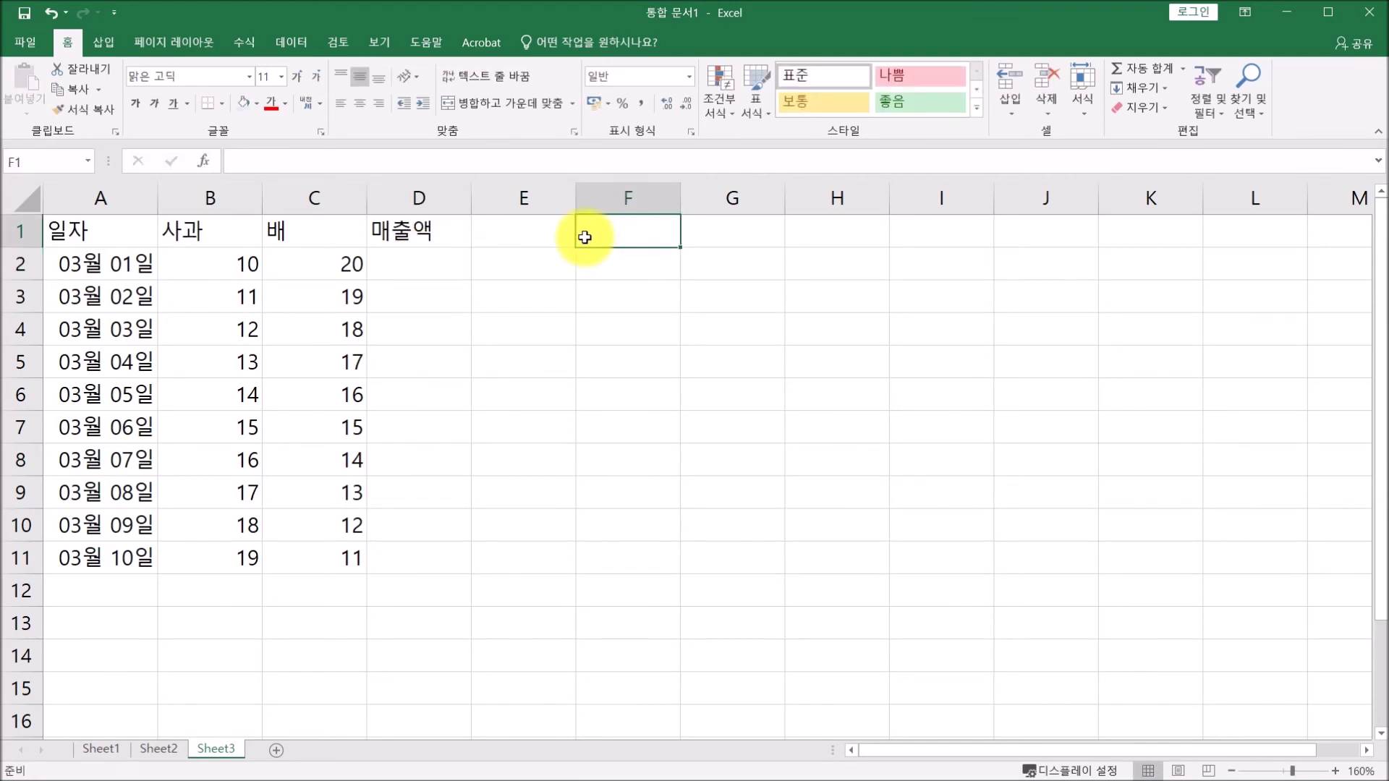
{"action": "type", "text": "사과가격"}
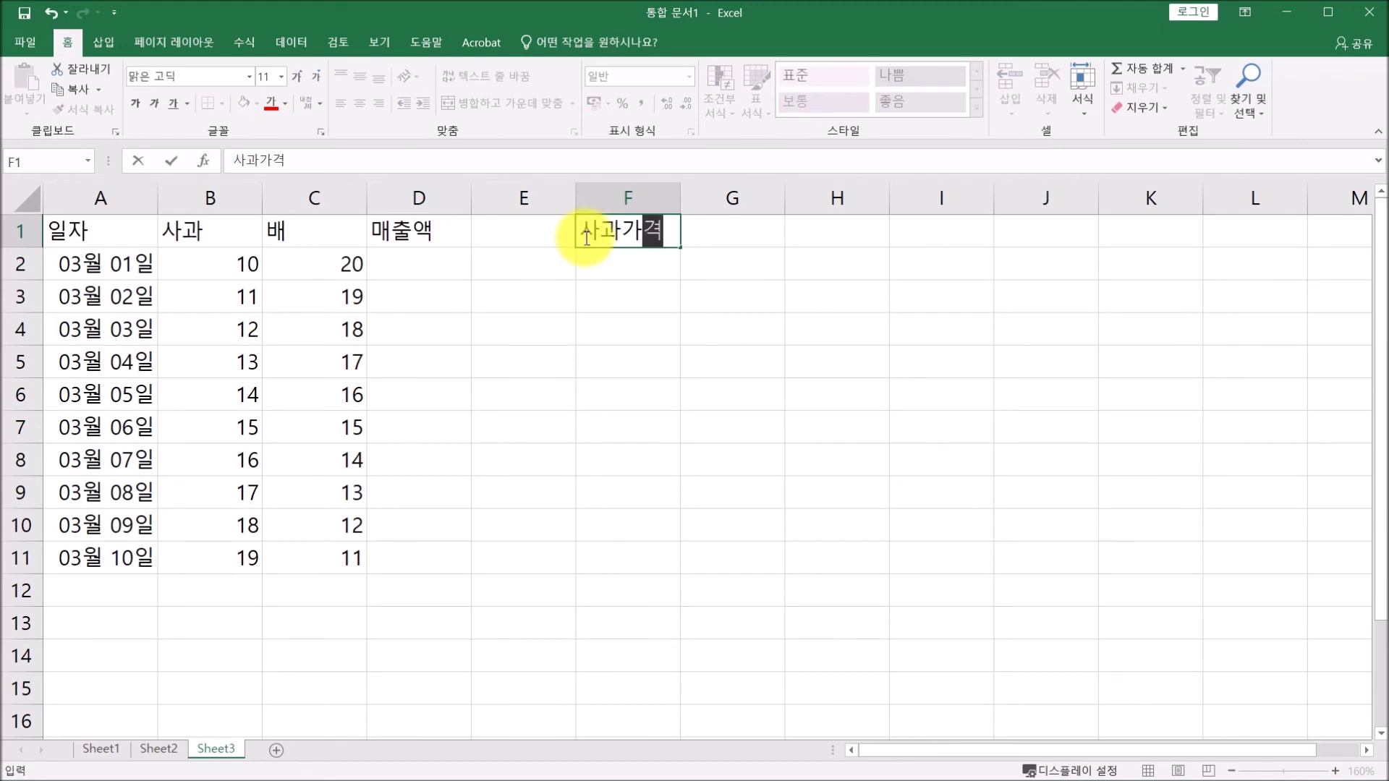
{"action": "key", "text": "Tab"}
{"action": "type", "text": "배가격"}
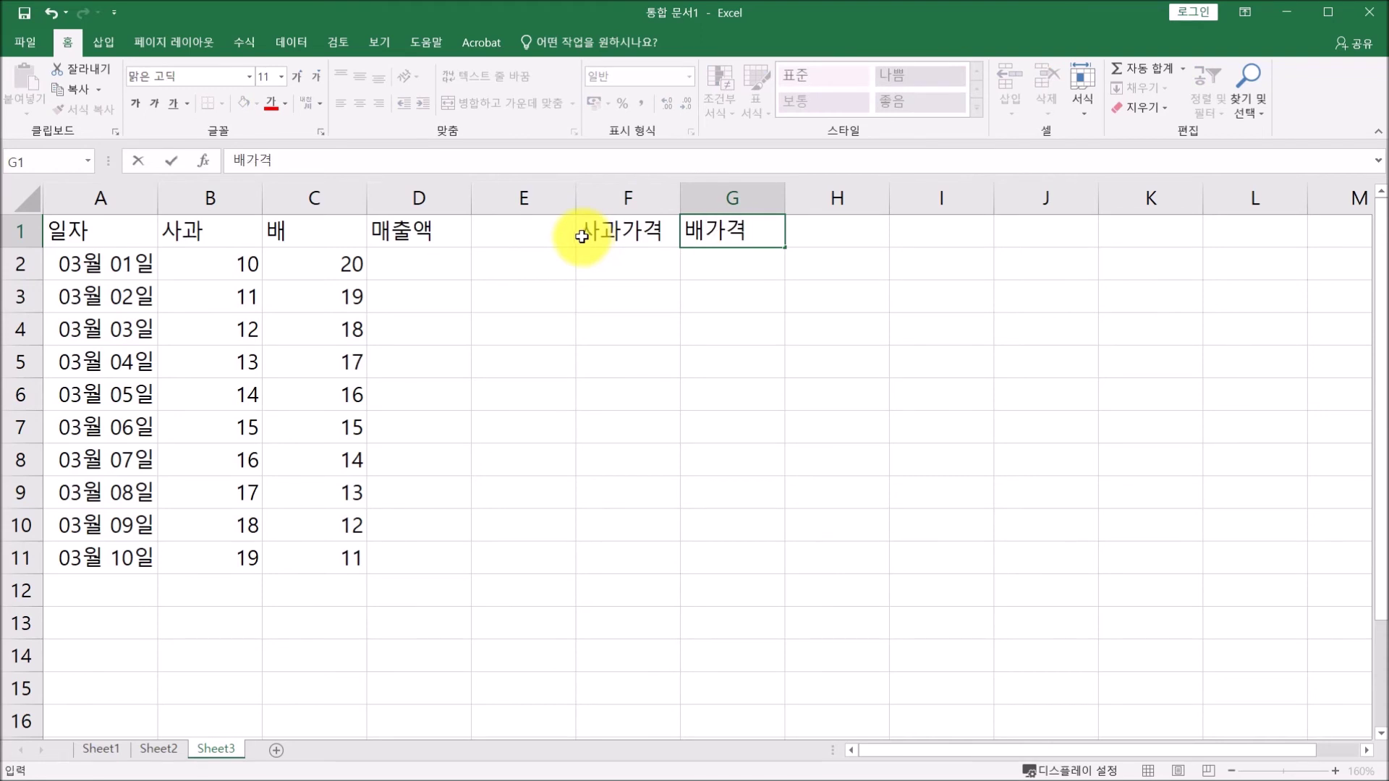
{"action": "key", "text": "Return"}
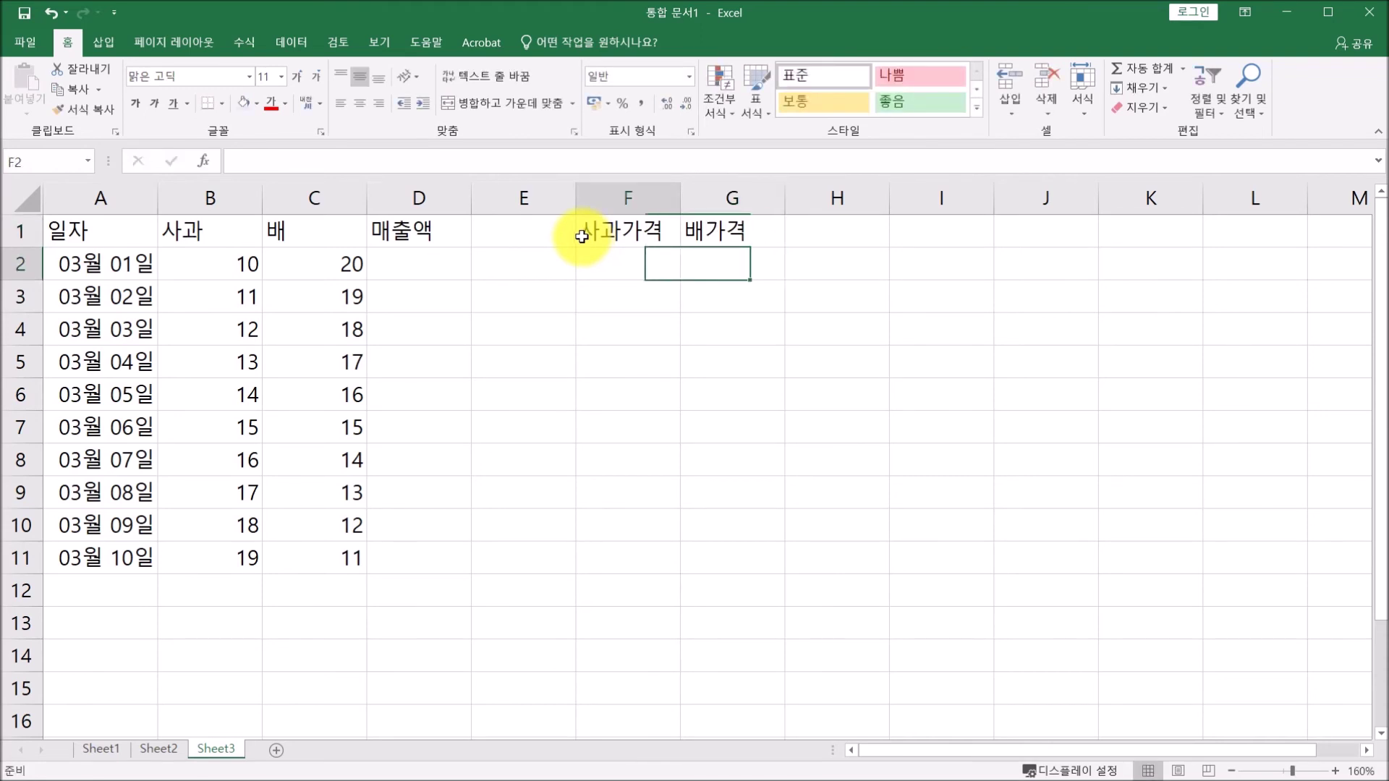
Enter the apple price 1000 in F2 and the pear price 2000 in G2.
{"action": "type", "text": "1000"}
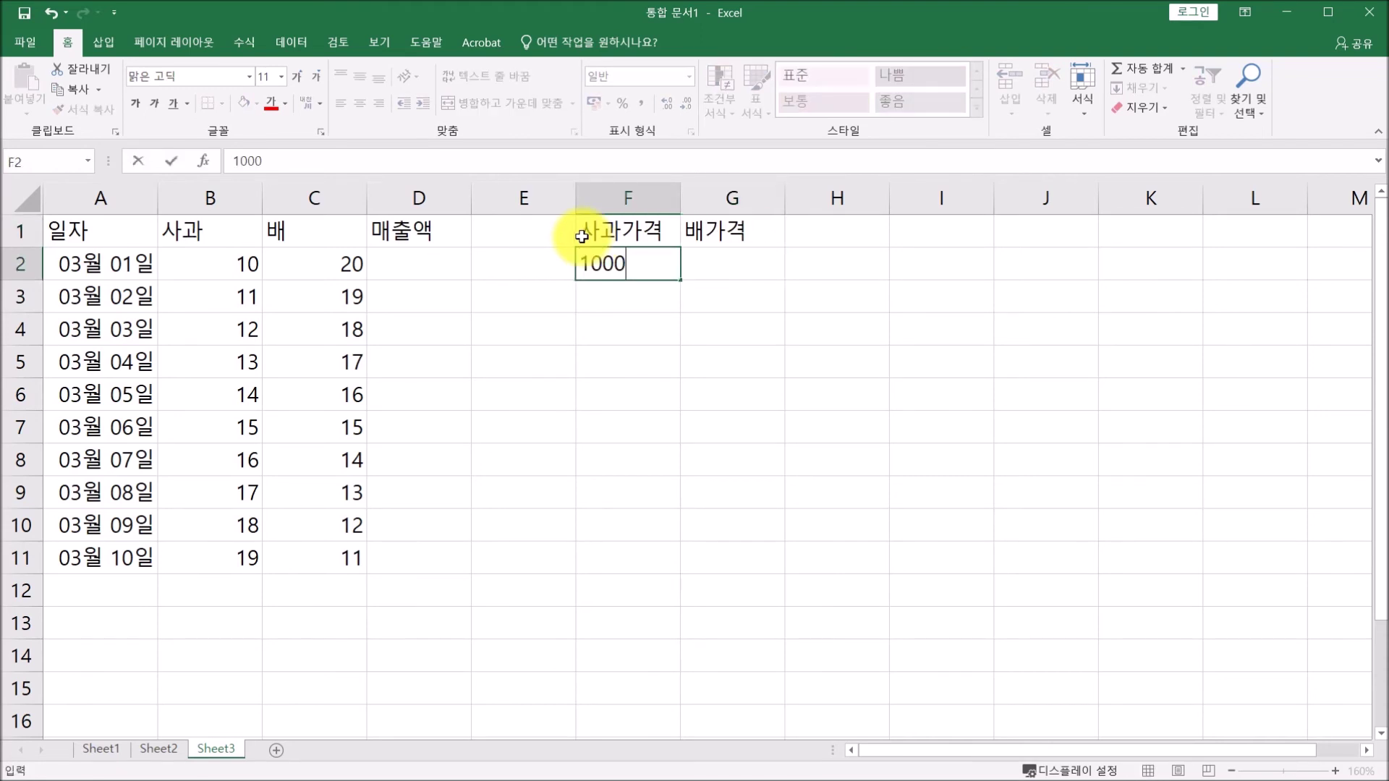
{"action": "key", "text": "Tab"}
{"action": "type", "text": "2000"}
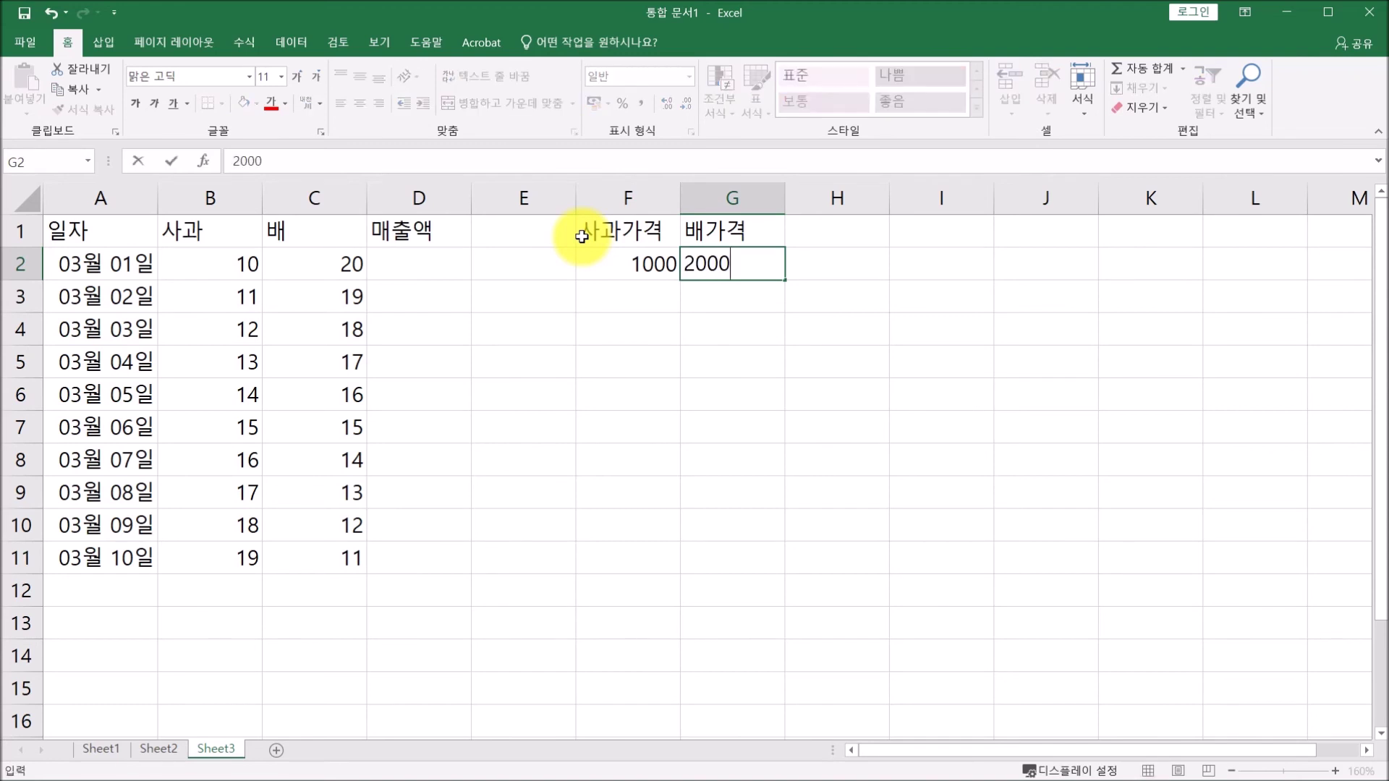
{"action": "key", "text": "Down"}
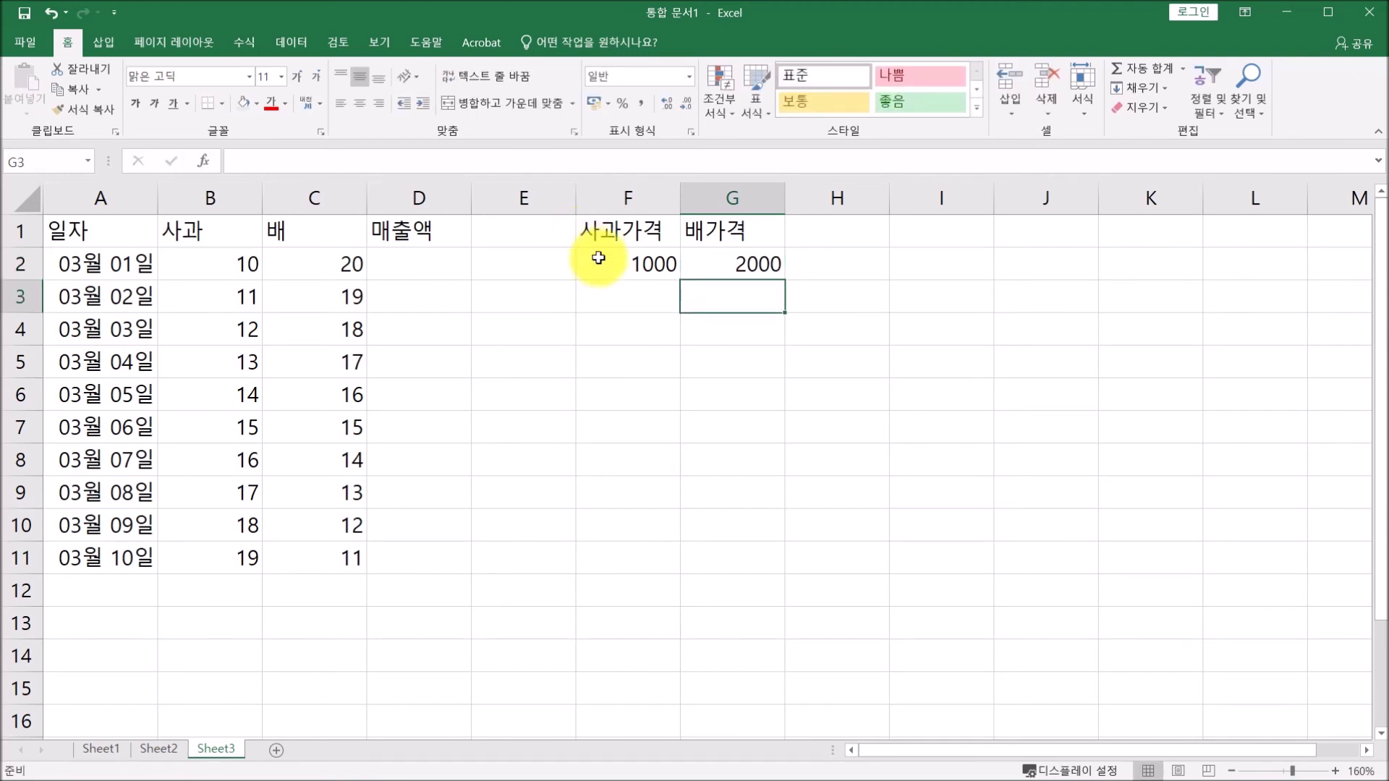
{"action": "left_click", "coordinate": [406, 268]}
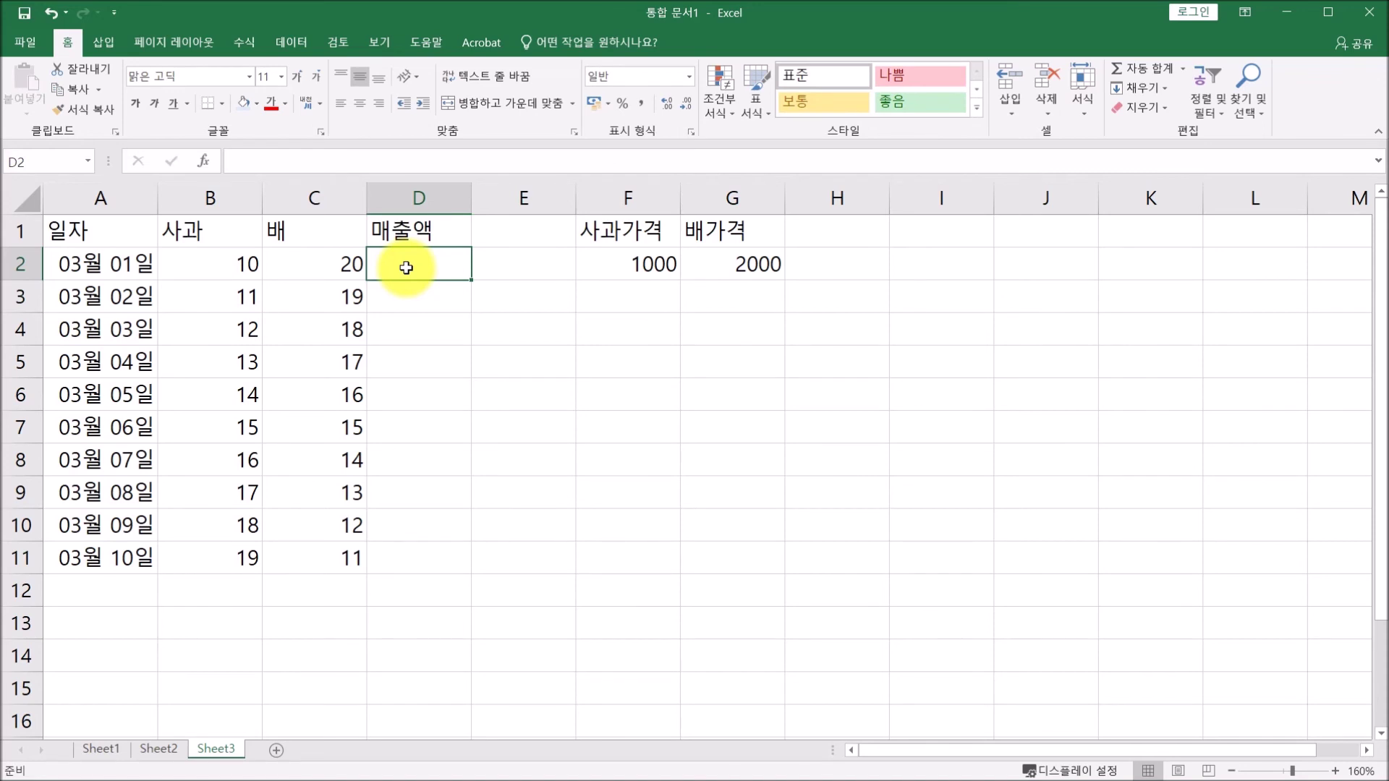
{"action": "type", "text": "="}
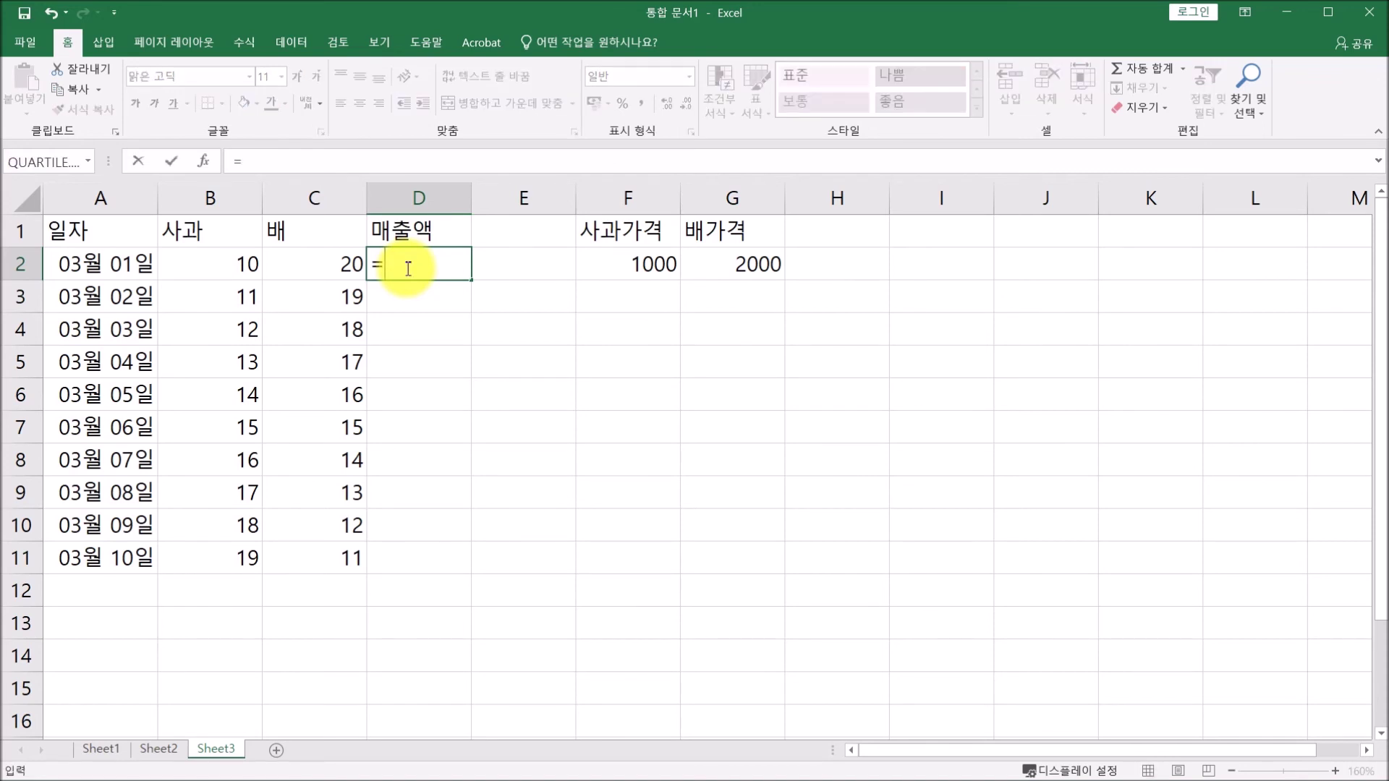
Build =B2*F2+C2*G2 in D2, giving the first day's revenue of 50000.
{"action": "left_click", "coordinate": [219, 263]}
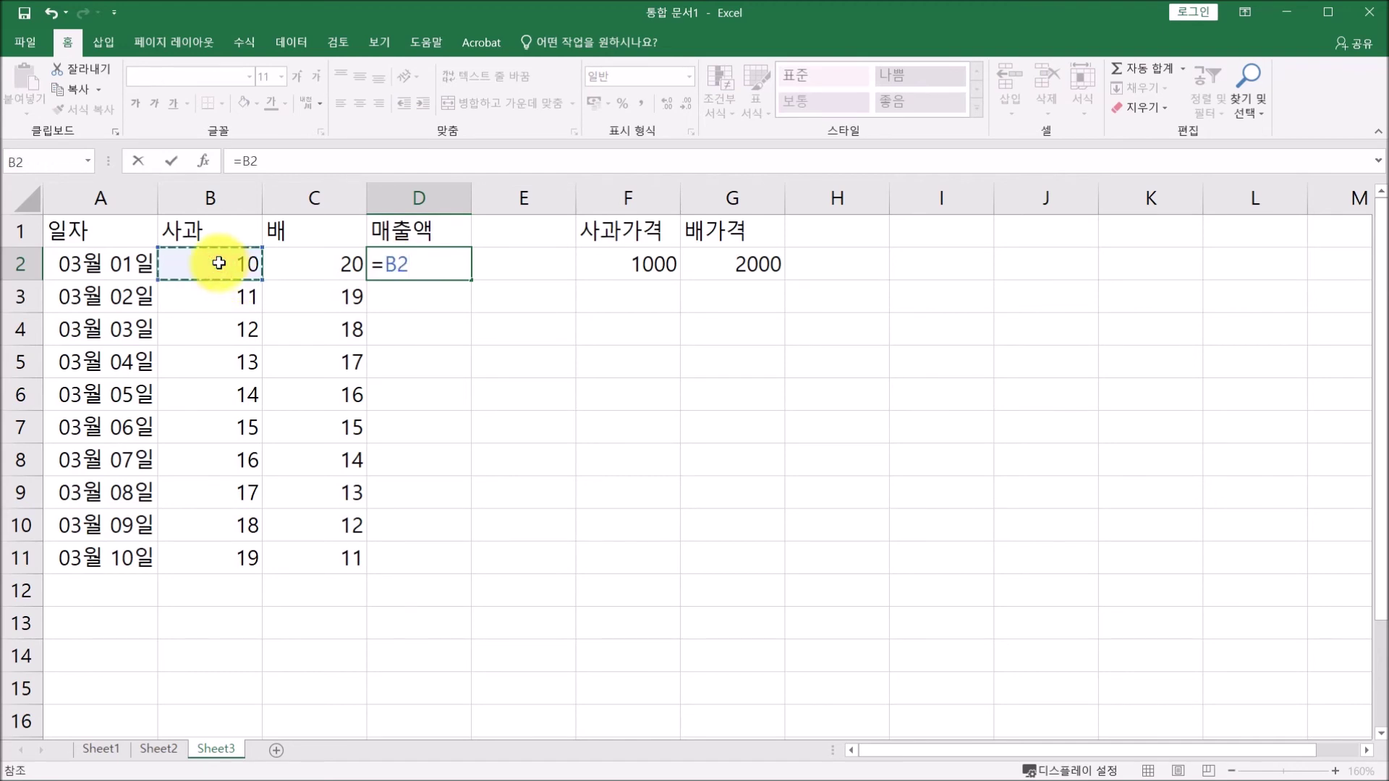
{"action": "type", "text": "*"}
{"action": "left_click", "coordinate": [613, 266]}
{"action": "type", "text": "+"}
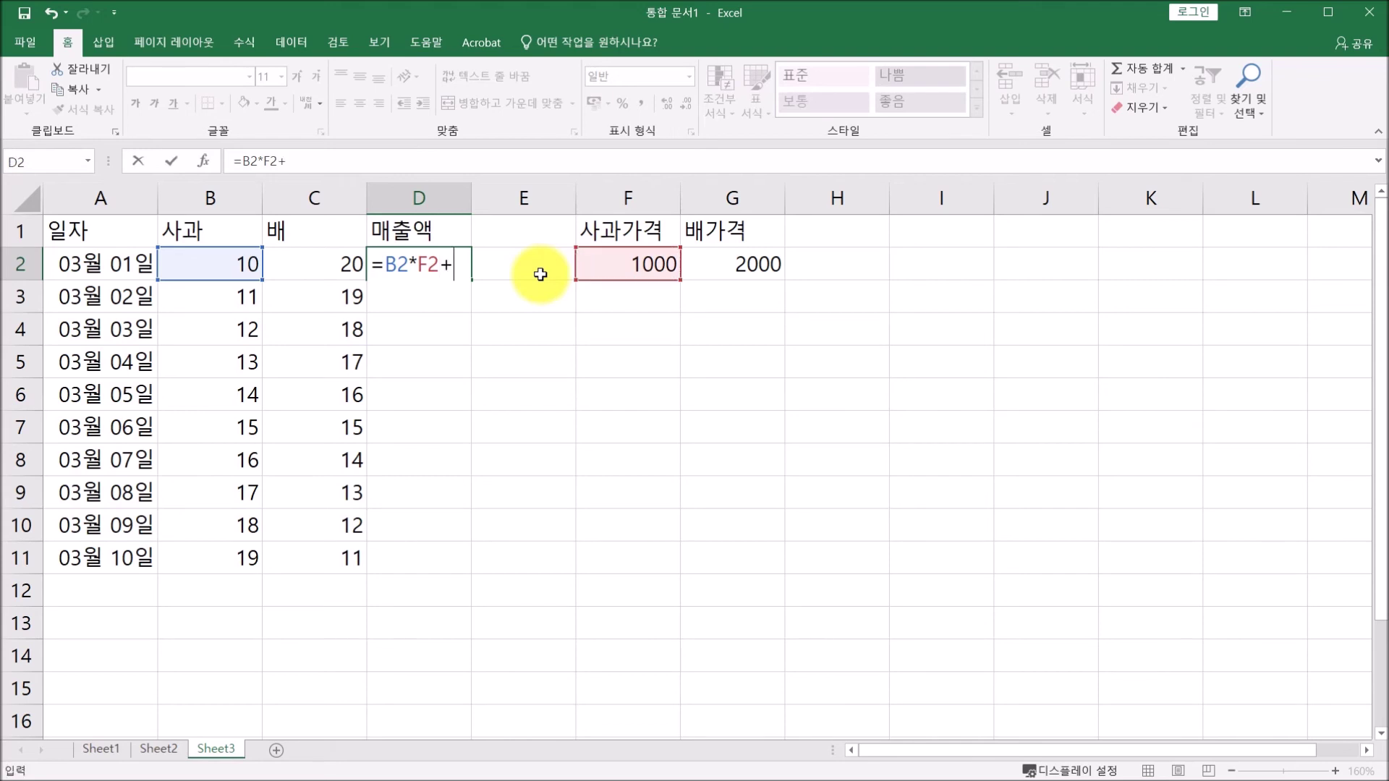
{"action": "left_click", "coordinate": [320, 267]}
{"action": "type", "text": "*"}
{"action": "left_click", "coordinate": [731, 262]}
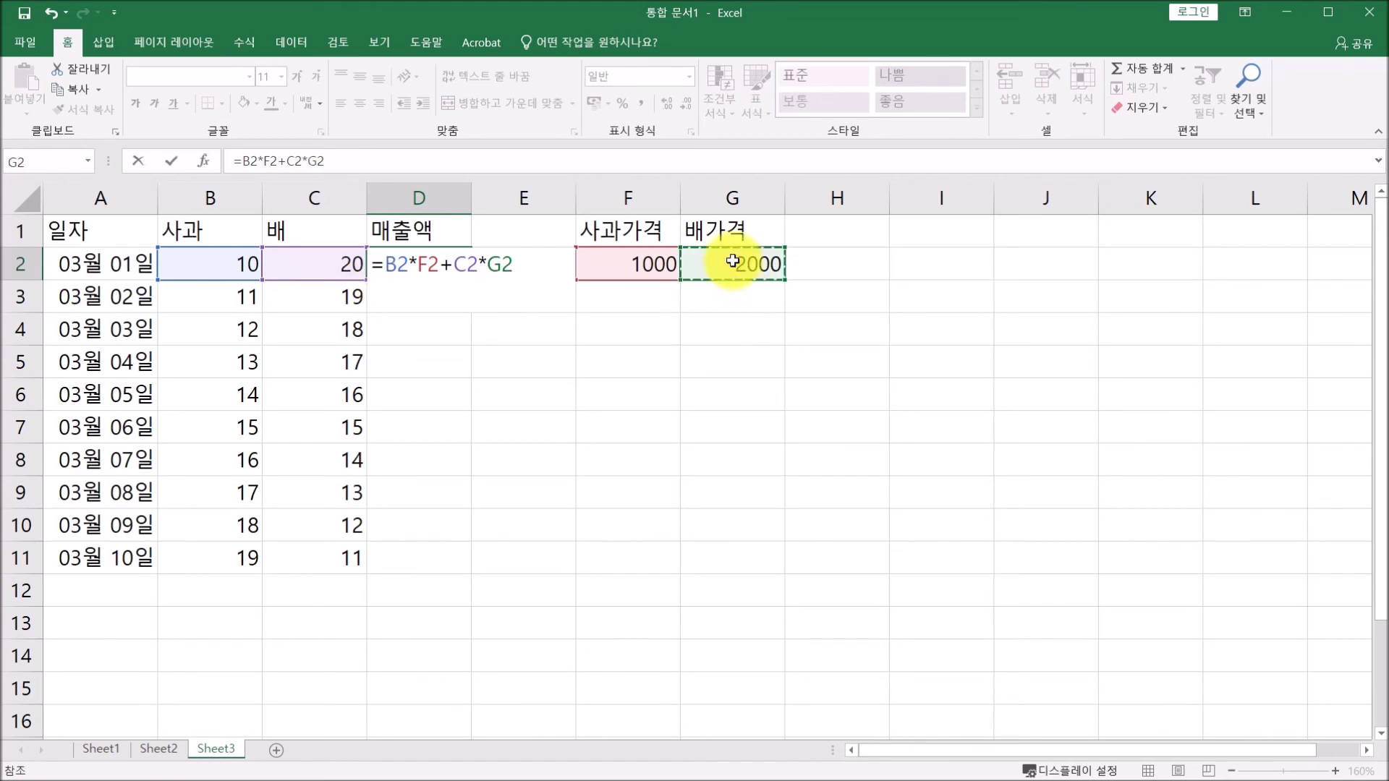
{"action": "key", "text": "Return"}
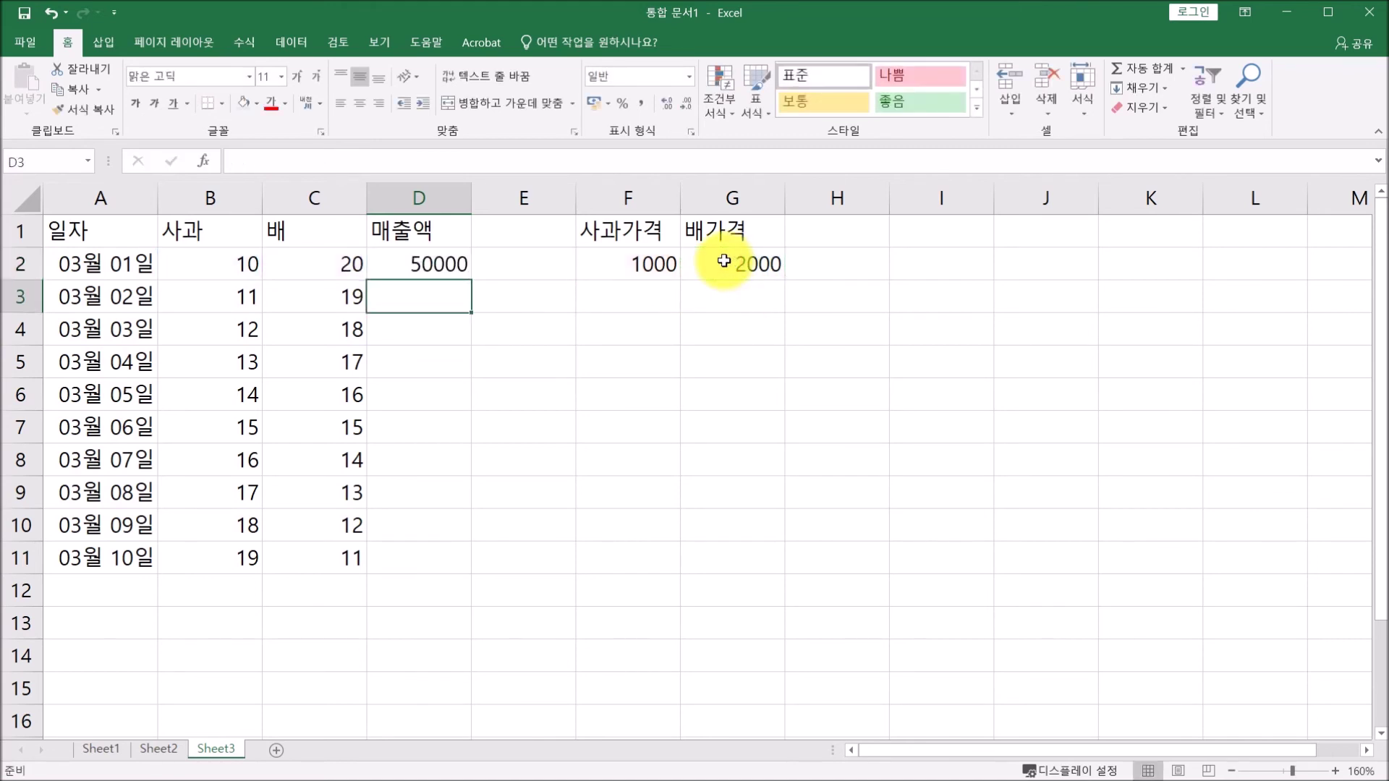
{"action": "left_click", "coordinate": [444, 267]}
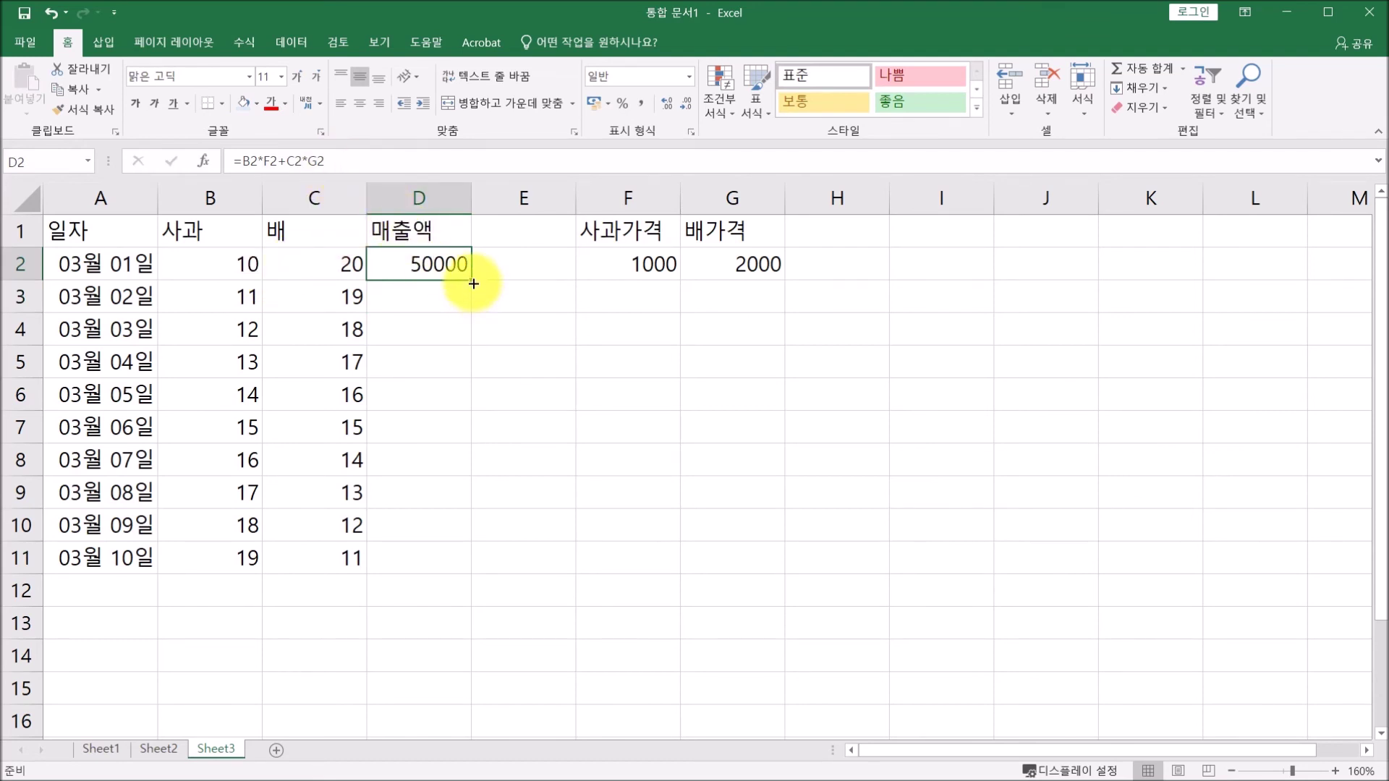
Fill the revenue formula down to D11 and the 1000 and 2000 prices down to row 11.
{"action": "left_click_drag", "start_coordinate": [473, 279], "coordinate": [490, 565]}
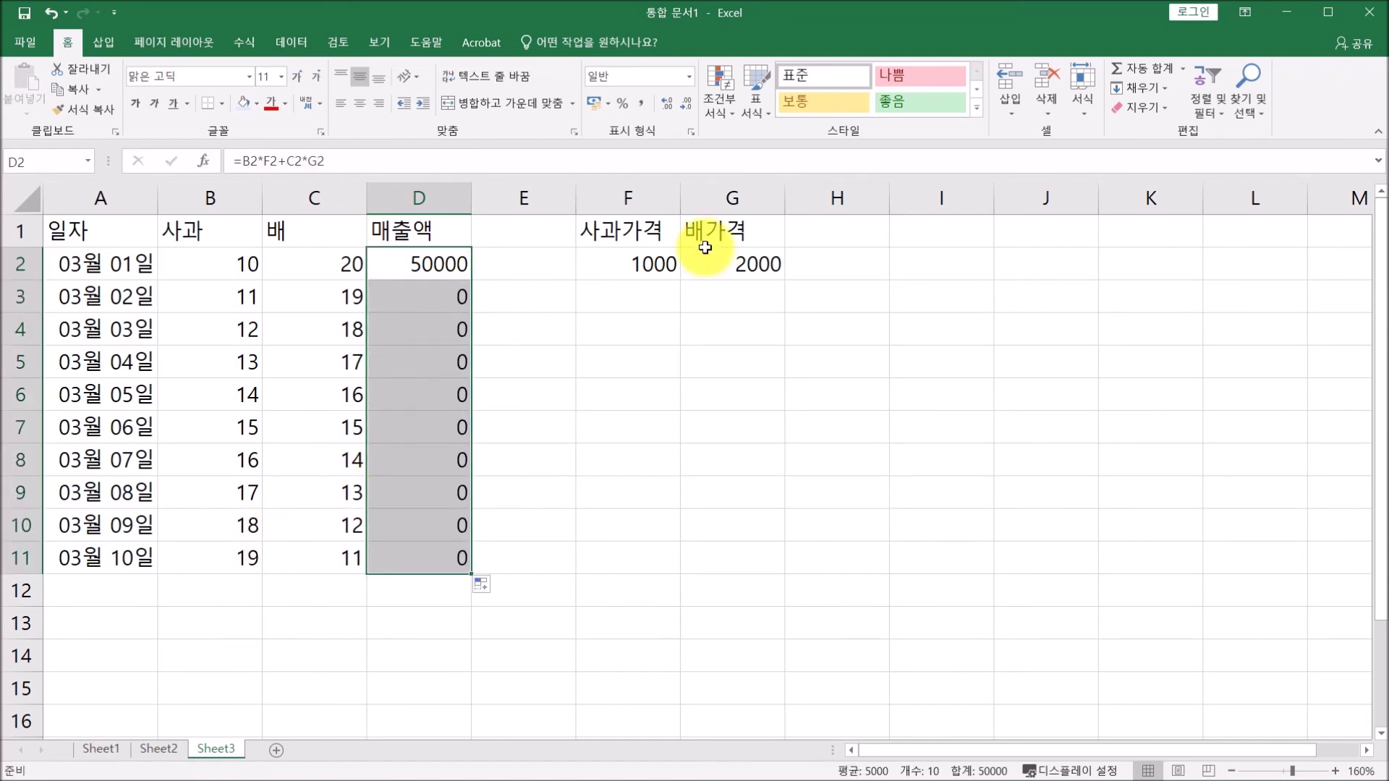
{"action": "left_click", "coordinate": [645, 259]}
{"action": "left_click", "coordinate": [727, 262]}
{"action": "left_click_drag", "start_coordinate": [634, 263], "coordinate": [790, 561]}
Inspect the cell references of the copied revenue formulas in D3 through D6.
{"action": "left_click", "coordinate": [422, 297]}
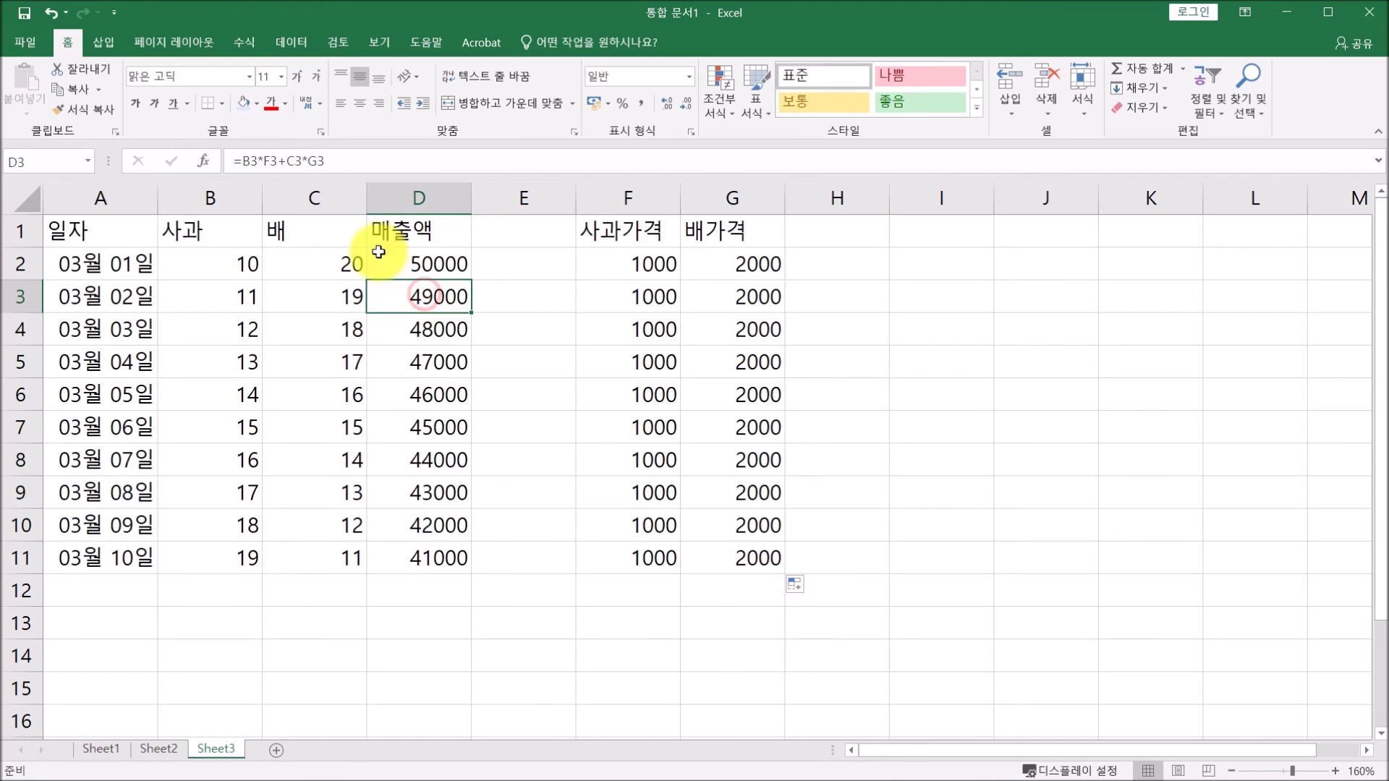
{"action": "left_click", "coordinate": [350, 159]}
{"action": "left_click", "coordinate": [449, 342]}
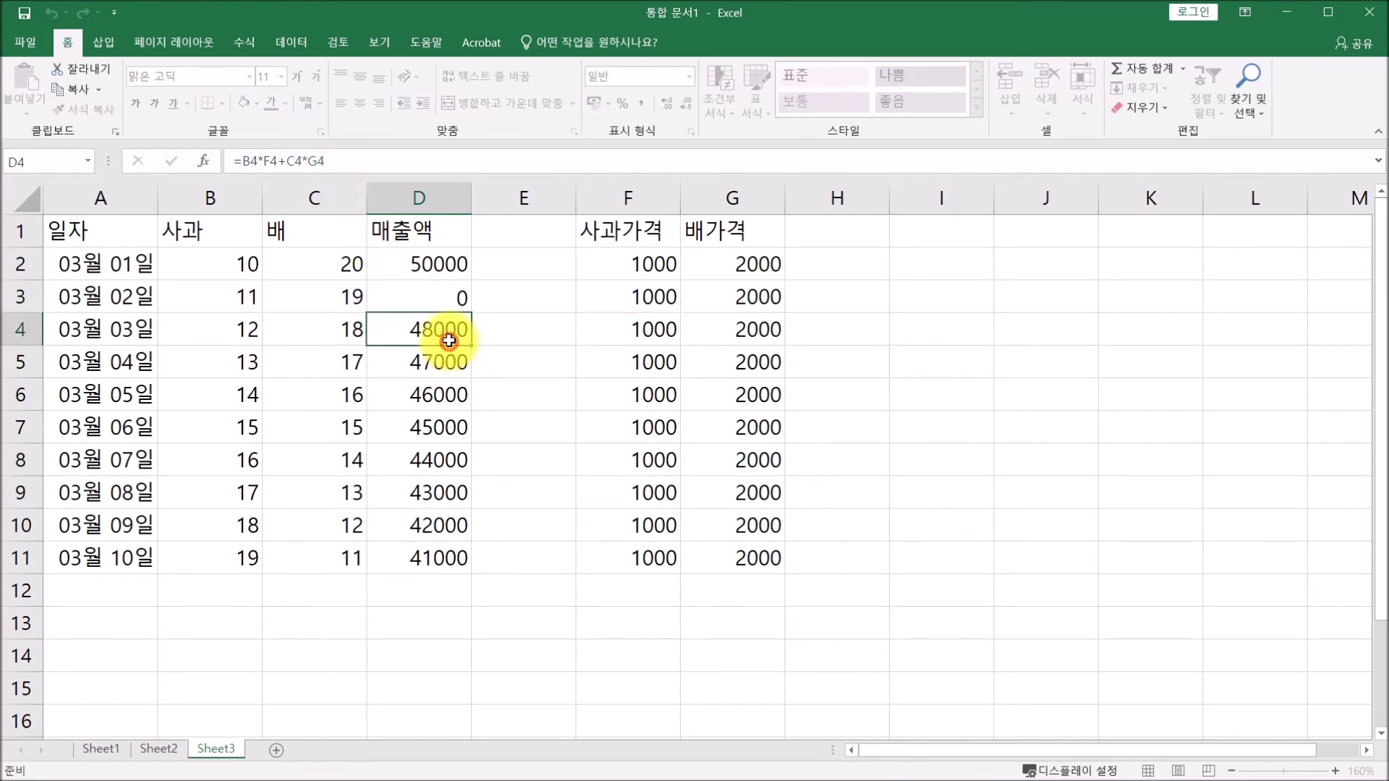
{"action": "left_click", "coordinate": [376, 161]}
{"action": "left_click", "coordinate": [435, 366]}
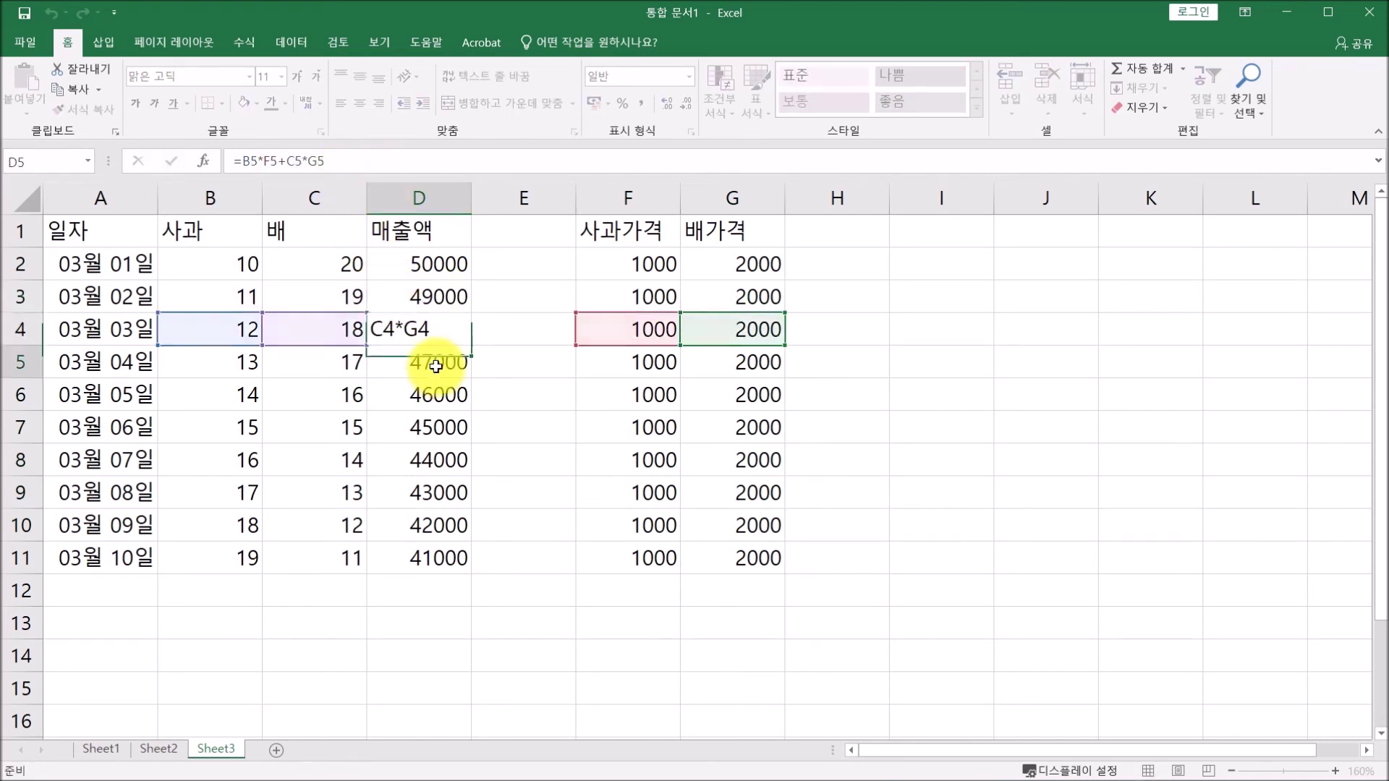
{"action": "left_click", "coordinate": [366, 160]}
{"action": "left_click", "coordinate": [439, 397]}
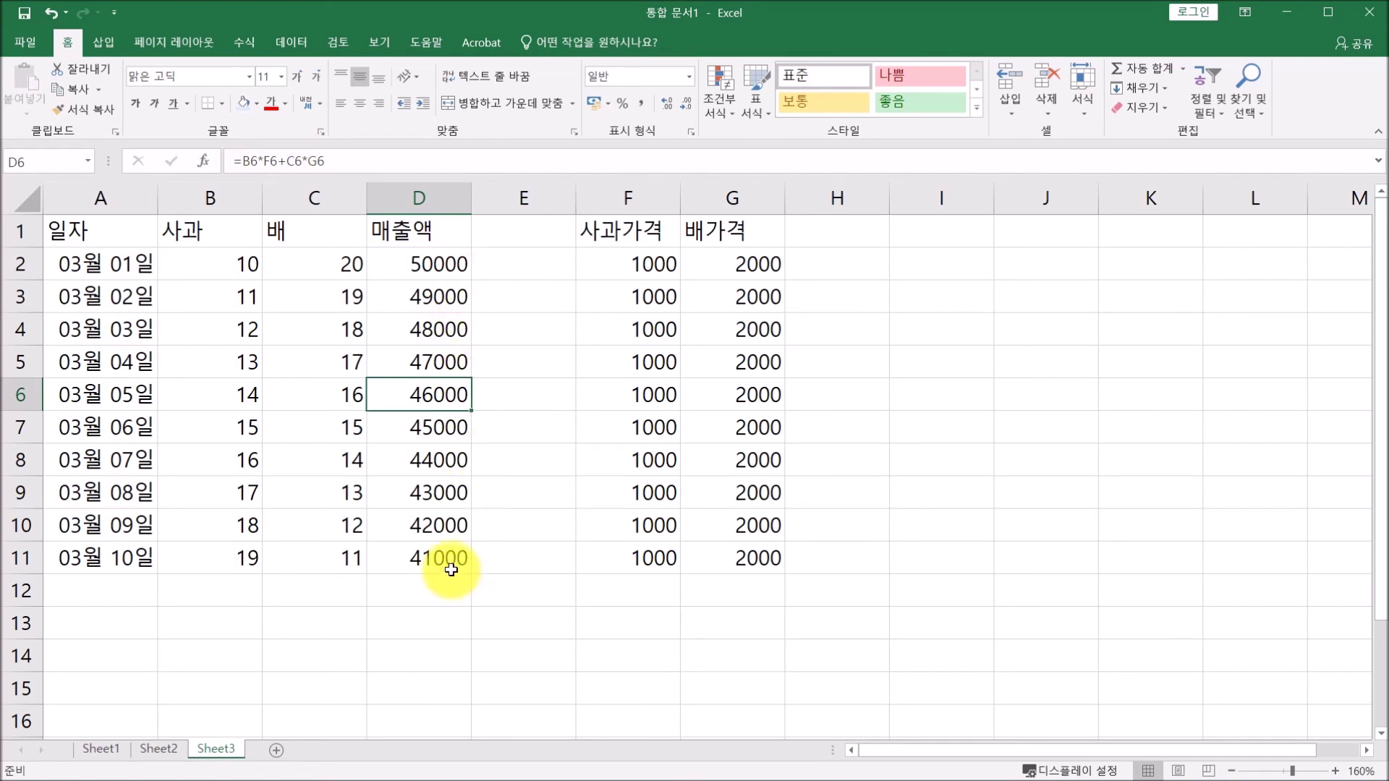
{"action": "left_click", "coordinate": [596, 302]}
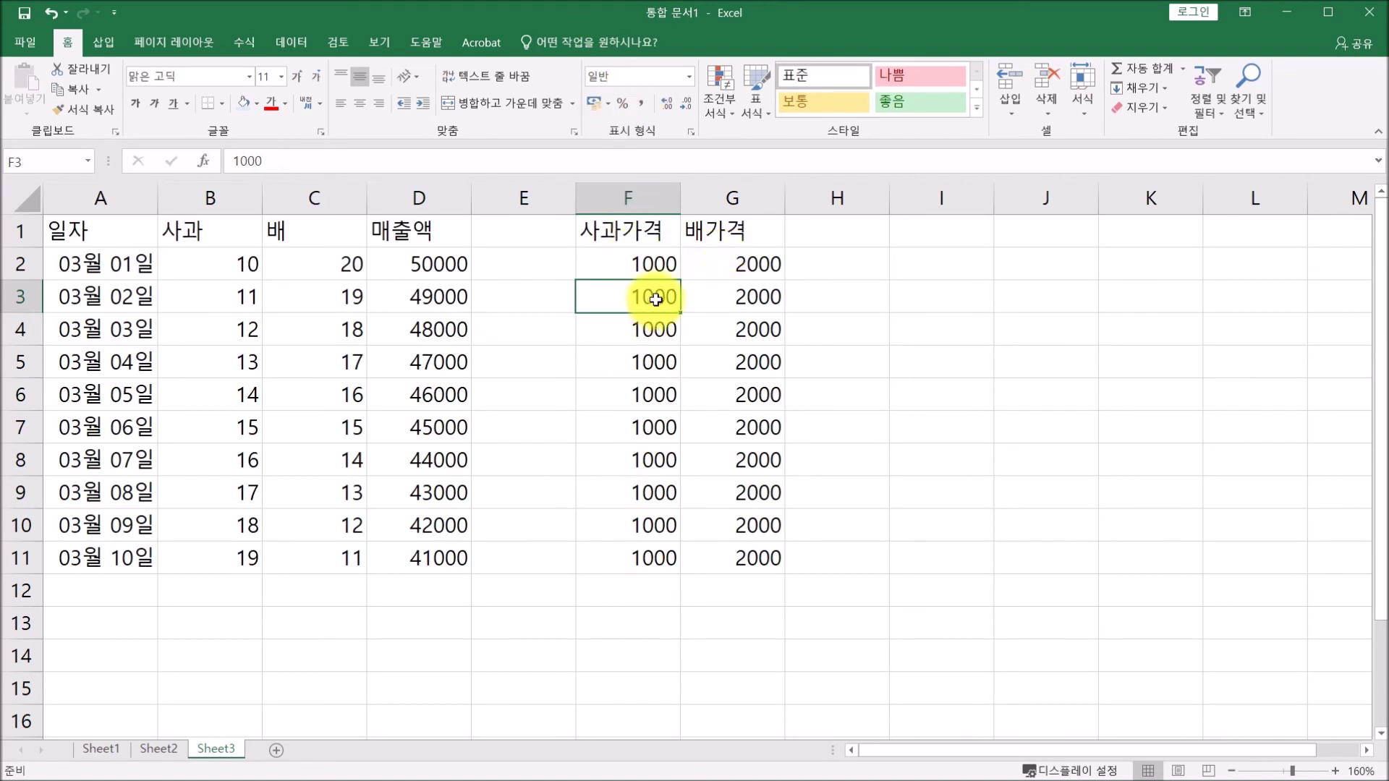
Clear the copied prices in F3:G11 and the copied revenue formulas in D3:D11.
{"action": "left_click_drag", "start_coordinate": [652, 294], "coordinate": [720, 548]}
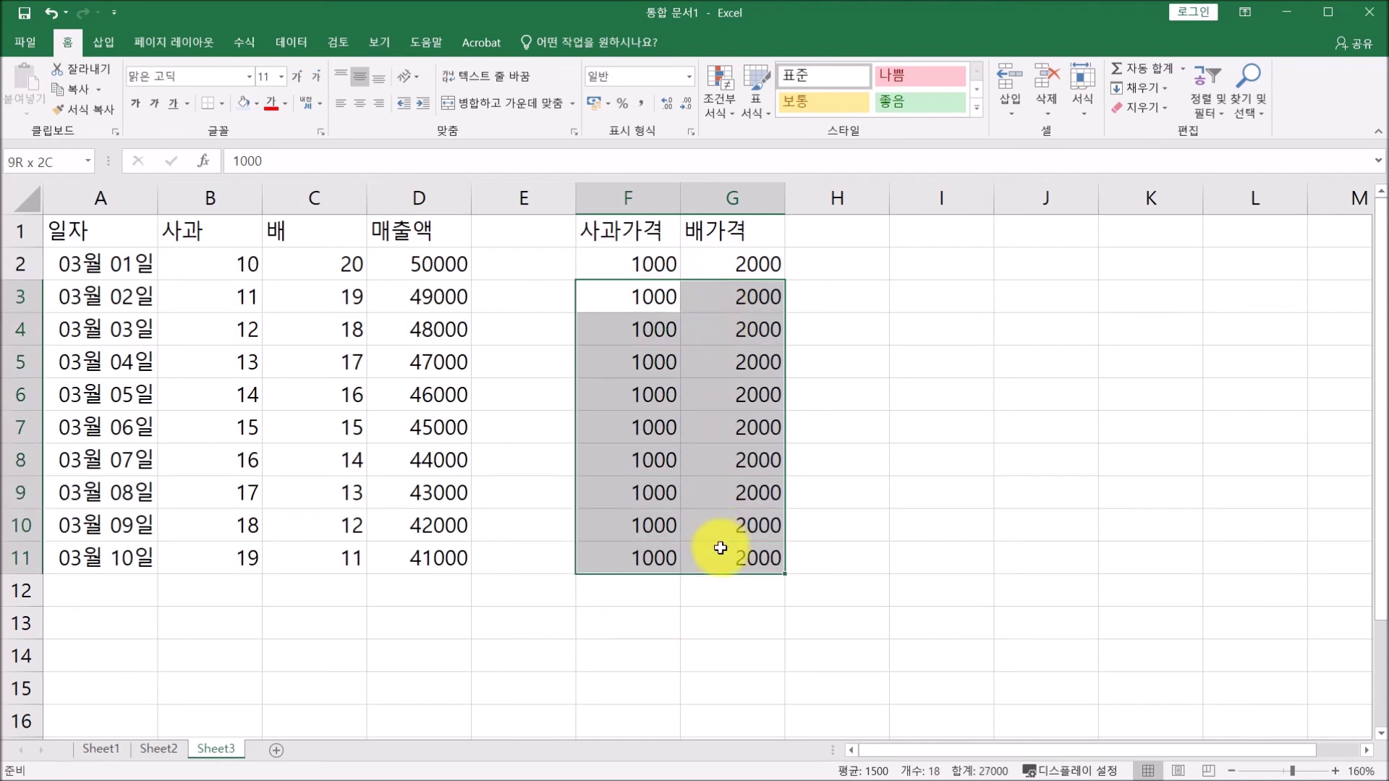
{"action": "key", "text": "Delete"}
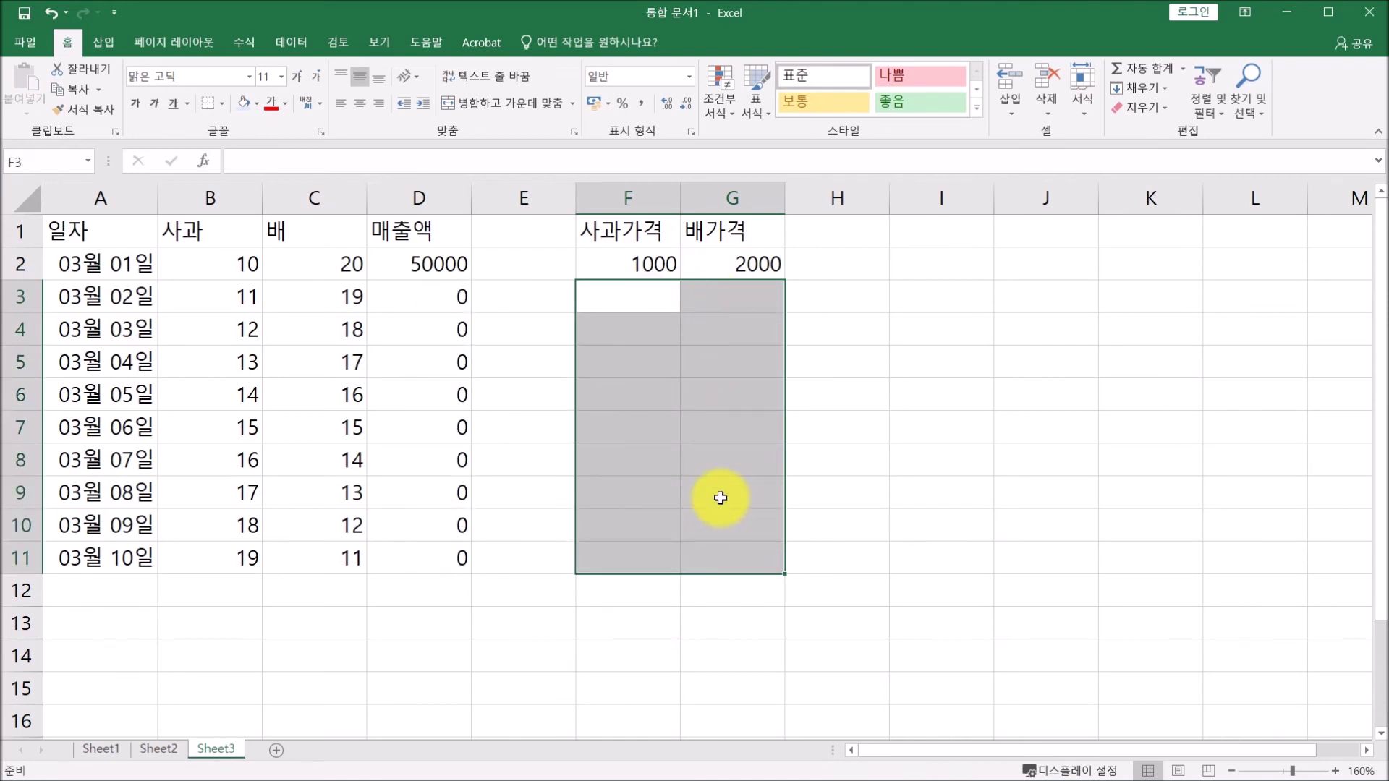
{"action": "left_click_drag", "start_coordinate": [412, 297], "coordinate": [420, 555]}
{"action": "key", "text": "Delete"}
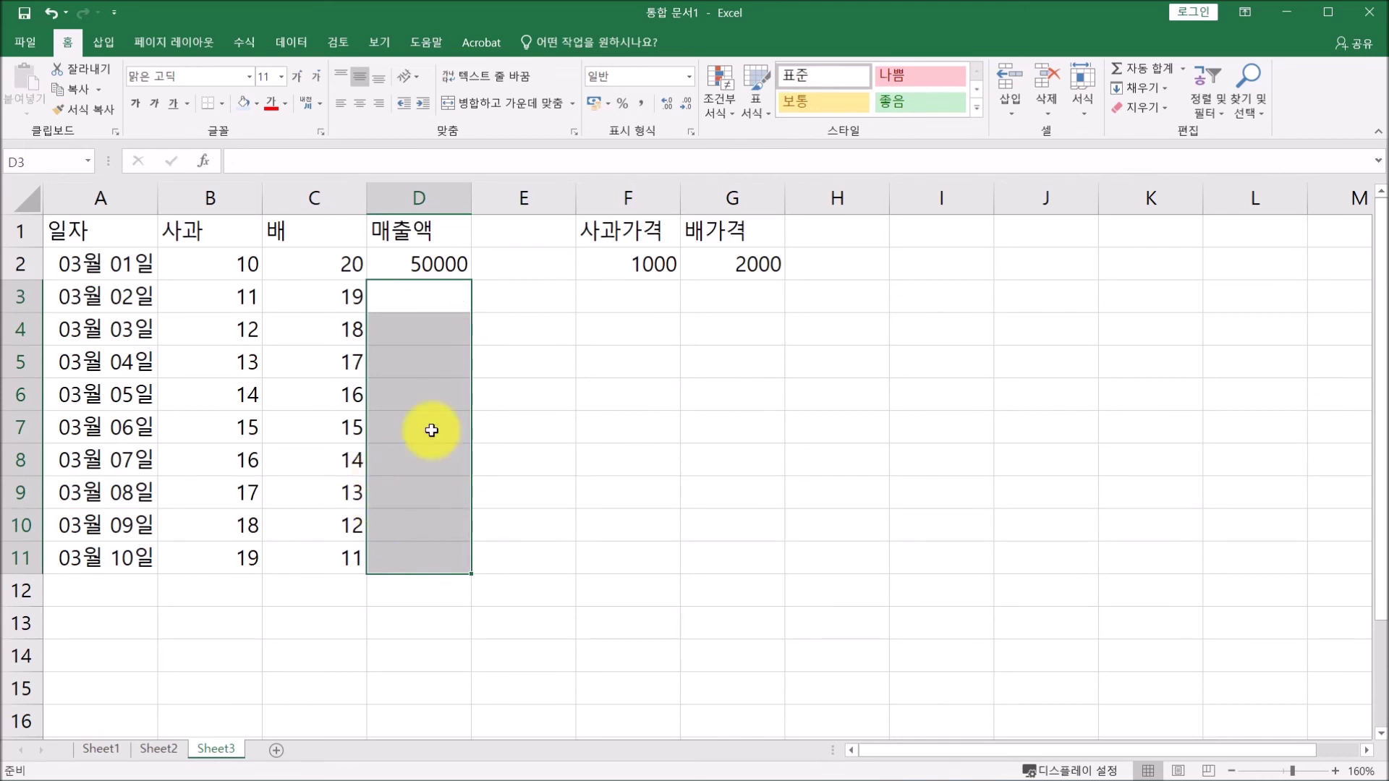
Copy D2's formula into D3, where =B3*F3+C3*G3 shows 0, then edit D2's formula.
{"action": "left_click", "coordinate": [441, 259]}
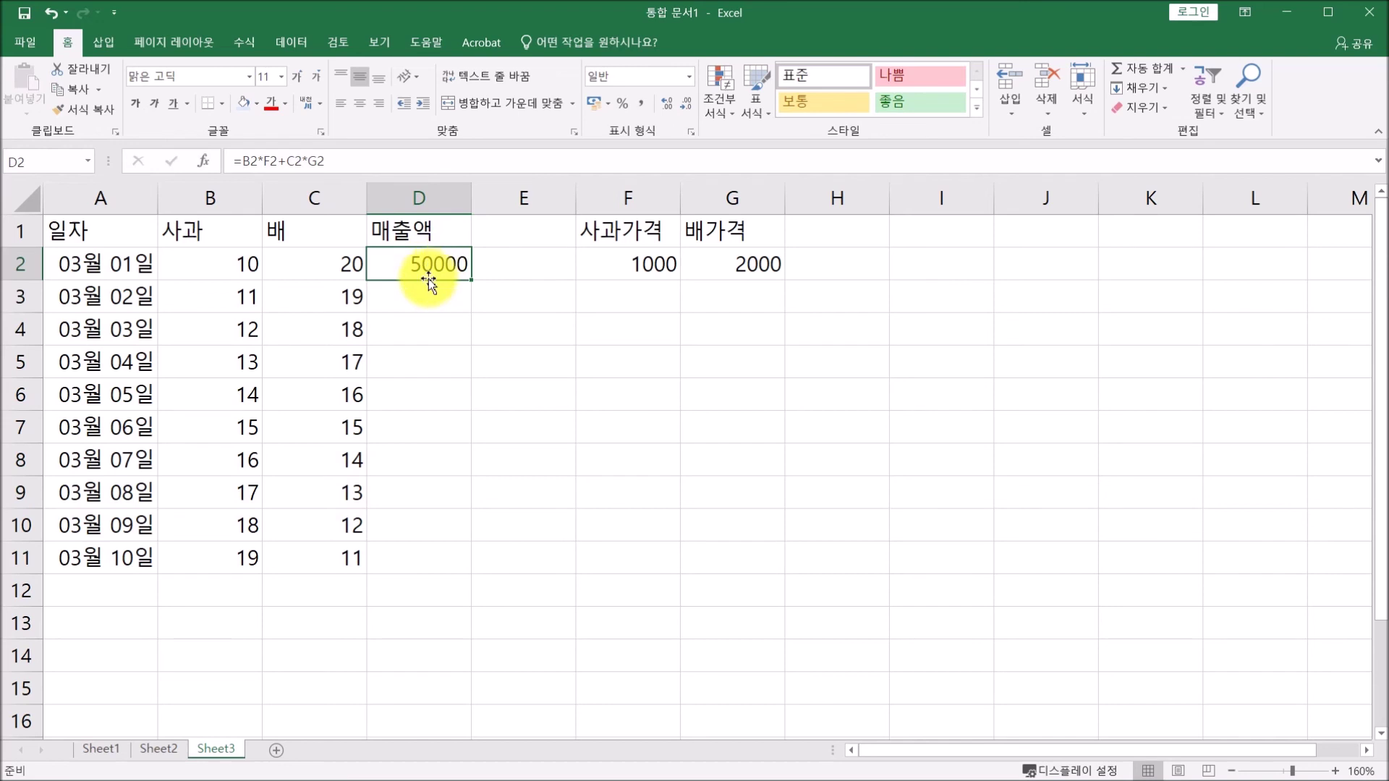
{"action": "left_click_drag", "start_coordinate": [473, 282], "coordinate": [444, 303]}
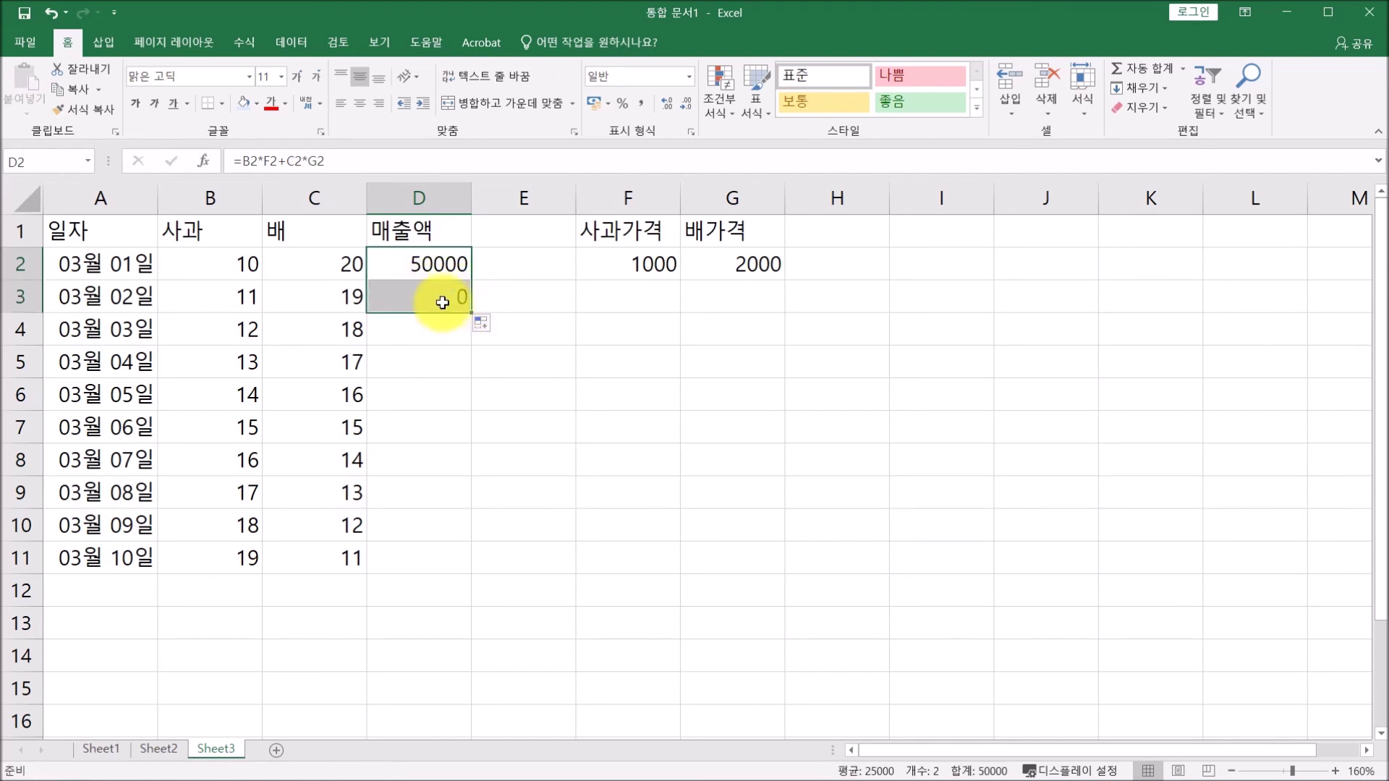
{"action": "left_click", "coordinate": [439, 299]}
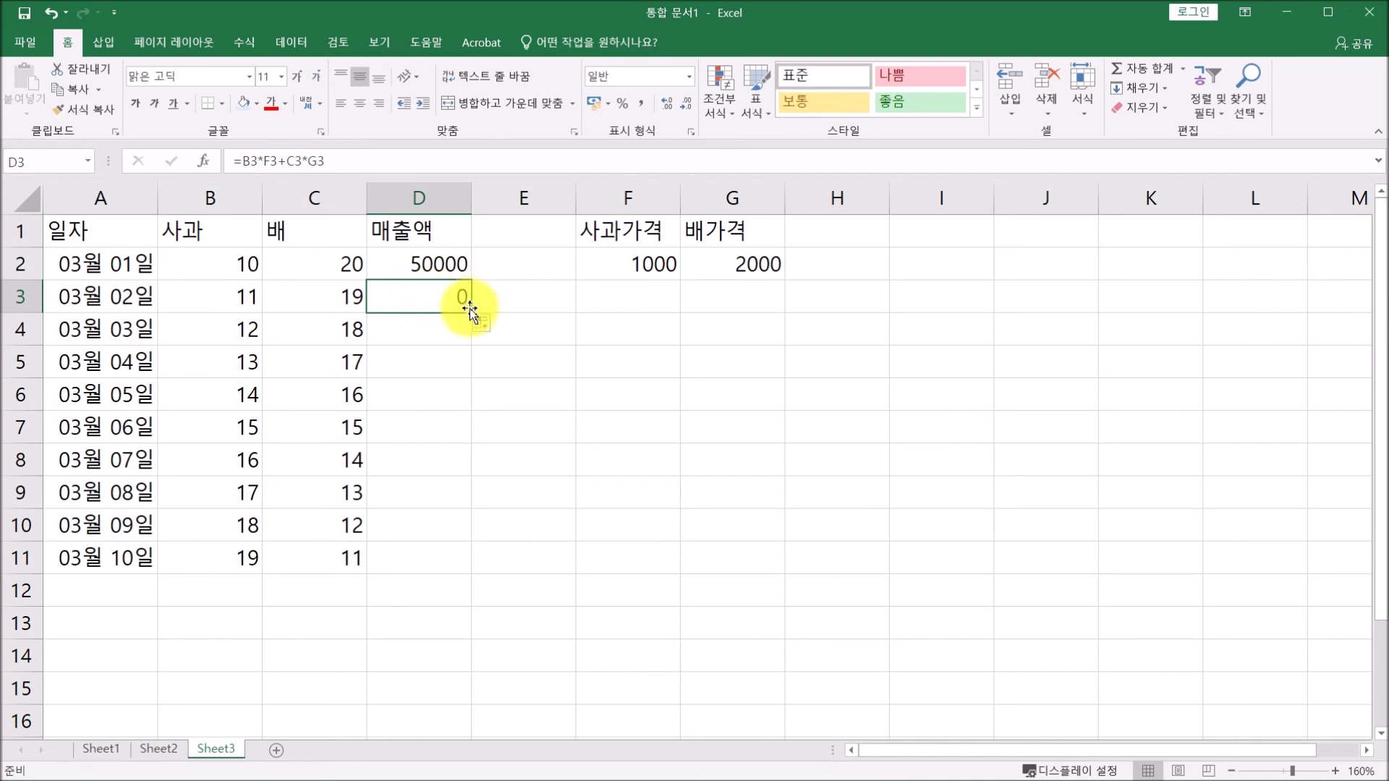
{"action": "left_click", "coordinate": [327, 160]}
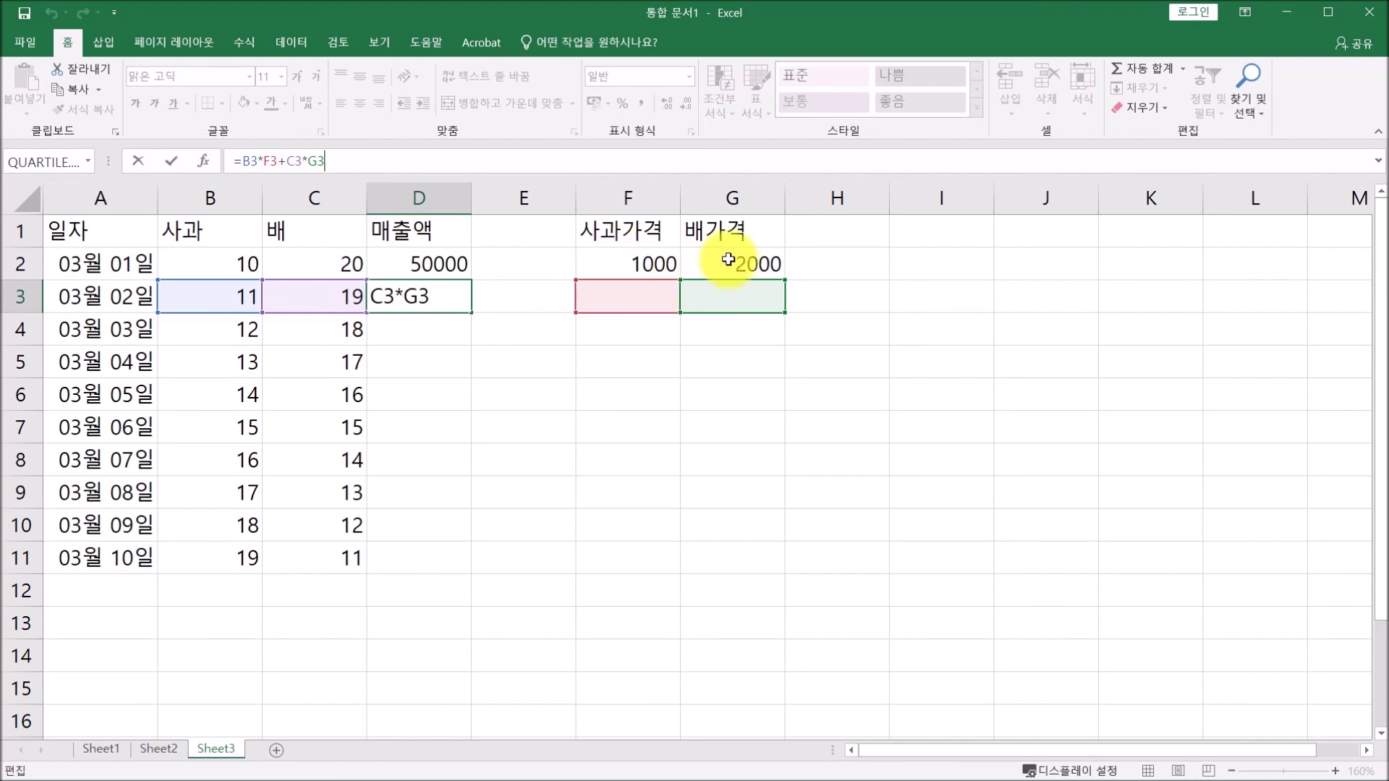
{"action": "left_click", "coordinate": [433, 262]}
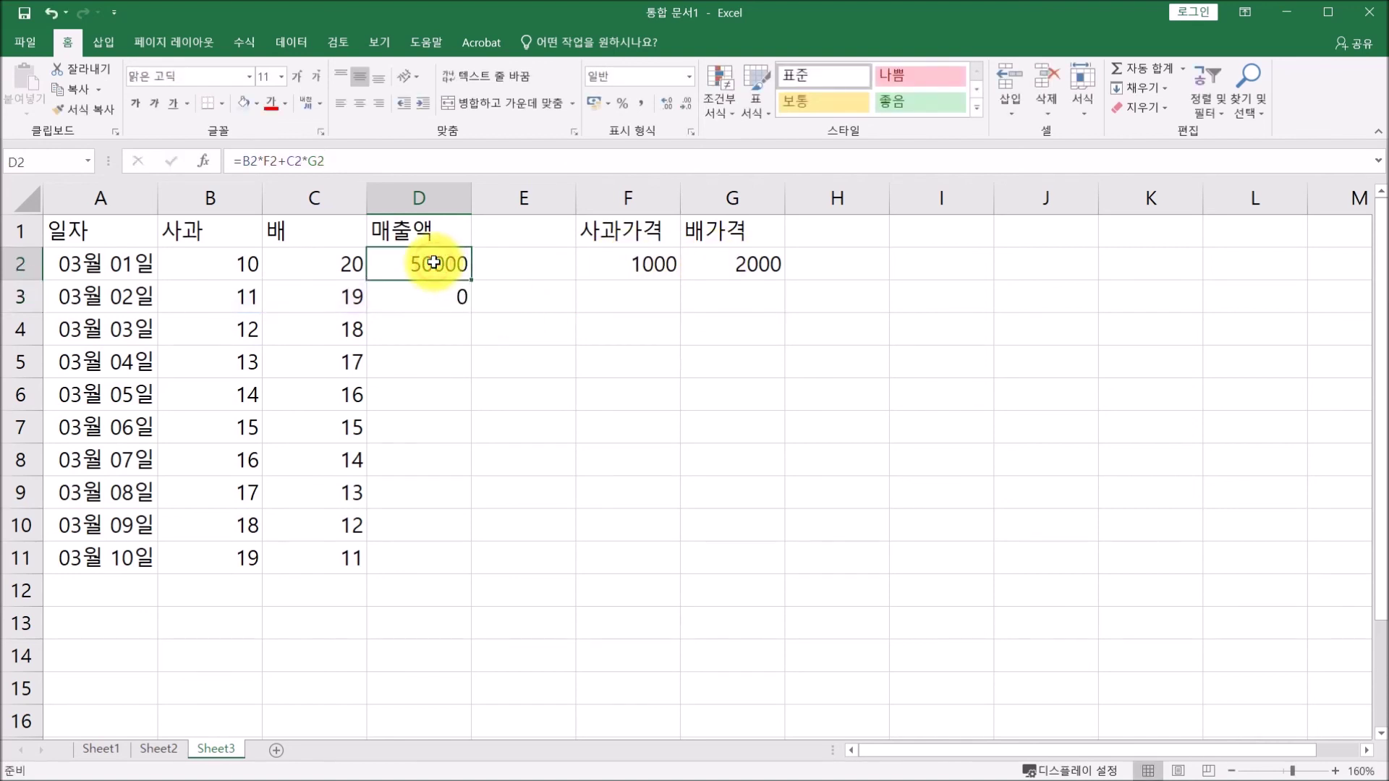
{"action": "left_click", "coordinate": [264, 161]}
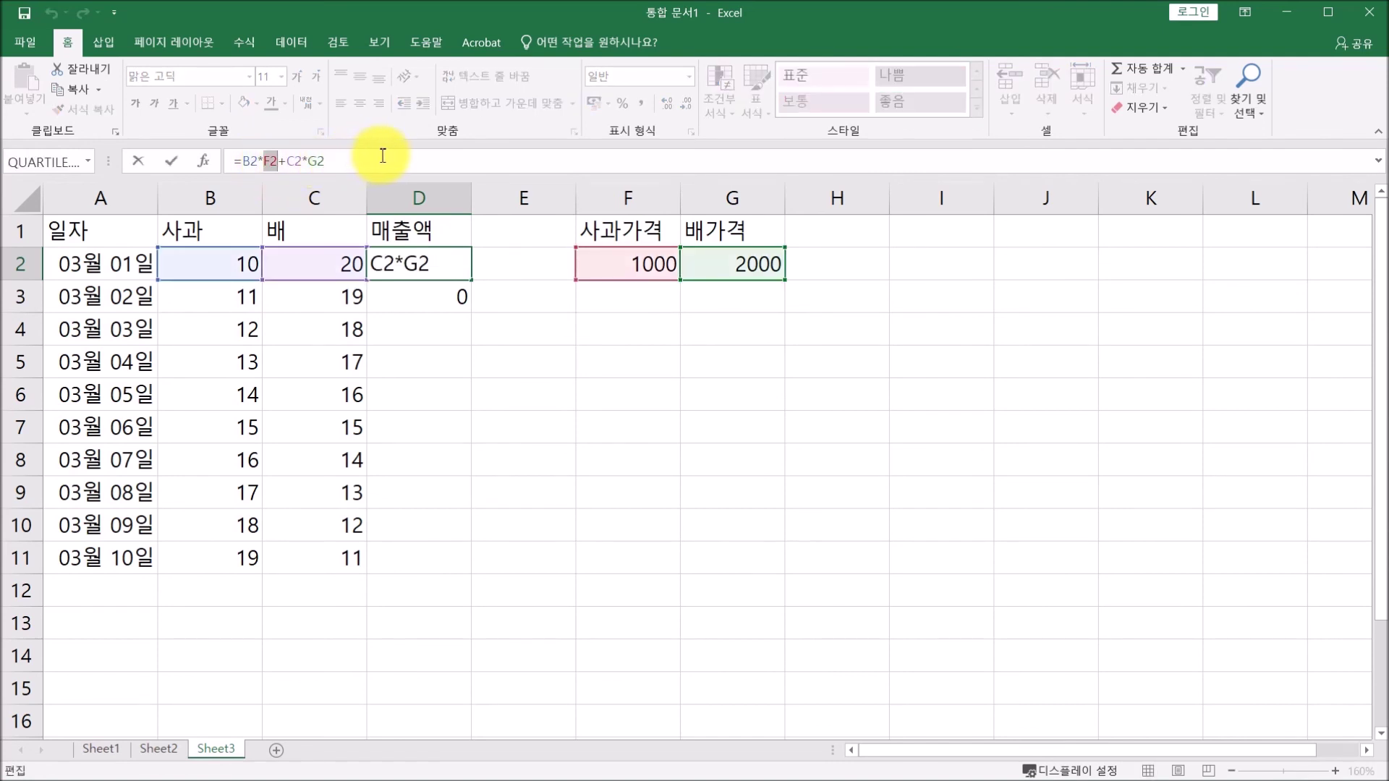
Lock D2's price references as $F$2 and $G$2 and fill the formula down to D11.
{"action": "key", "text": "F4"}
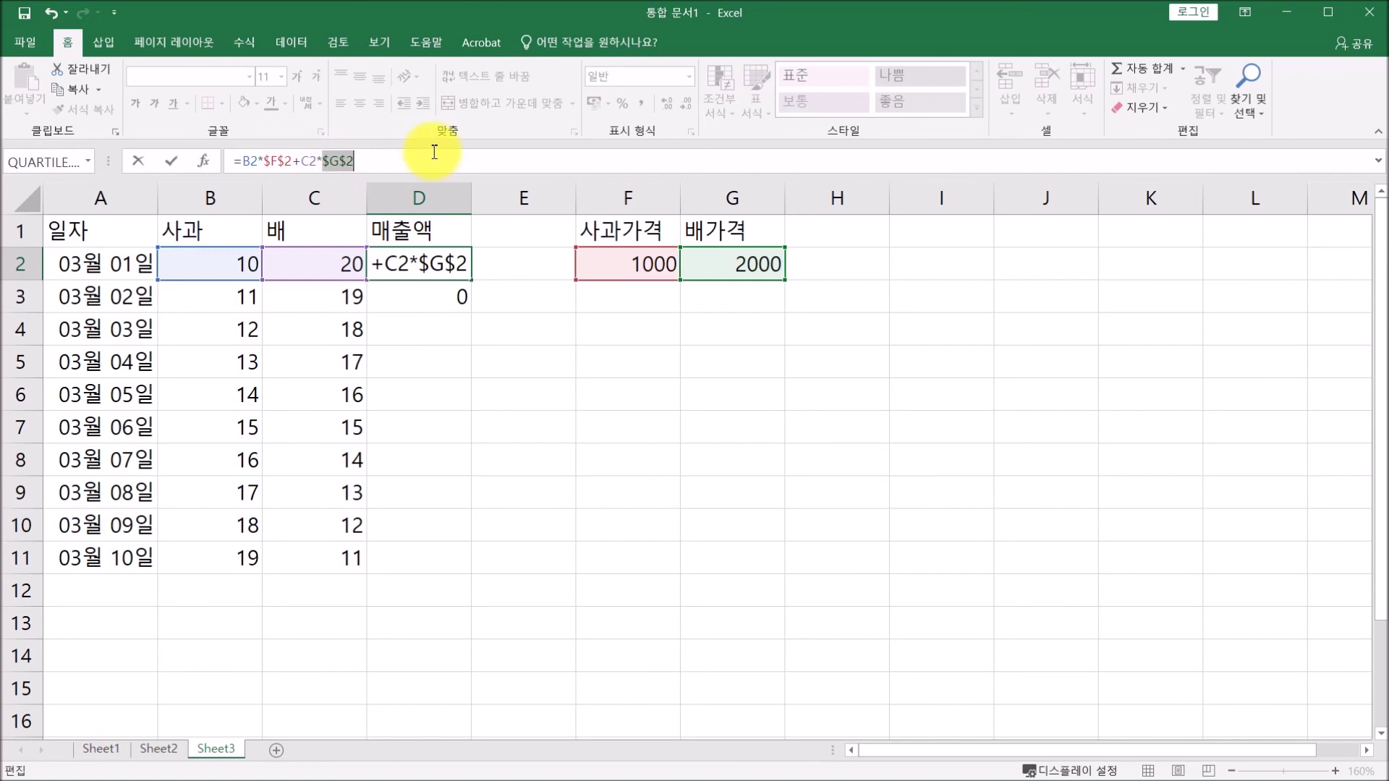
{"action": "left_click", "coordinate": [173, 161]}
{"action": "left_click_drag", "start_coordinate": [469, 280], "coordinate": [439, 552]}
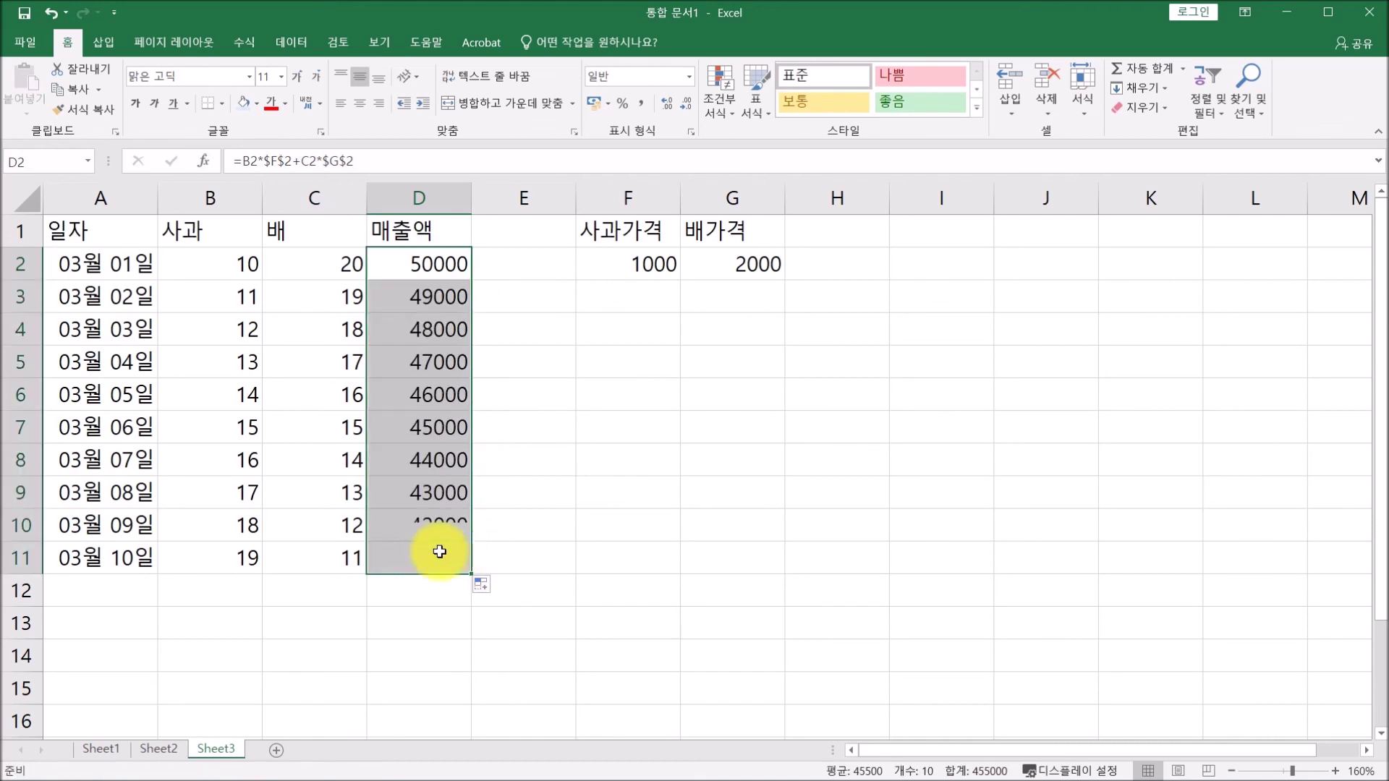
Check the references of the copied revenue formulas in D3 through D7.
{"action": "left_click_drag", "start_coordinate": [409, 292], "coordinate": [412, 325]}
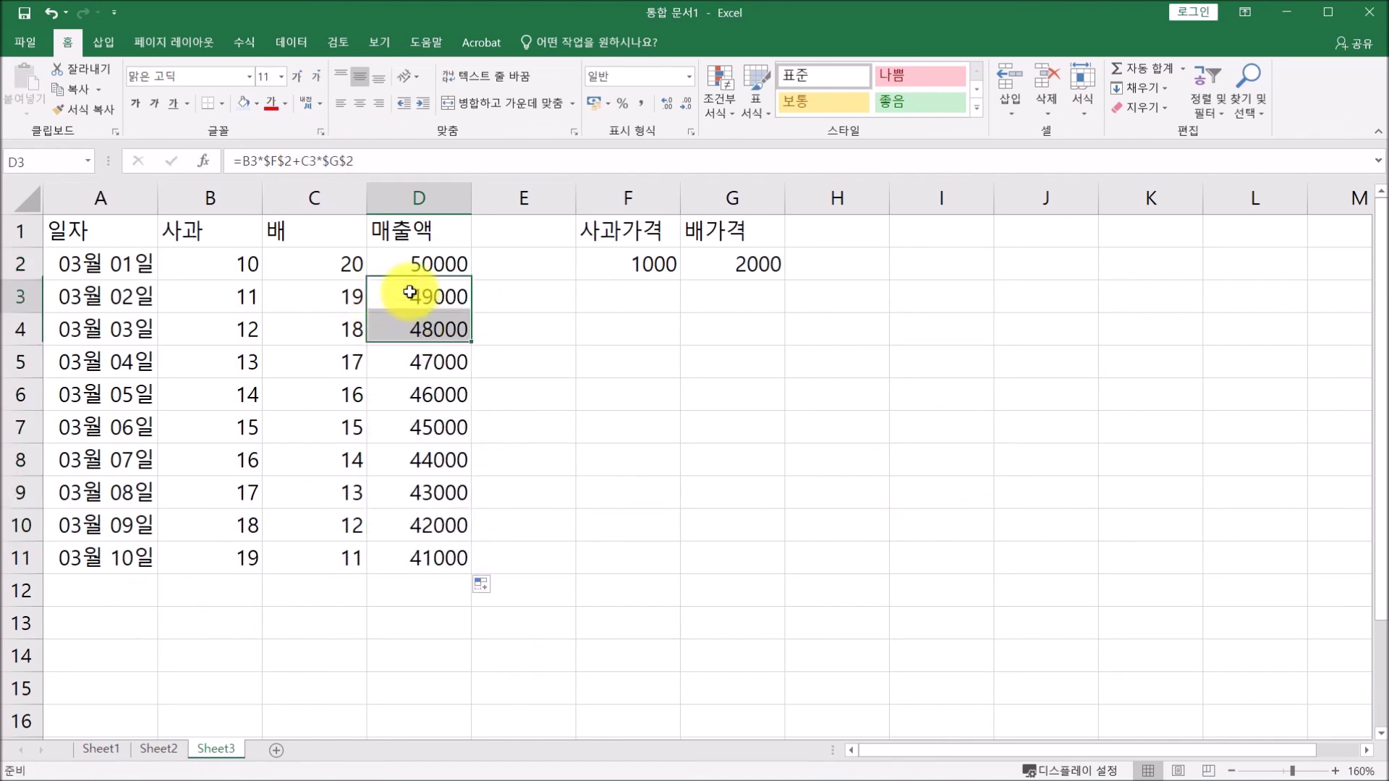
{"action": "left_click", "coordinate": [442, 325]}
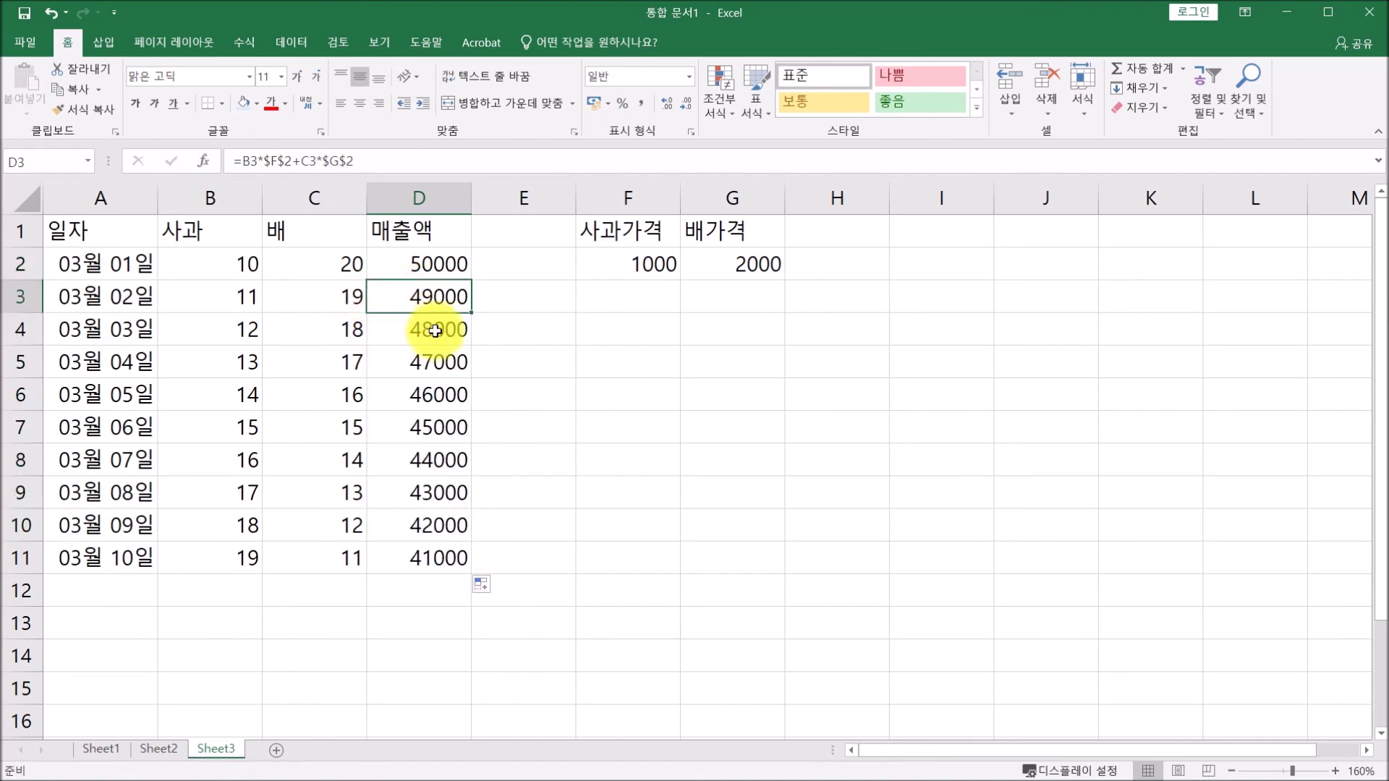
{"action": "left_click", "coordinate": [377, 158]}
{"action": "left_click", "coordinate": [431, 364]}
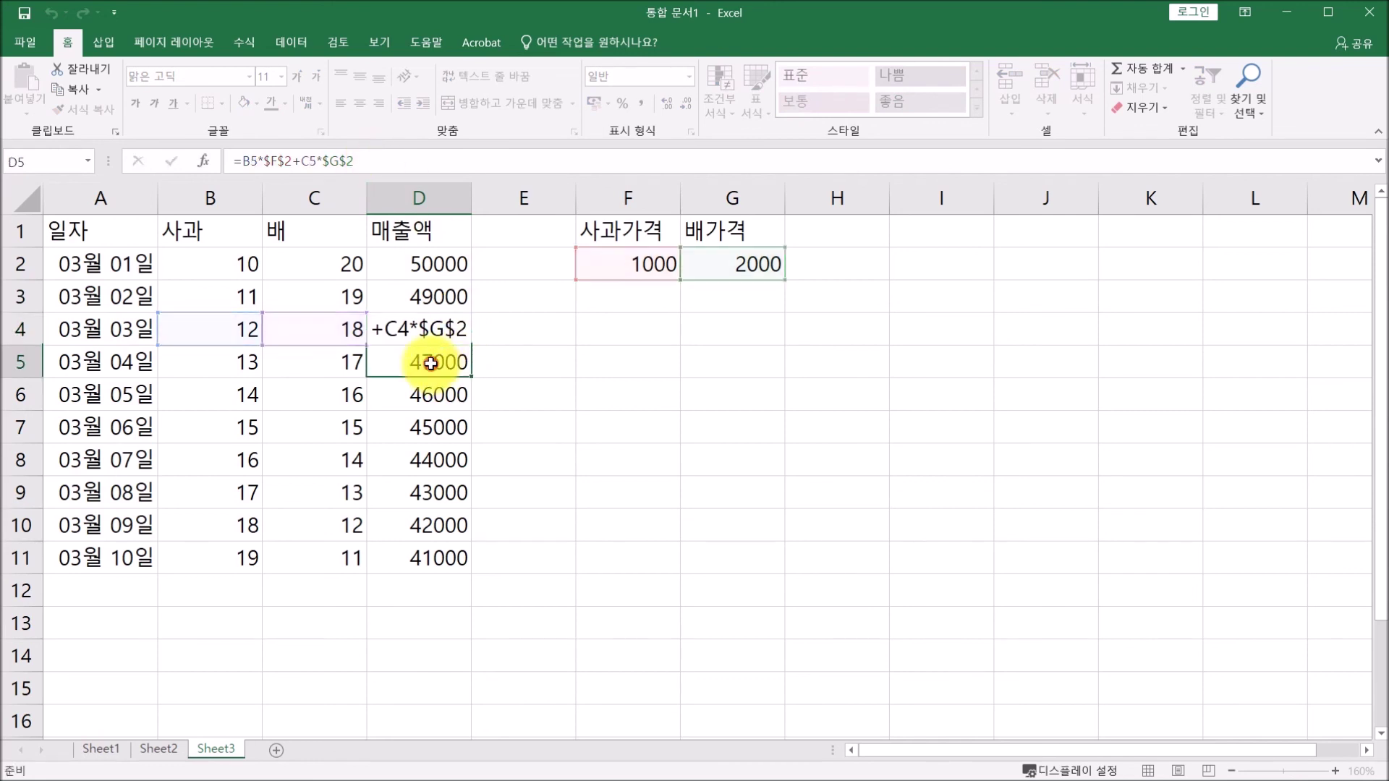
{"action": "left_click", "coordinate": [385, 160]}
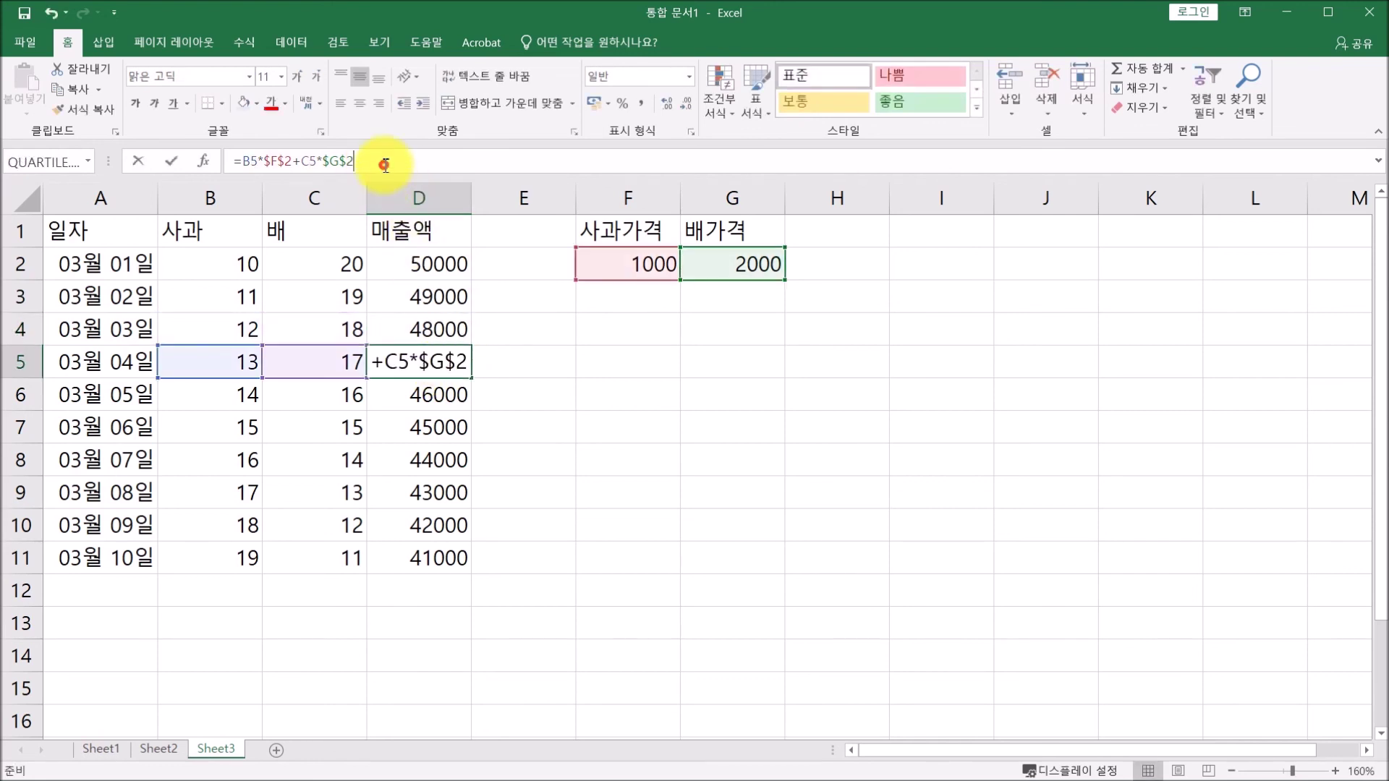
{"action": "left_click", "coordinate": [443, 391]}
{"action": "left_click", "coordinate": [382, 161]}
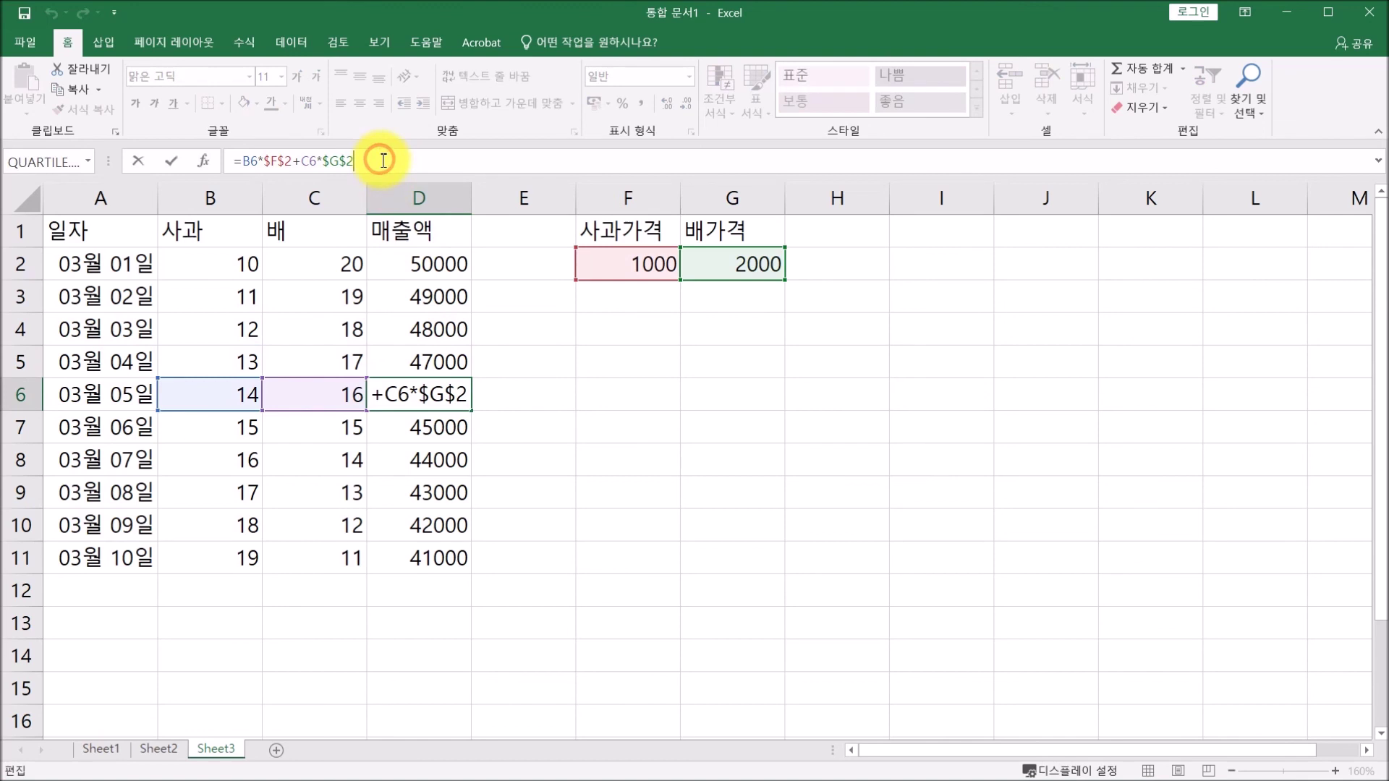
{"action": "left_click", "coordinate": [462, 427]}
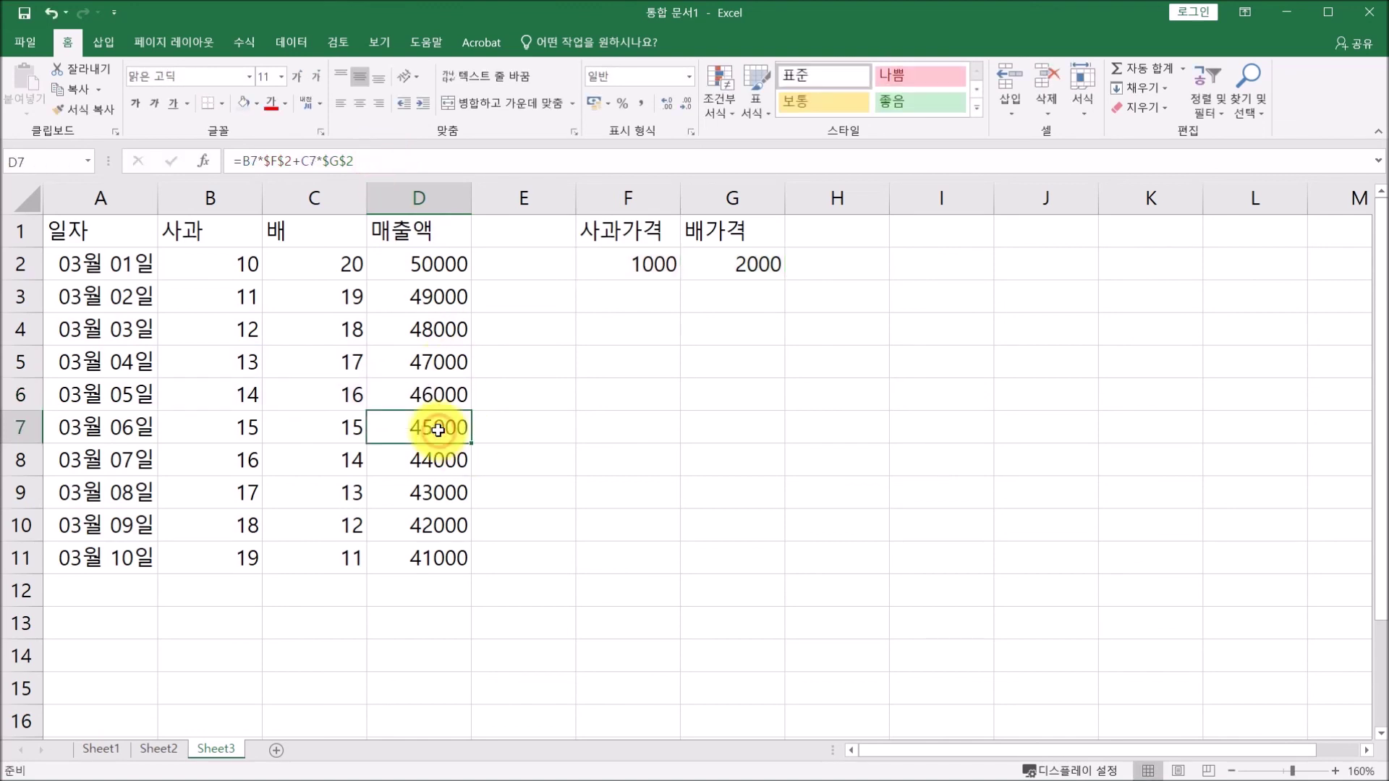
Check D7's formula references, then switch to the Data (데이터) ribbon tab.
{"action": "left_click", "coordinate": [397, 158]}
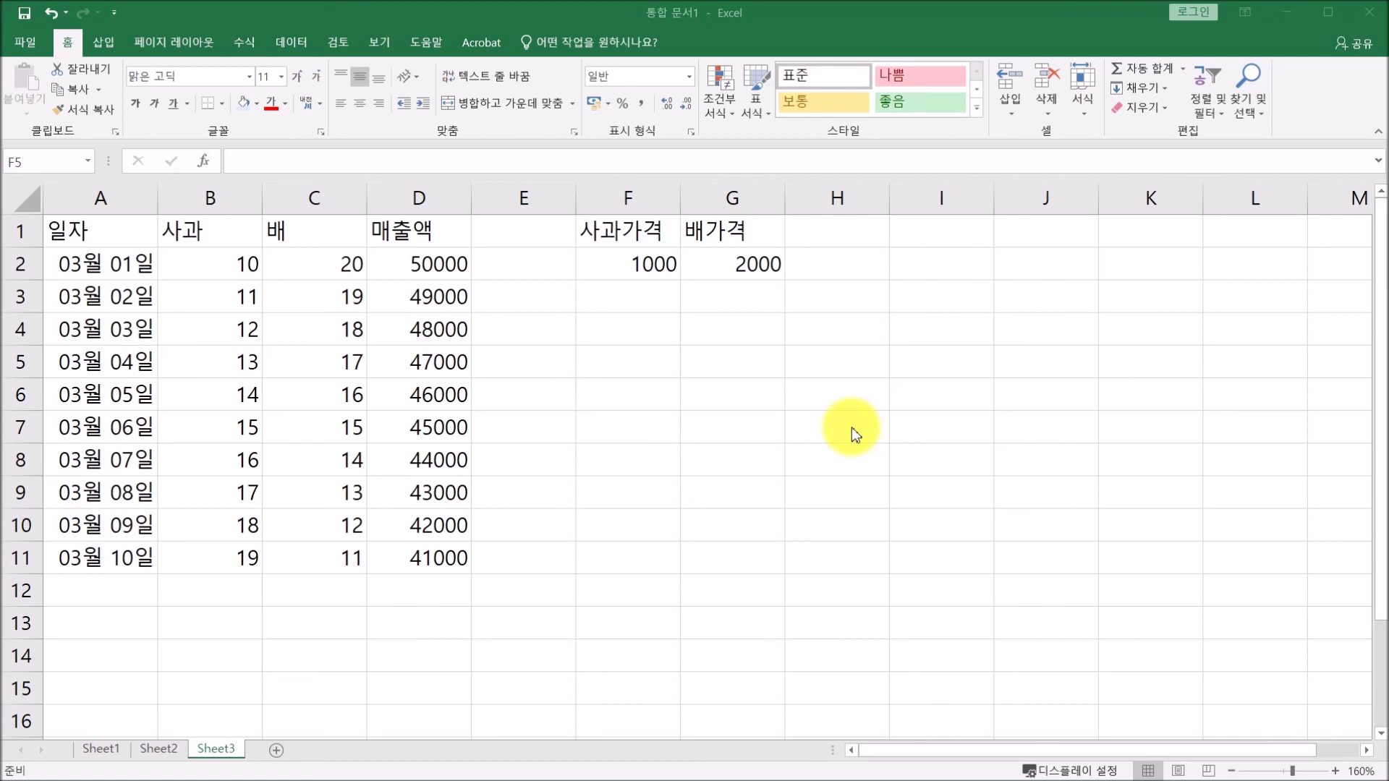
{"action": "left_click", "coordinate": [289, 41]}
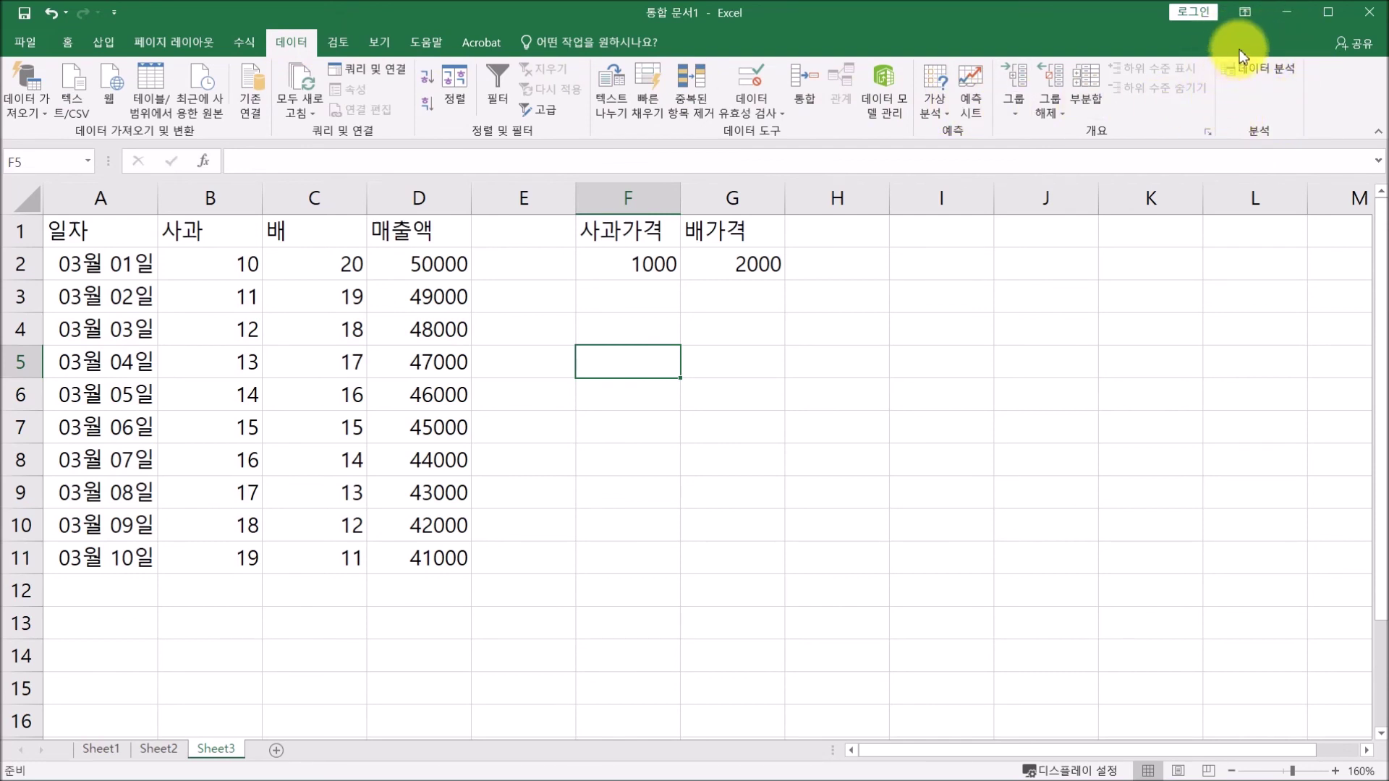
Tick 분석 도구 (Analysis ToolPak) in Excel Options' Excel Add-ins list and confirm.
{"action": "left_click", "coordinate": [24, 42]}
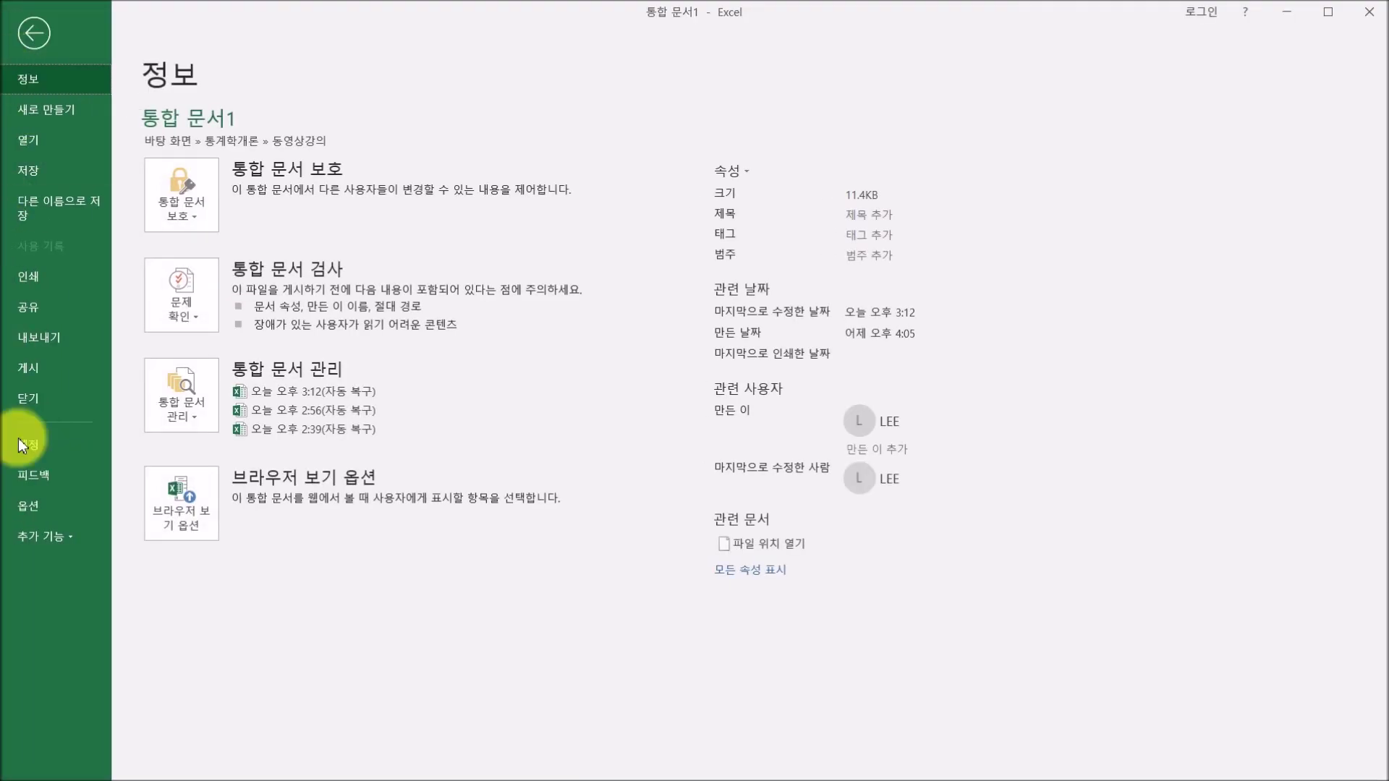
{"action": "left_click", "coordinate": [29, 505]}
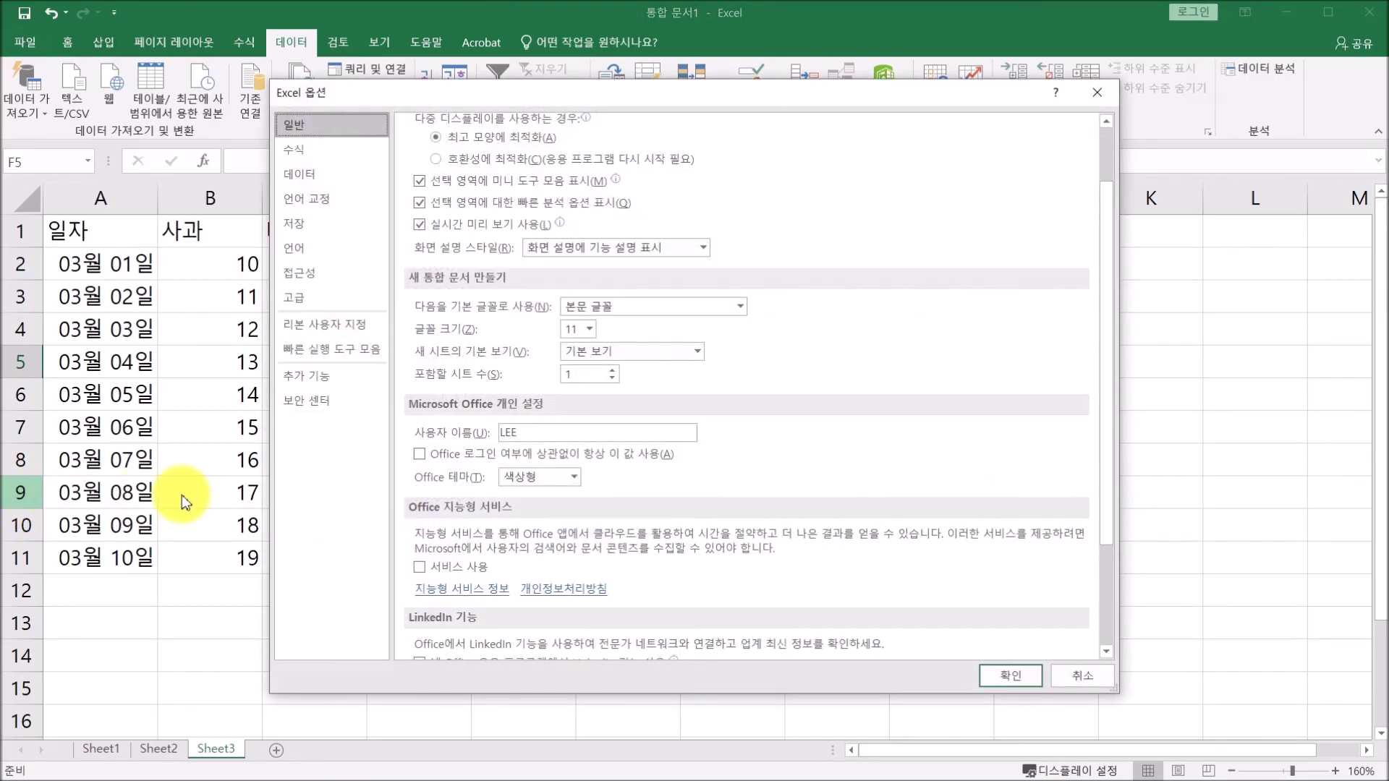
{"action": "left_click", "coordinate": [325, 378]}
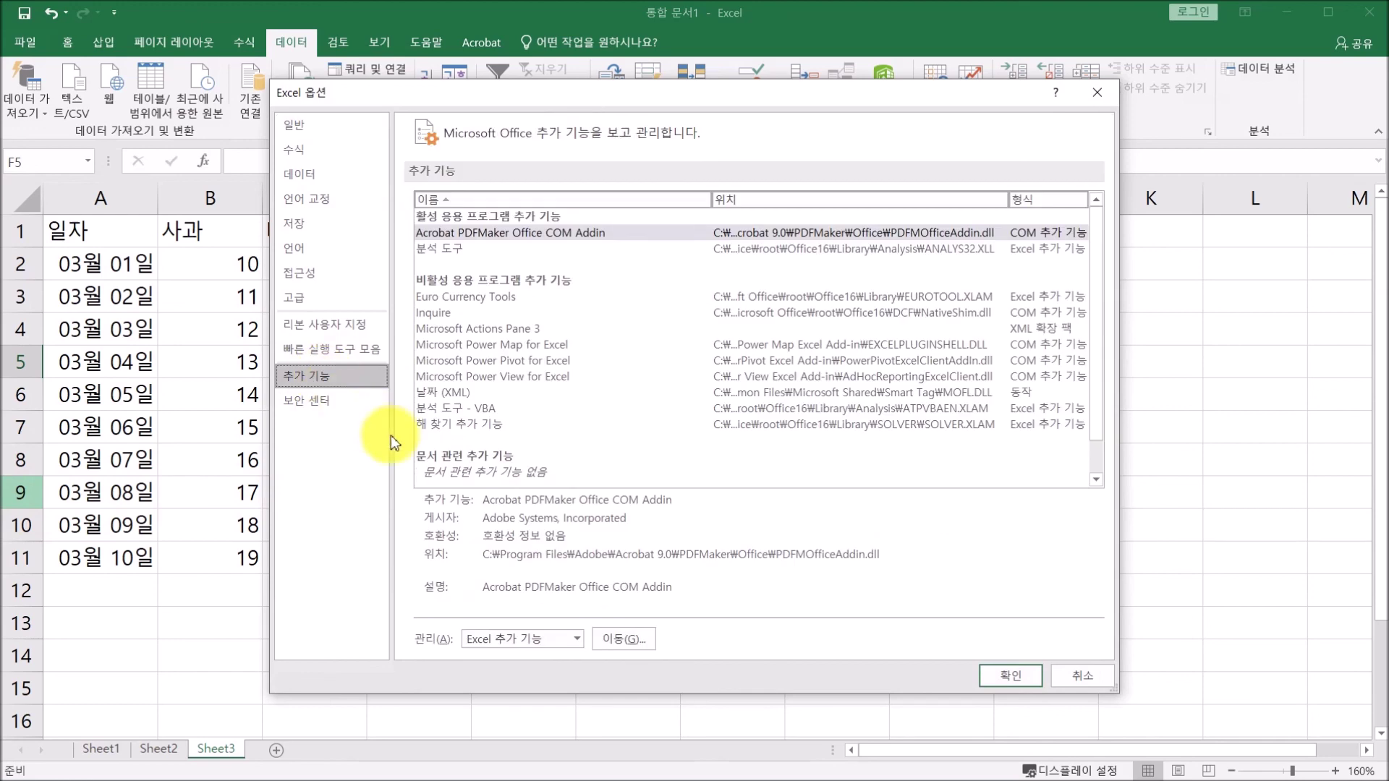
{"action": "left_click", "coordinate": [619, 639]}
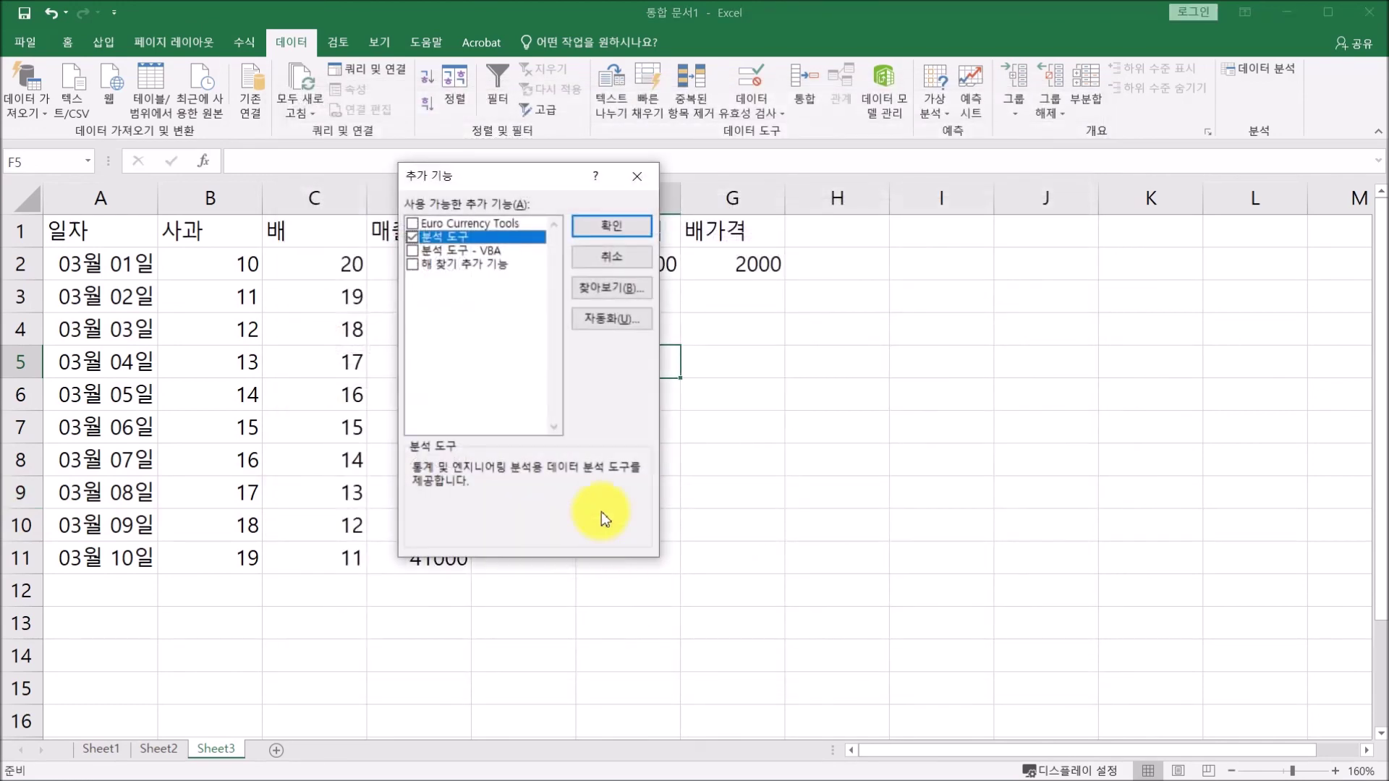
{"action": "left_click", "coordinate": [411, 238]}
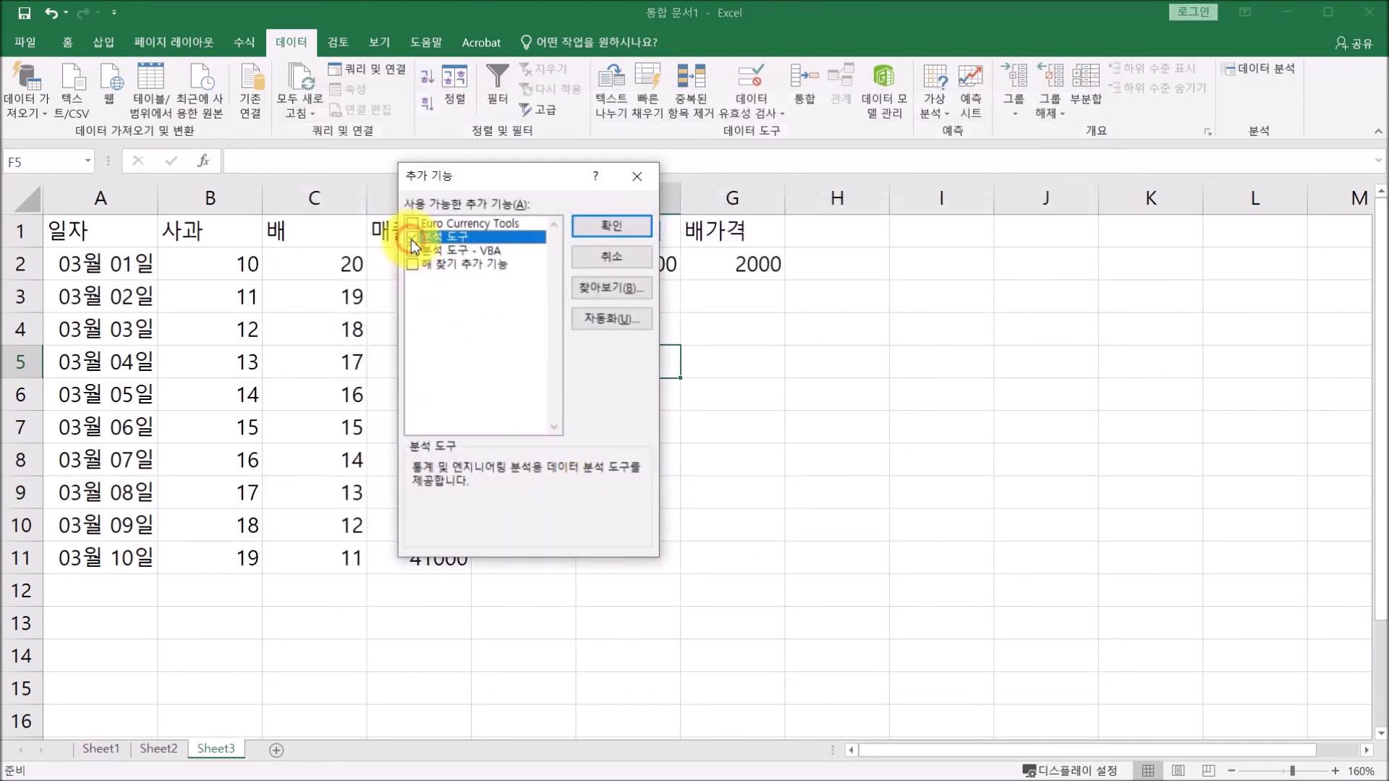
{"action": "left_click", "coordinate": [599, 224]}
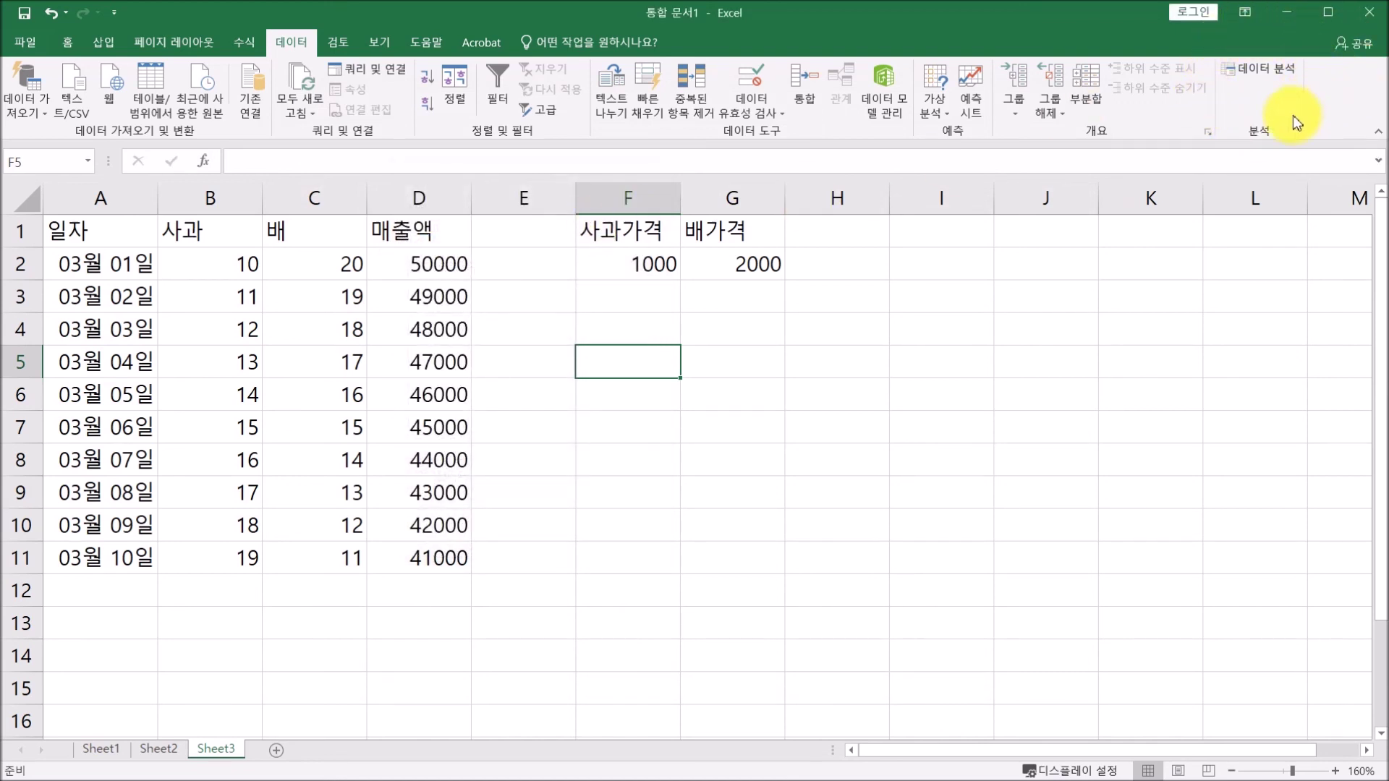
{"action": "left_click", "coordinate": [1249, 70]}
{"action": "left_click_drag", "start_coordinate": [548, 279], "coordinate": [693, 225]}
{"action": "scroll", "coordinate": [559, 349], "scroll_direction": "up", "scroll_amount": 3}
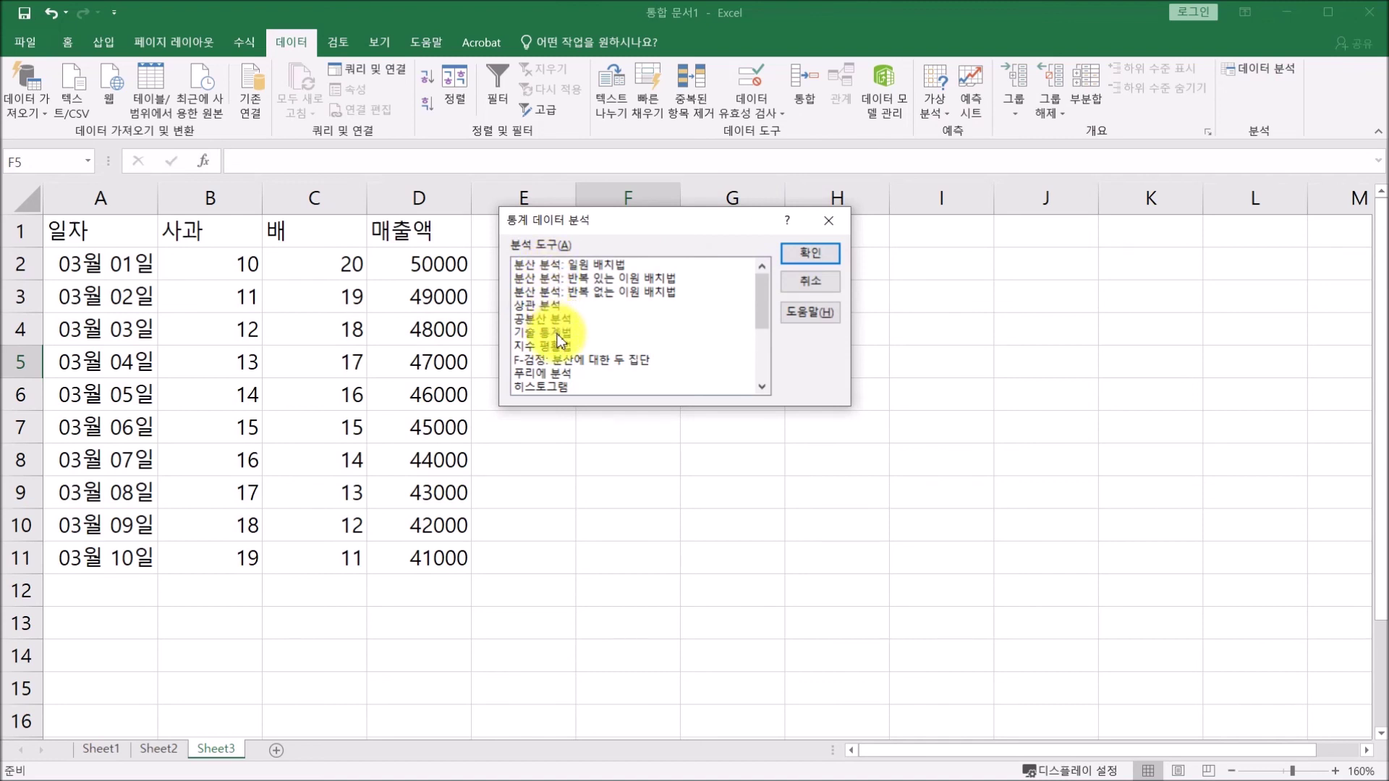
{"action": "left_click", "coordinate": [557, 334]}
{"action": "scroll", "coordinate": [559, 346], "scroll_direction": "down", "scroll_amount": 1}
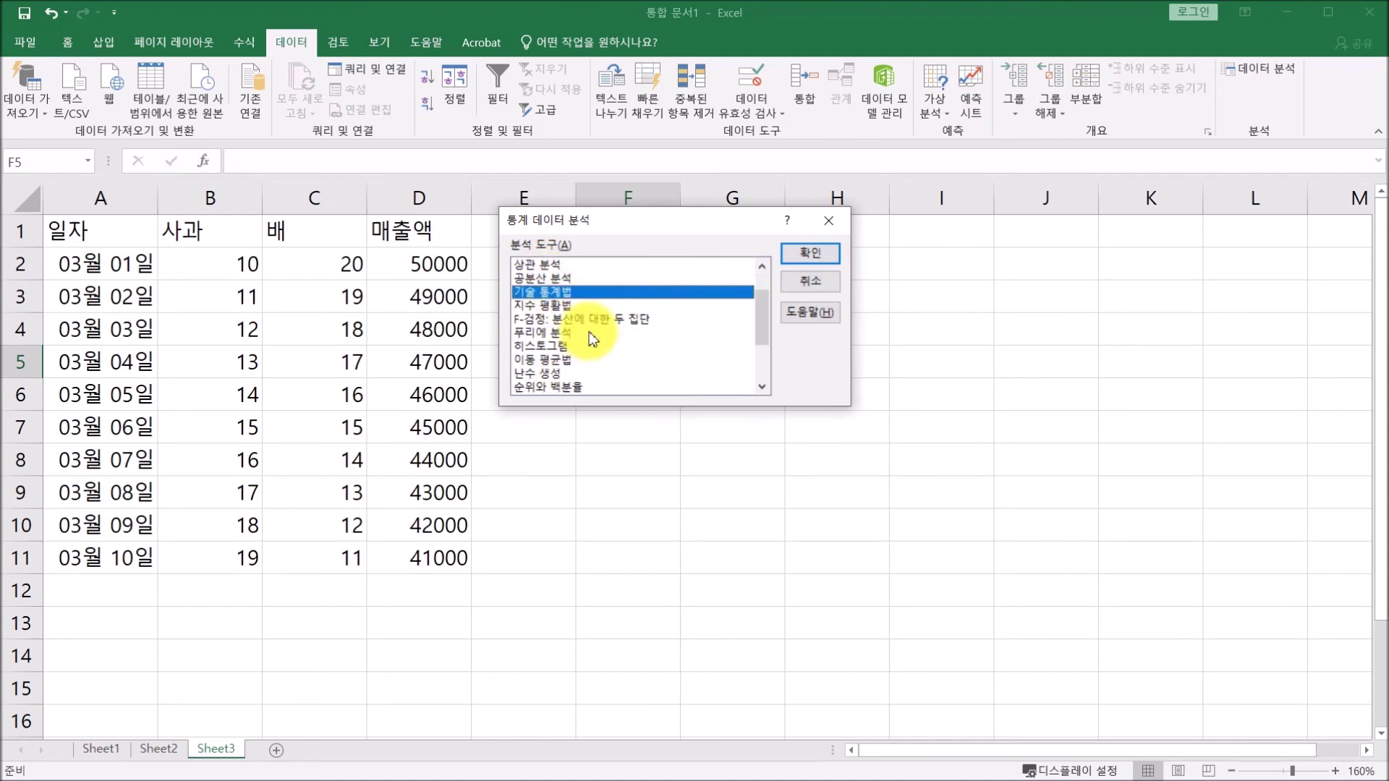
{"action": "left_click", "coordinate": [559, 347]}
{"action": "scroll", "coordinate": [632, 328], "scroll_direction": "down", "scroll_amount": 2}
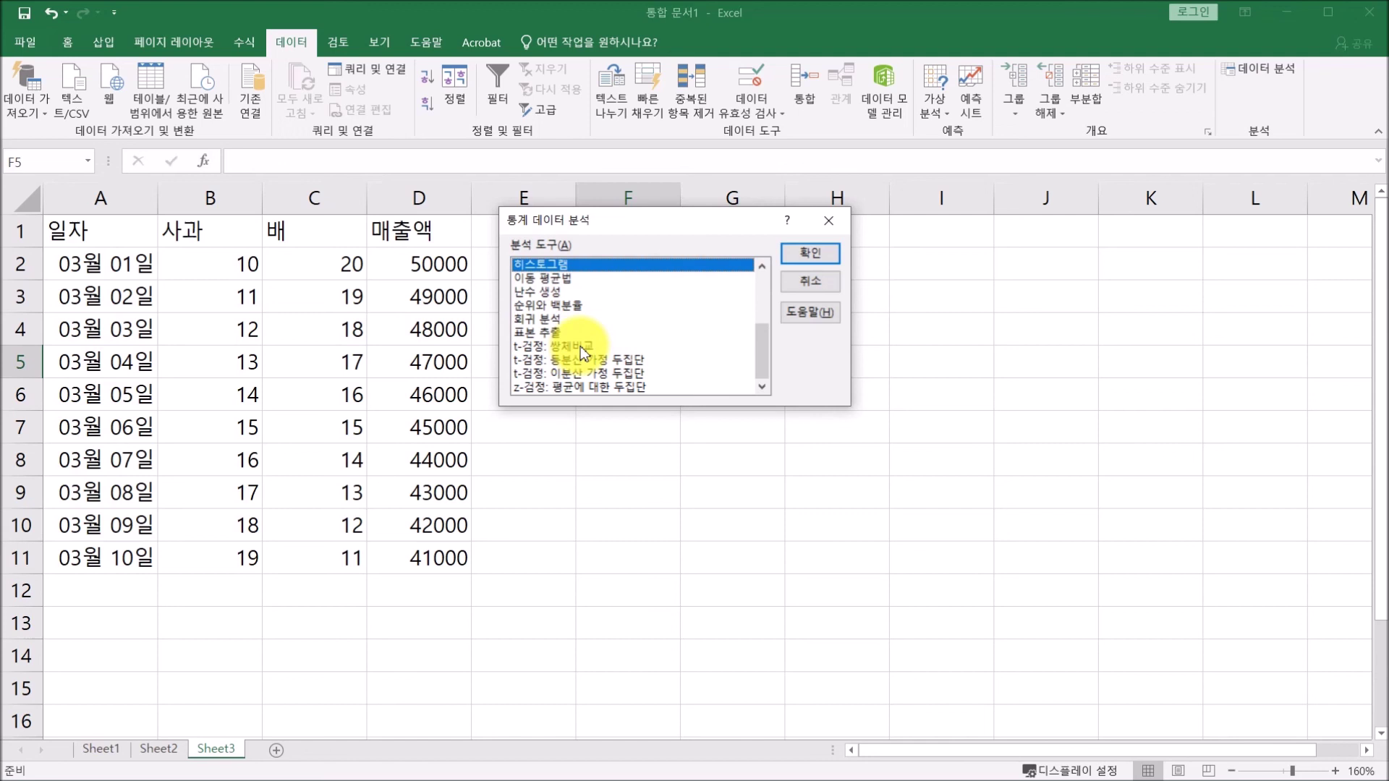
{"action": "left_click", "coordinate": [814, 280]}
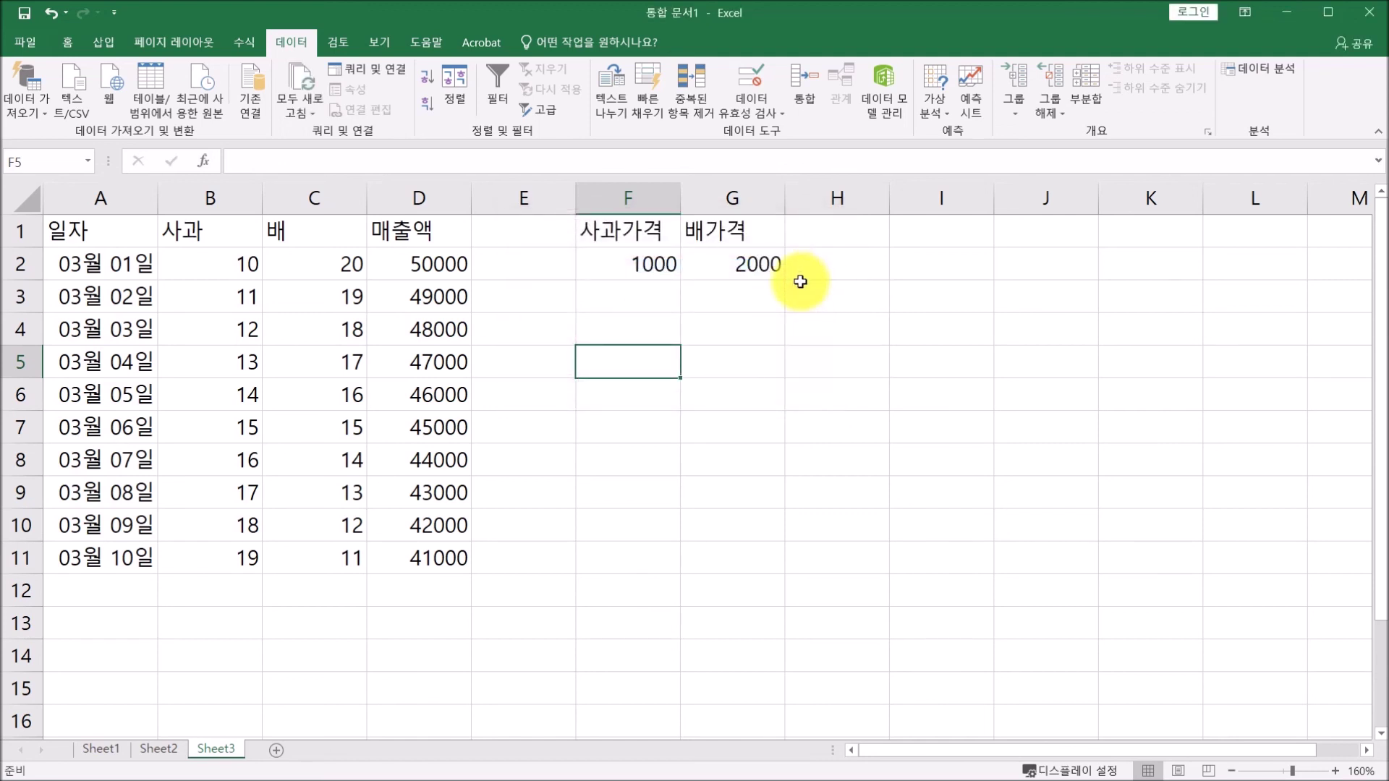